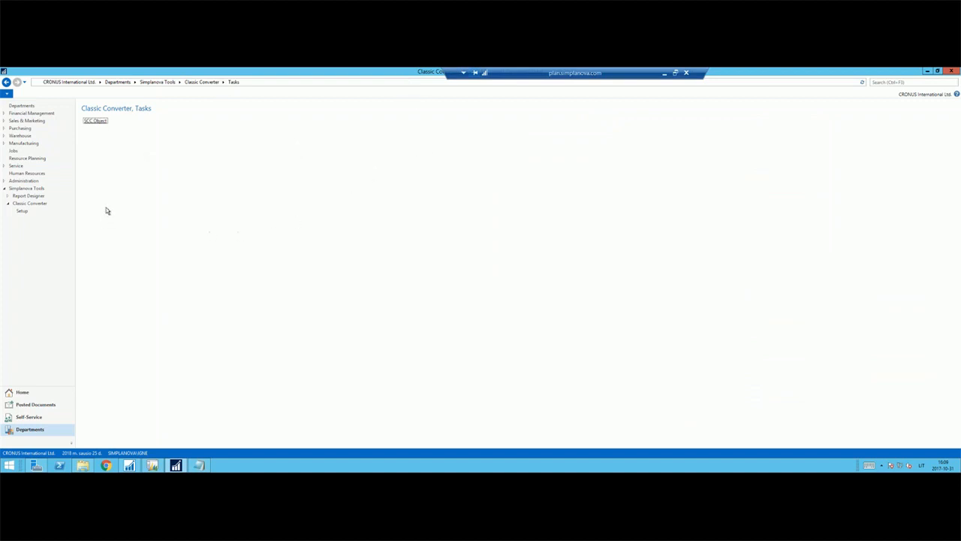
# Open the SCC Object page from the Classic Converter tasks.
pyautogui.click(33, 204)
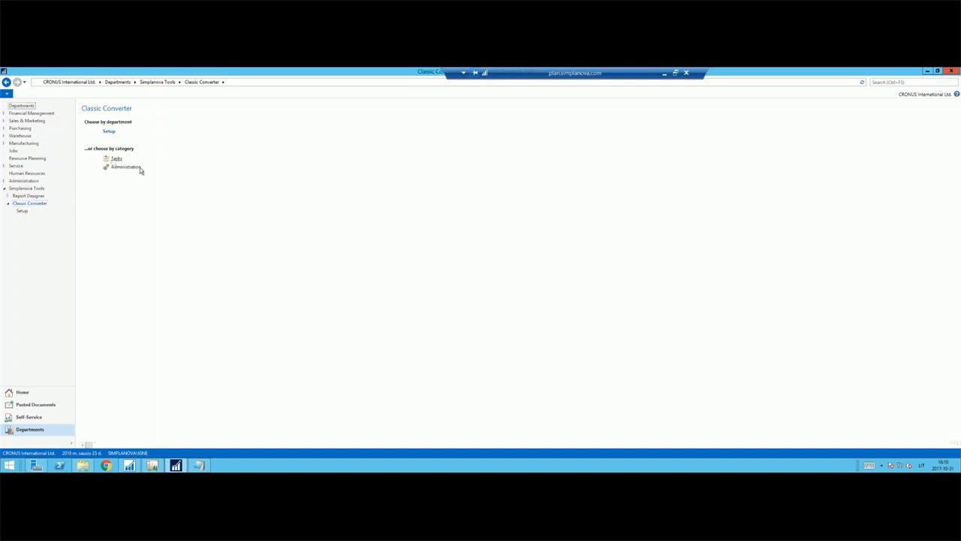
pyautogui.click(116, 158)
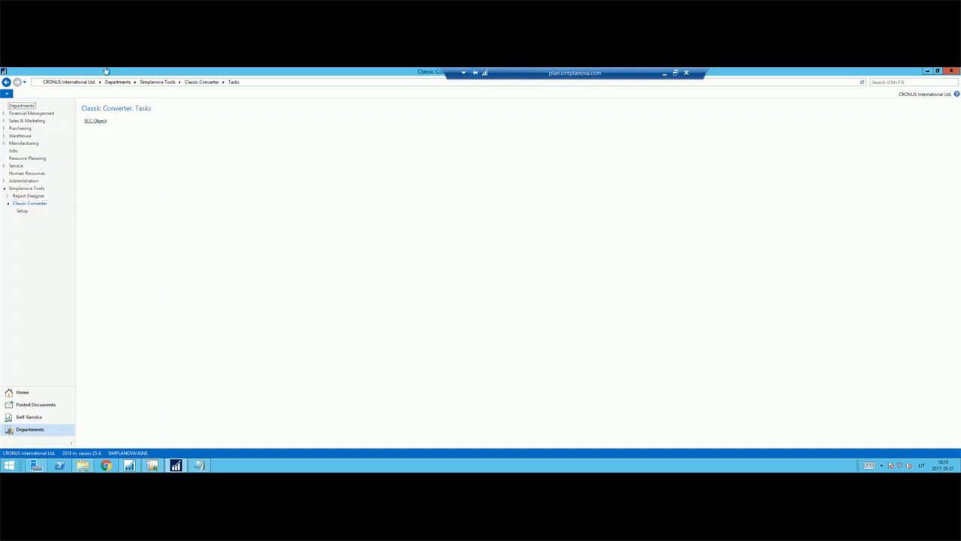
pyautogui.click(95, 121)
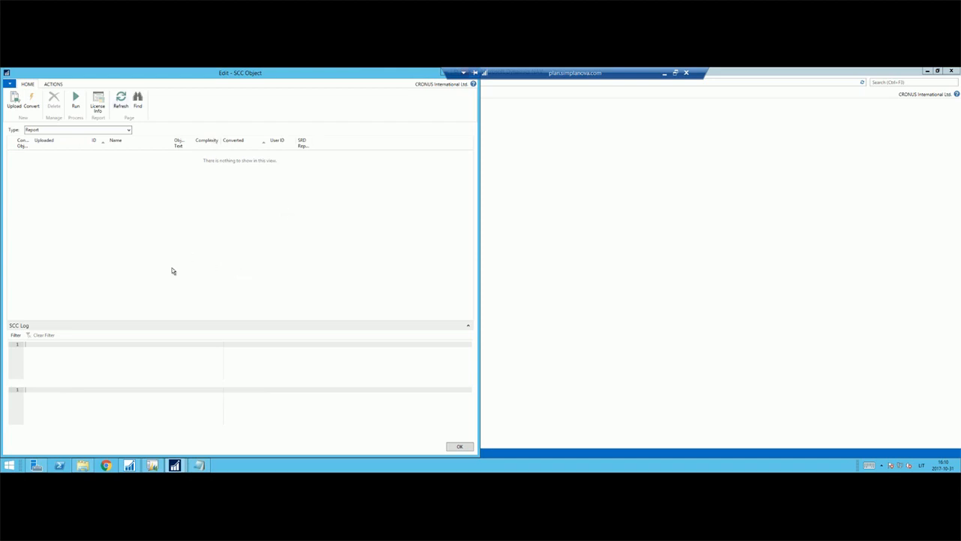
pyautogui.click(15, 102)
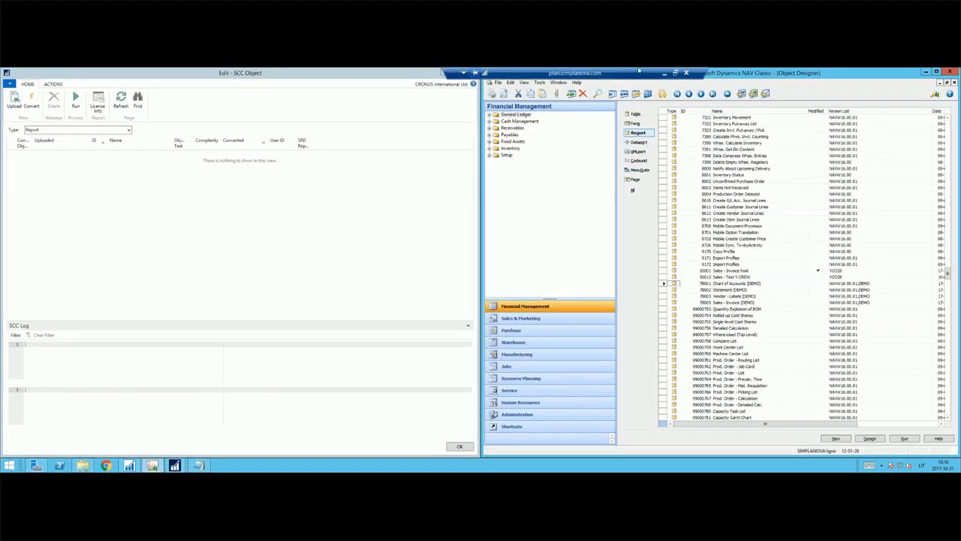
# Switch to the NAV Classic Object Designer and mark the four DEMO reports, from Chart of Accounts (DEMO) to Sales - Invoice (DEMO).
pyautogui.moveTo(638, 72); pyautogui.dragTo(386, 73)
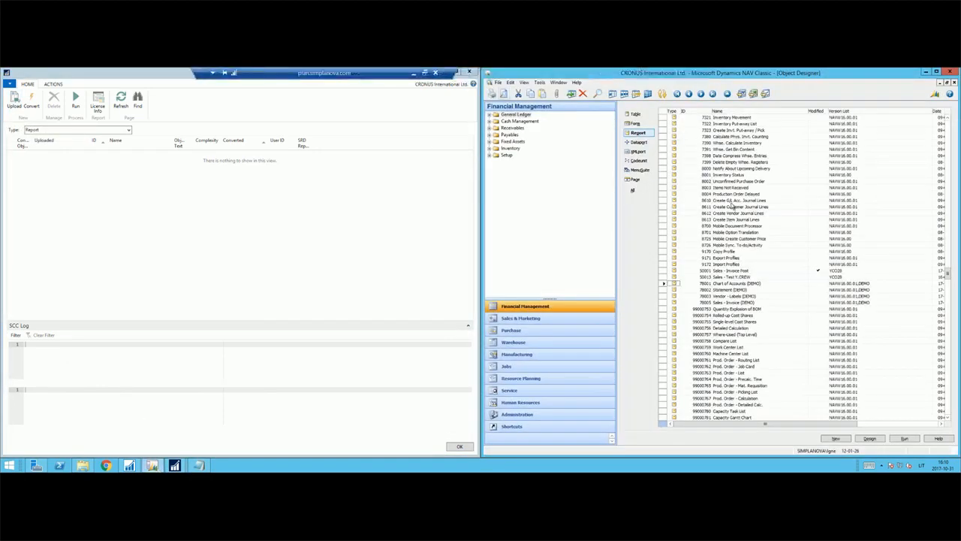
pyautogui.click(753, 285)
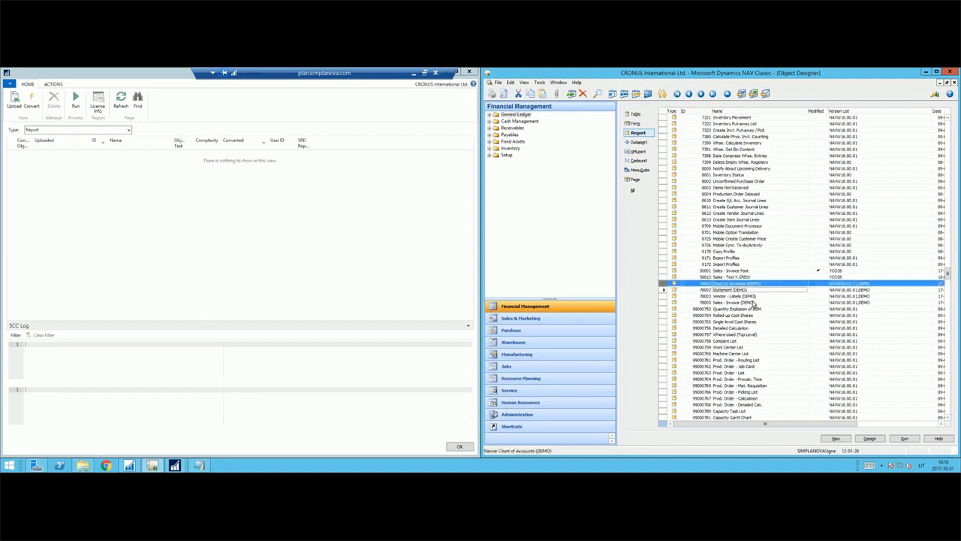
pyautogui.keyDown('shift'); pyautogui.click(753, 303); pyautogui.keyUp('shift')
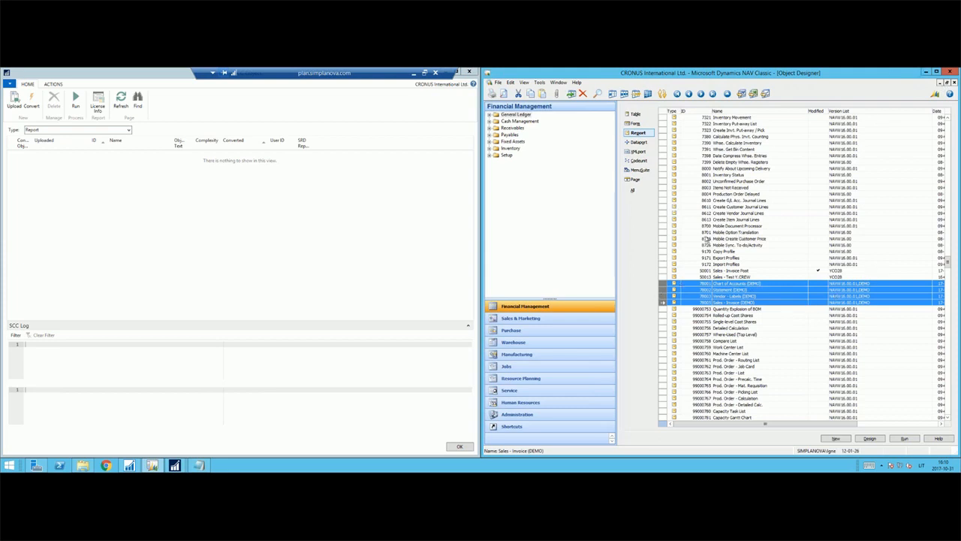
pyautogui.click(755, 296)
# List the table objects in the Object Designer and mark all of them.
pyautogui.click(636, 114)
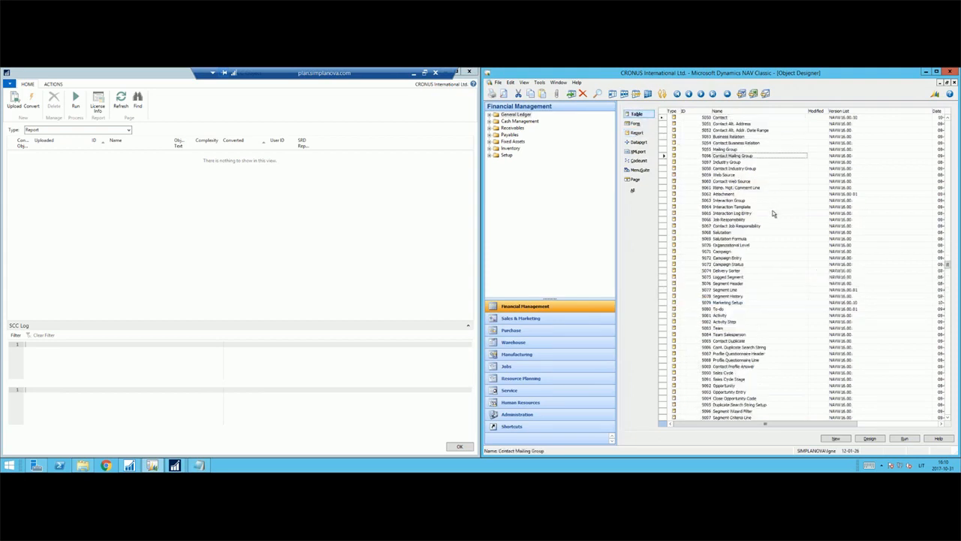
pyautogui.hotkey('ctrl', 'a')
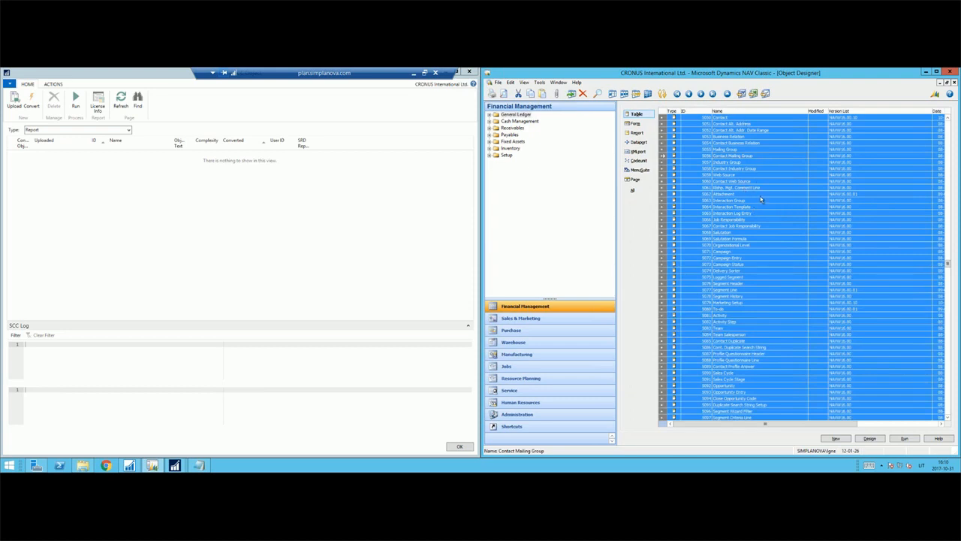
pyautogui.click(751, 194)
# Show objects of all types and limit the list to marked objects only.
pyautogui.click(633, 190)
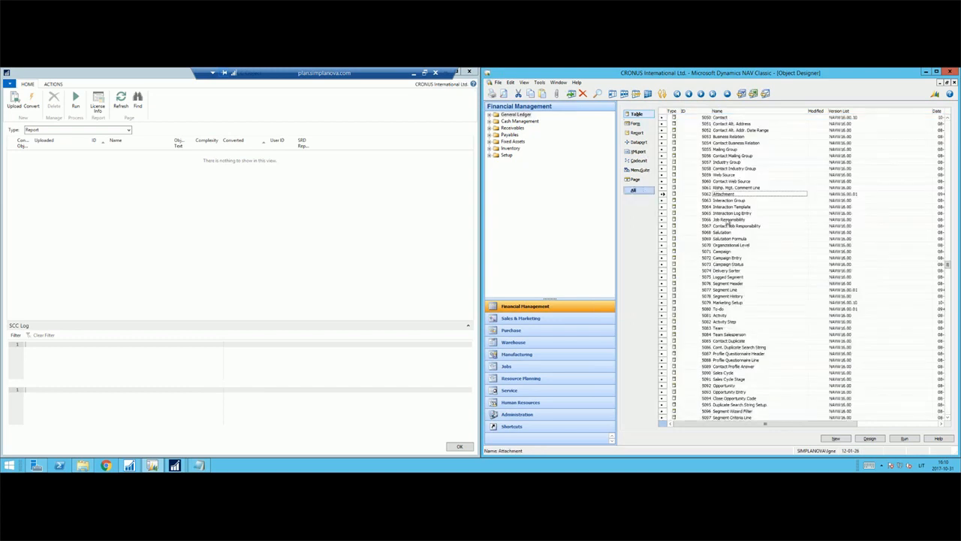
pyautogui.hotkey('alt', 'v')
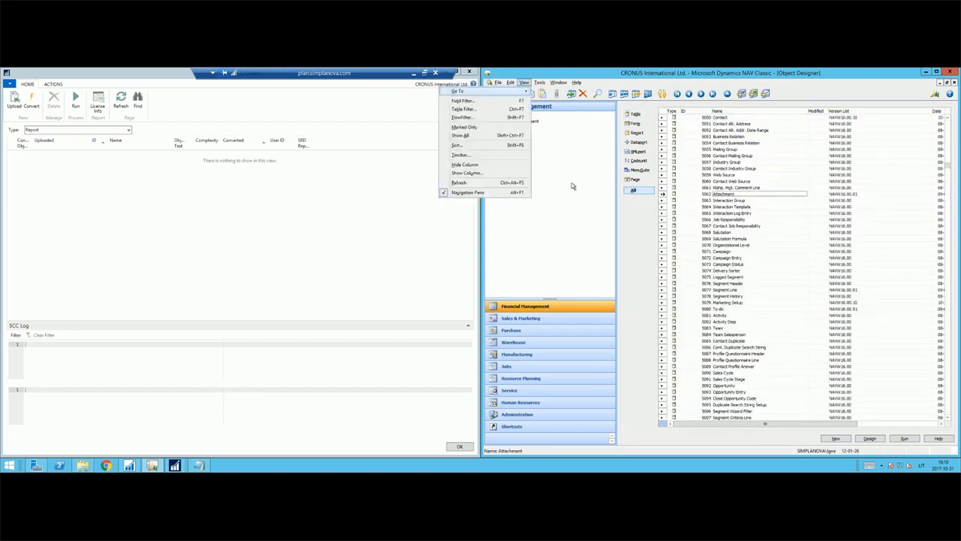
pyautogui.click(476, 127)
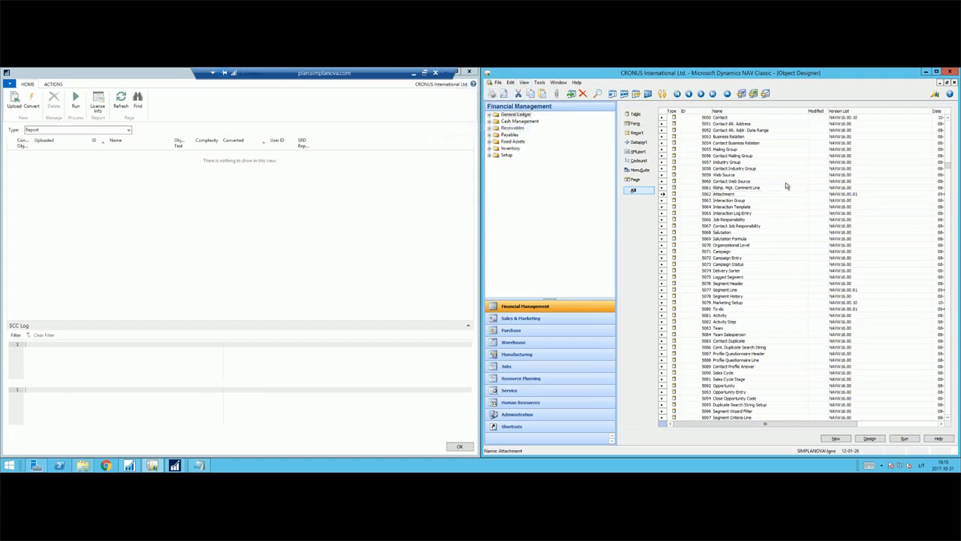
pyautogui.click(796, 231)
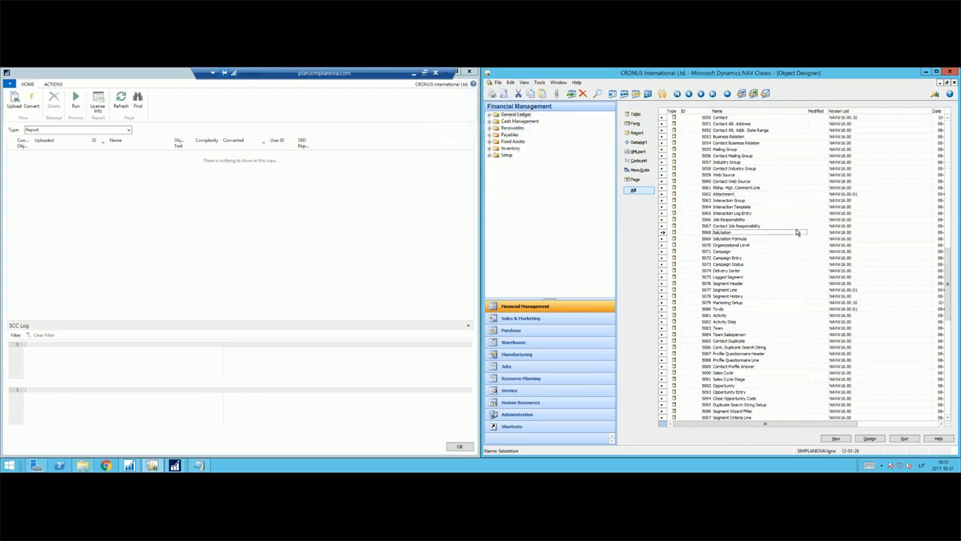
# Remove the Export Contact dataport from the end of the marked object list.
pyautogui.hotkey('ctrl', 'End')
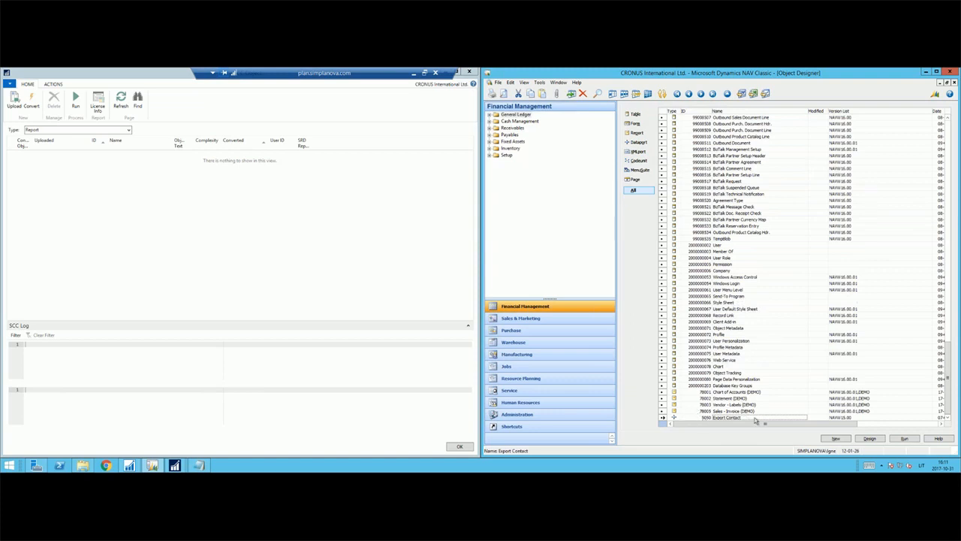
pyautogui.scroll(1, 751, 407)
pyautogui.scroll(2, 752, 406)
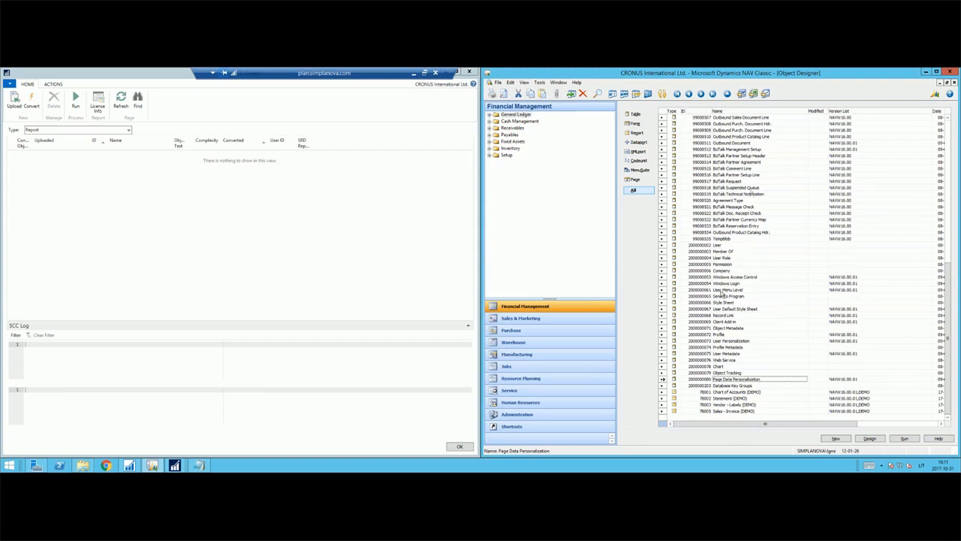
# Export all the marked tables and reports in text format as DemoReports in the DEMO folder.
pyautogui.hotkey('ctrl', 'a')
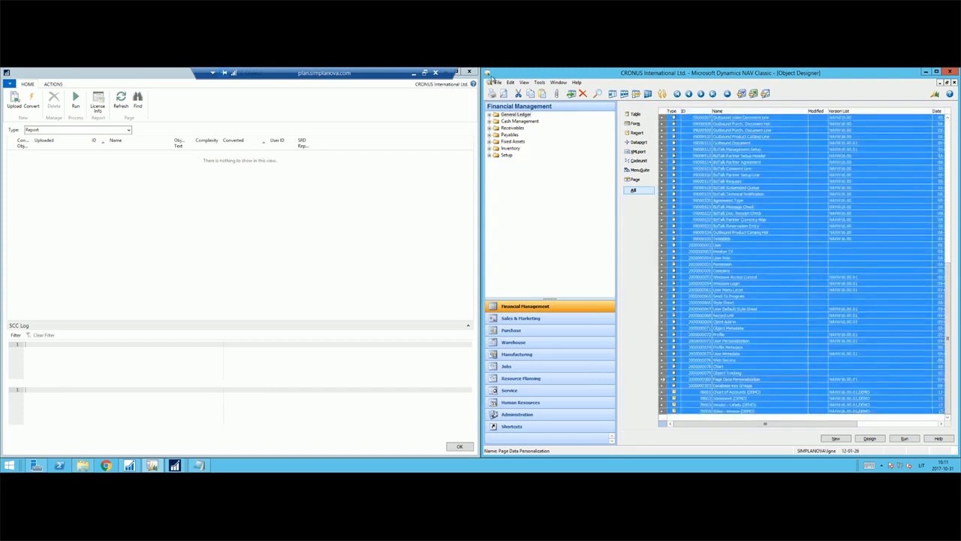
pyautogui.click(498, 83)
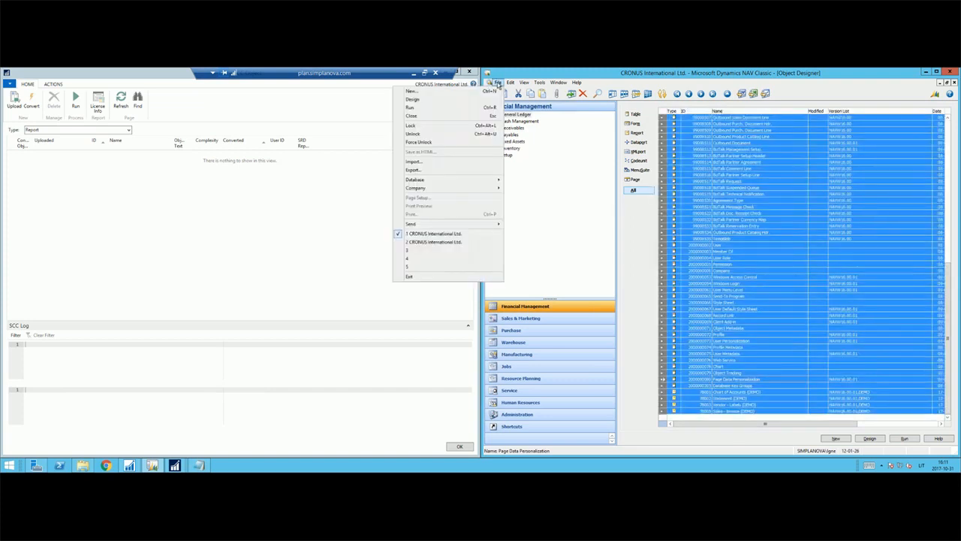
pyautogui.click(473, 174)
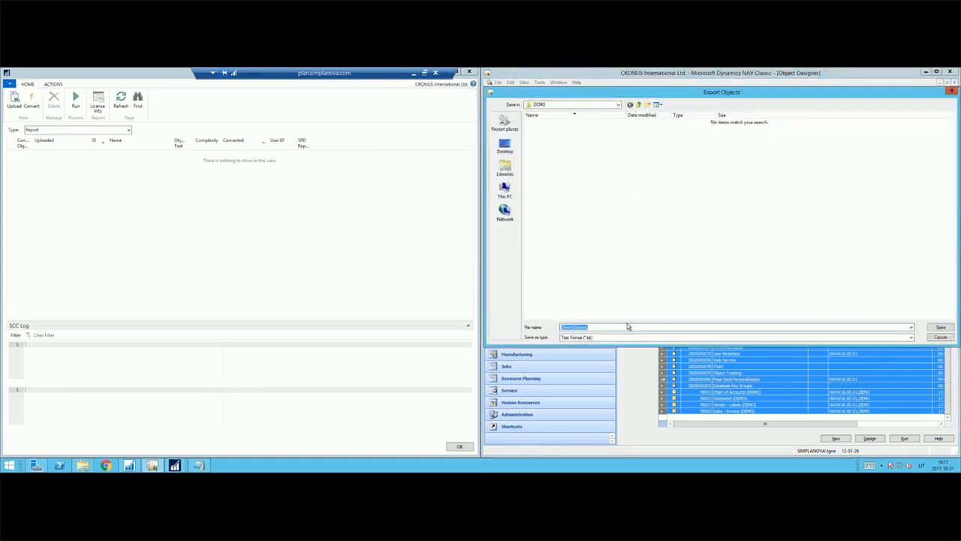
pyautogui.click(627, 327)
pyautogui.press('Return')
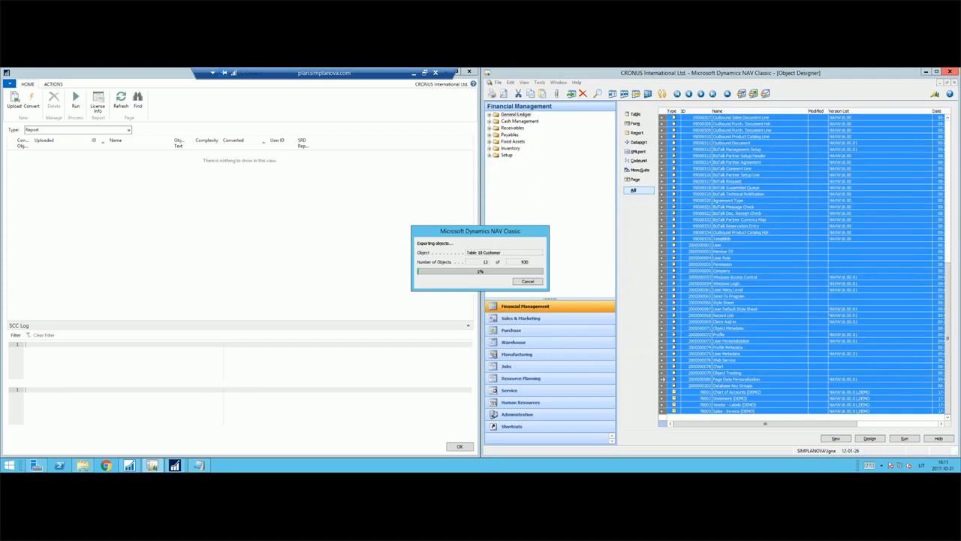
# Review the converter's license information, checking the available quantity and the quantities listed for the DEMO reports, and close it.
pyautogui.click(105, 182)
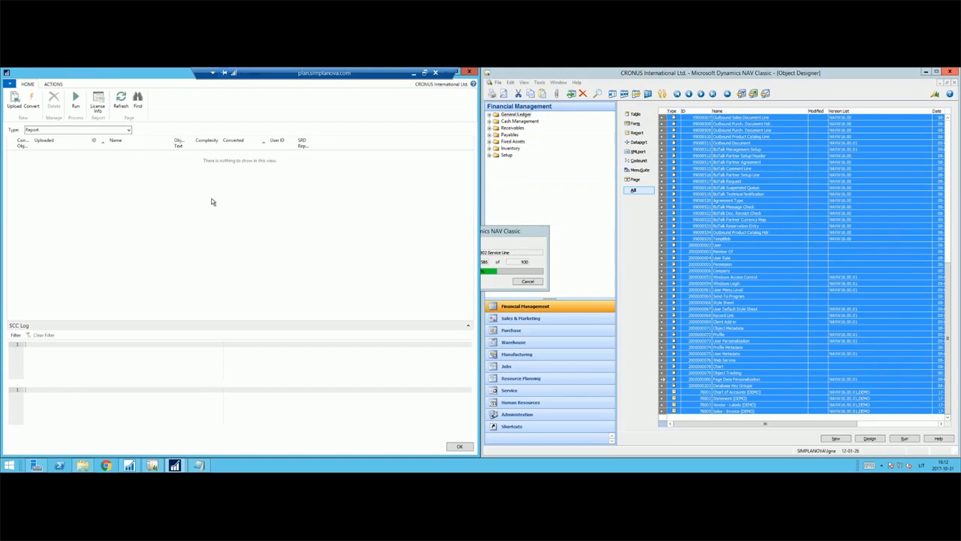
pyautogui.click(100, 106)
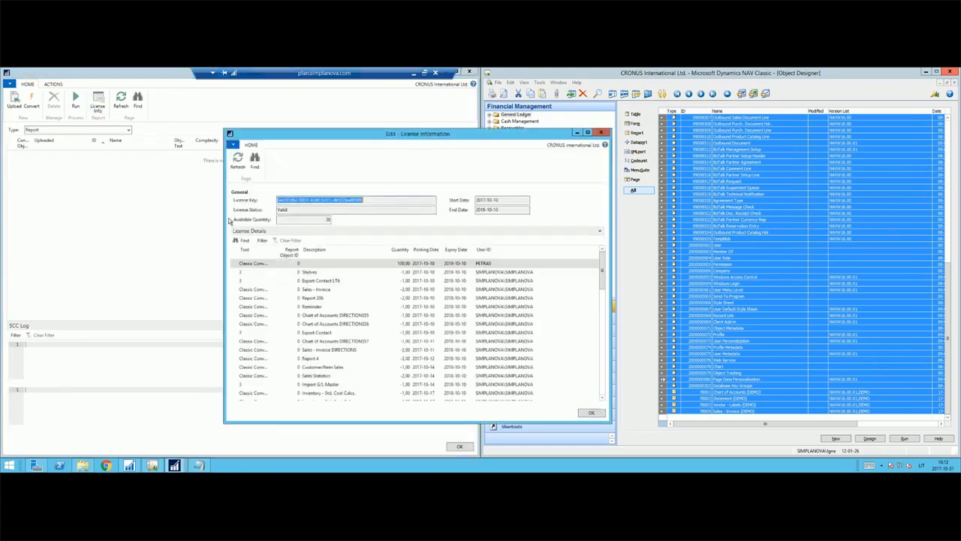
pyautogui.click(311, 220)
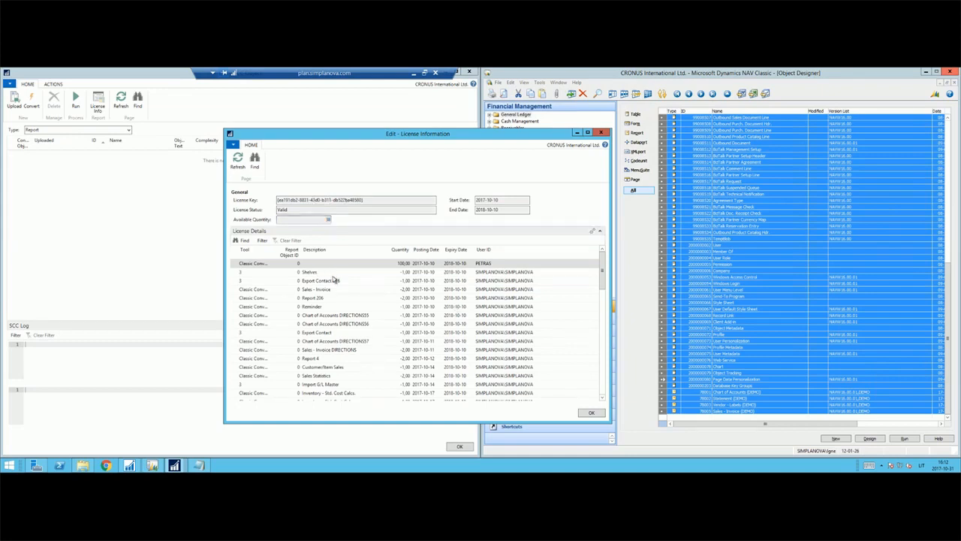
pyautogui.scroll(-5, 380, 323)
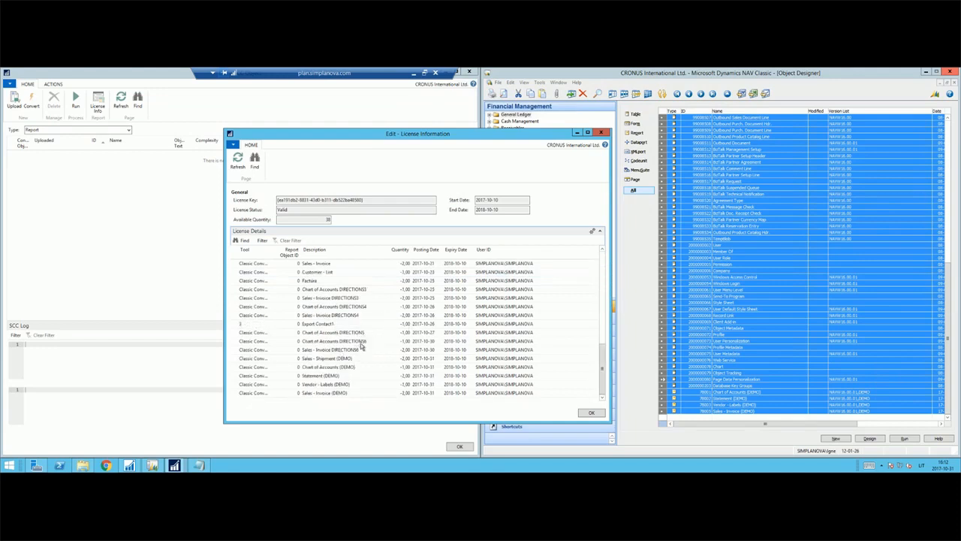
pyautogui.click(369, 365)
pyautogui.click(394, 360)
pyautogui.click(381, 375)
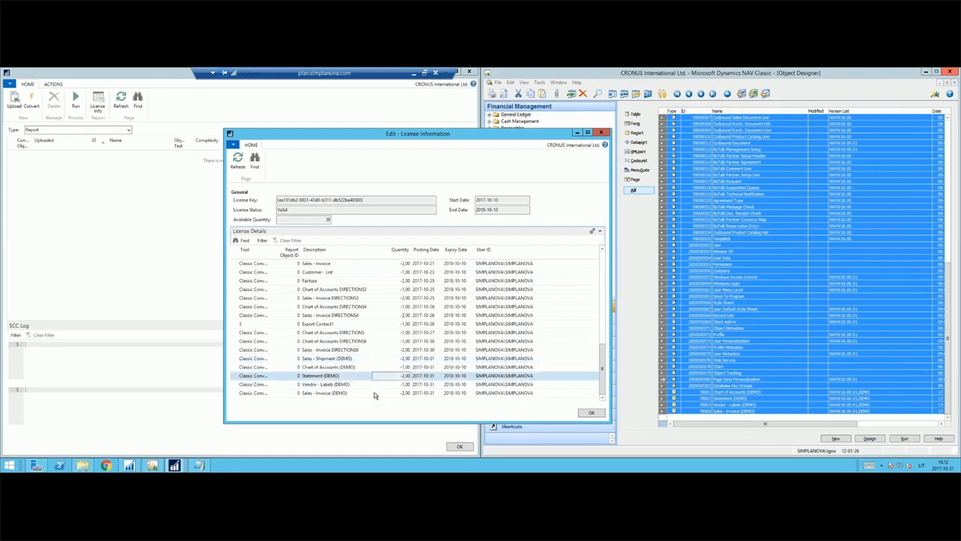
pyautogui.click(374, 393)
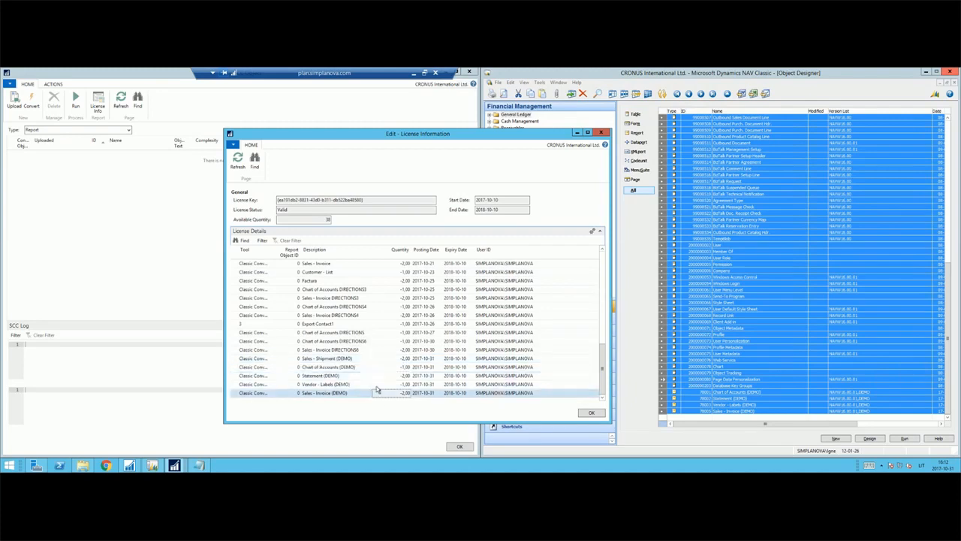
pyautogui.click(601, 134)
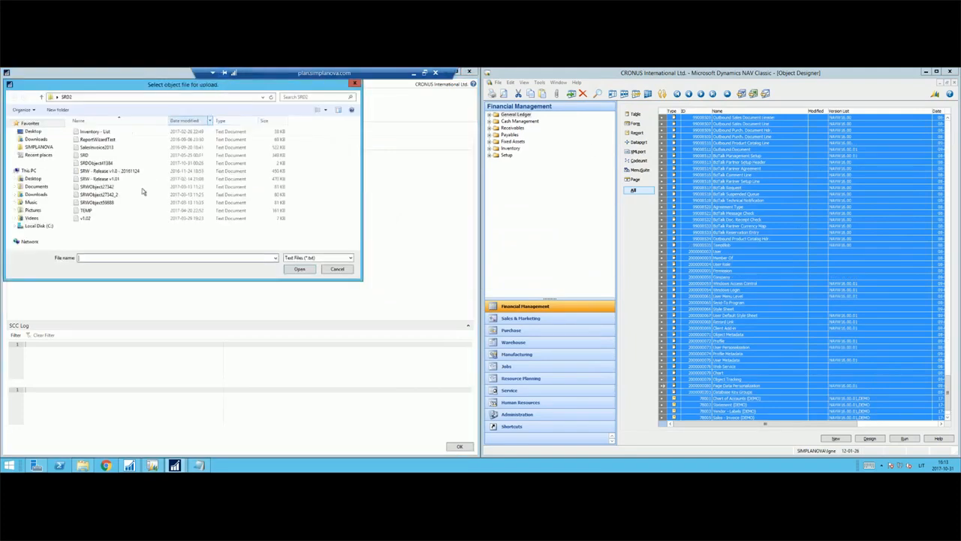
# Upload the DemoReports text file from the DEMO folder on drive C to the SCC Object list.
pyautogui.click(31, 226)
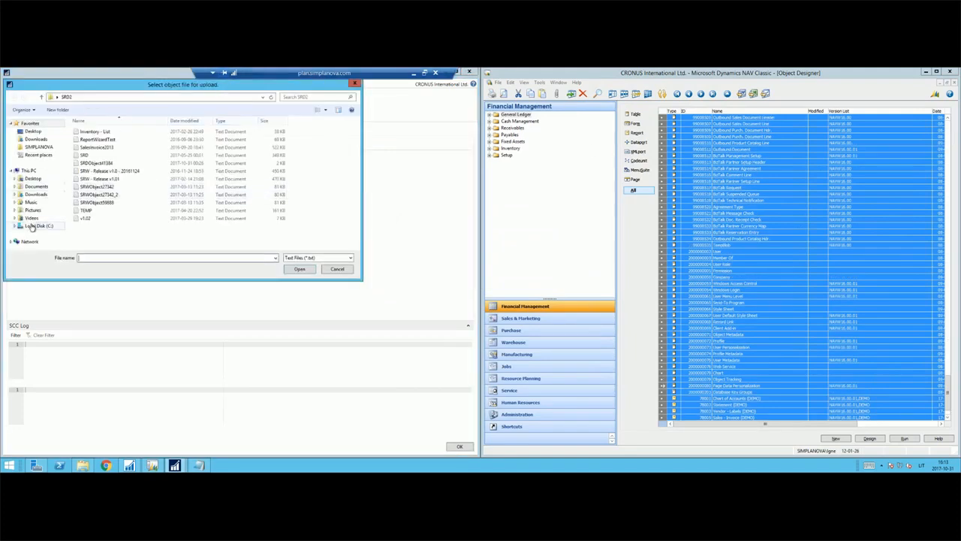
pyautogui.doubleClick(98, 152)
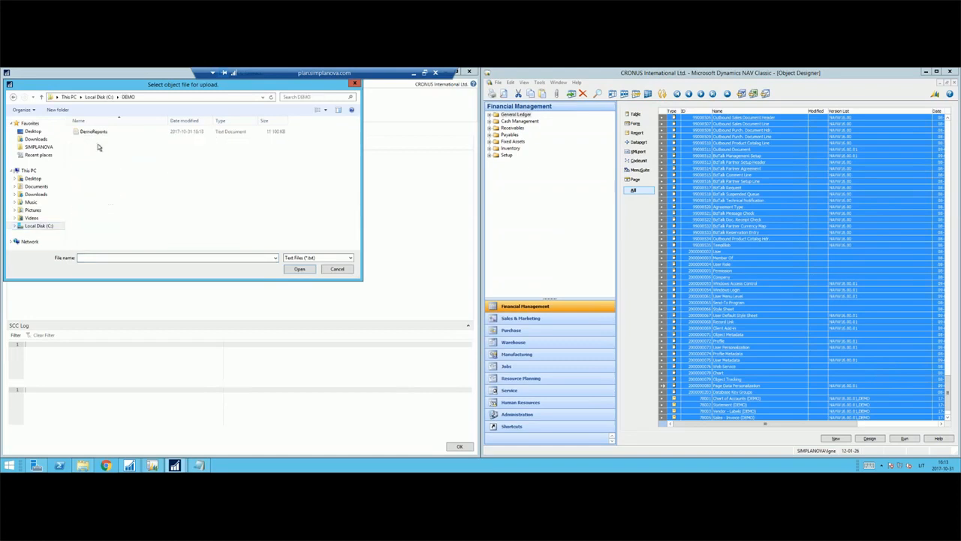
pyautogui.click(98, 133)
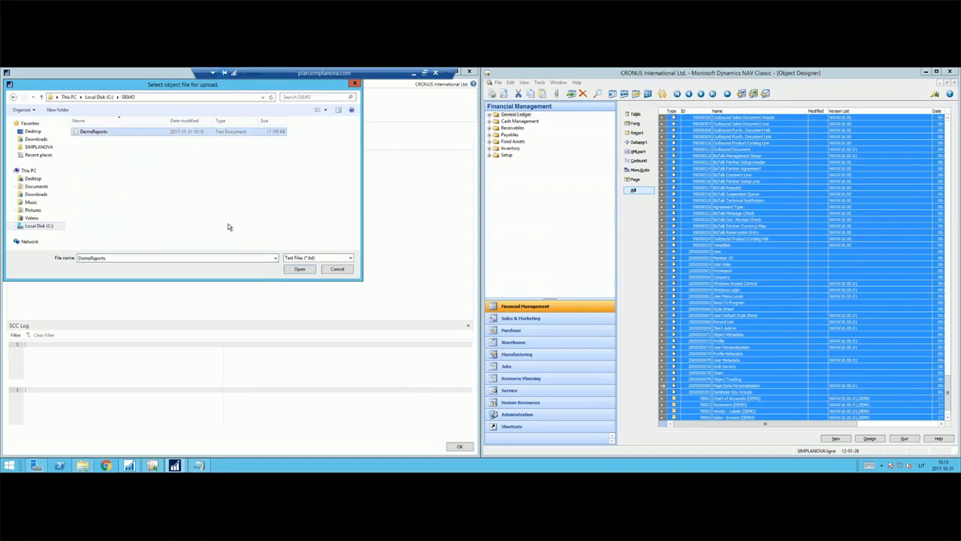
pyautogui.click(291, 269)
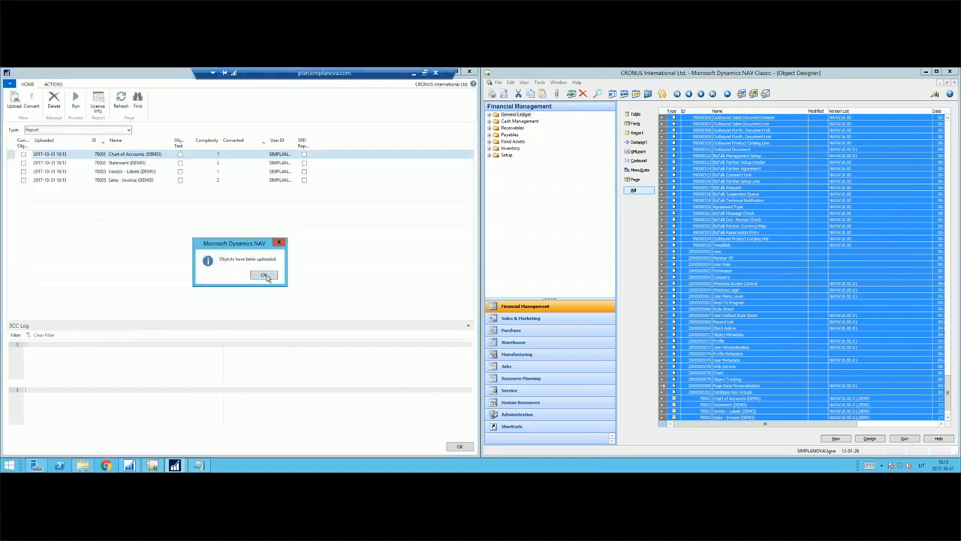
pyautogui.click(264, 276)
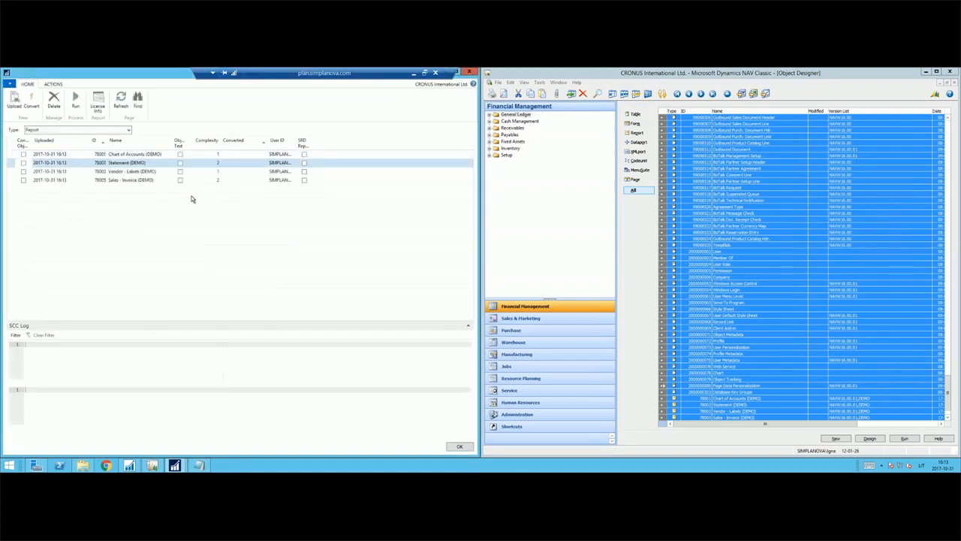
# Examine the complexity rating of each uploaded DEMO report in the SCC Object list.
pyautogui.click(206, 155)
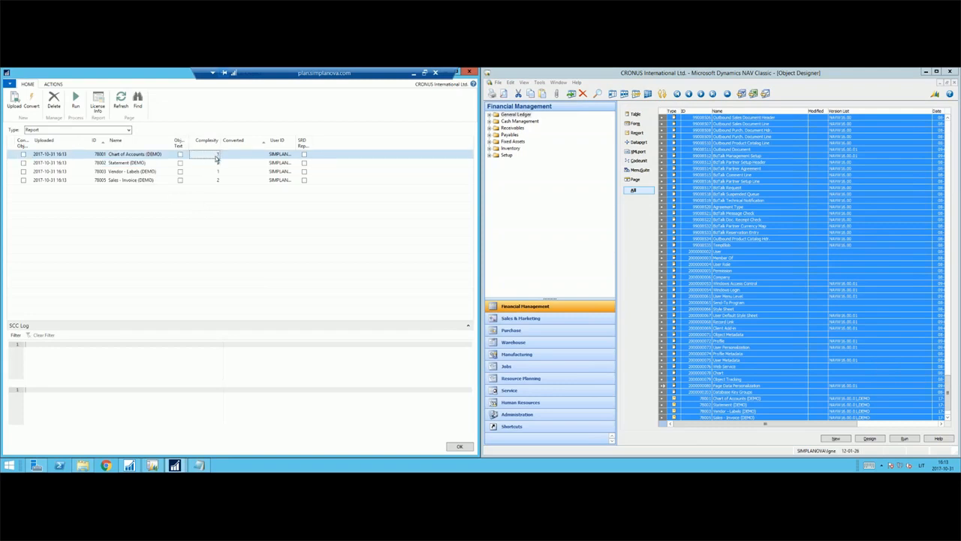
pyautogui.click(142, 172)
pyautogui.click(214, 172)
pyautogui.click(213, 156)
pyautogui.click(134, 164)
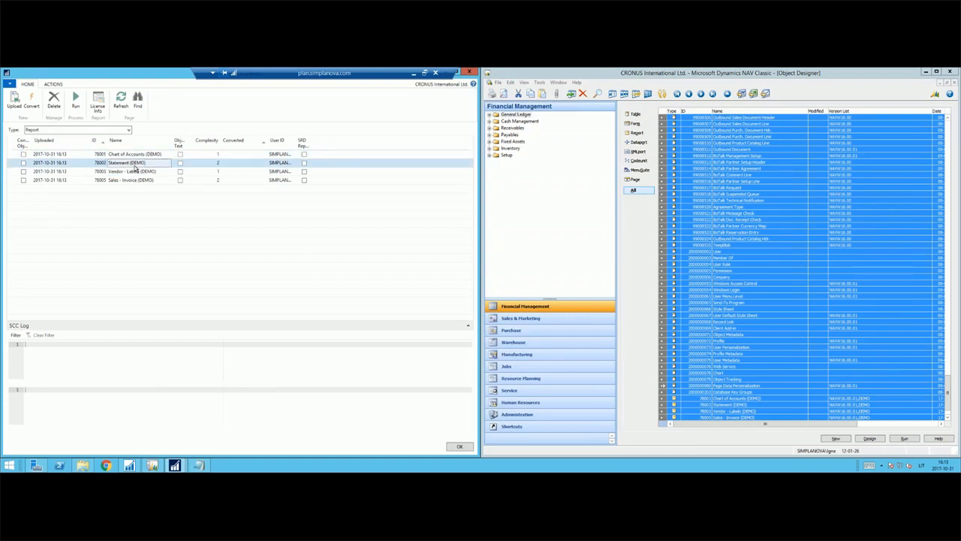
pyautogui.click(133, 182)
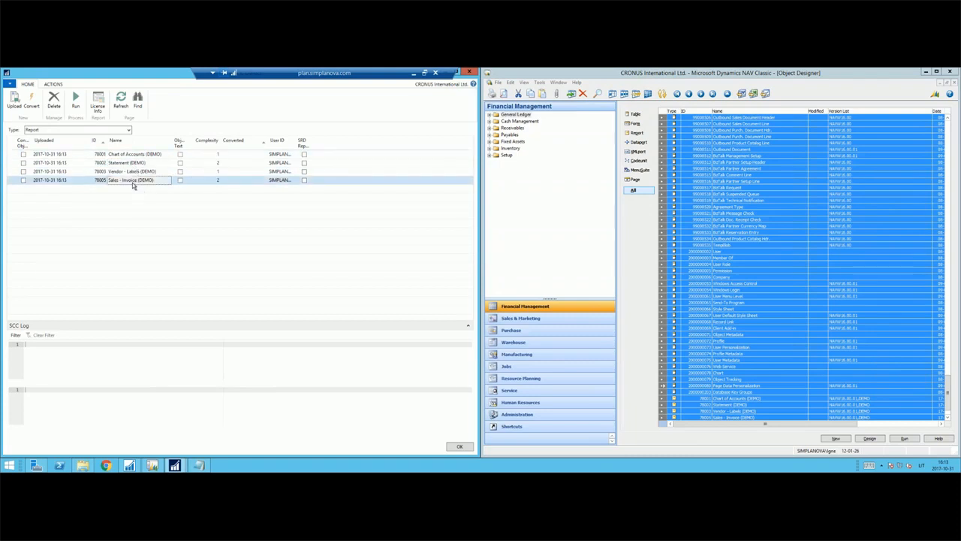
# Convert the four DEMO reports: Chart of Accounts, Statement, Vendor - Labels and Sales - Invoice, using the preset converter options.
pyautogui.click(217, 181)
pyautogui.click(23, 154)
pyautogui.click(23, 162)
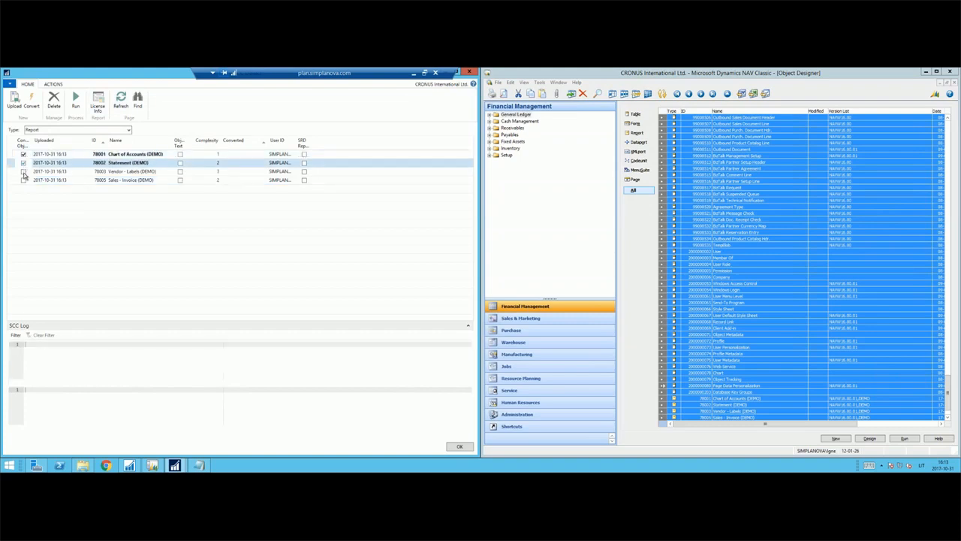
pyautogui.click(24, 171)
pyautogui.click(24, 180)
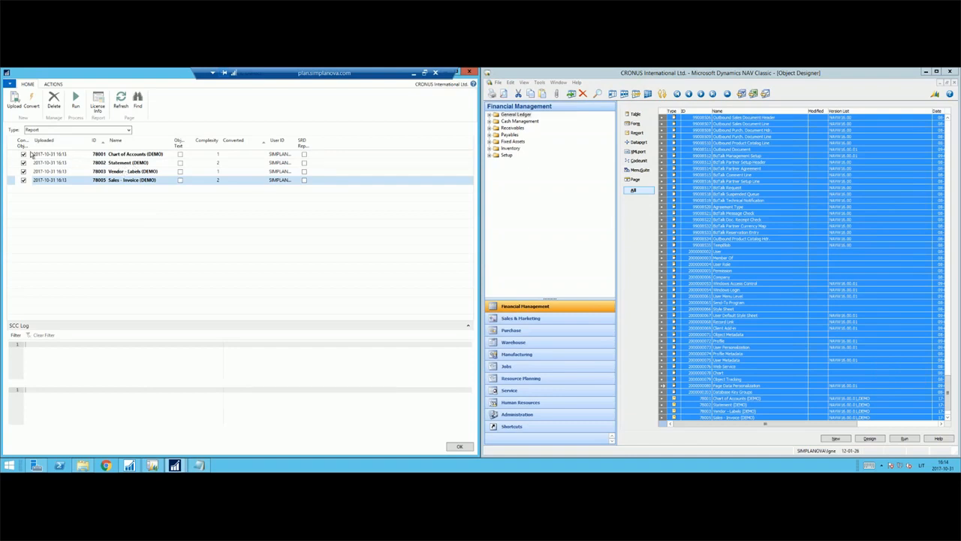
pyautogui.click(32, 100)
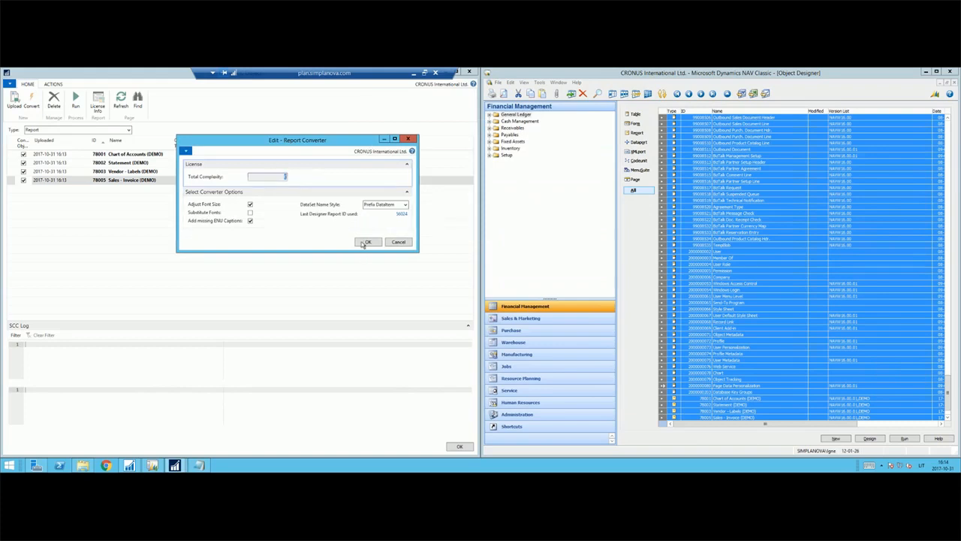
pyautogui.click(365, 243)
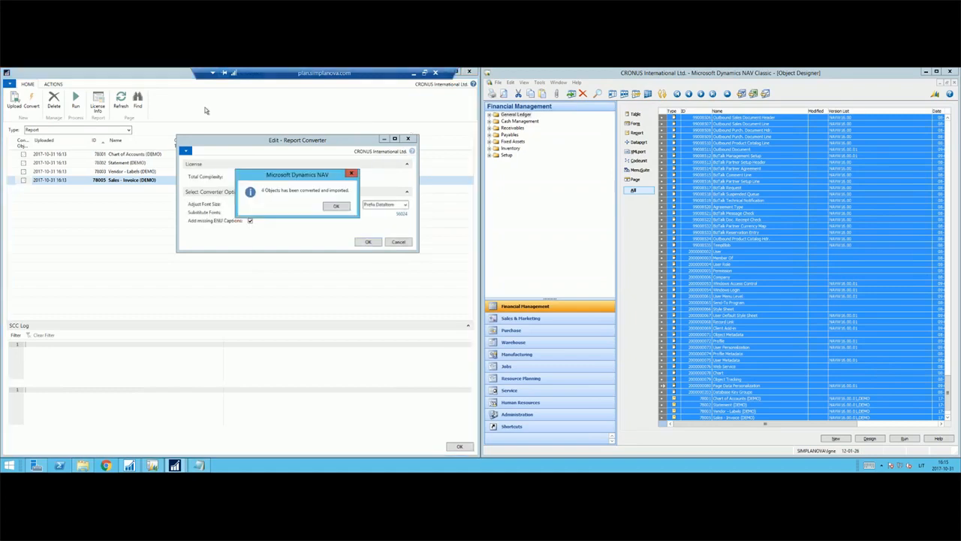
pyautogui.click(337, 207)
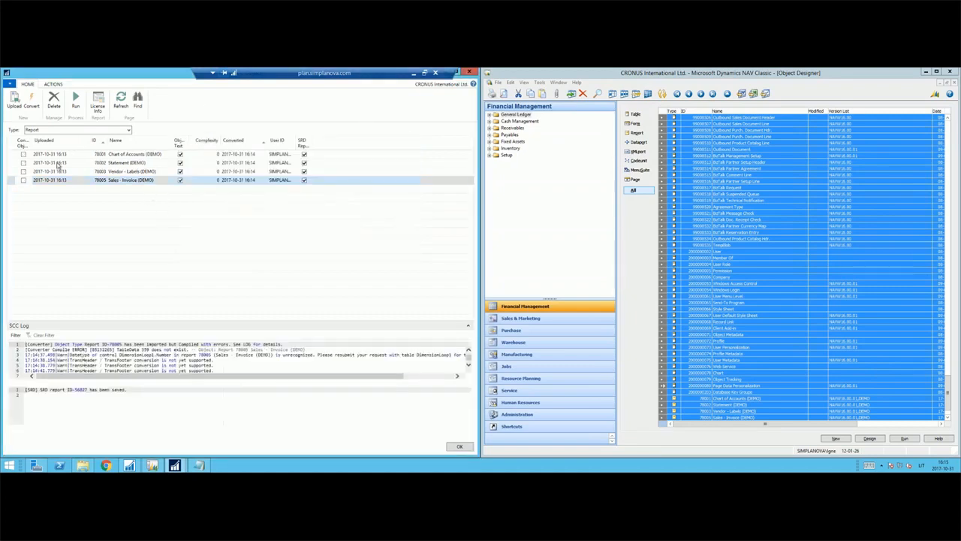
# Re-import all four converted DEMO reports from the SCC Object list, overwriting the existing report objects.
pyautogui.click(24, 180)
pyautogui.click(24, 170)
pyautogui.click(23, 162)
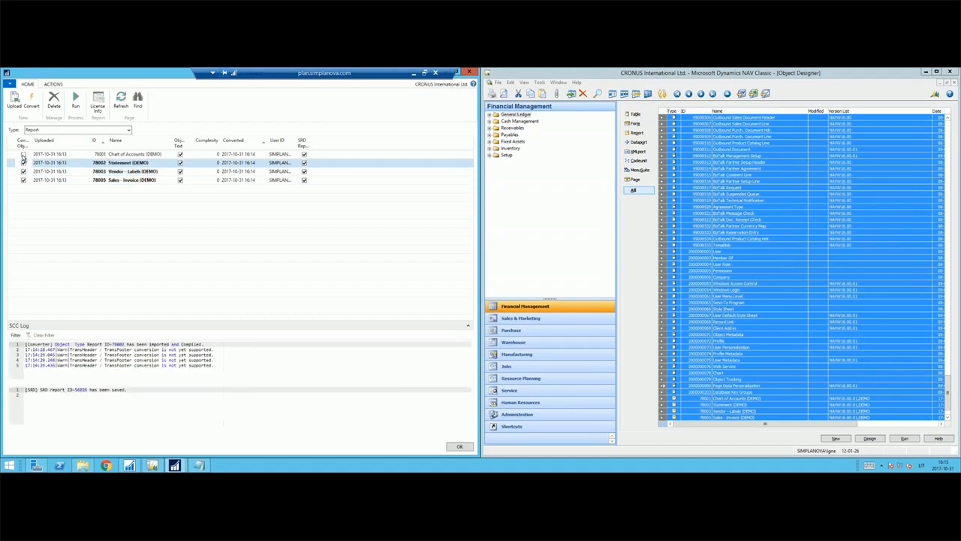
pyautogui.click(24, 154)
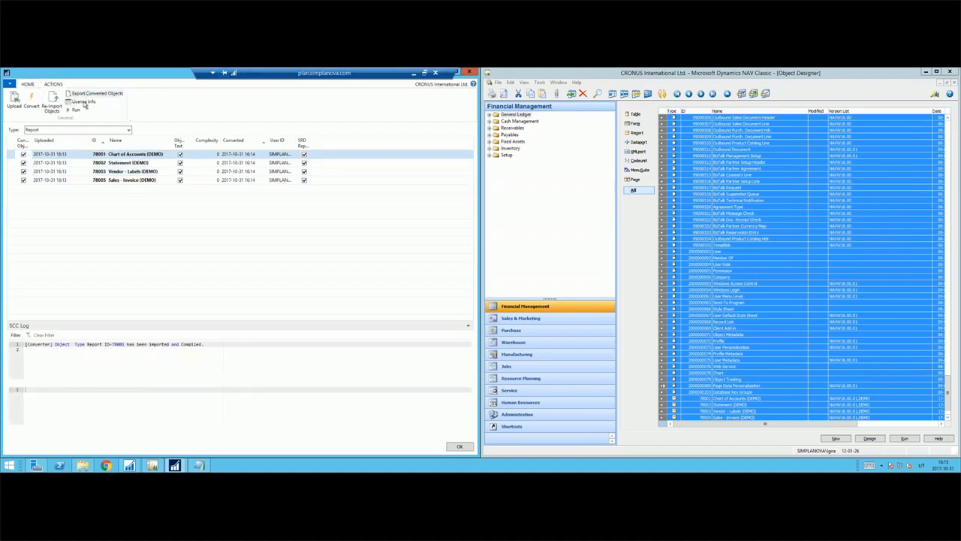
pyautogui.click(52, 102)
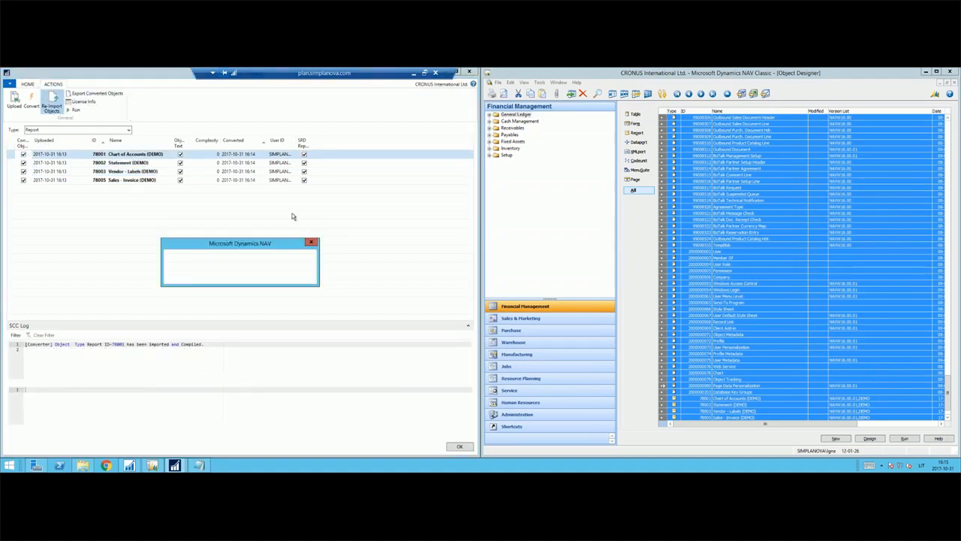
pyautogui.click(265, 275)
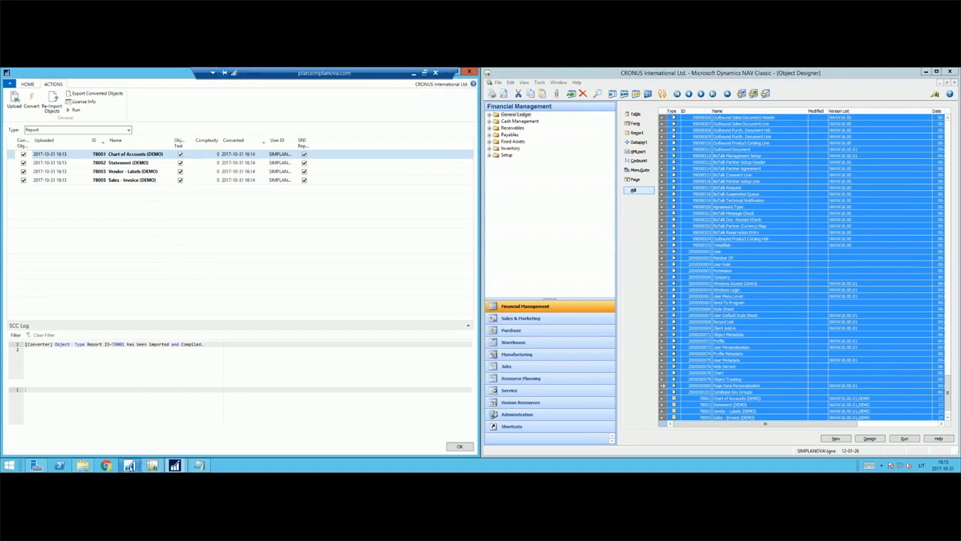
pyautogui.moveTo(129, 466)
pyautogui.click(128, 430)
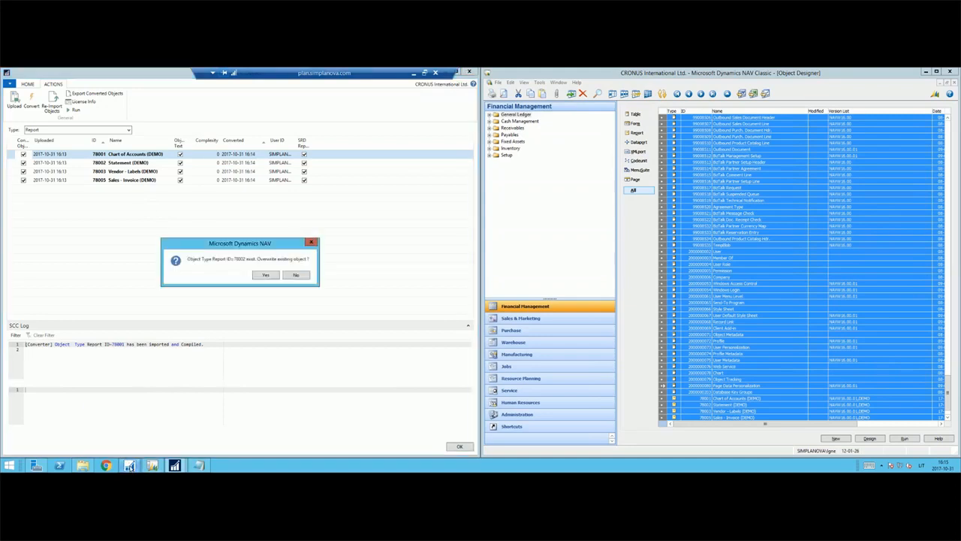
pyautogui.click(264, 275)
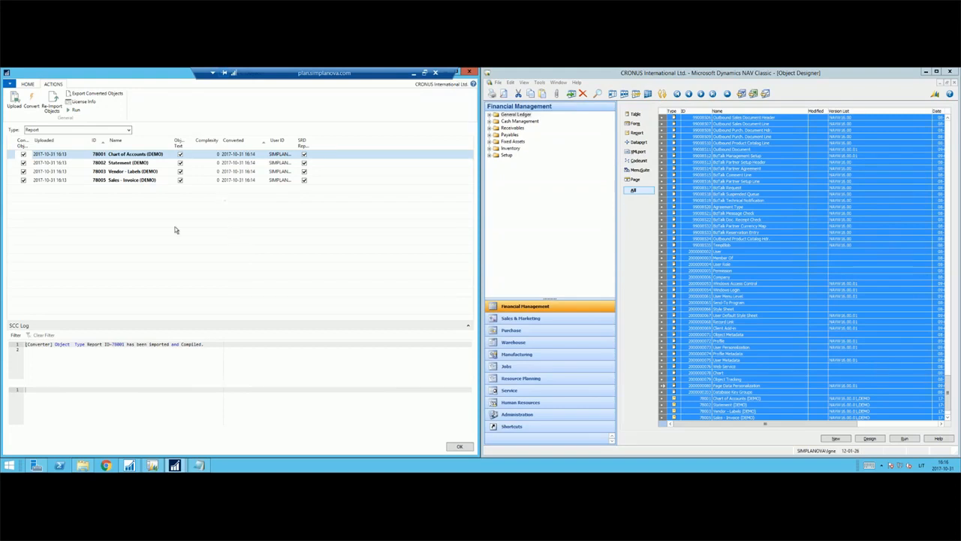
pyautogui.click(256, 278)
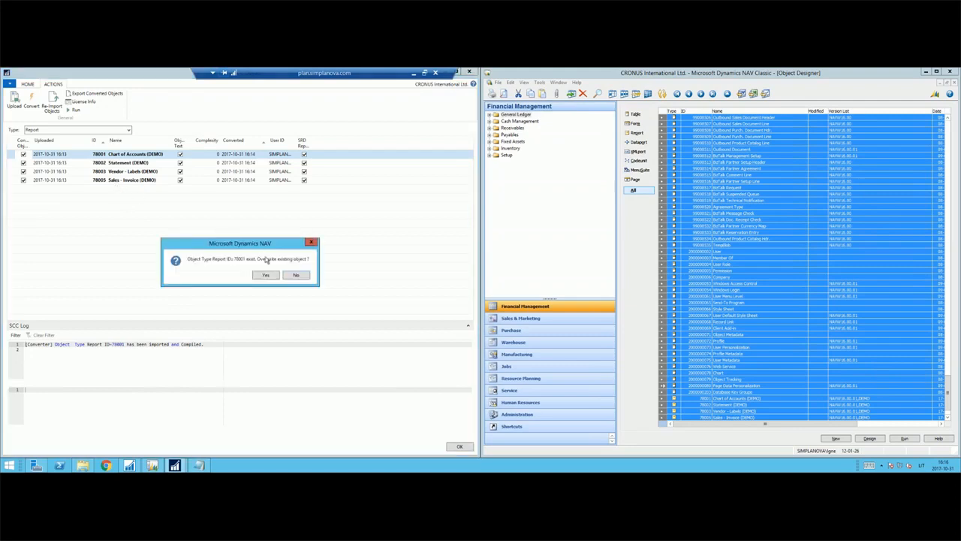
pyautogui.click(269, 275)
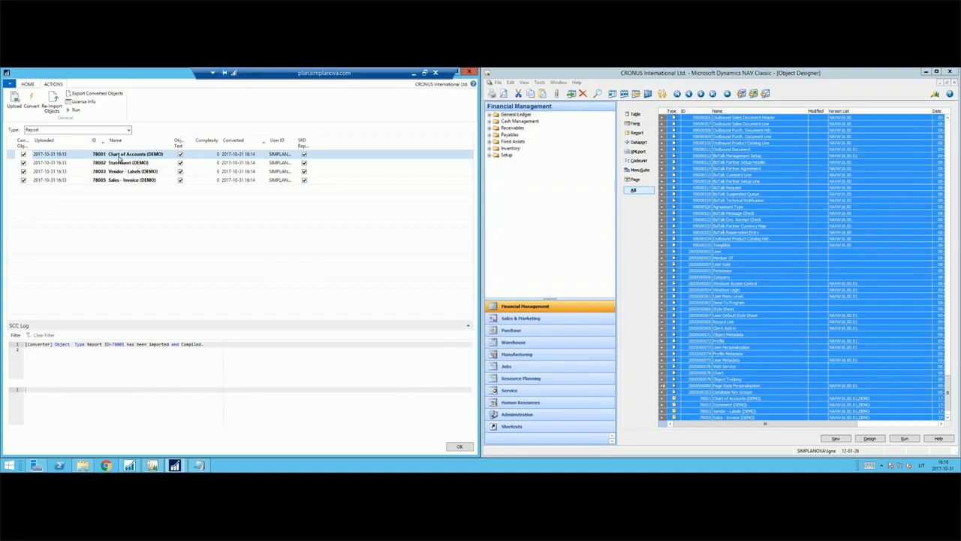
pyautogui.click(267, 281)
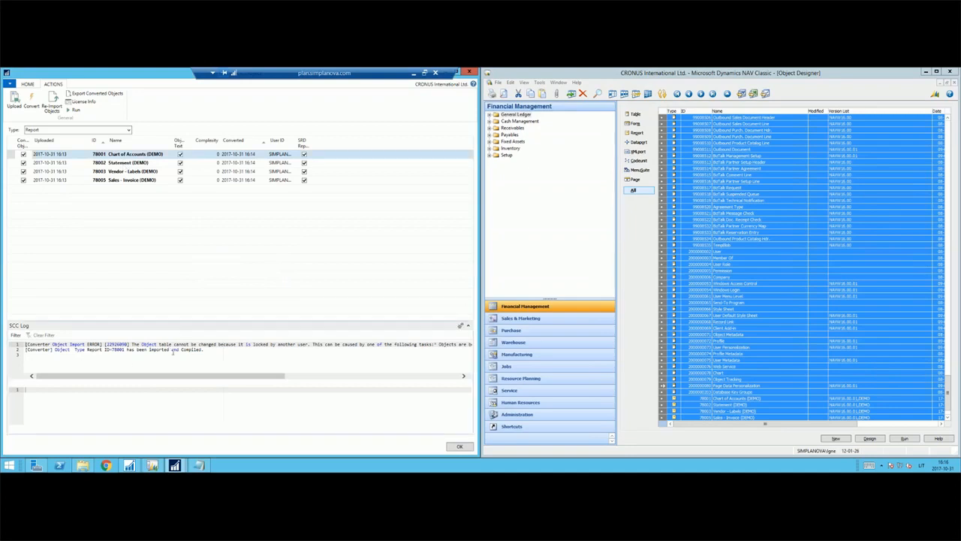
# Check the SCC Log for Statement and Vendor - Labels, and inspect the re-imported DEMO reports in the NAV Development Environment's Object Designer.
pyautogui.click(131, 163)
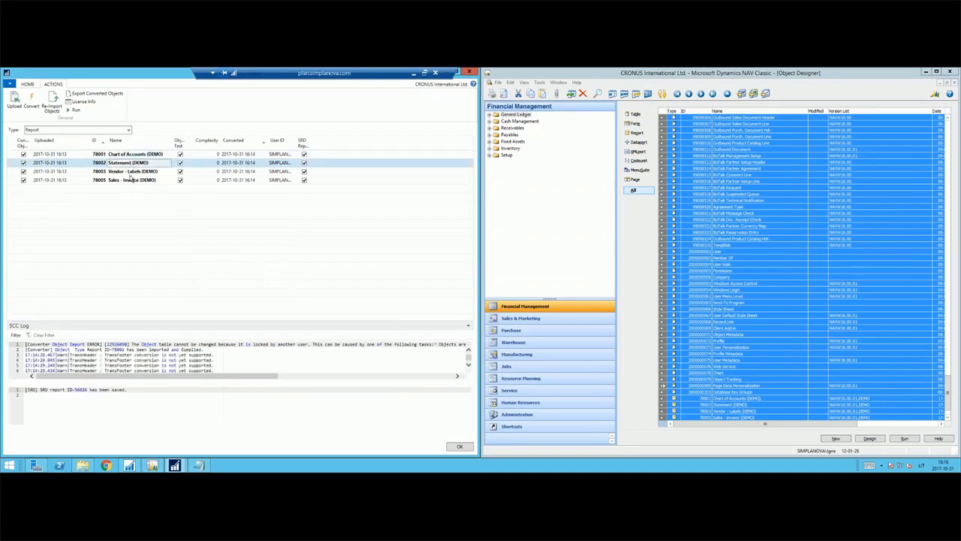
pyautogui.click(132, 172)
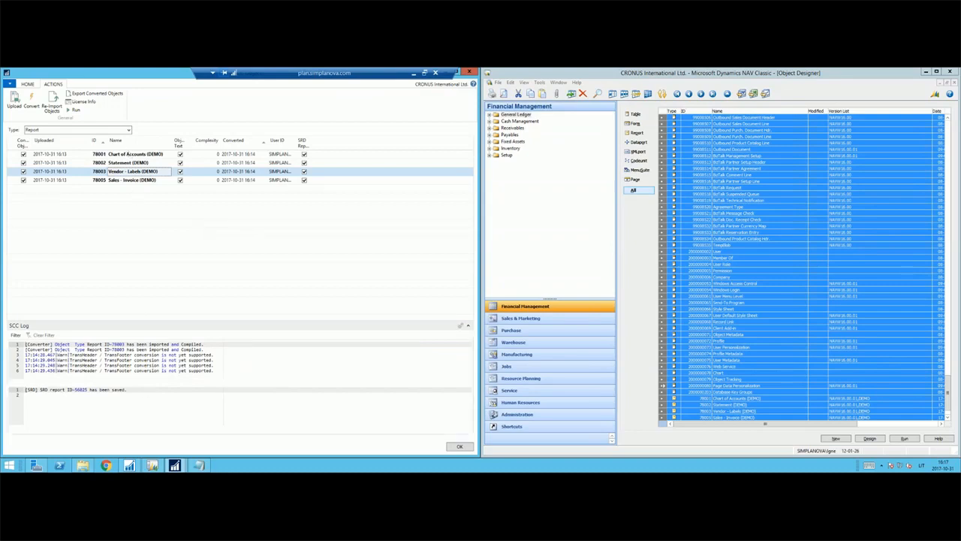
pyautogui.click(130, 466)
pyautogui.scroll(-3, 311, 290)
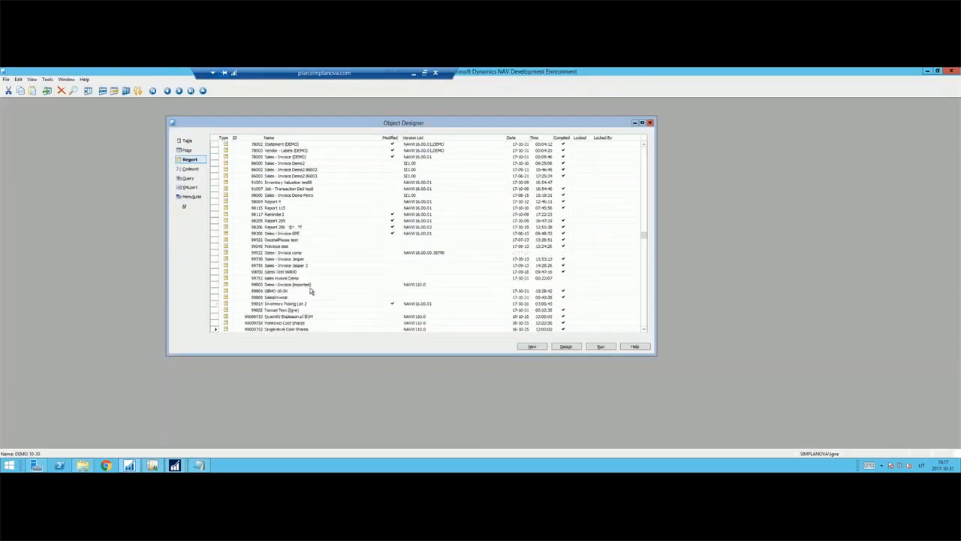
pyautogui.scroll(11, 308, 288)
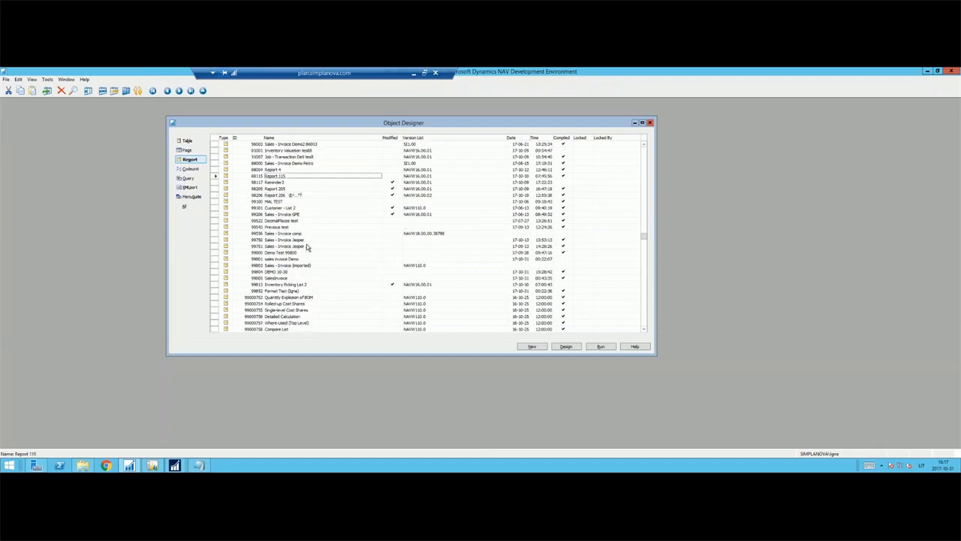
pyautogui.scroll(6, 306, 244)
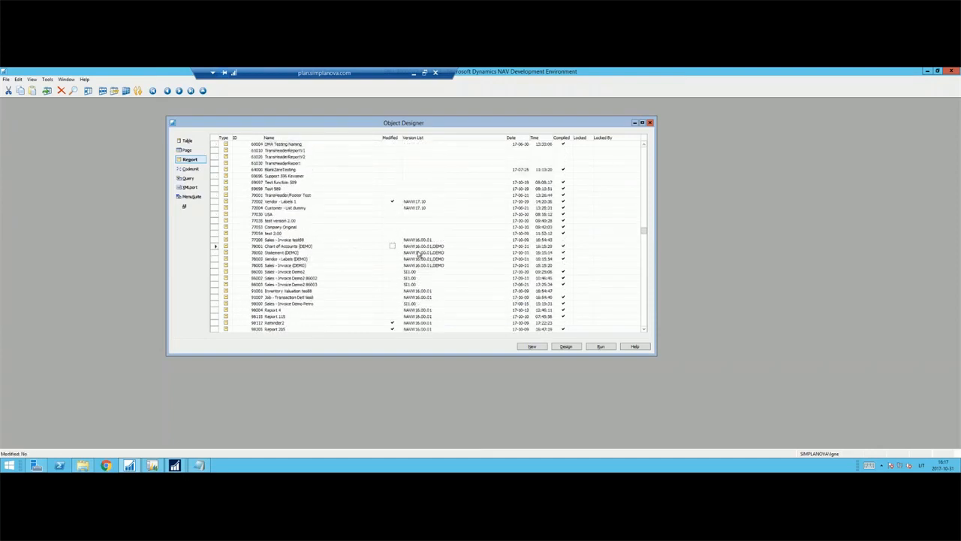
pyautogui.moveTo(431, 248); pyautogui.dragTo(436, 266)
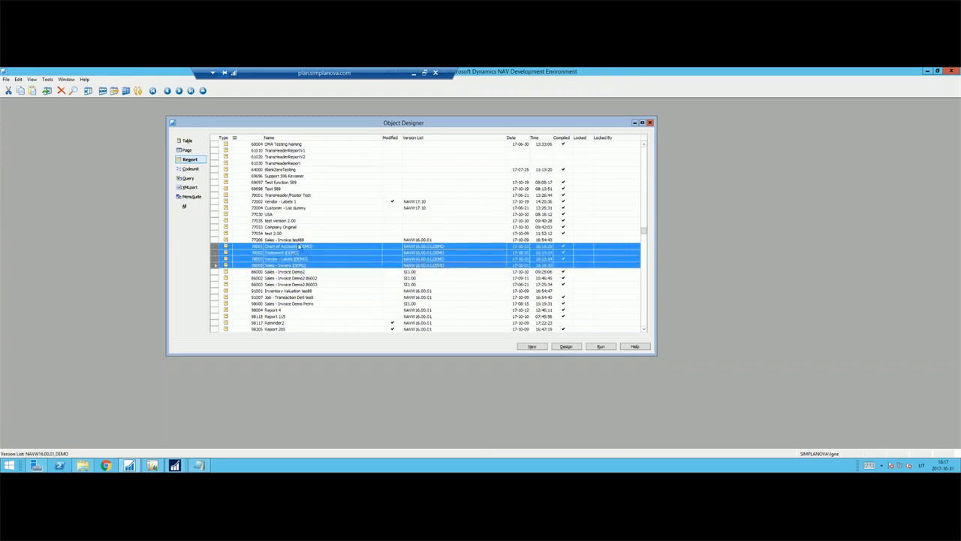
pyautogui.click(300, 253)
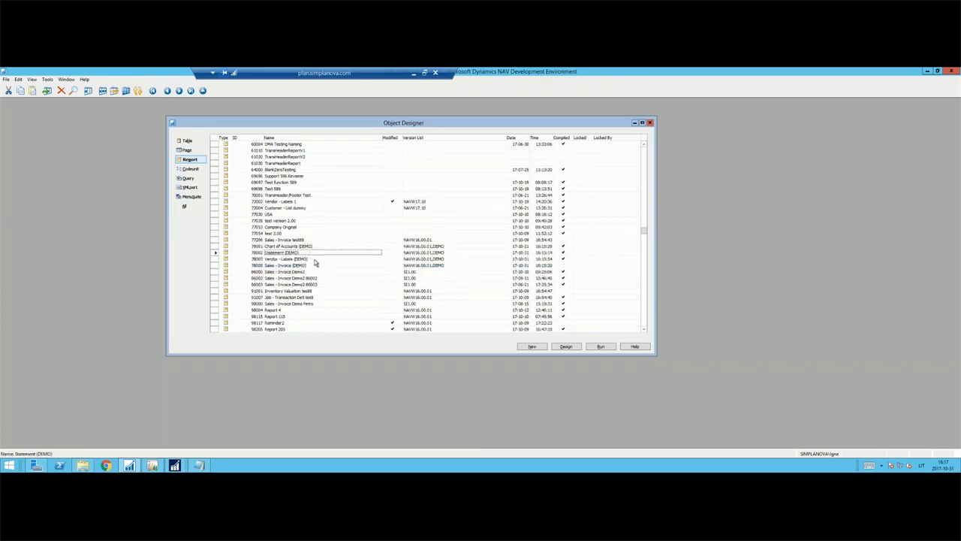
pyautogui.click(314, 260)
pyautogui.click(312, 241)
pyautogui.click(313, 247)
pyautogui.click(314, 254)
pyautogui.click(304, 260)
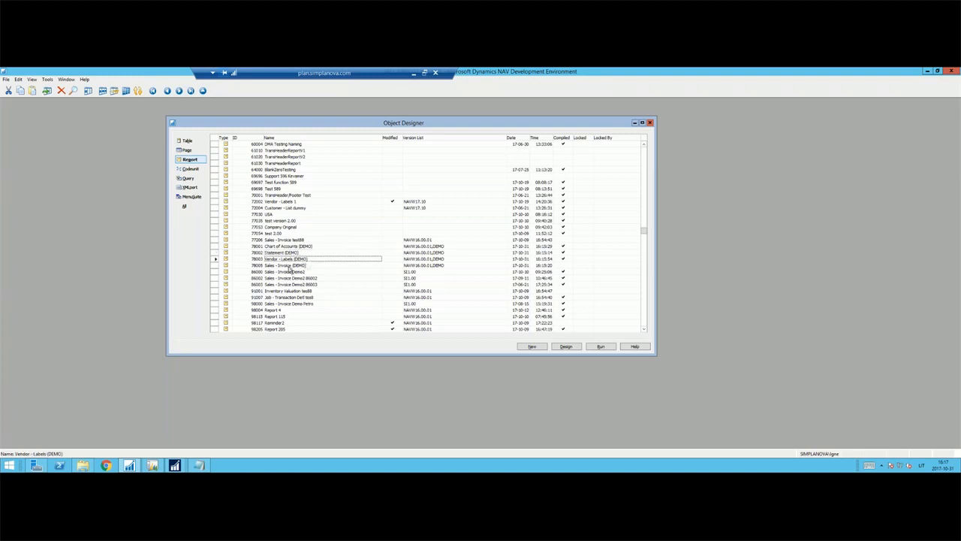
# Open report 78005 Sales - Invoice (DEMO) in design mode and bring up its C/AL Globals.
pyautogui.click(289, 267)
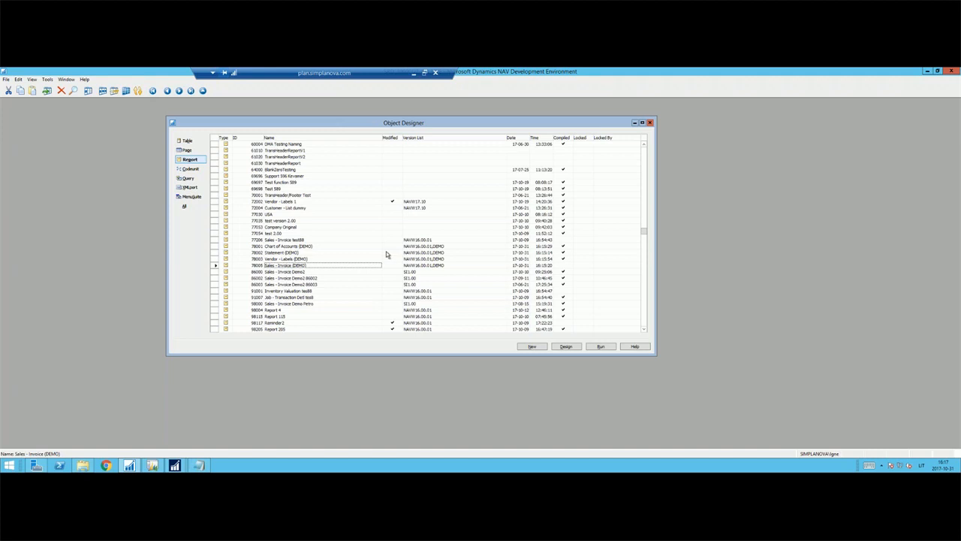
pyautogui.hotkey('alt', 'd')
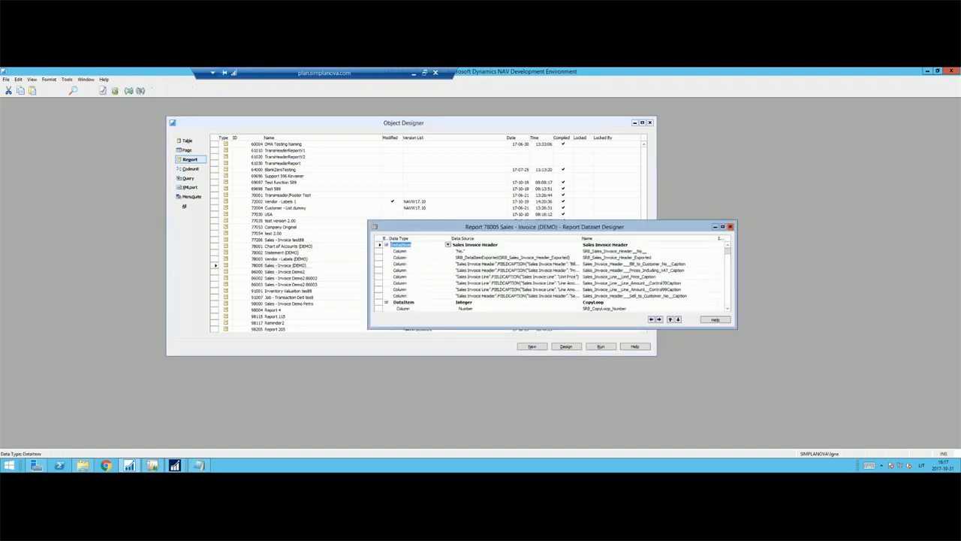
pyautogui.press('F11')
pyautogui.press('Return')
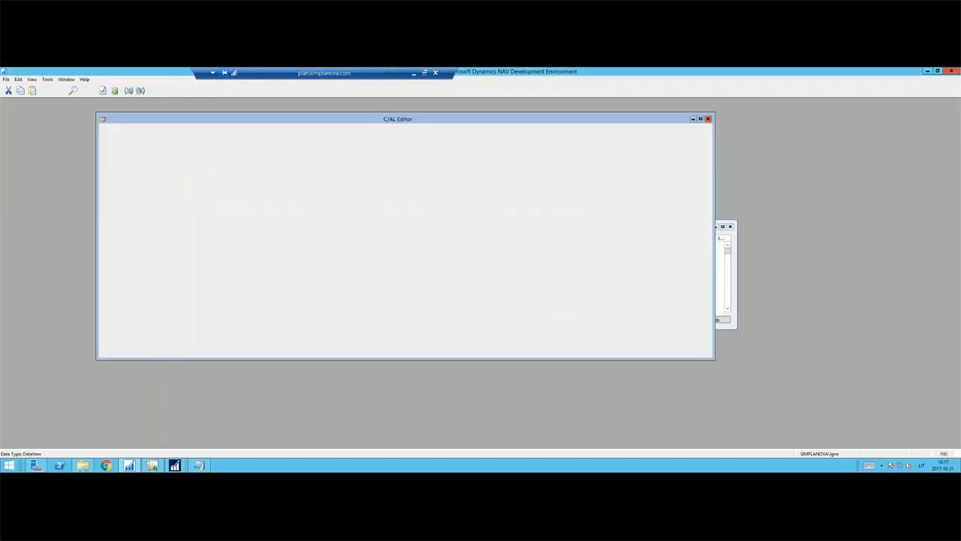
pyautogui.hotkey('alt', 'v')
pyautogui.press('b')
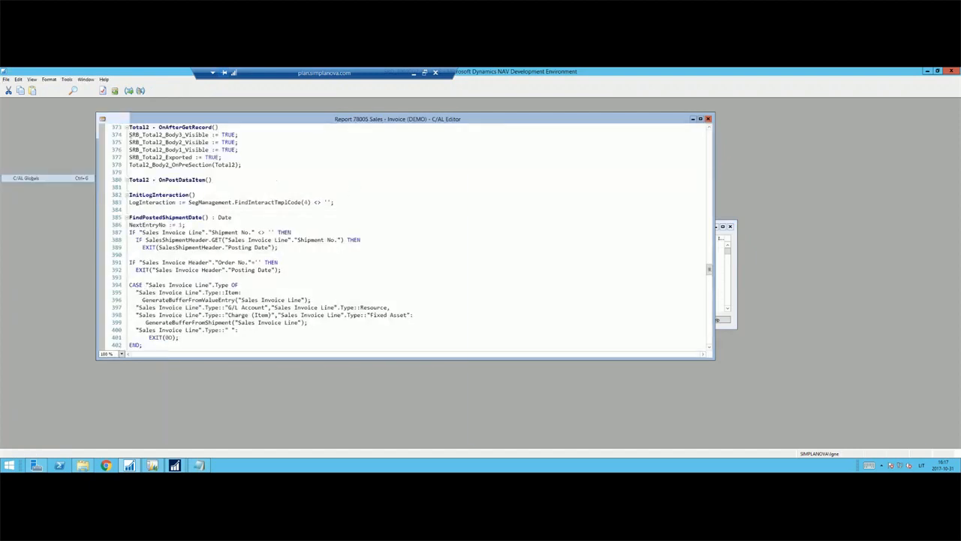
# Set the subtype of the record variables PostedDocDim1 and PostedDocDim2 to Dimension Set Entry.
pyautogui.click(861, 277)
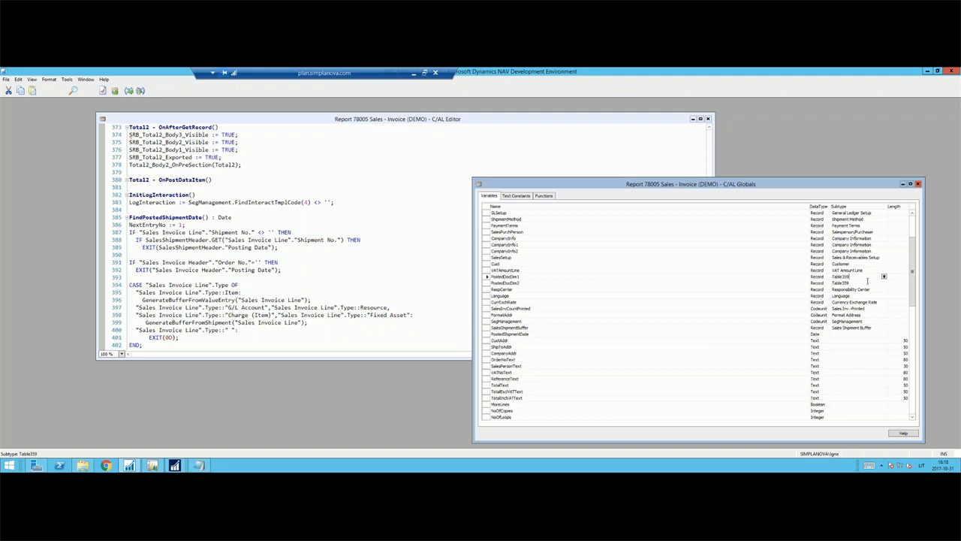
pyautogui.hotkey('shift', 'Home')
pyautogui.write('Dimension Set Entry')
pyautogui.press('Down')
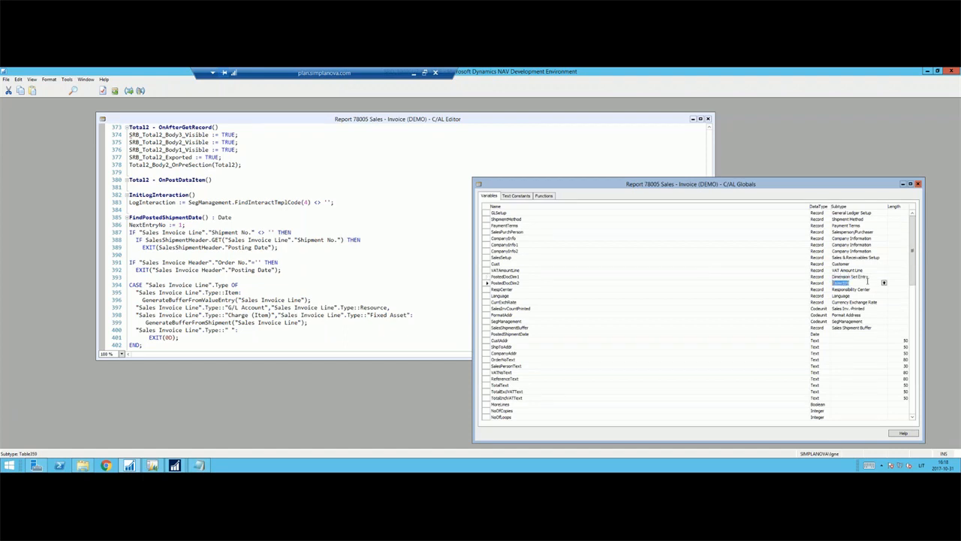
pyautogui.press('Up')
# Review the properties of the PostedDocDim1 and PostedDocDim2 variables.
pyautogui.hotkey('shift', 'F4')
pyautogui.press('Down')
pyautogui.press('Down')
pyautogui.press('Down')
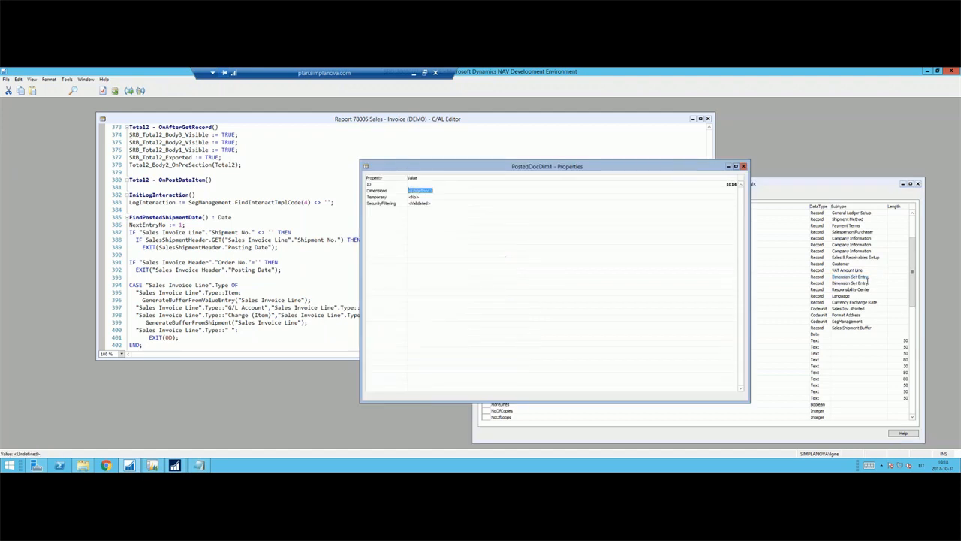
pyautogui.press('Escape')
pyautogui.press('Down')
pyautogui.hotkey('shift', 'F4')
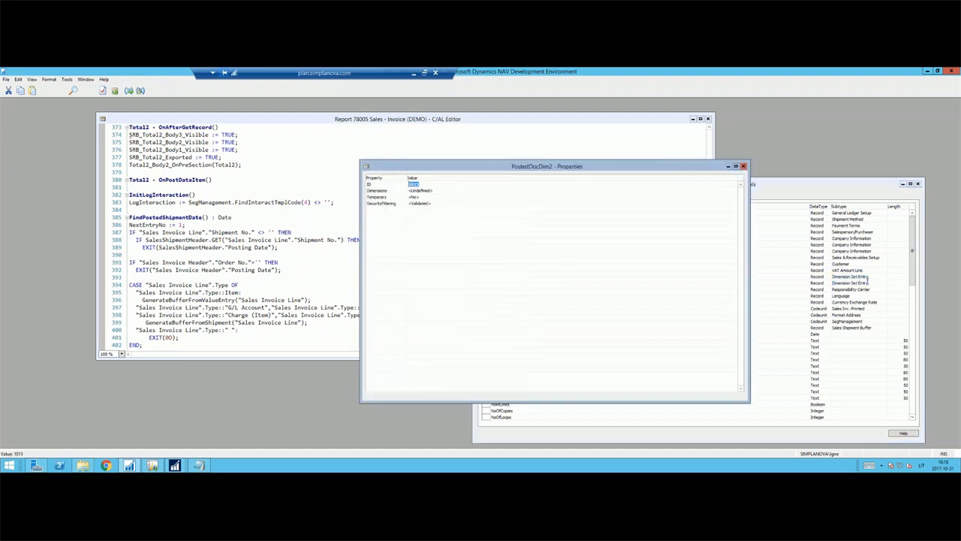
pyautogui.press('Down')
pyautogui.press('Down')
pyautogui.press('Down')
pyautogui.press('Escape')
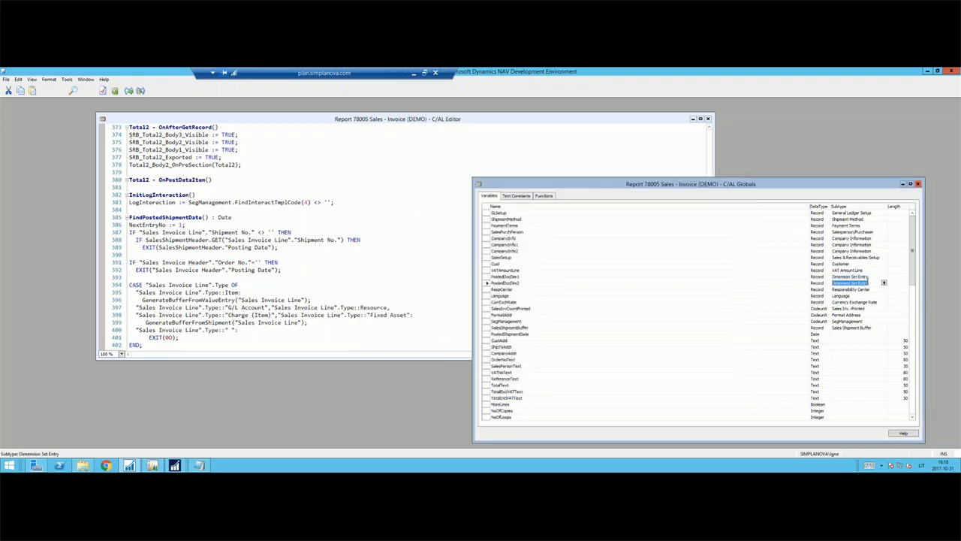
# Insert a global variable DimMgt of type Codeunit with subtype DimensionManagement directly after SegManagement.
pyautogui.press('Down')
pyautogui.press('Left')
pyautogui.press('Left')
pyautogui.press('Down')
pyautogui.press('Down')
pyautogui.press('Down')
pyautogui.press('Down')
pyautogui.press('Down')
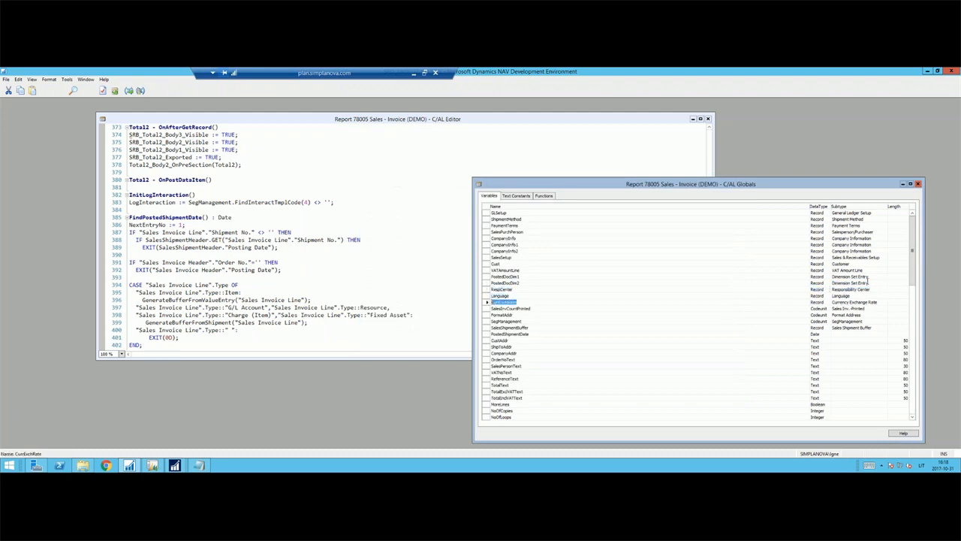
pyautogui.press('F3')
pyautogui.write('DimMgt')
pyautogui.press('Tab')
pyautogui.write('Codeunit')
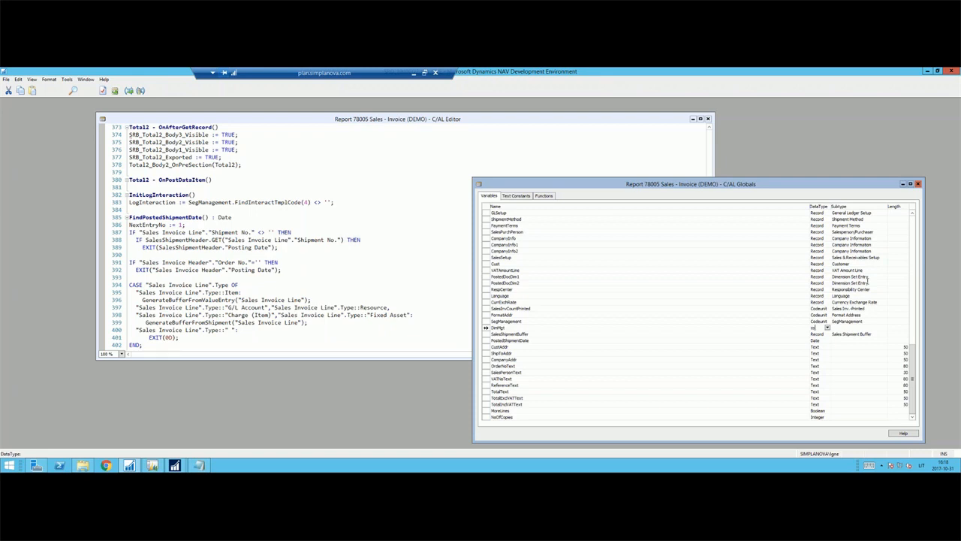
pyautogui.press('Tab')
pyautogui.write('Dimen')
pyautogui.press('Tab')
pyautogui.press('Up')
pyautogui.press('Up')
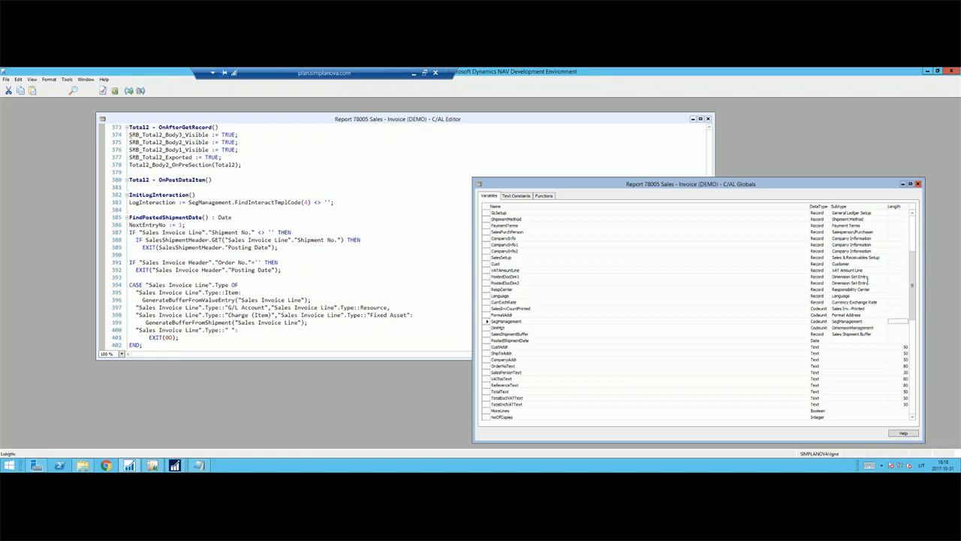
# Close the C/AL Globals and compile the report code to locate the first compile error.
pyautogui.press('Left')
pyautogui.press('Left')
pyautogui.press('Left')
pyautogui.press('Escape')
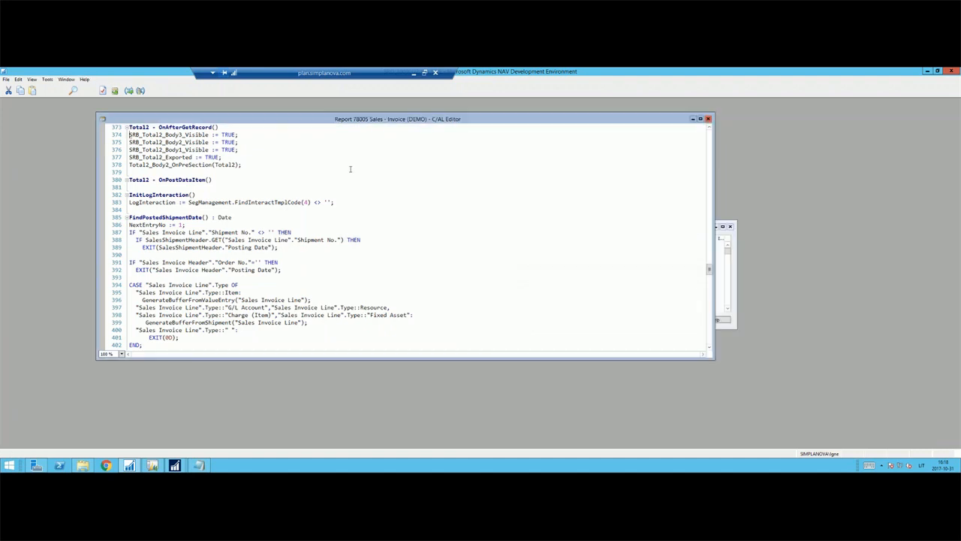
pyautogui.click(347, 254)
pyautogui.press('F11')
pyautogui.press('Return')
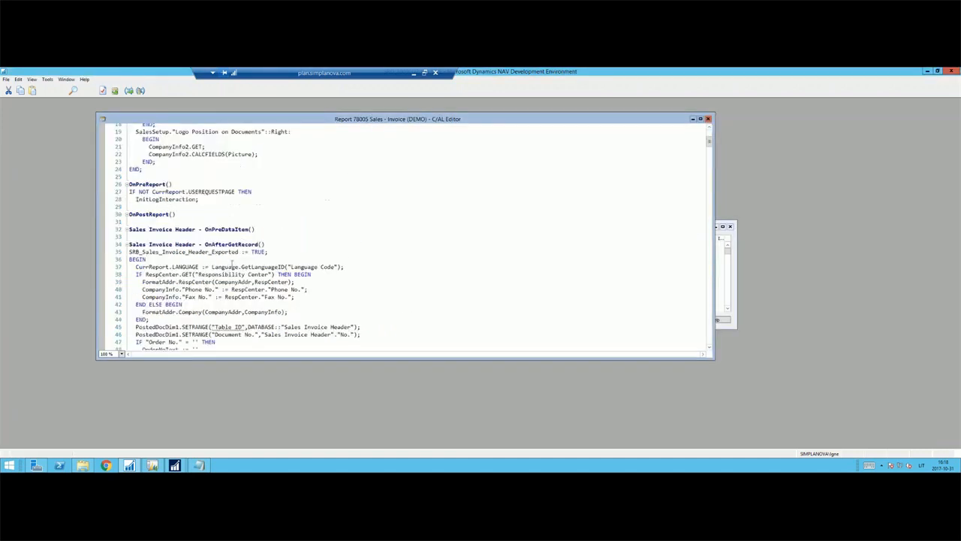
# In Sales Invoice Header - OnAfterGetRecord, replace both PostedDocDim1.SETRANGE lines with DimMgt.GetDimensionSet(PostedDocDim1,"Dimension Set ID");.
pyautogui.click(169, 321)
pyautogui.press('Return')
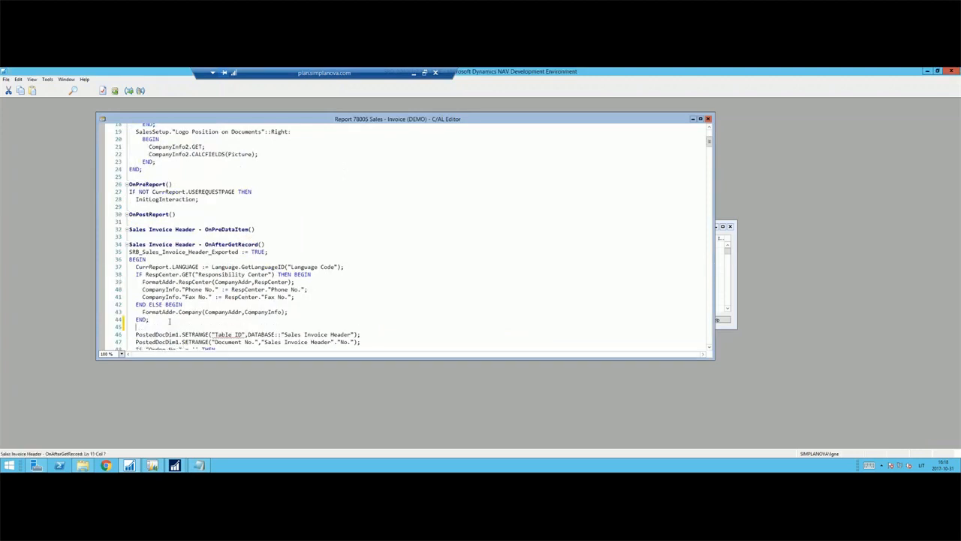
pyautogui.write('DimMgt.')
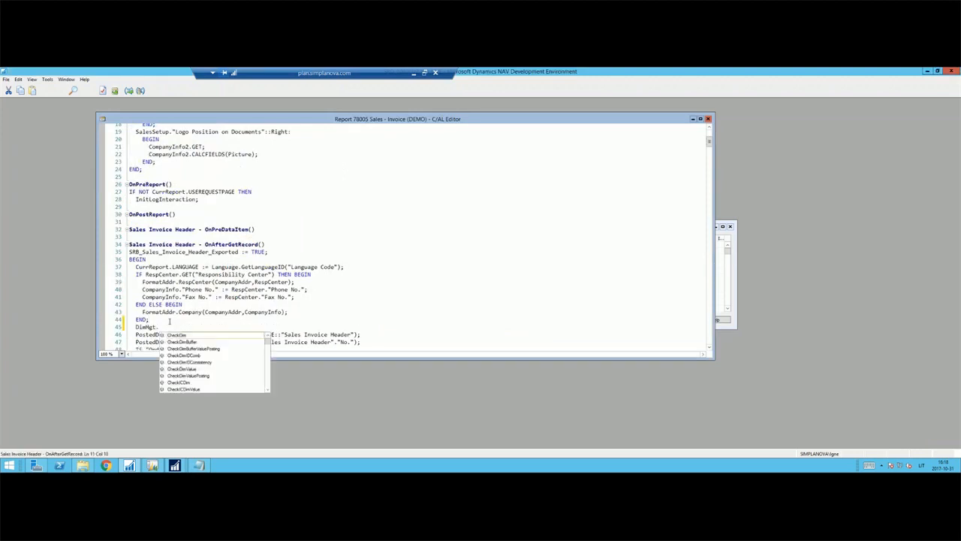
pyautogui.write('GetD')
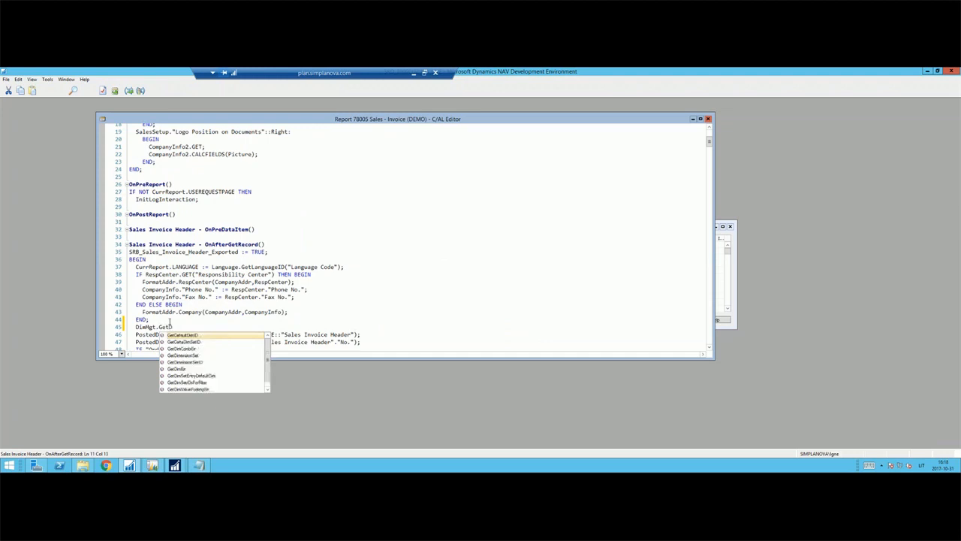
pyautogui.write('imens')
pyautogui.press('Down')
pyautogui.press('Up')
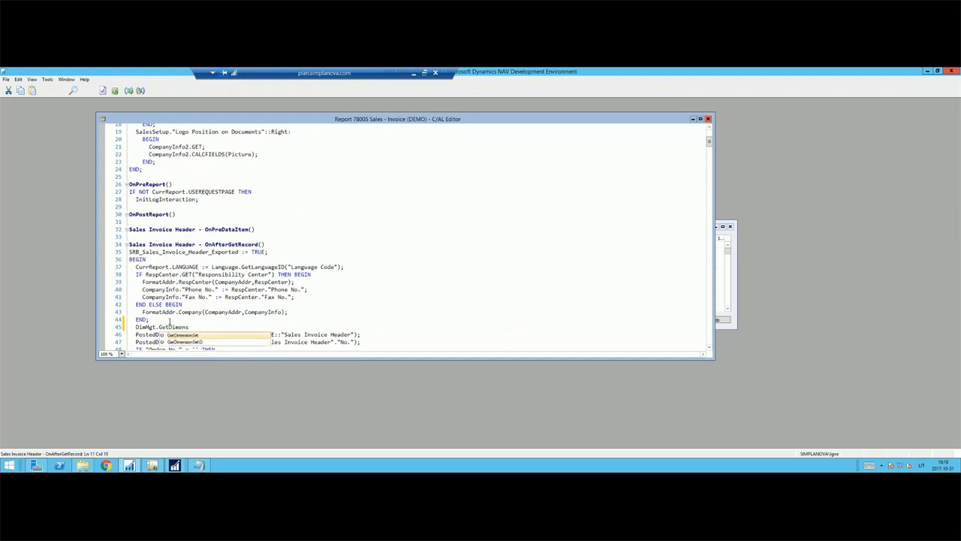
pyautogui.write('ionSet(')
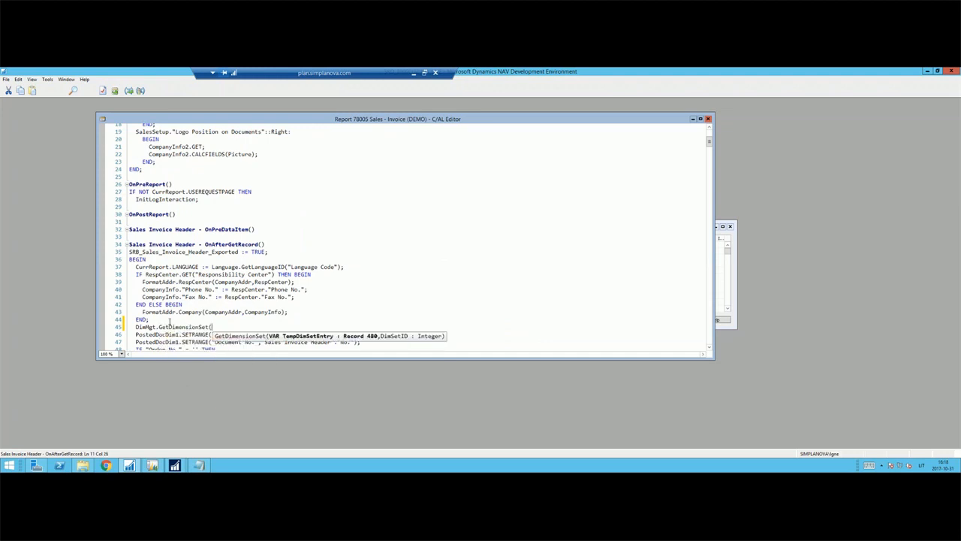
pyautogui.write('PostedDocDim1,"Dimensio')
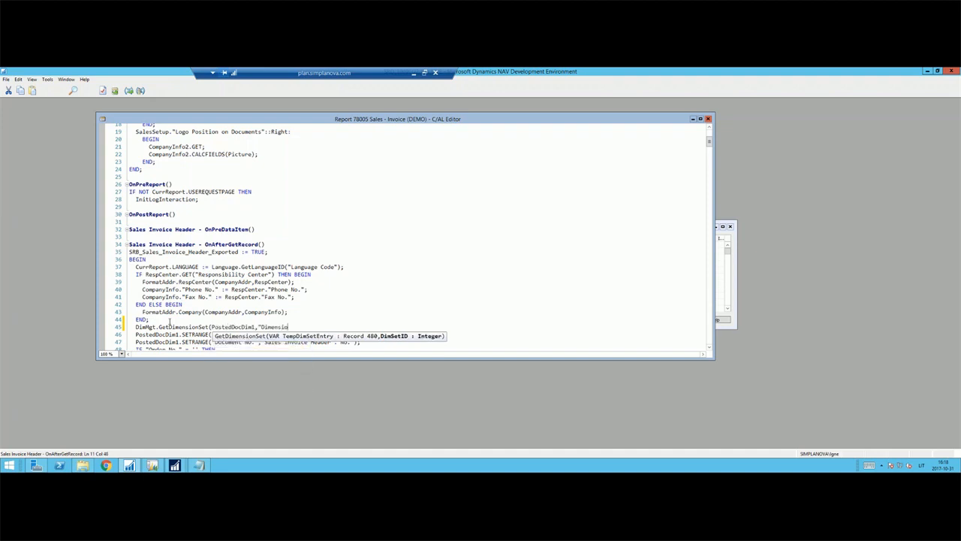
pyautogui.write('n Set ID");')
pyautogui.hotkey('ctrl', 'x')
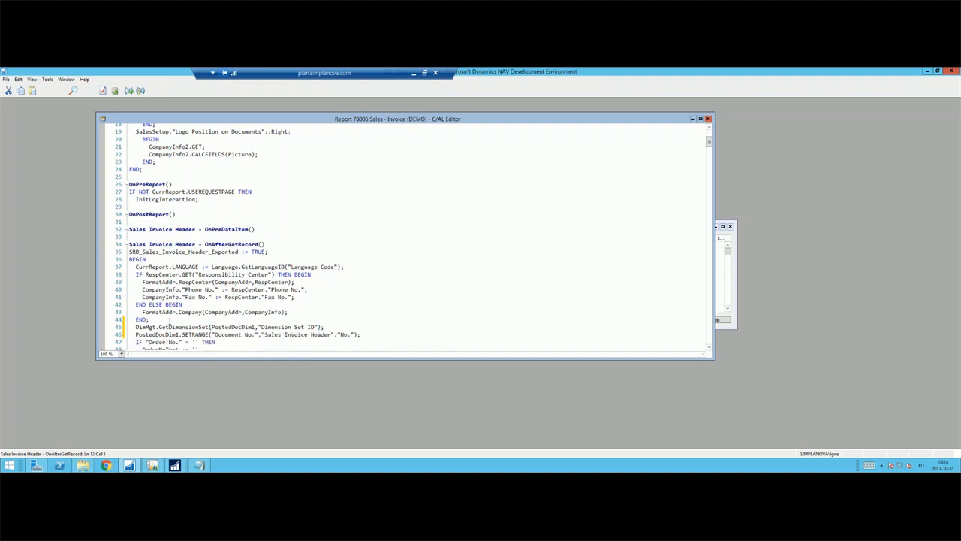
pyautogui.hotkey('ctrl', 'x')
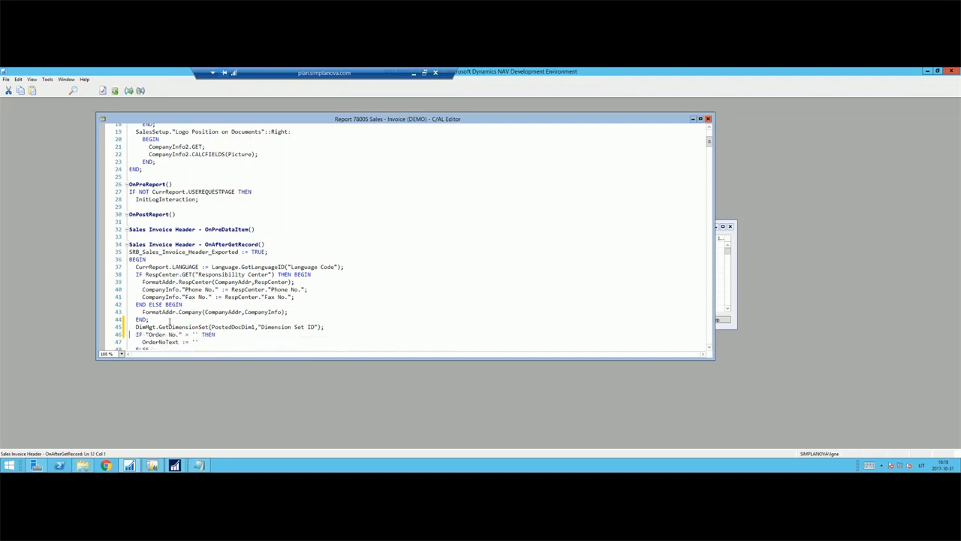
# Recompile and insert CustAddr as the second argument of the FormatAddr.SalesInvShipTo call, before "Sales Invoice Header".
pyautogui.press('F11')
pyautogui.press('Return')
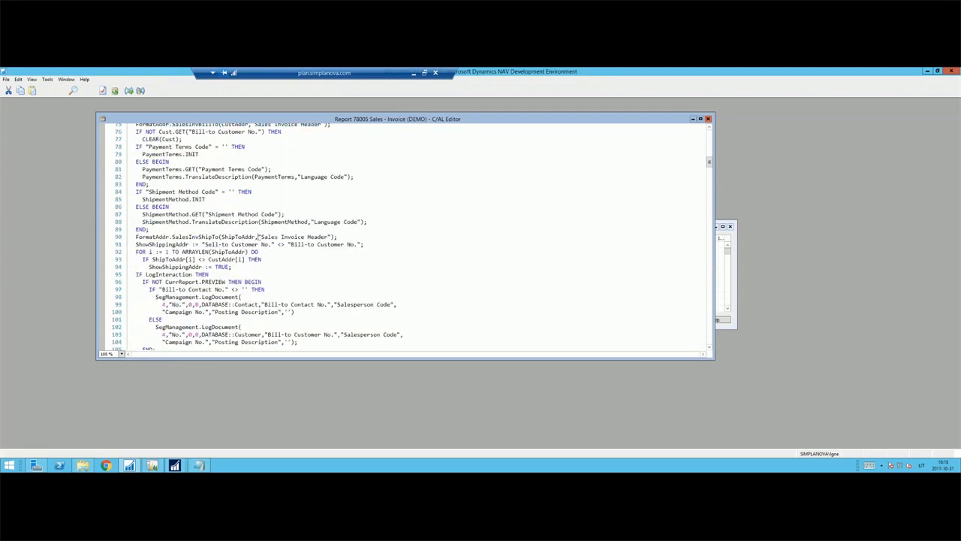
pyautogui.write('CustAddr,')
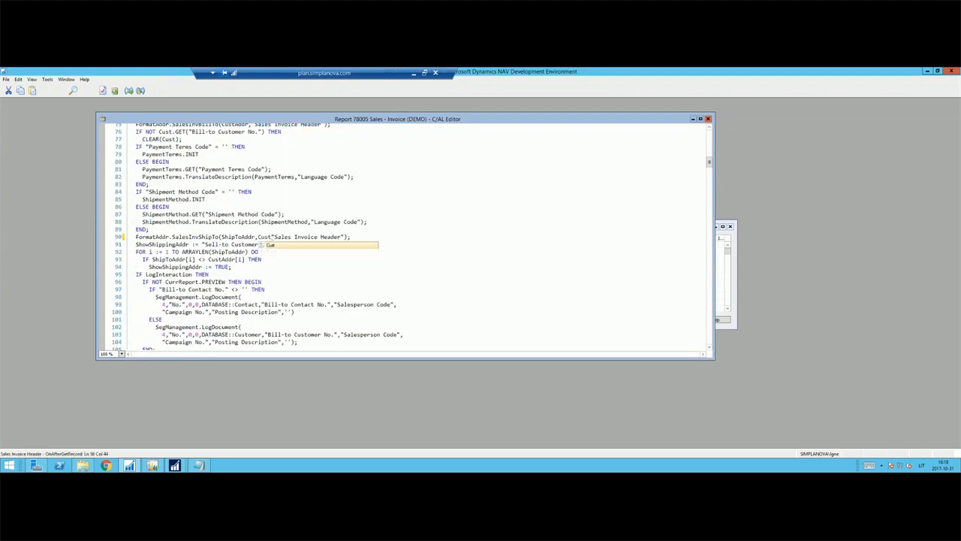
pyautogui.write('r,')
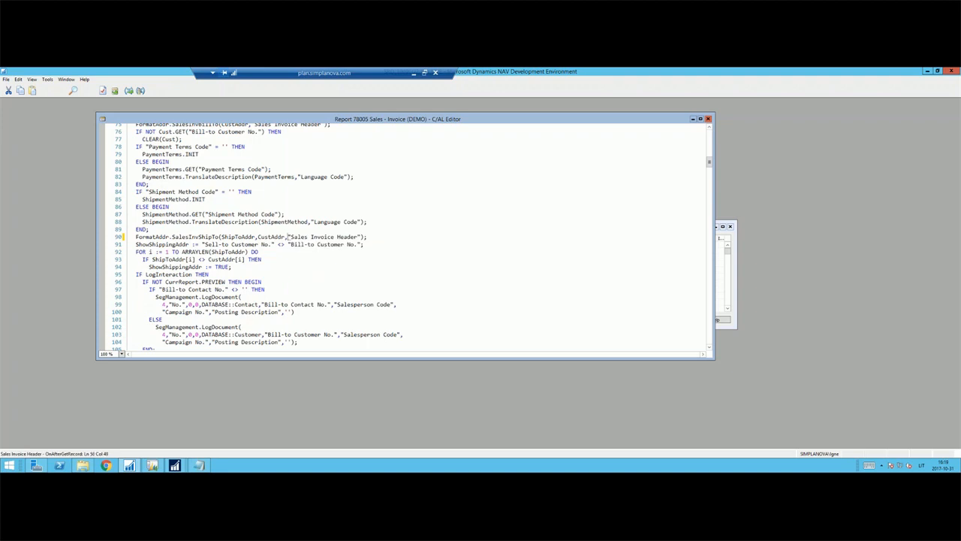
# Recompile and add DimMgt.GetDimensionSet(PostedDocDim2,"Sales Invoice Line"."Dimension Set ID"); above the PostedDocDim2.SETRANGE lines in DimensionLoop2 - OnPreDataItem.
pyautogui.press('F11')
pyautogui.press('Return')
pyautogui.press('Return')
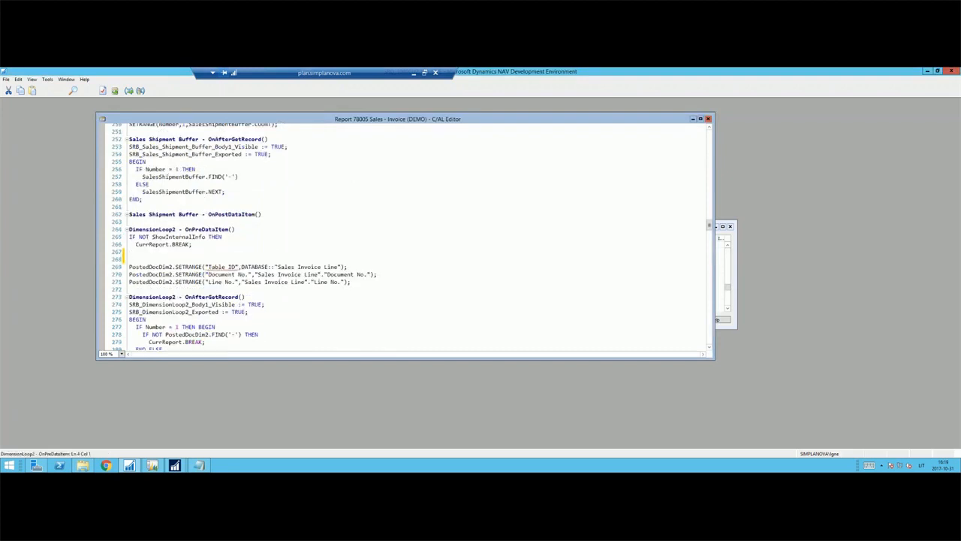
pyautogui.write('DimMgt.')
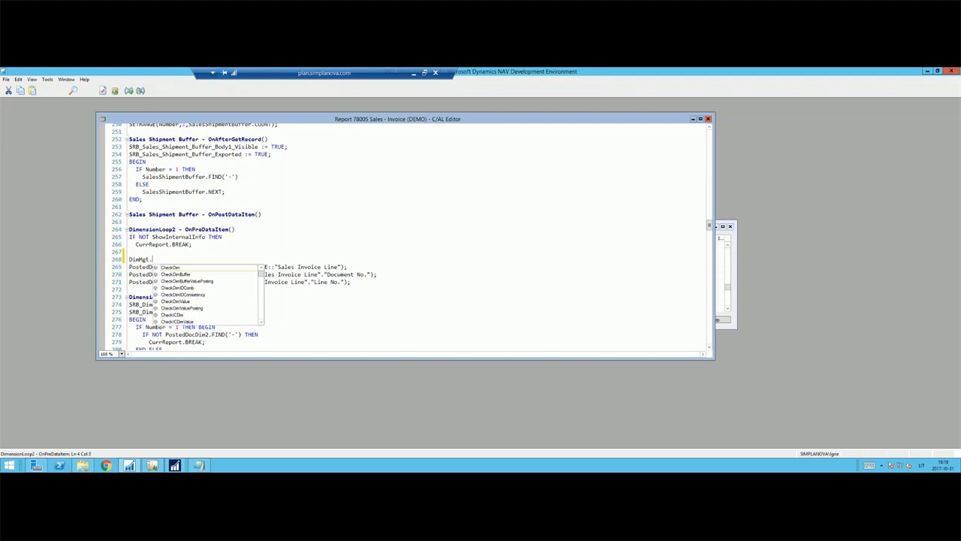
pyautogui.write('GetDi')
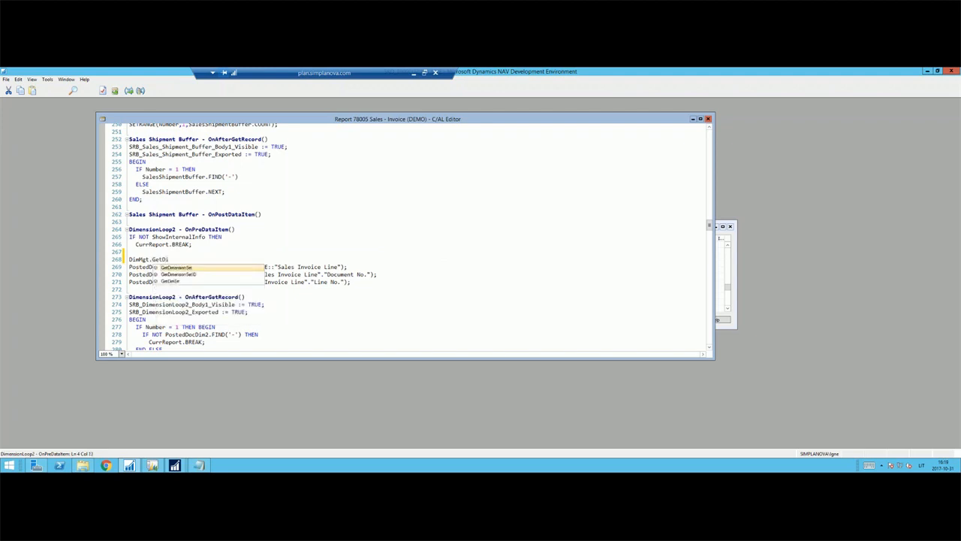
pyautogui.write('menSe')
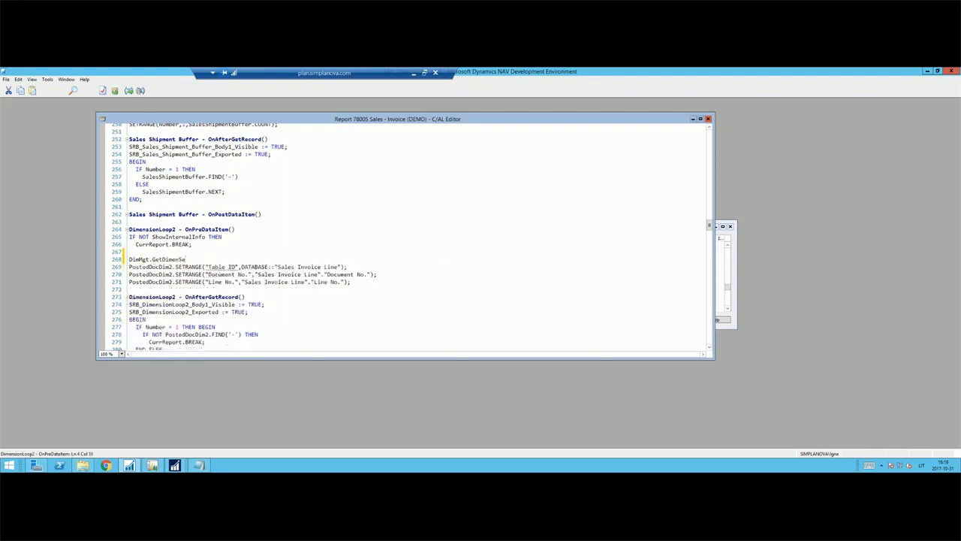
pyautogui.write('s')
pyautogui.press('Tab')
pyautogui.write('(Poste')
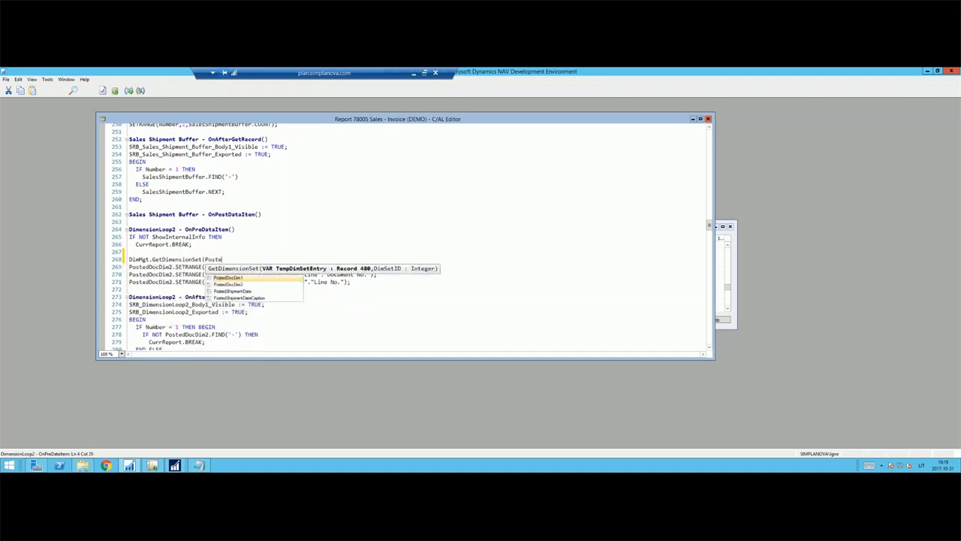
pyautogui.press('Tab')
pyautogui.write(',')
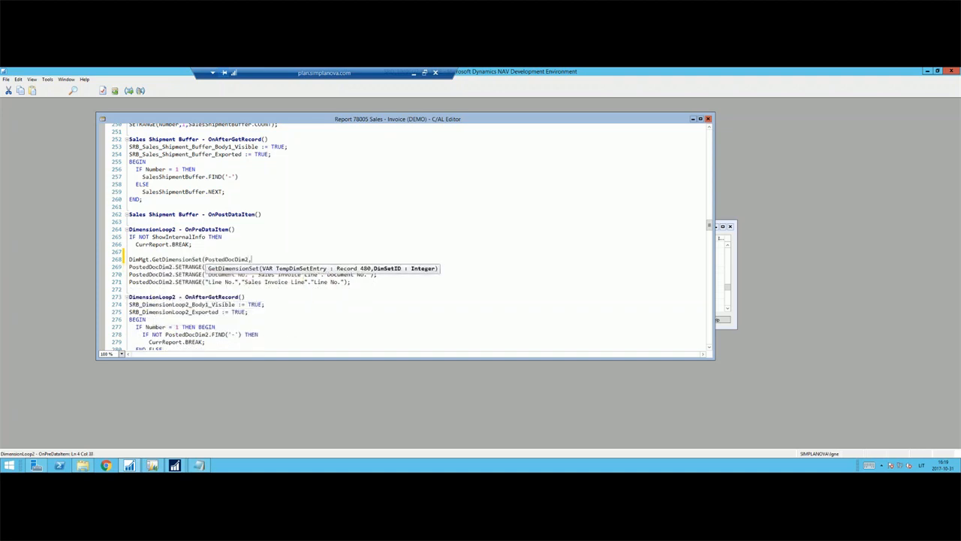
pyautogui.write('"Sales Invoice Line"."Dime')
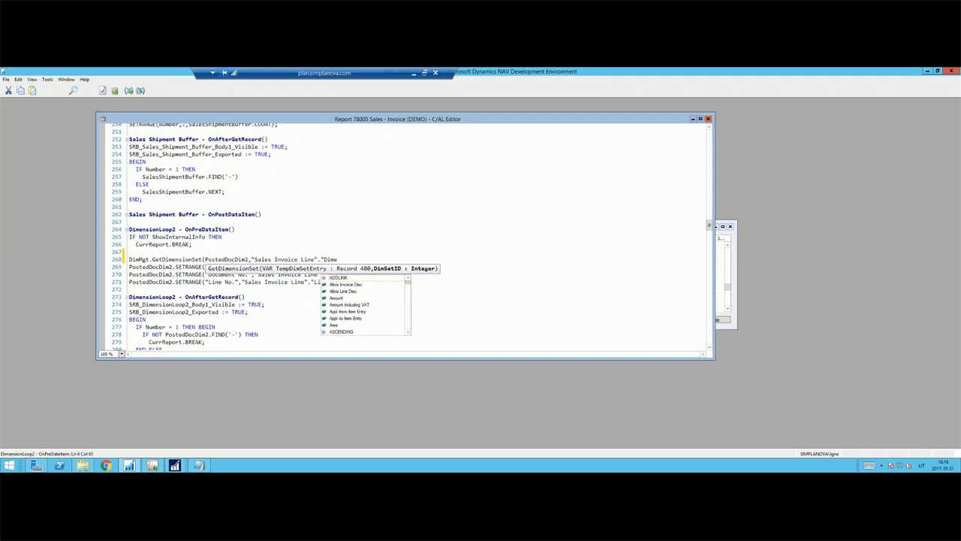
pyautogui.write('nsion Set ID");')
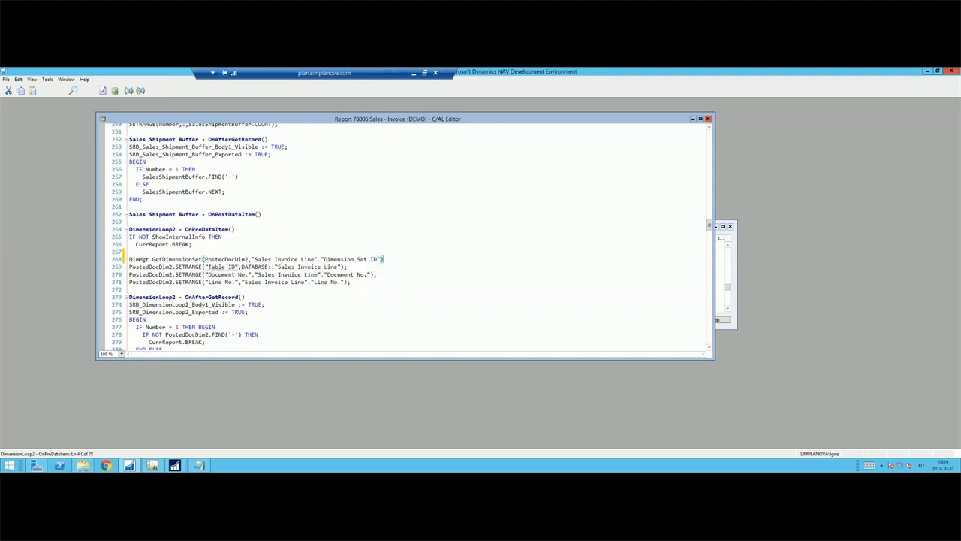
# Remove the three PostedDocDim2.SETRANGE lines from DimensionLoop2 - OnPreDataItem.
pyautogui.hotkey('ctrl', 'x')
pyautogui.hotkey('ctrl', 'x')
pyautogui.hotkey('ctrl', 'x')
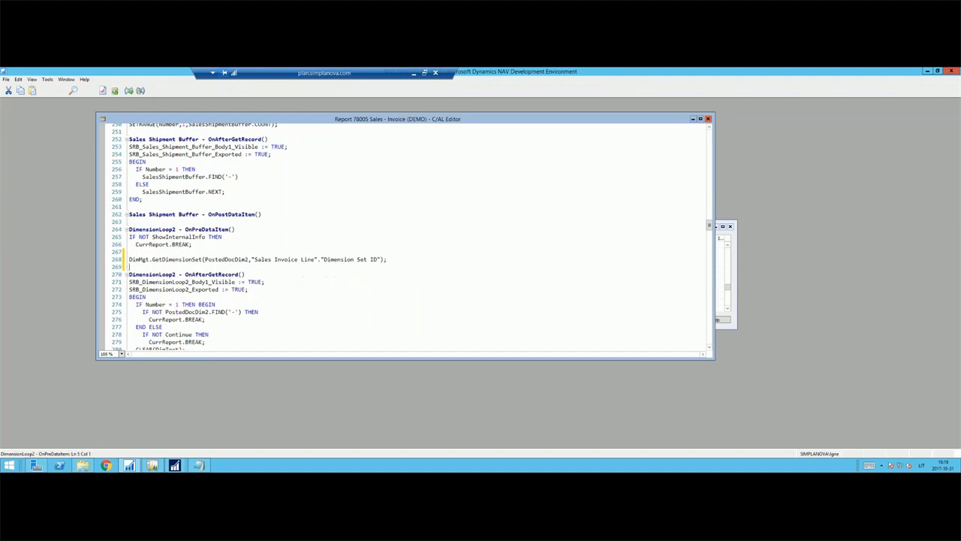
# Save and compile report 78005, and close its designer to return to the Object Designer.
pyautogui.hotkey('ctrl', 's')
pyautogui.press('Return')
pyautogui.press('Escape')
pyautogui.press('Escape')
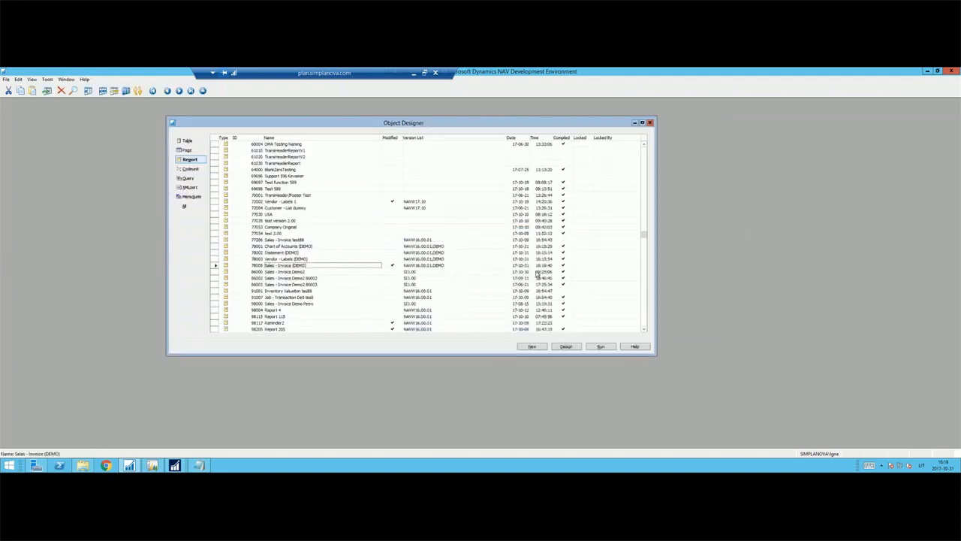
# Switch to the SCC Object window and run the converted report 78001 Chart of Accounts (DEMO) as a preview.
pyautogui.click(175, 465)
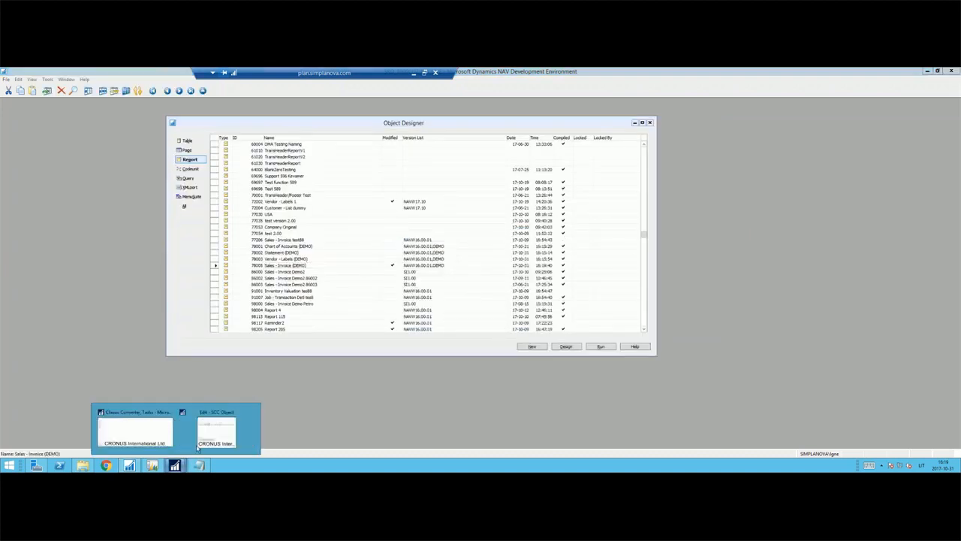
pyautogui.click(220, 436)
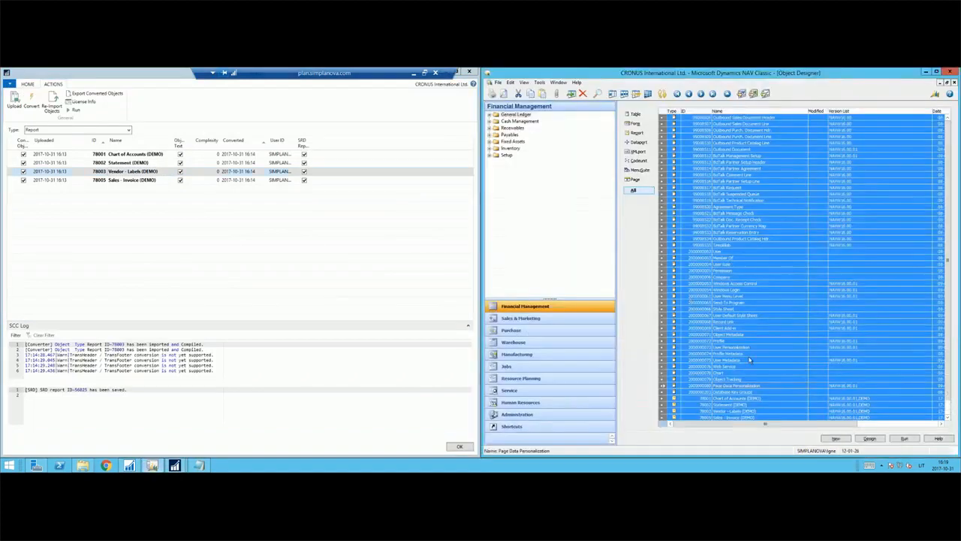
pyautogui.click(751, 398)
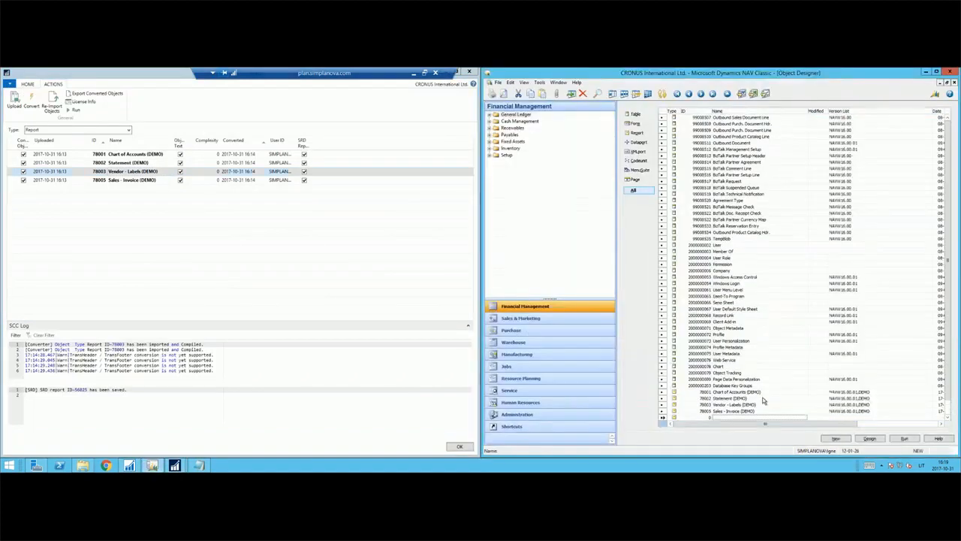
pyautogui.click(123, 156)
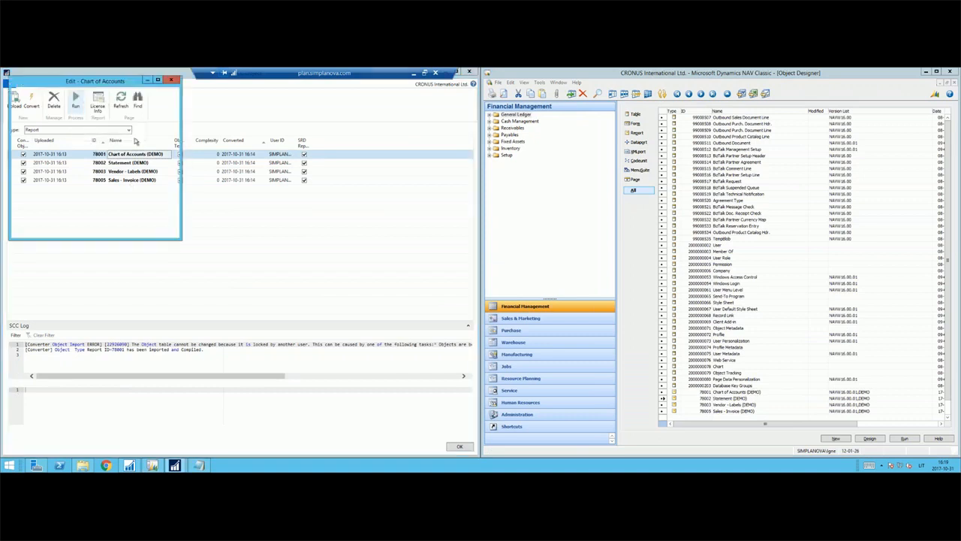
pyautogui.click(135, 230)
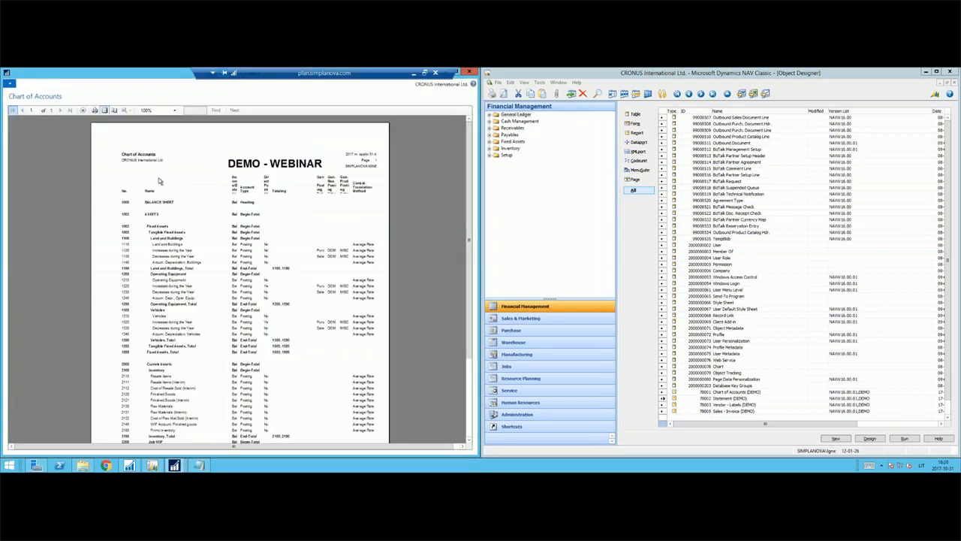
# Preview Chart of Accounts (DEMO) in the Classic client and page through the converted report to compare both layouts.
pyautogui.click(744, 399)
pyautogui.click(747, 387)
pyautogui.click(750, 392)
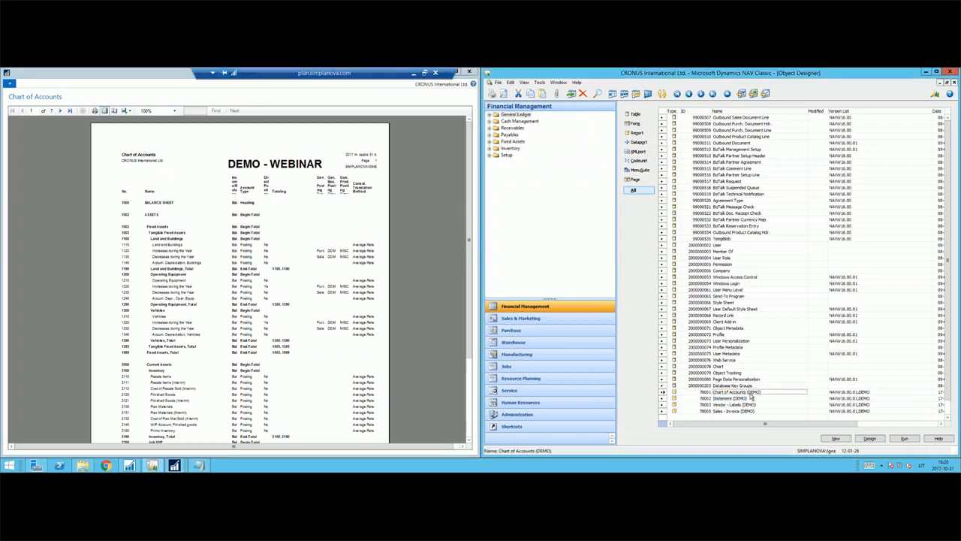
pyautogui.click(875, 439)
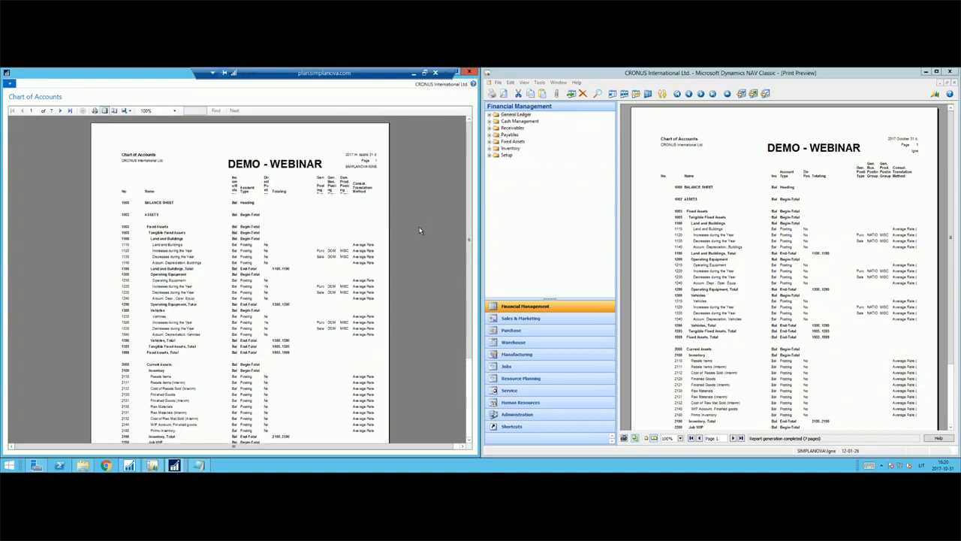
pyautogui.scroll(-5, 393, 214)
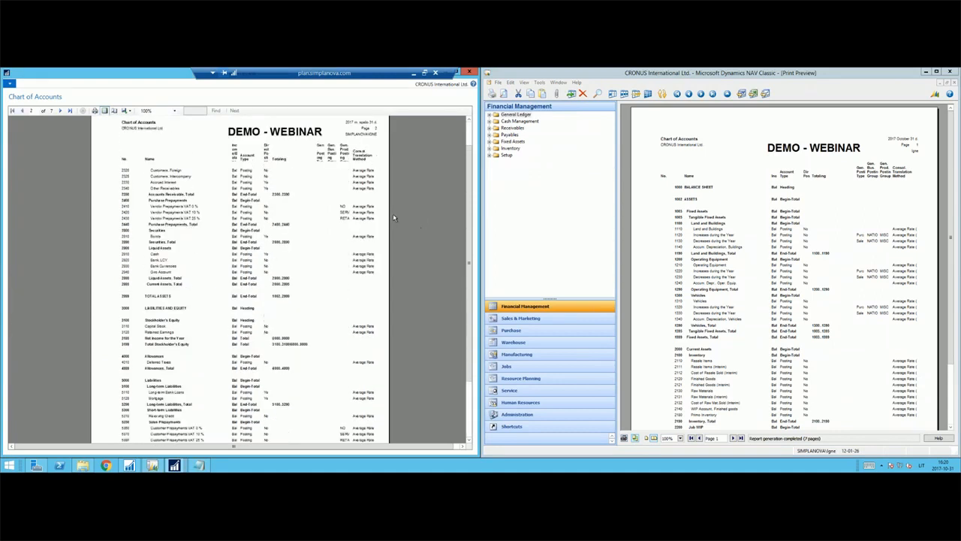
pyautogui.click(60, 110)
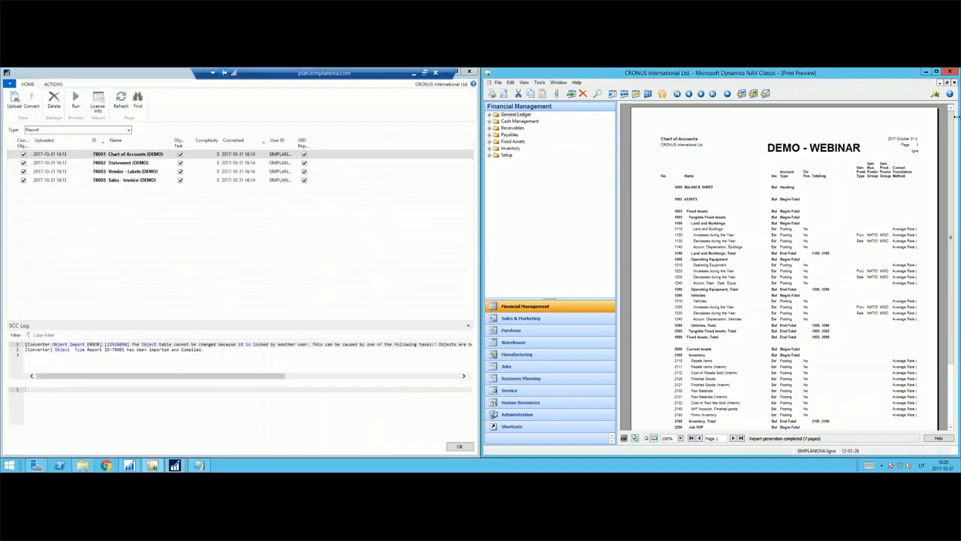
# Close the Chart of Accounts previews and run the converted report 78002 Statement (DEMO) from the SCC object list.
pyautogui.press('Escape')
pyautogui.click(131, 164)
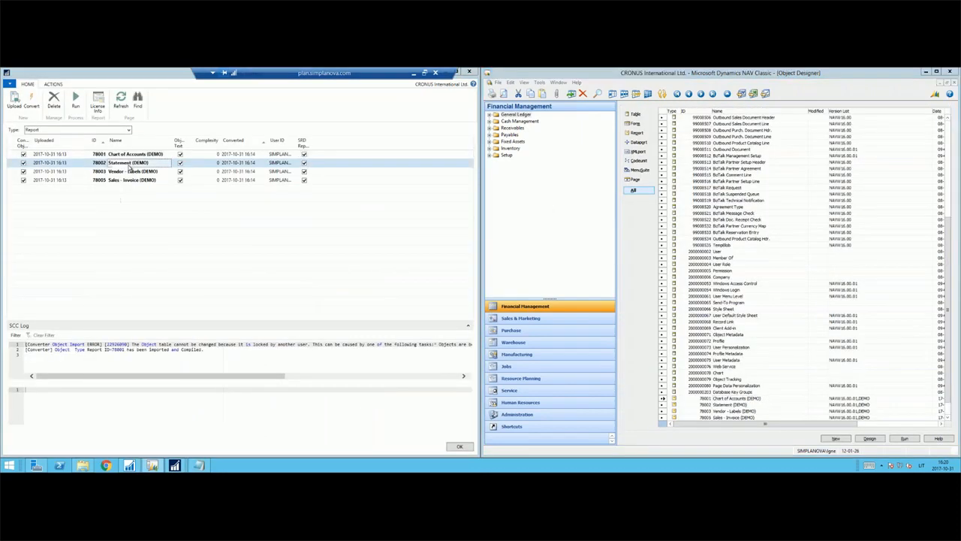
pyautogui.click(77, 102)
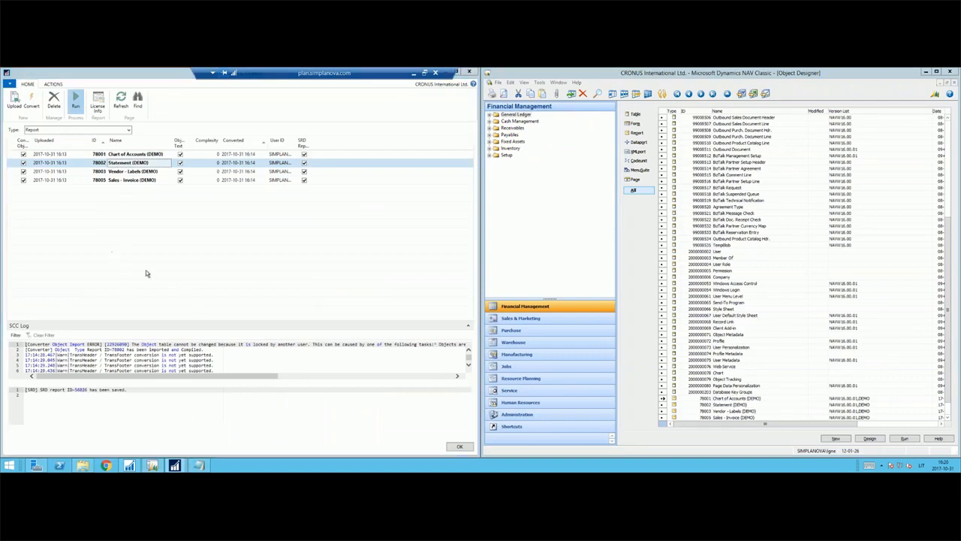
pyautogui.click(148, 200)
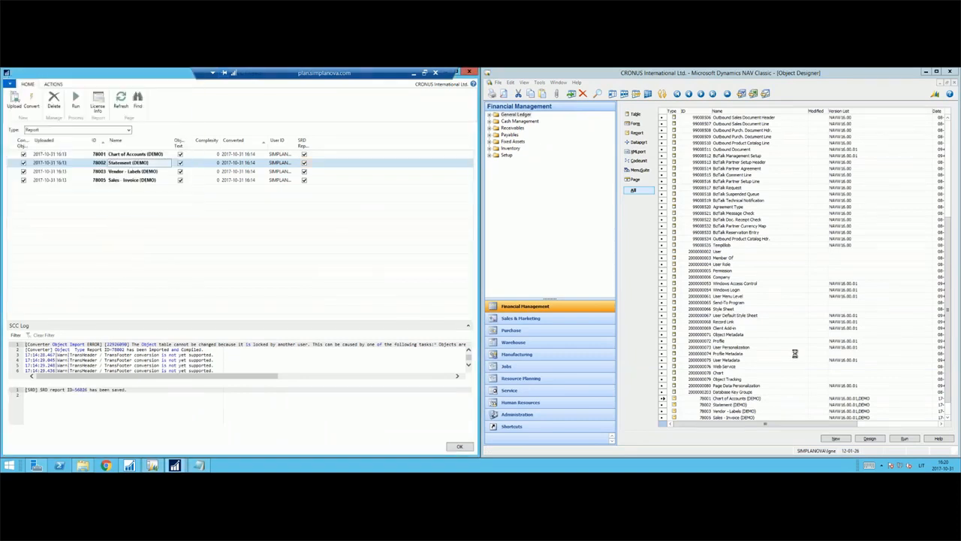
# Preview Statement (DEMO) in the Classic client and page through both Statement previews to compare the layouts.
pyautogui.click(738, 406)
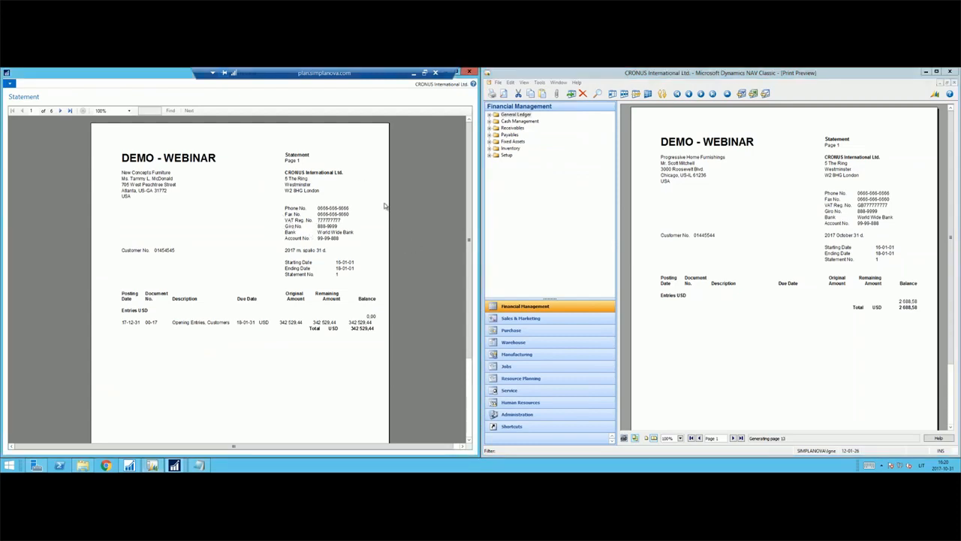
pyautogui.click(63, 110)
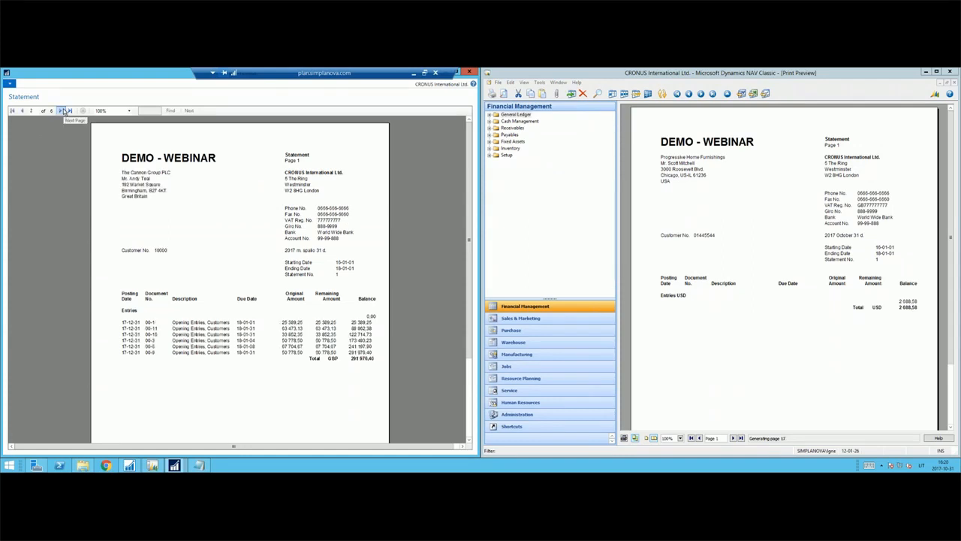
pyautogui.click(64, 110)
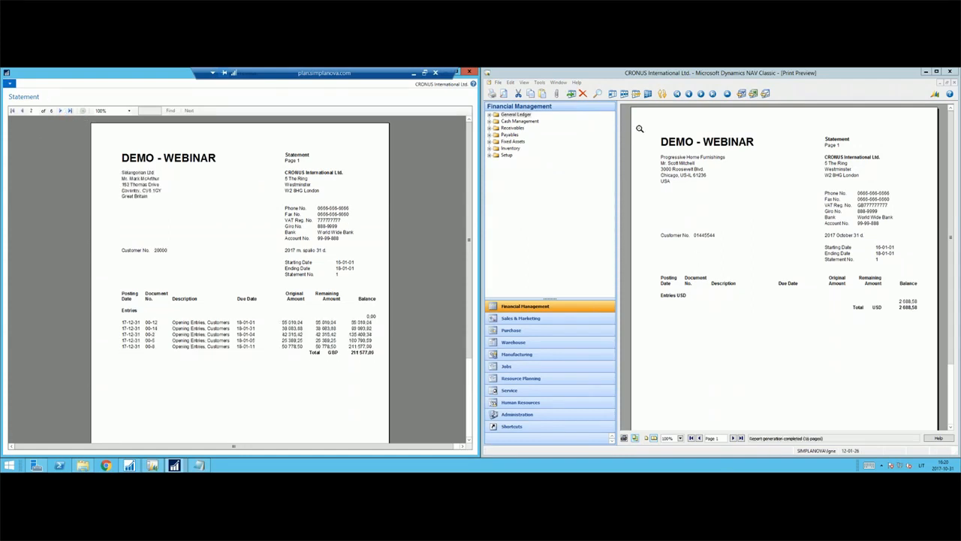
pyautogui.click(700, 94)
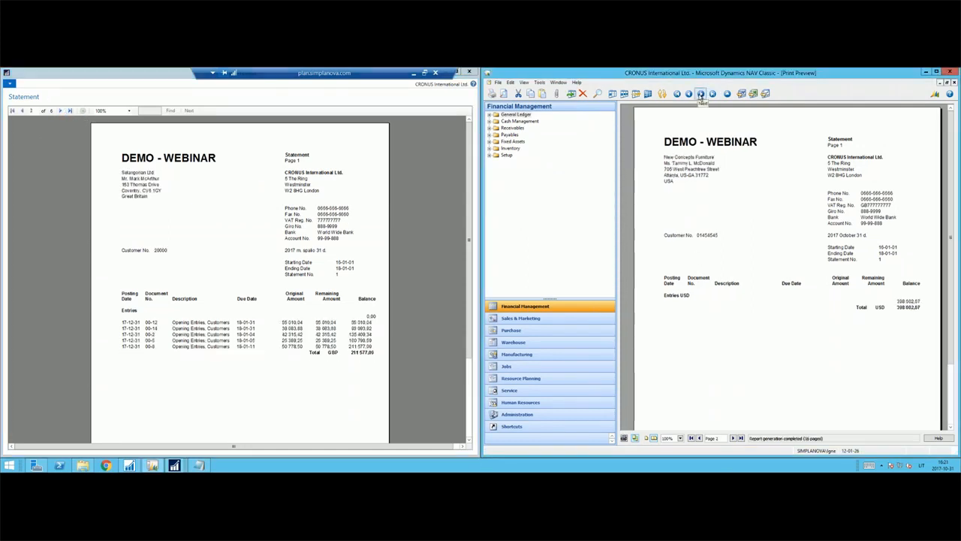
pyautogui.click(700, 94)
pyautogui.click(700, 93)
pyautogui.click(700, 93)
pyautogui.click(700, 94)
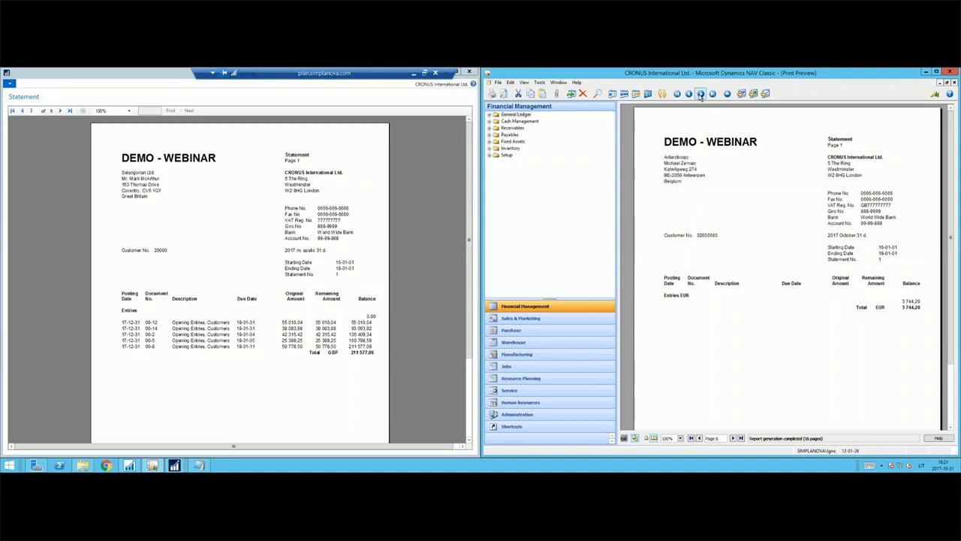
pyautogui.click(700, 94)
pyautogui.click(700, 94)
pyautogui.click(701, 94)
pyautogui.click(701, 94)
pyautogui.click(701, 94)
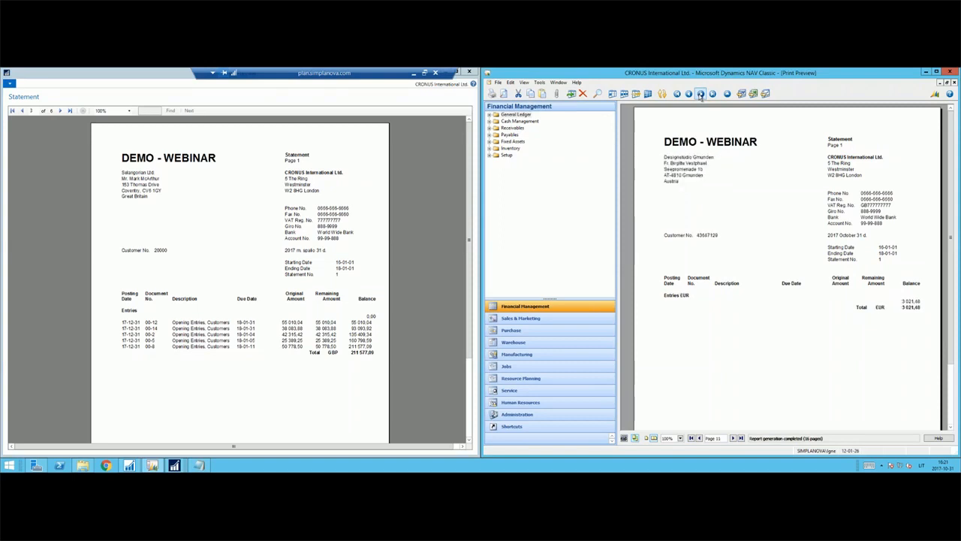
pyautogui.click(60, 110)
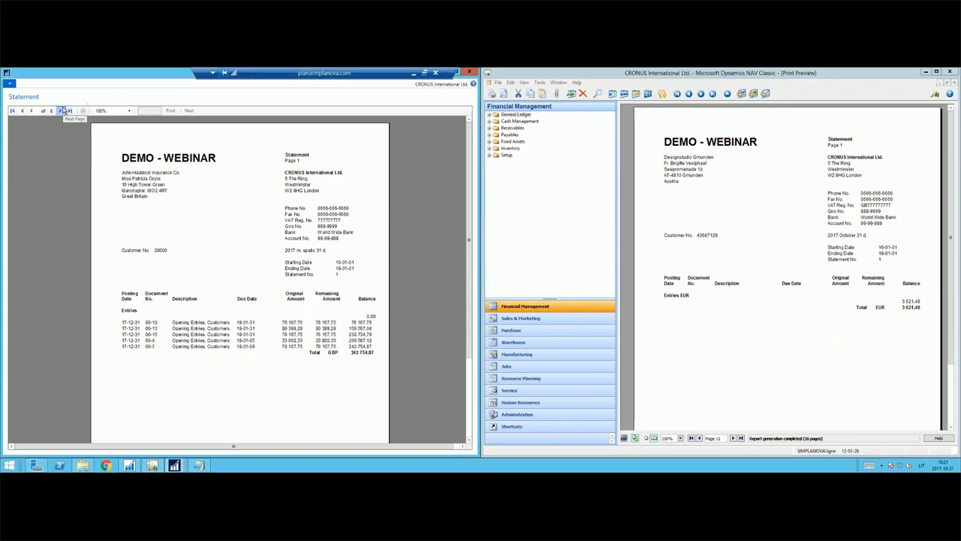
pyautogui.click(60, 111)
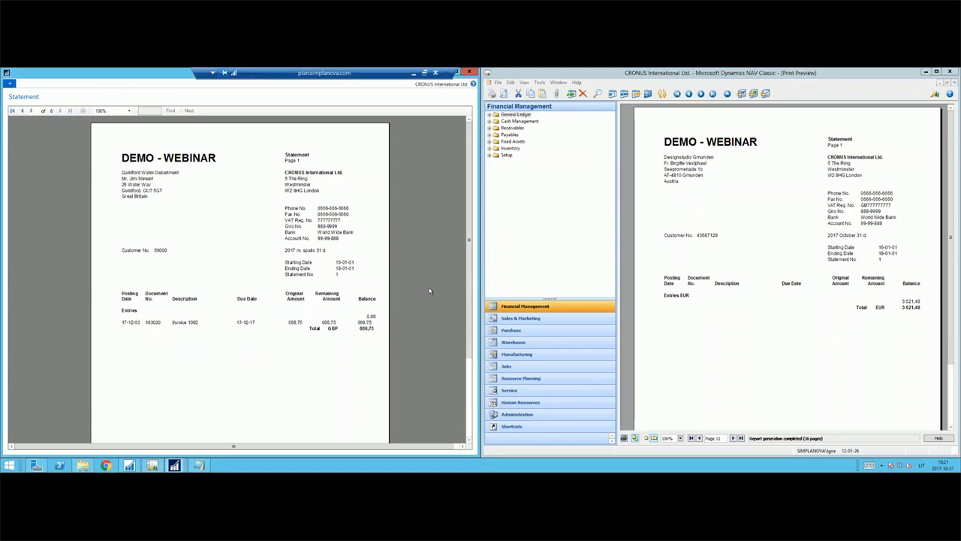
# Close the converted and the Classic Statement previews to return to both object lists.
pyautogui.press('Escape')
pyautogui.click(788, 223)
pyautogui.press('Escape')
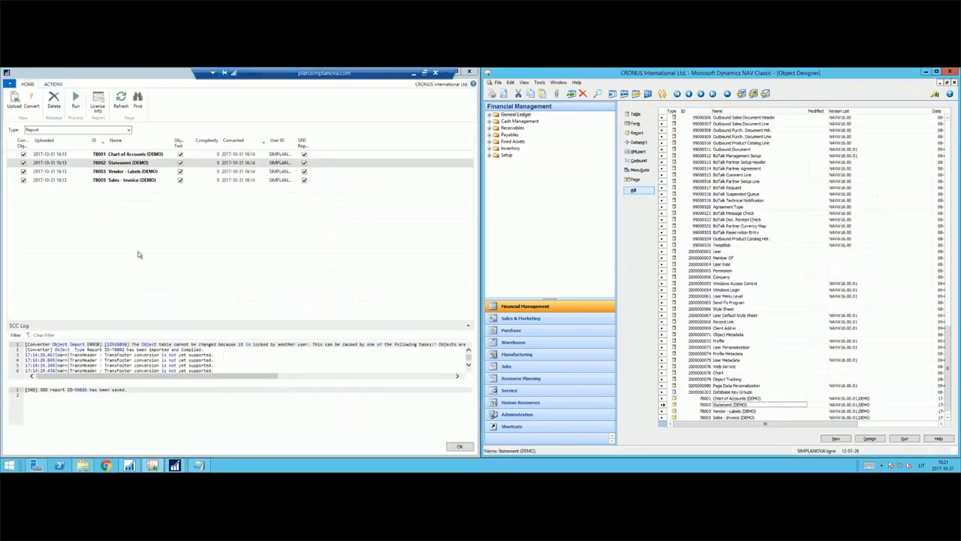
# Preview report 78003 Vendor - Labels (DEMO) both as the converted report and as the Classic original.
pyautogui.click(137, 172)
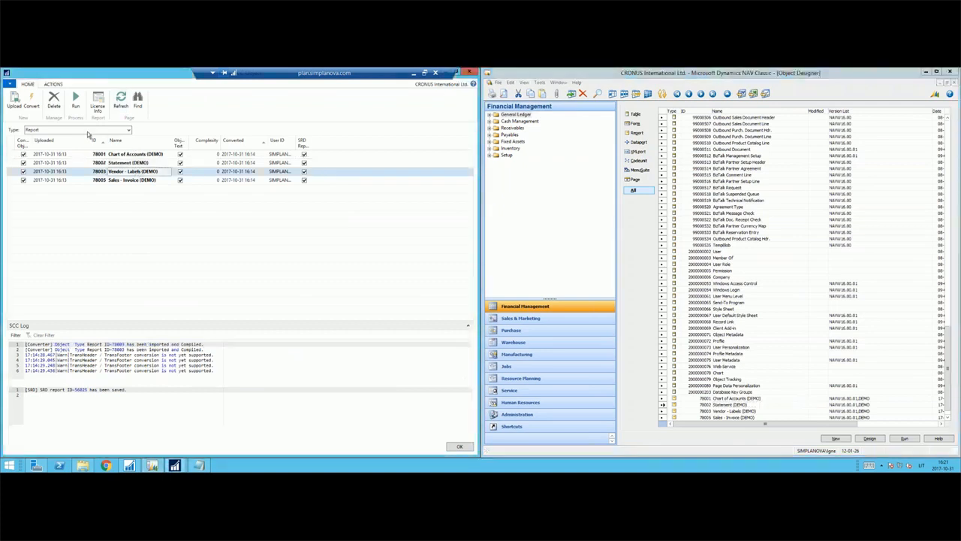
pyautogui.click(76, 101)
pyautogui.click(126, 200)
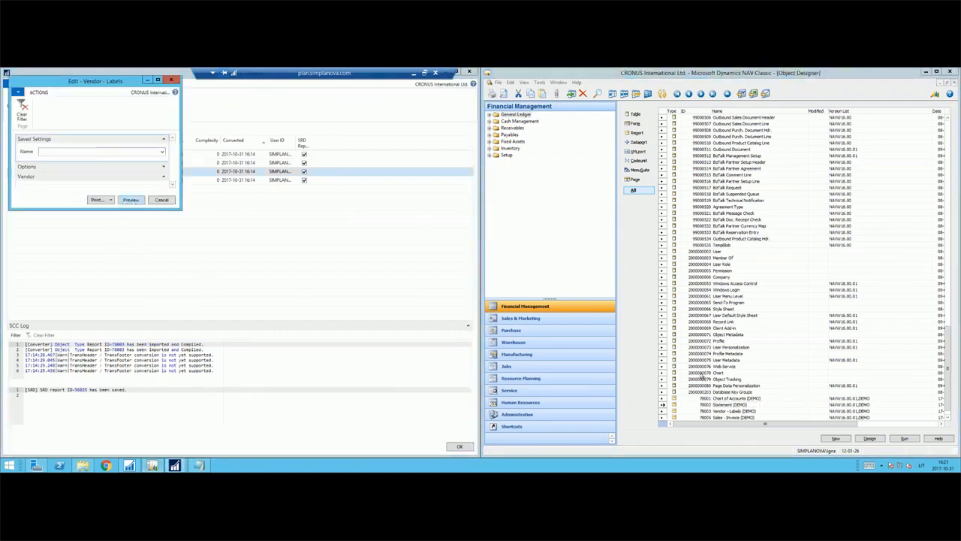
pyautogui.click(733, 411)
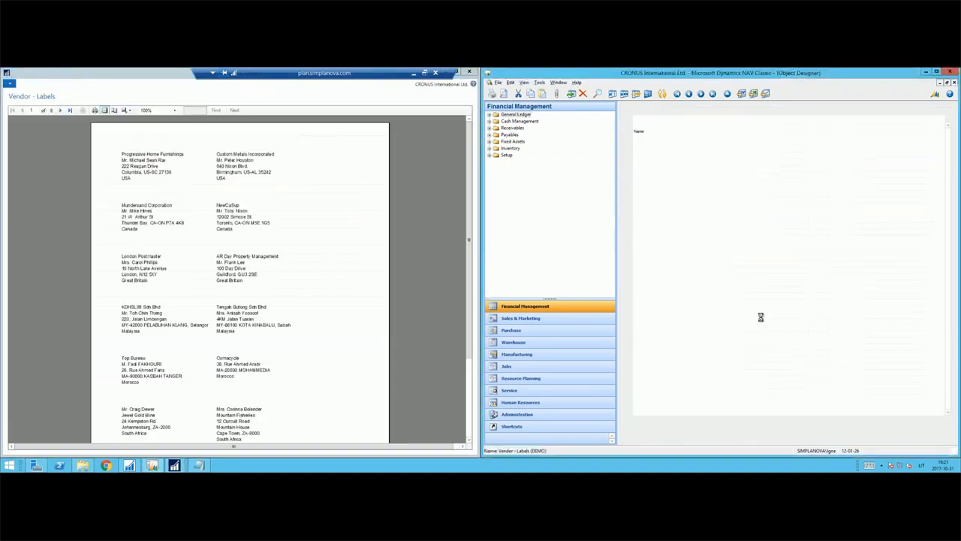
pyautogui.click(873, 437)
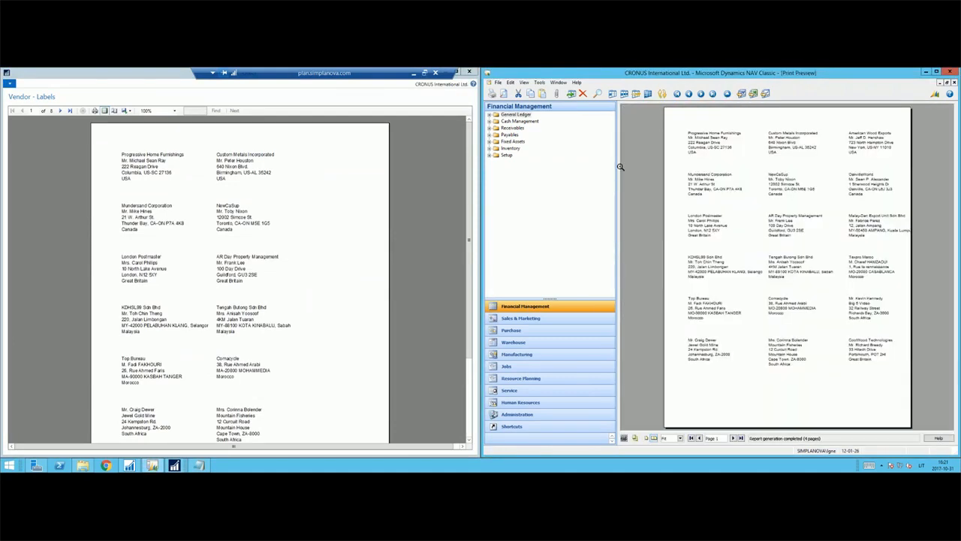
# Change the page setup of the converted Vendor - Labels preview to Landscape orientation.
pyautogui.click(124, 112)
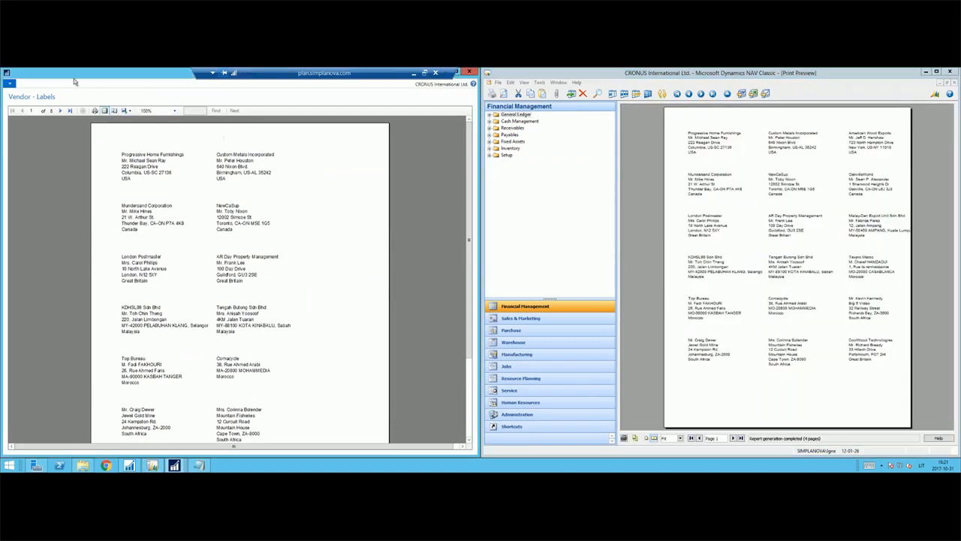
pyautogui.click(116, 111)
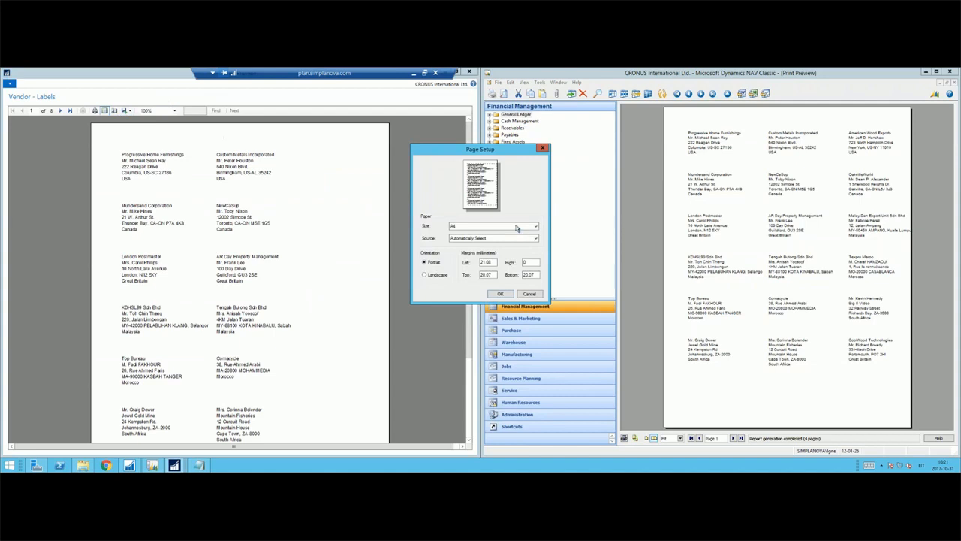
pyautogui.click(500, 293)
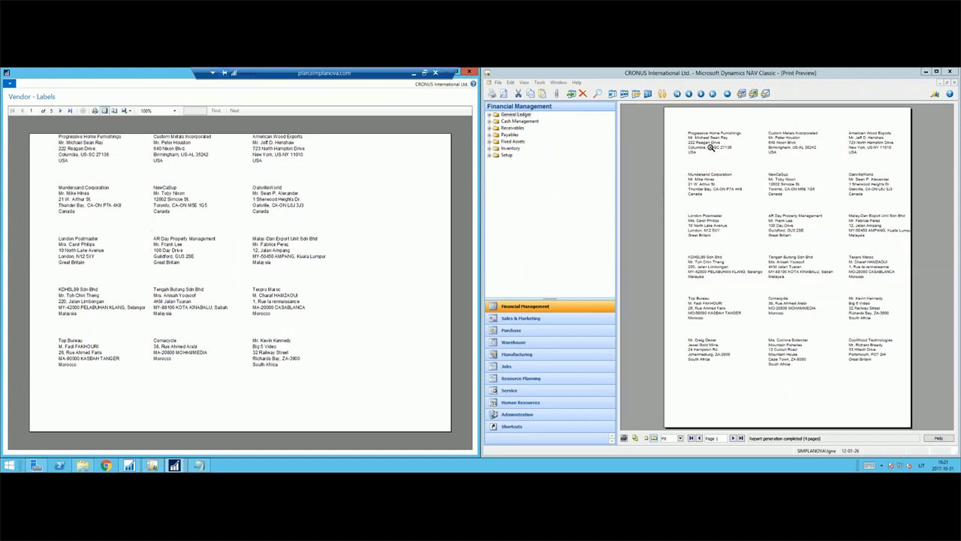
# Page through both Vendor - Labels previews to compare the label columns, and close the two previews.
pyautogui.click(734, 441)
pyautogui.click(734, 440)
pyautogui.click(734, 440)
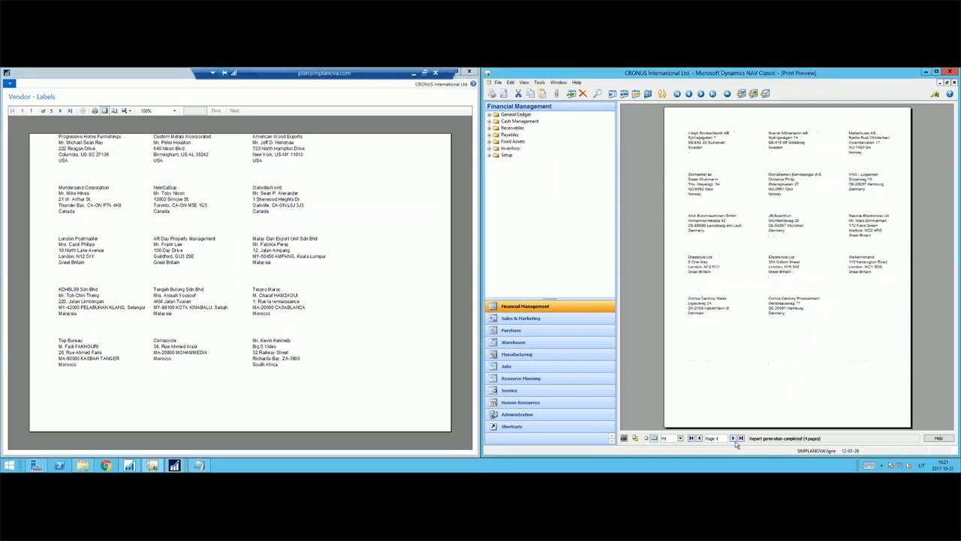
pyautogui.click(353, 337)
pyautogui.scroll(-4, 324, 321)
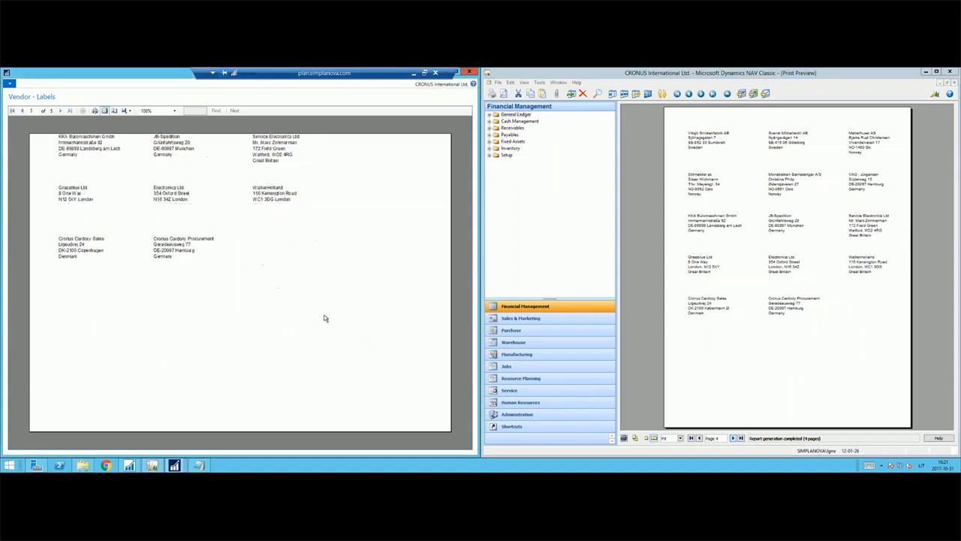
pyautogui.press('Escape')
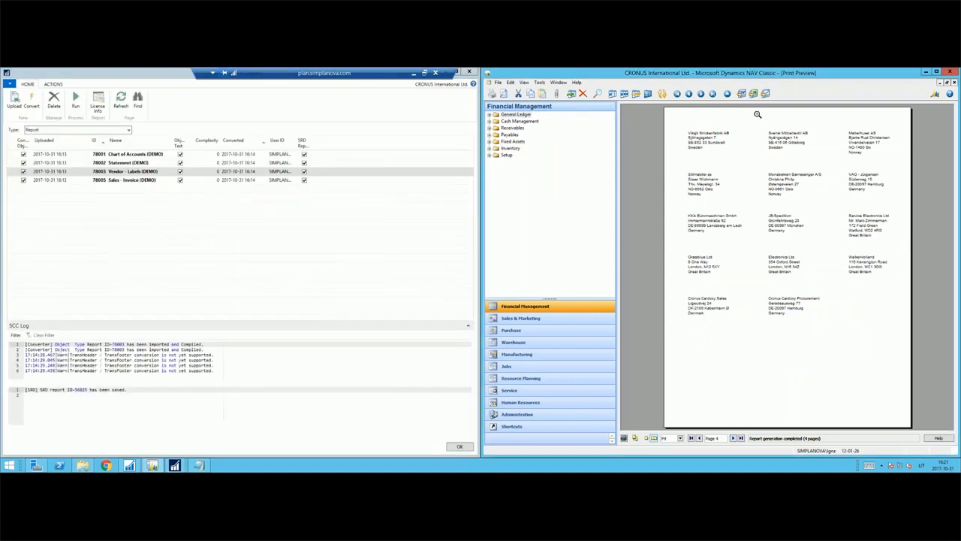
pyautogui.press('Escape')
# Preview report 78005 Sales - Invoice (DEMO) both as the converted report and as the Classic original.
pyautogui.click(749, 416)
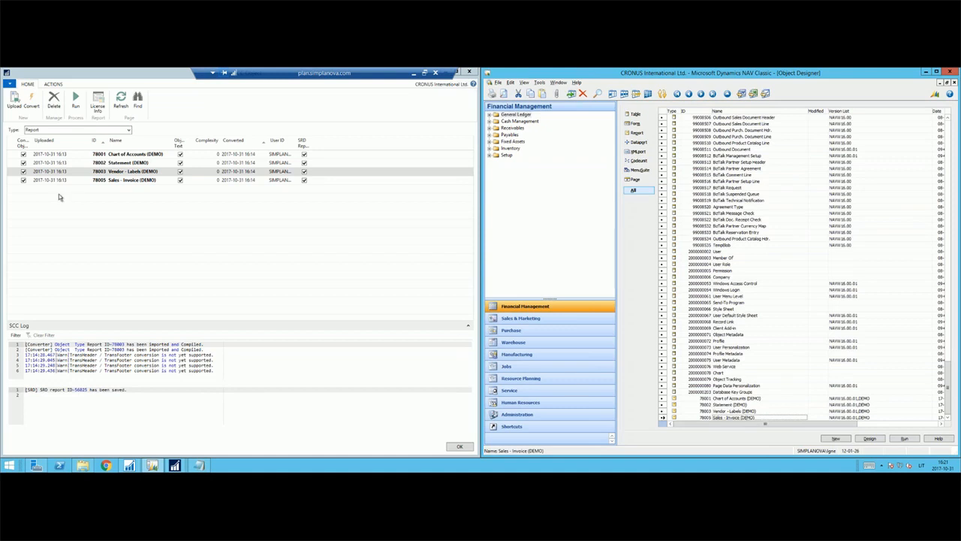
pyautogui.click(122, 182)
pyautogui.click(76, 102)
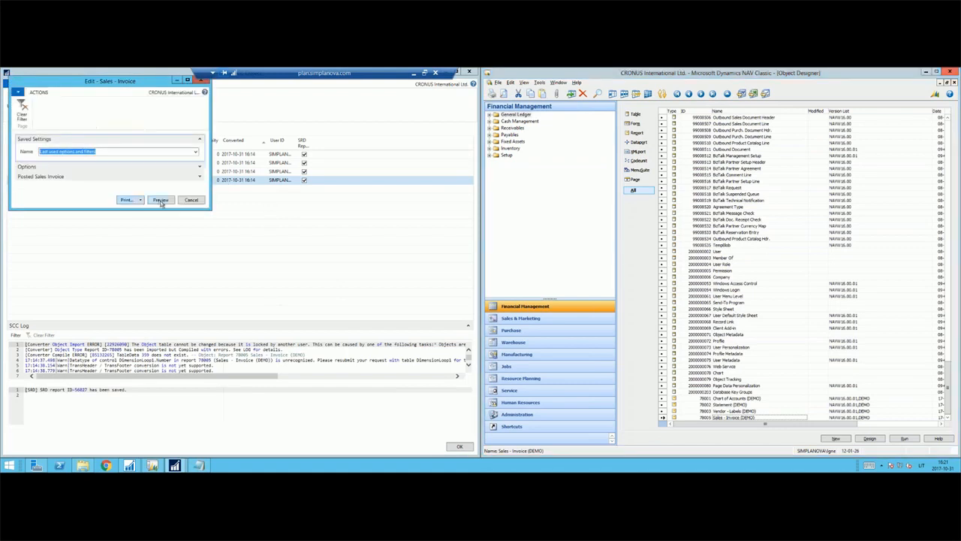
pyautogui.click(162, 201)
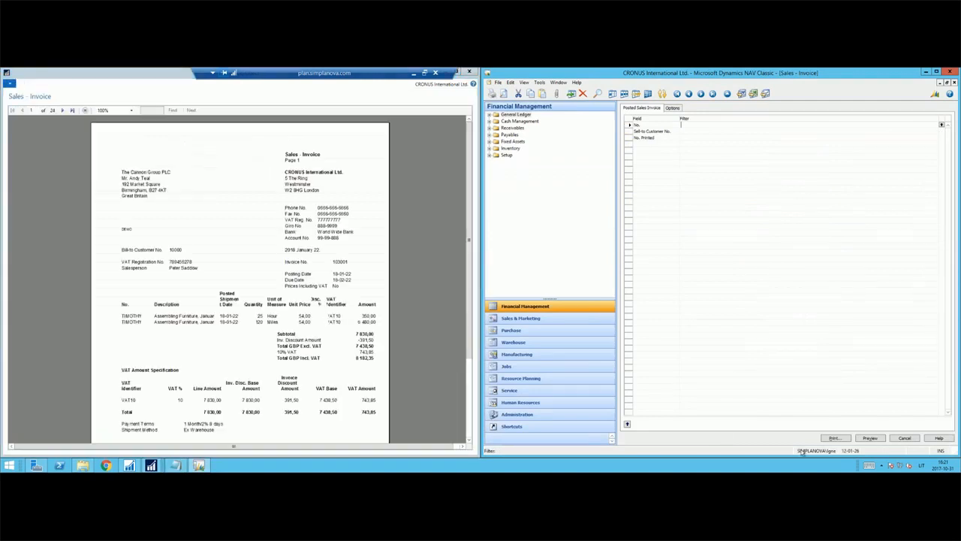
pyautogui.click(871, 437)
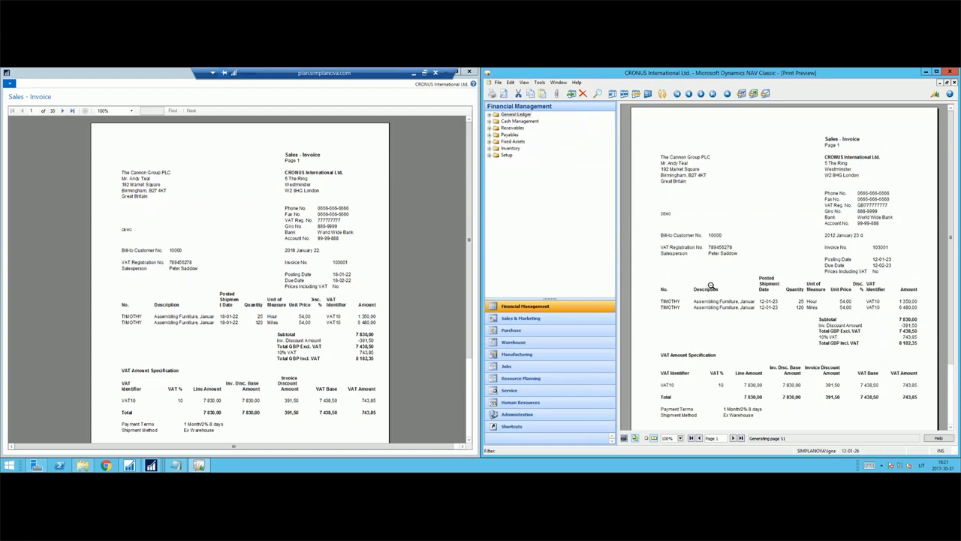
# Page through both Sales - Invoice previews and compare the invoice lines, totals and VAT Amount Specification sections.
pyautogui.click(64, 111)
pyautogui.click(64, 112)
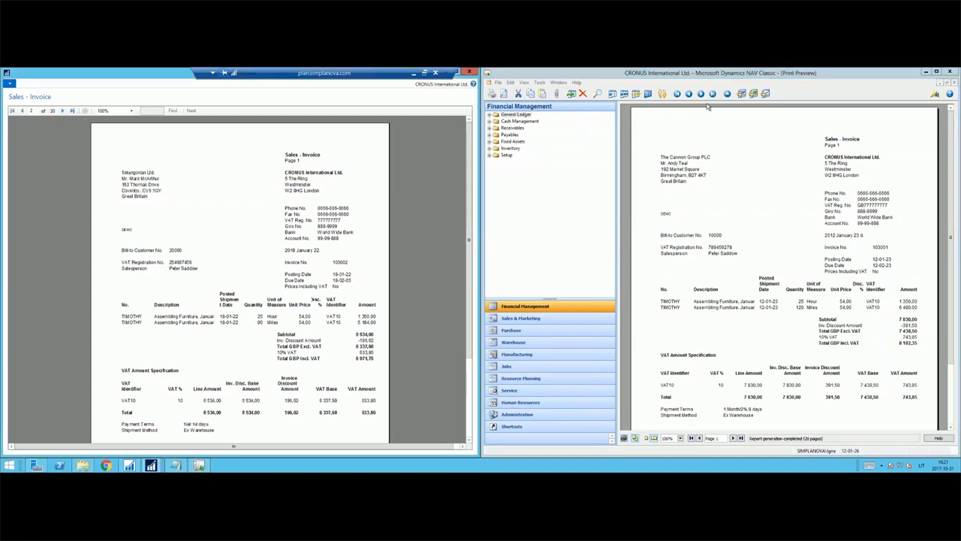
pyautogui.click(701, 93)
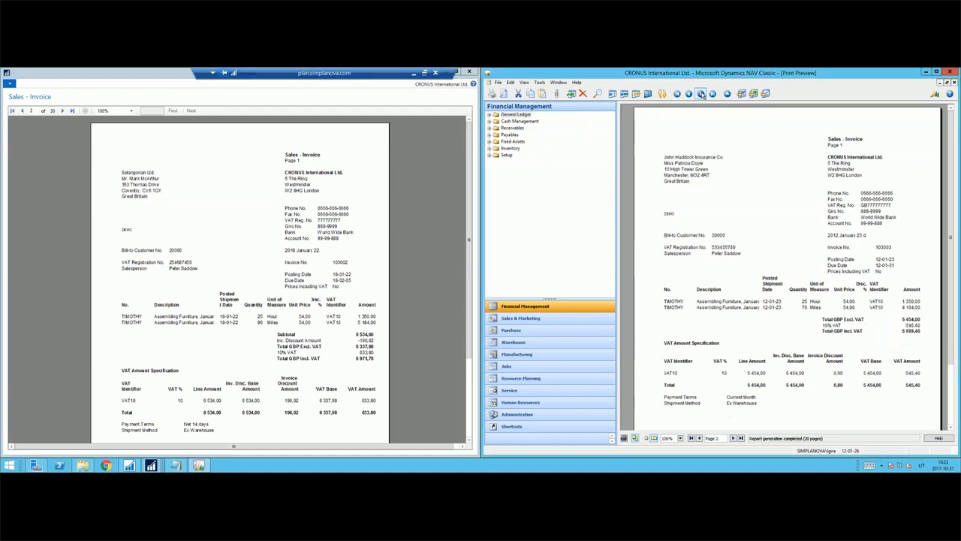
pyautogui.click(701, 93)
pyautogui.click(701, 93)
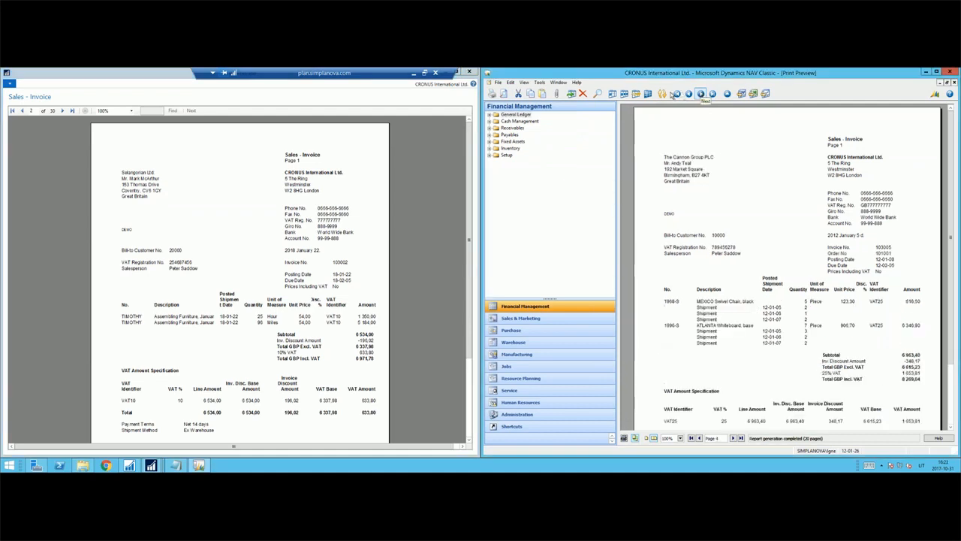
pyautogui.click(64, 111)
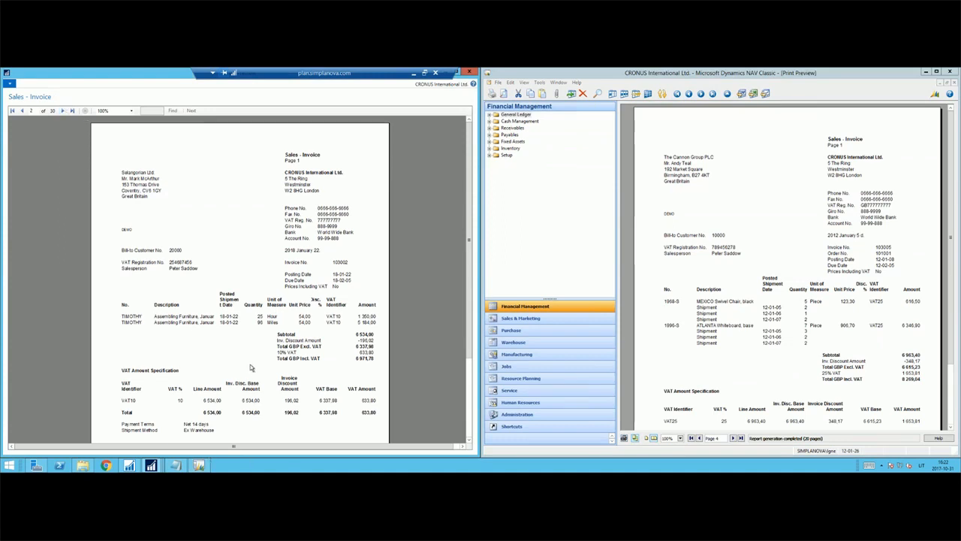
pyautogui.scroll(-1, 250, 368)
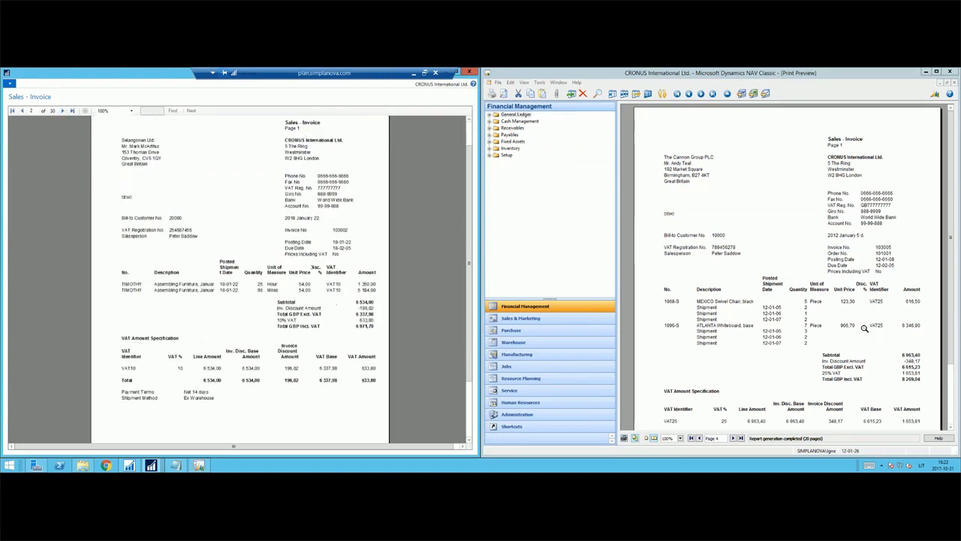
pyautogui.scroll(-2, 864, 328)
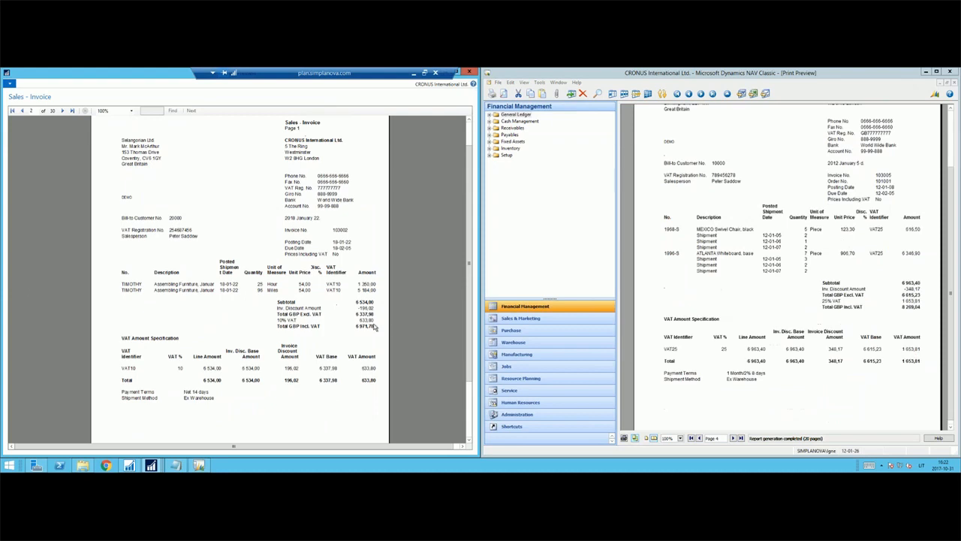
pyautogui.scroll(2, 358, 298)
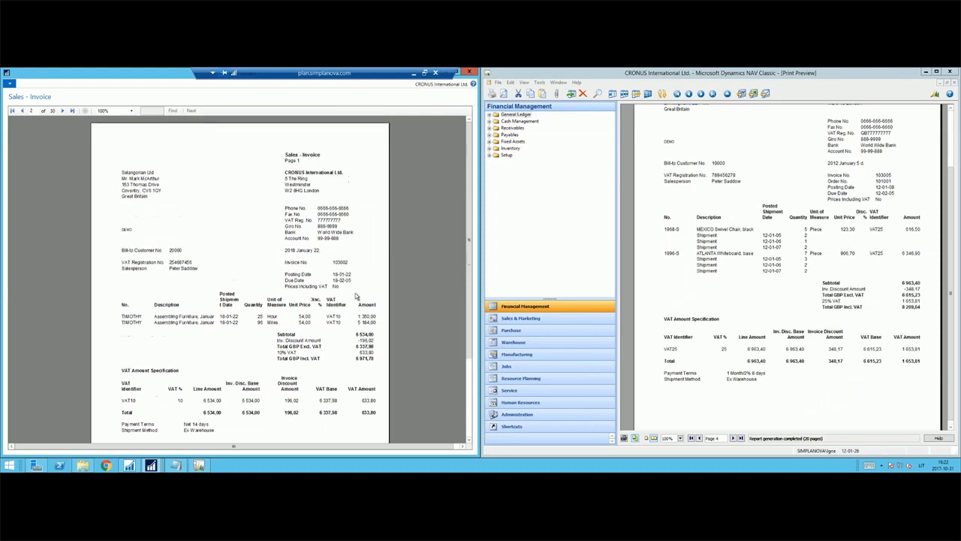
# Close the Classic and the converted Sales - Invoice previews to return to both object lists.
pyautogui.click(952, 140)
pyautogui.press('Escape')
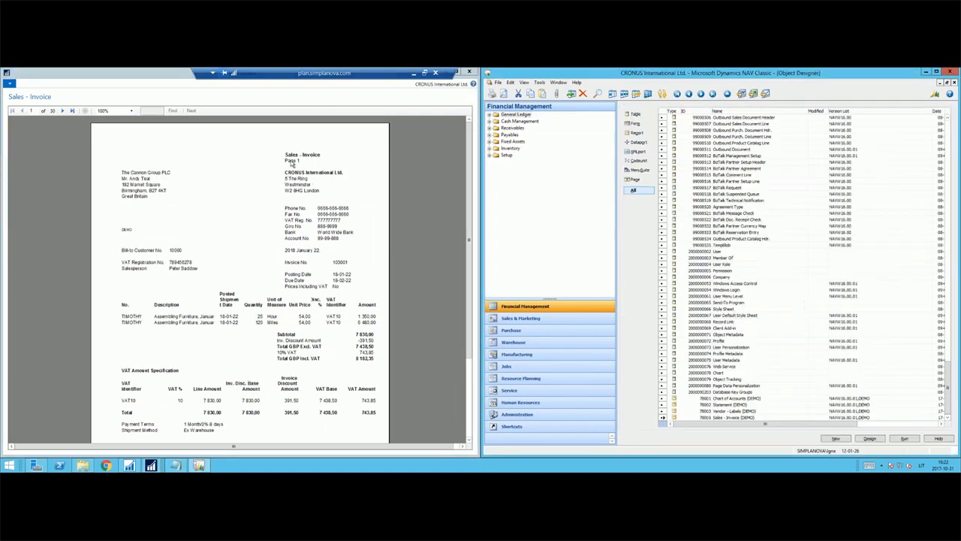
pyautogui.click(180, 92)
pyautogui.press('Escape')
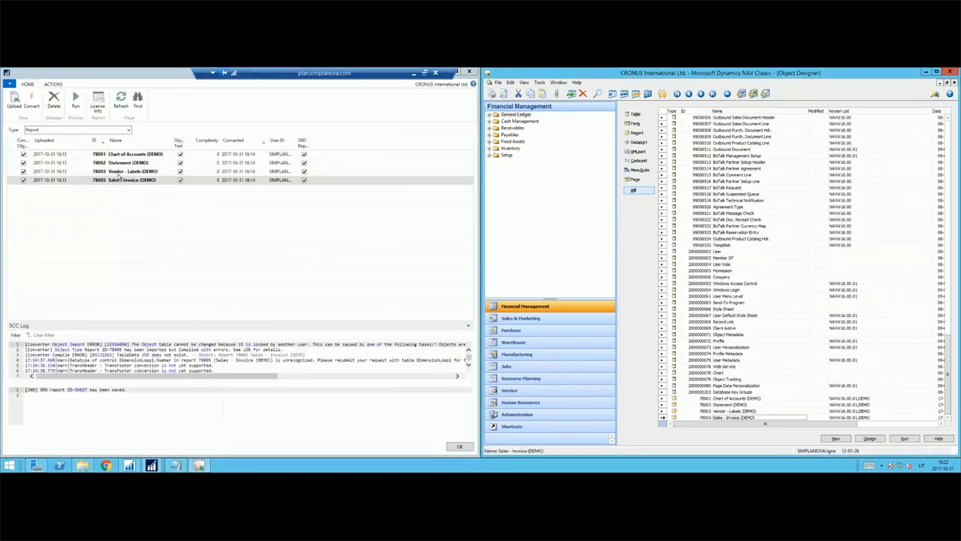
# Examine the Complexity values of the converted reports in the SCC object list.
pyautogui.click(215, 157)
pyautogui.moveTo(216, 165)
pyautogui.mouseDown()
pyautogui.moveTo(214, 182)
pyautogui.moveTo(210, 157)
pyautogui.moveTo(210, 183)
pyautogui.moveTo(204, 154)
pyautogui.mouseUp()
pyautogui.click(213, 182)
# Switch the object type shown in the SCC object list from Report to XMLport.
pyautogui.click(78, 155)
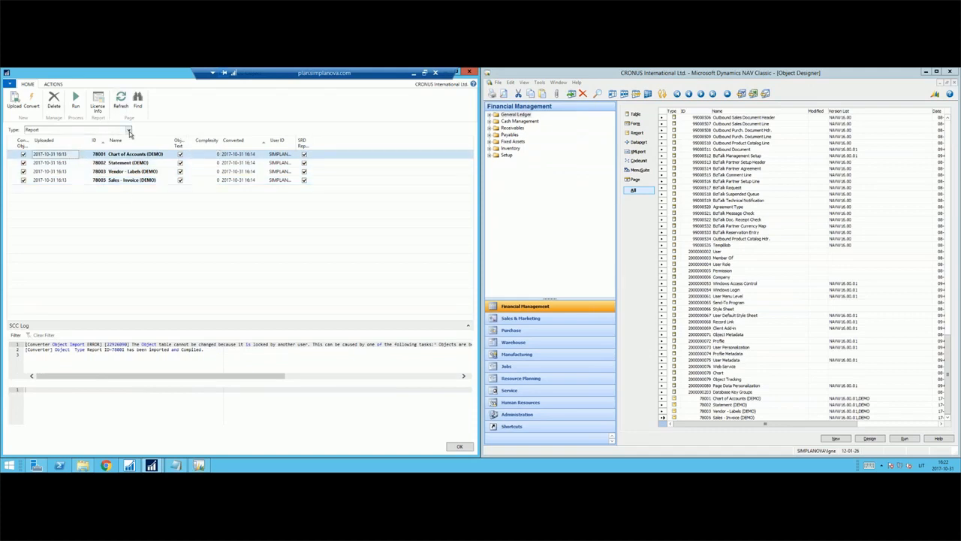
pyautogui.click(128, 132)
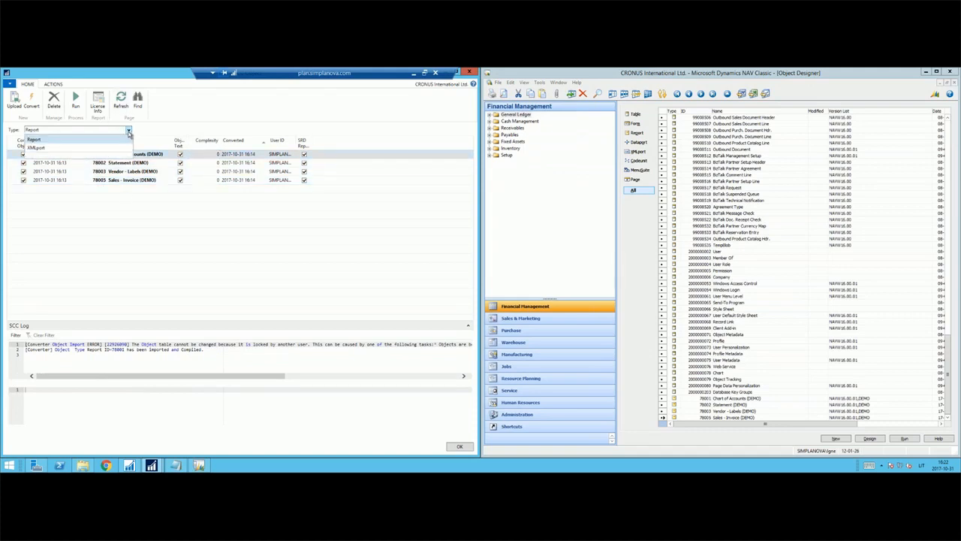
pyautogui.click(83, 148)
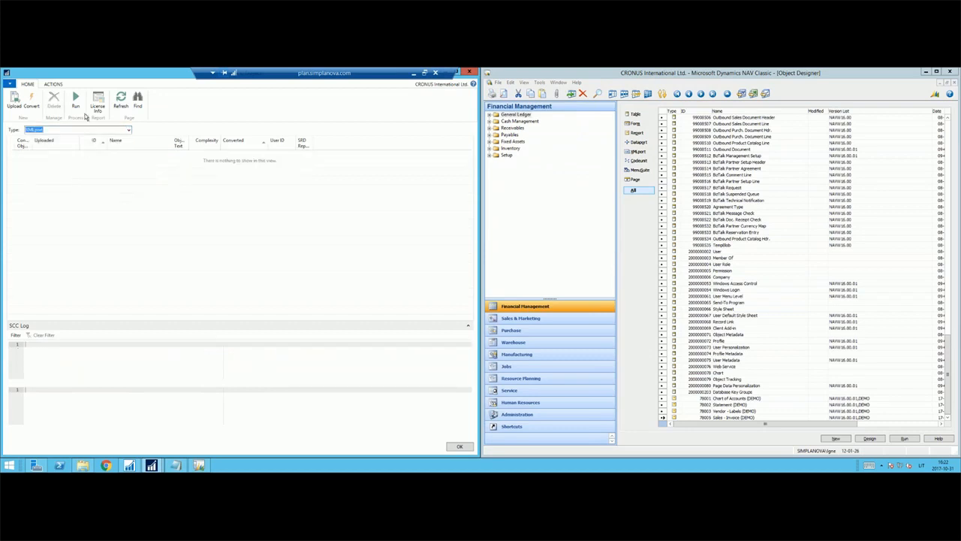
# Mark the Export Contact dataport in the classic Object Designer and clear the marks from all table objects.
pyautogui.click(115, 183)
pyautogui.click(639, 143)
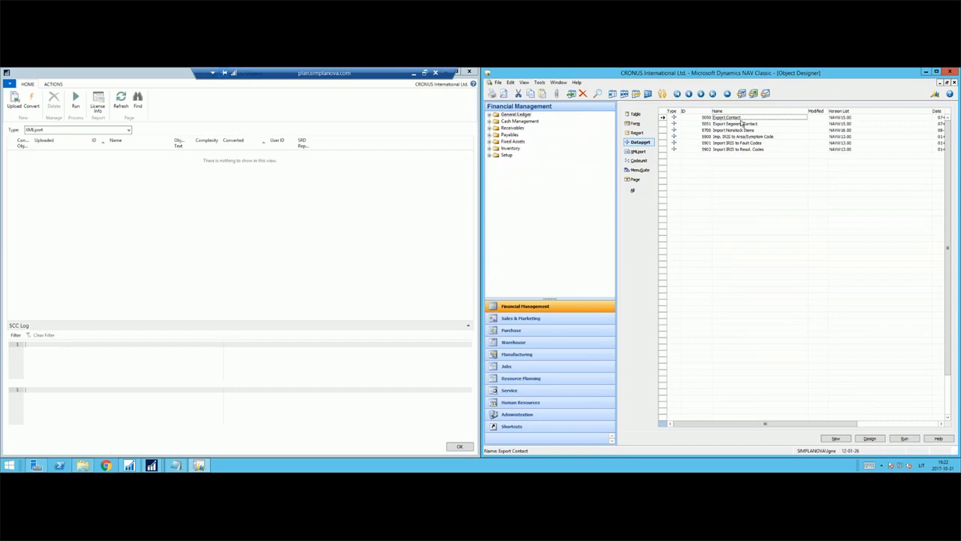
pyautogui.click(639, 115)
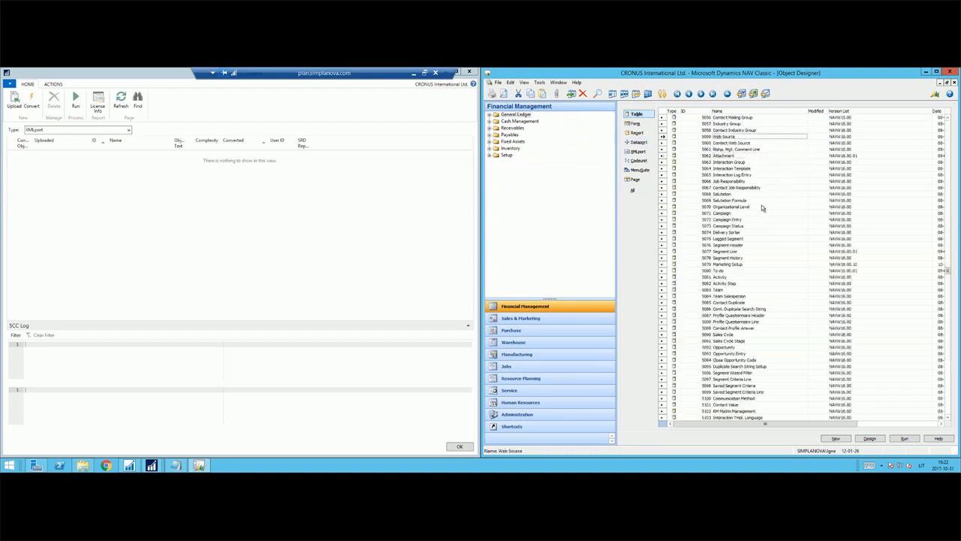
pyautogui.hotkey('ctrl', 'a')
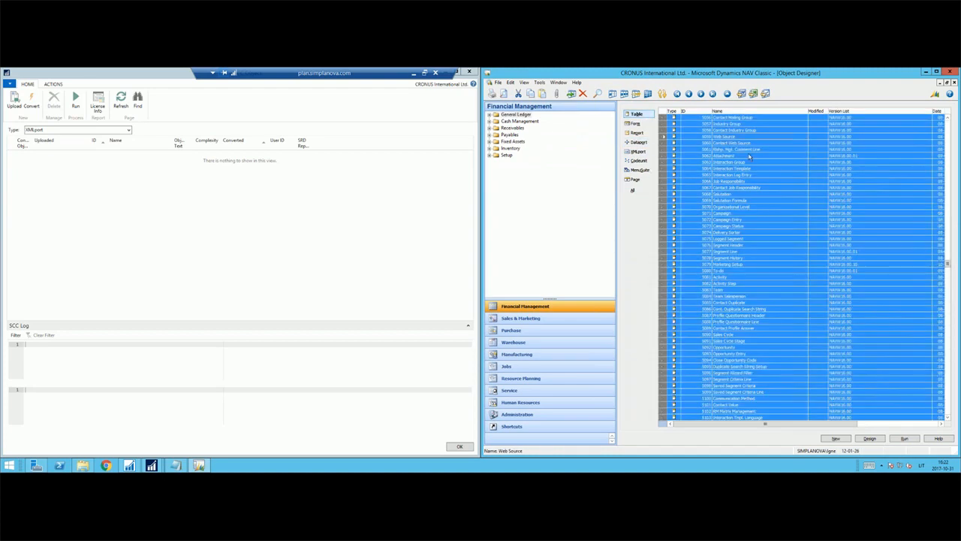
pyautogui.click(727, 235)
# Find table 5050 Contact by its ID in the classic table list and mark it.
pyautogui.click(704, 174)
pyautogui.hotkey('ctrl', 'f')
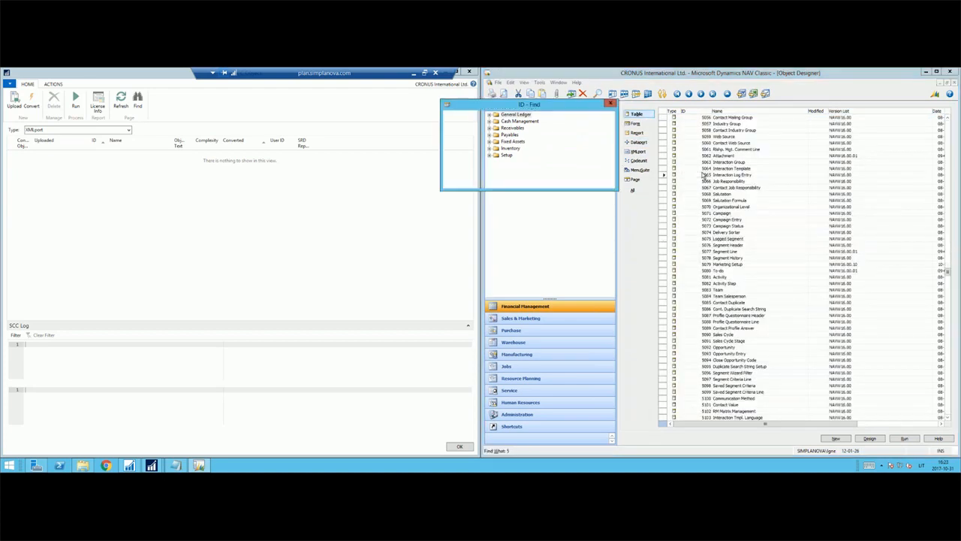
pyautogui.write('5050')
pyautogui.press('Return')
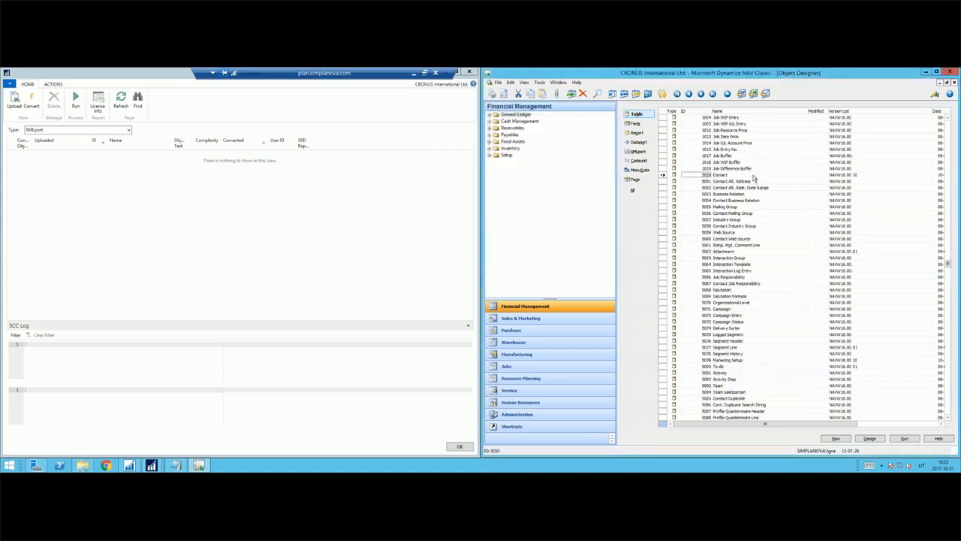
# Show the marked objects of all types and unmark the four DEMO reports, from Chart of Accounts to Sales - Invoice.
pyautogui.click(634, 190)
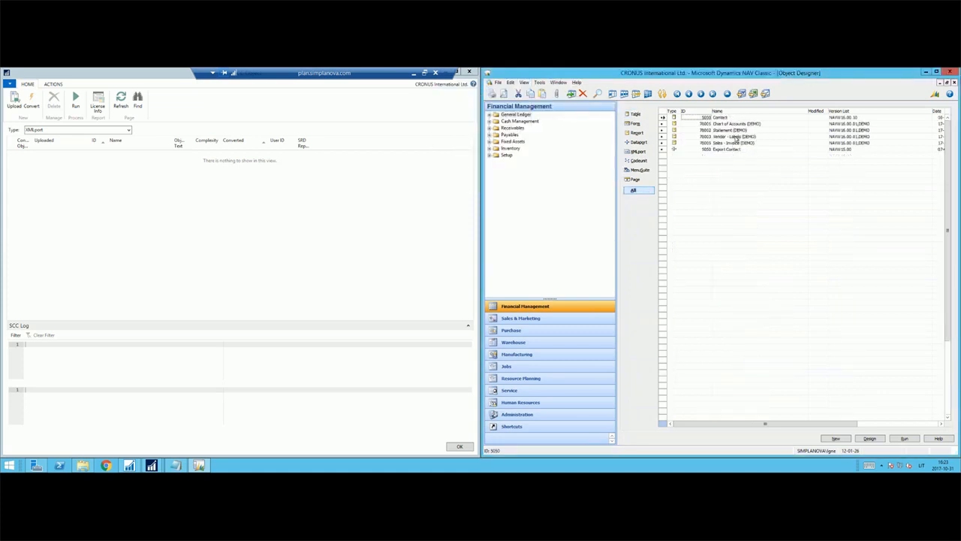
pyautogui.click(704, 125)
pyautogui.keyDown('shift'); pyautogui.click(720, 144); pyautogui.keyUp('shift')
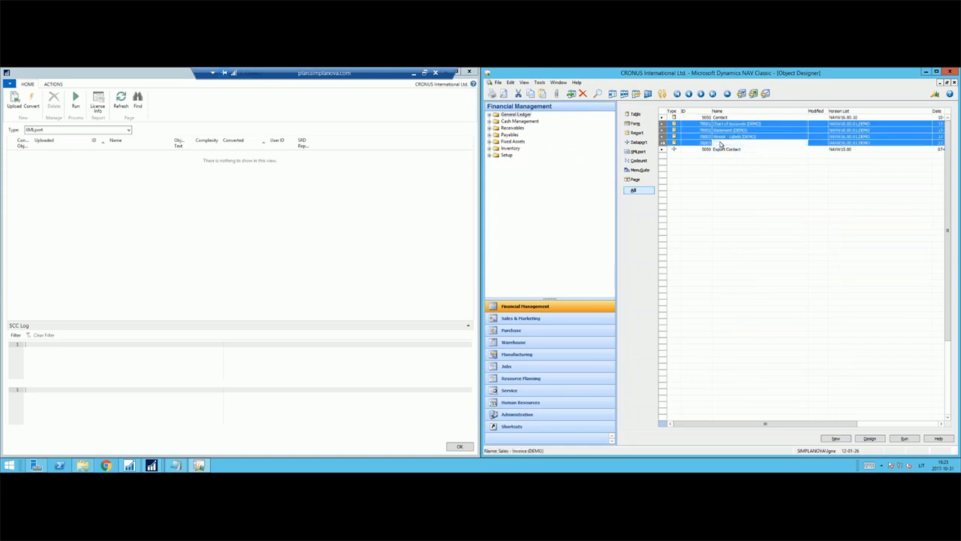
pyautogui.hotkey('ctrl', 'F1')
# Export the Contact table and the Export Contact dataport in text format to the DEMO folder as DemoDataports.
pyautogui.keyDown('shift'); pyautogui.click(730, 119); pyautogui.keyUp('shift')
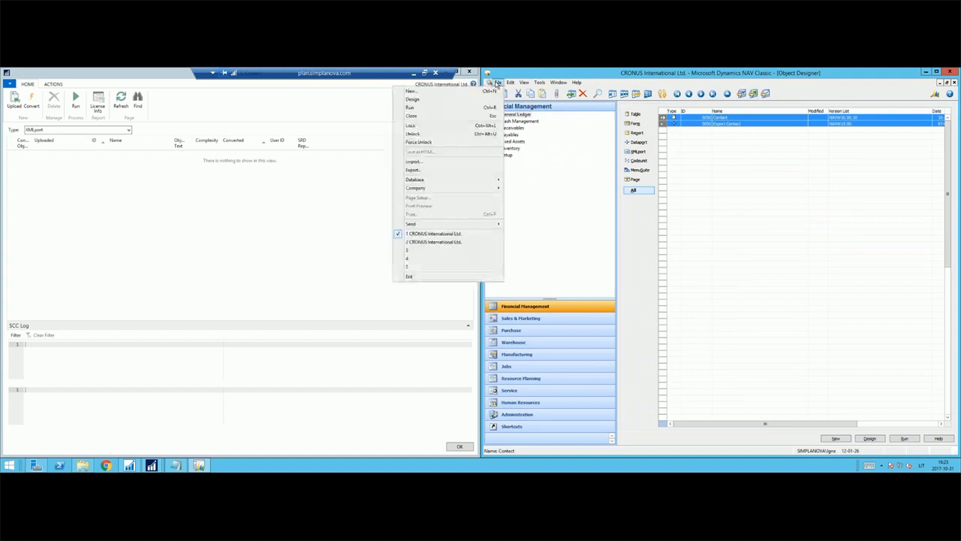
pyautogui.click(413, 169)
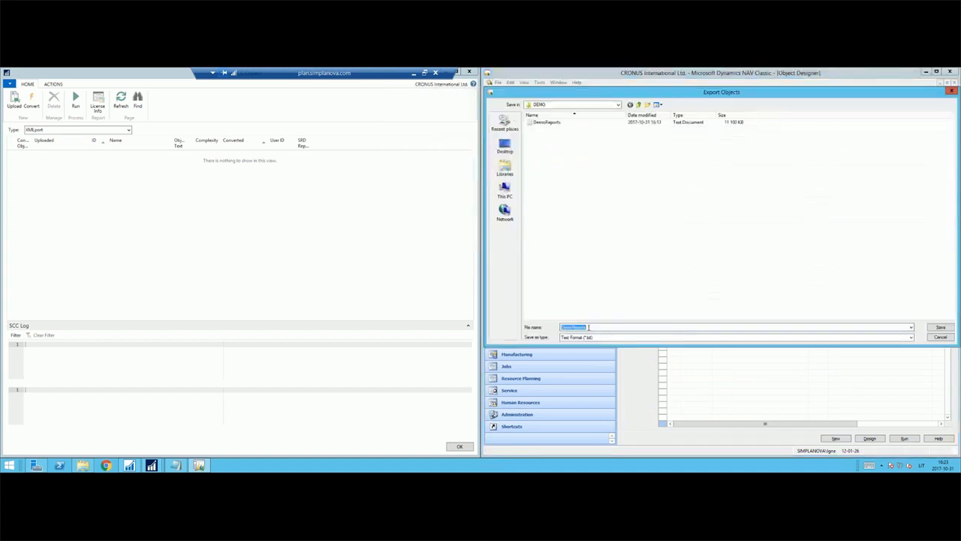
pyautogui.click(588, 327)
pyautogui.moveTo(585, 327); pyautogui.dragTo(572, 327)
pyautogui.write('O')
pyautogui.press('Return')
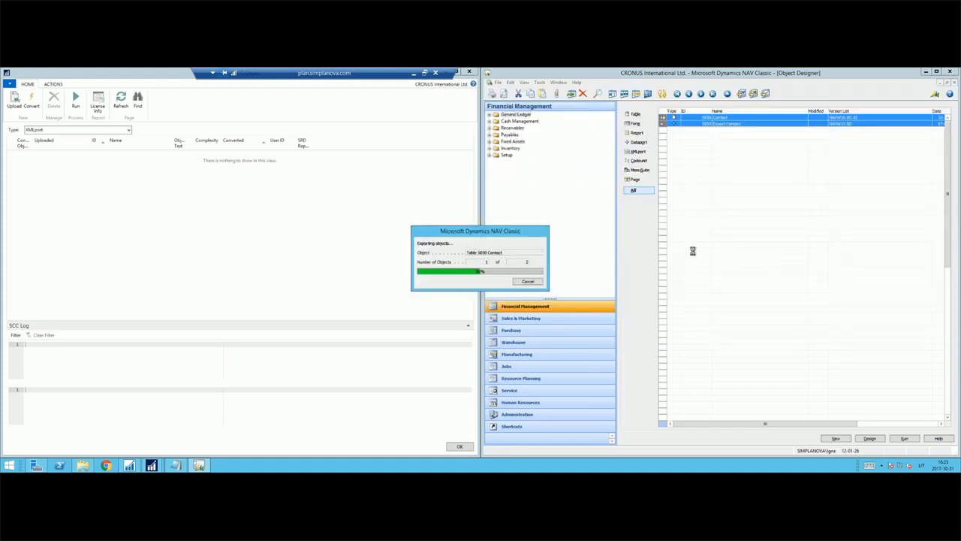
# Upload the DemoDataports file to the SCC object list and convert the Export Contact object to an XMLport.
pyautogui.click(14, 99)
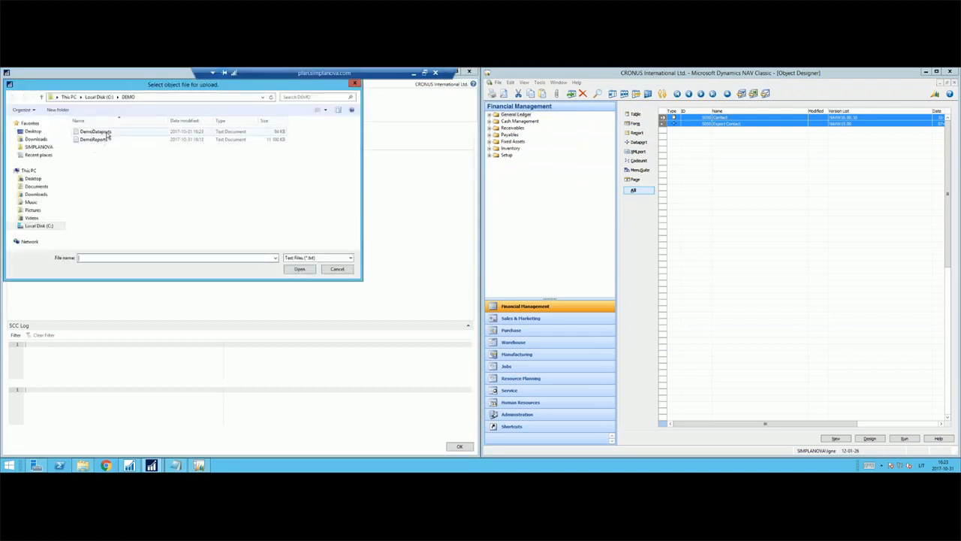
pyautogui.doubleClick(108, 134)
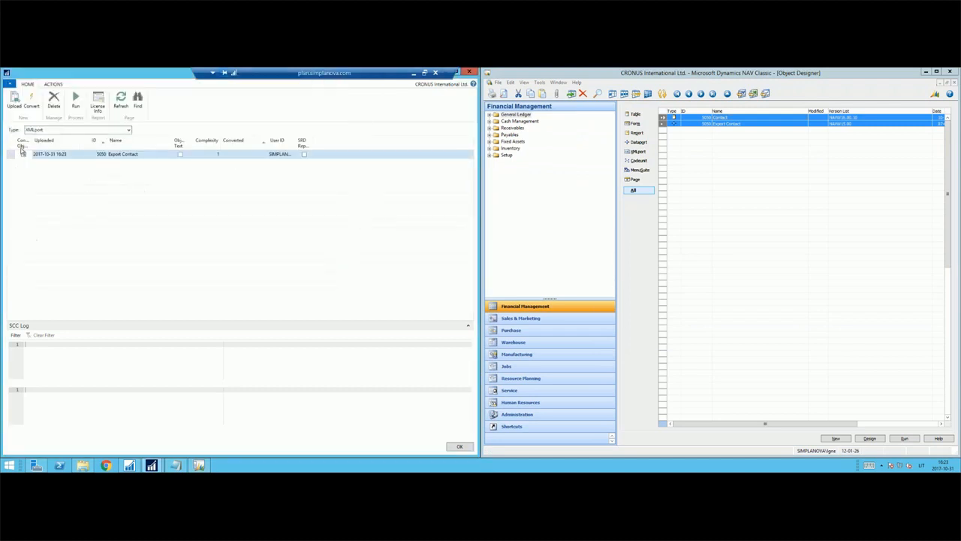
pyautogui.click(212, 158)
pyautogui.click(23, 154)
pyautogui.click(31, 101)
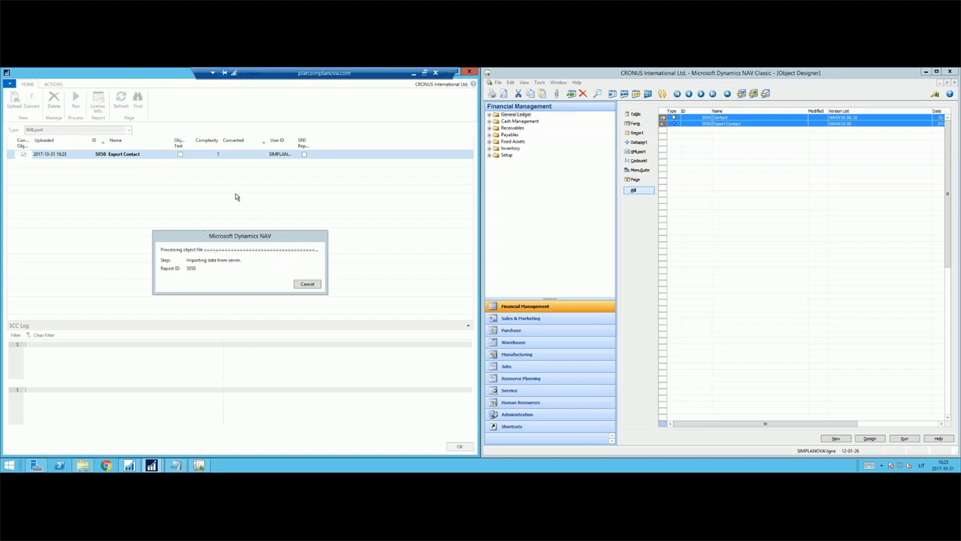
pyautogui.click(279, 275)
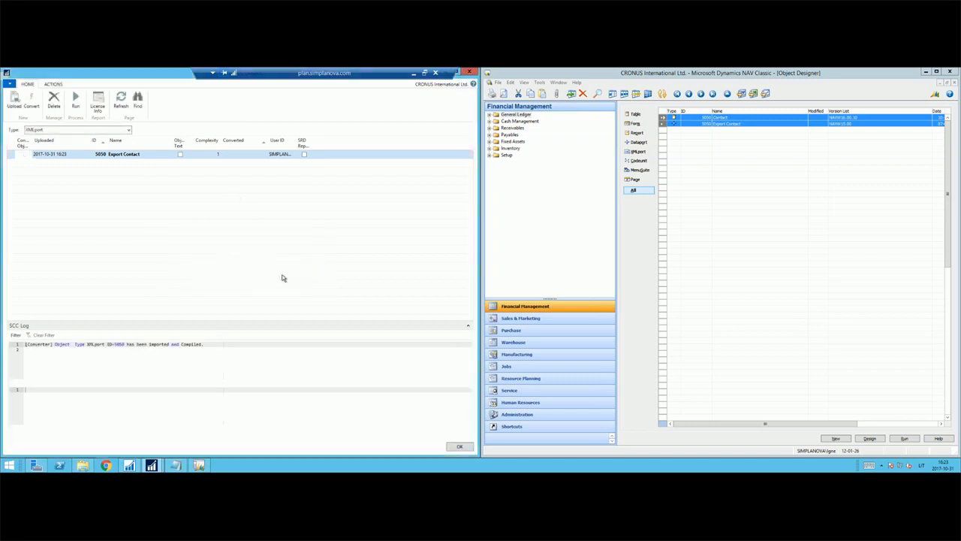
# Run the converted Export Contact XMLport without a filter value, bring up the save dialog for its text file, and cancel saving.
pyautogui.click(78, 102)
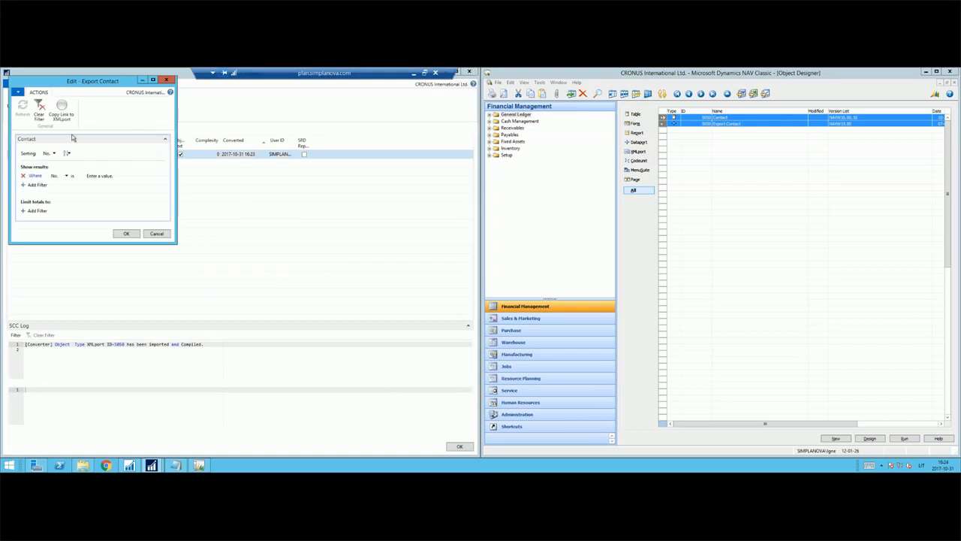
pyautogui.click(124, 235)
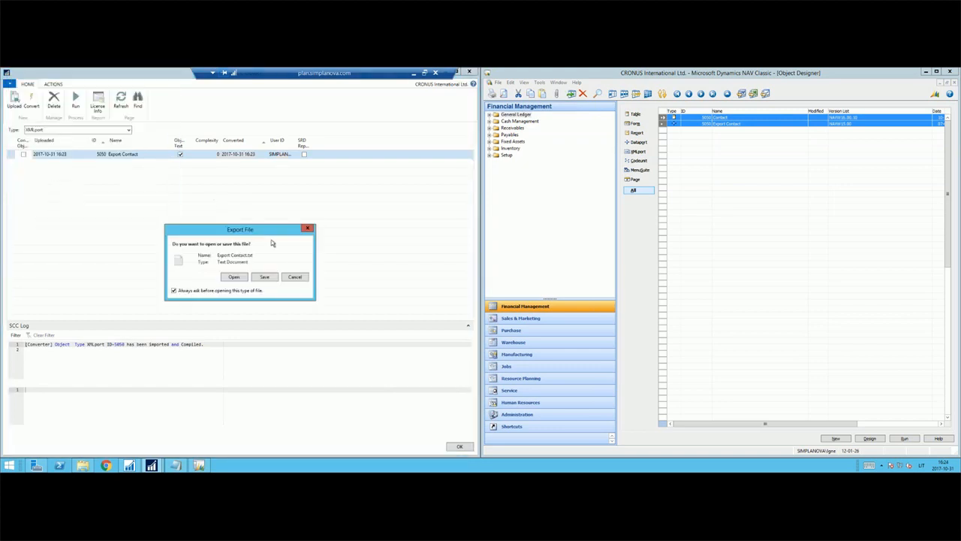
pyautogui.click(272, 276)
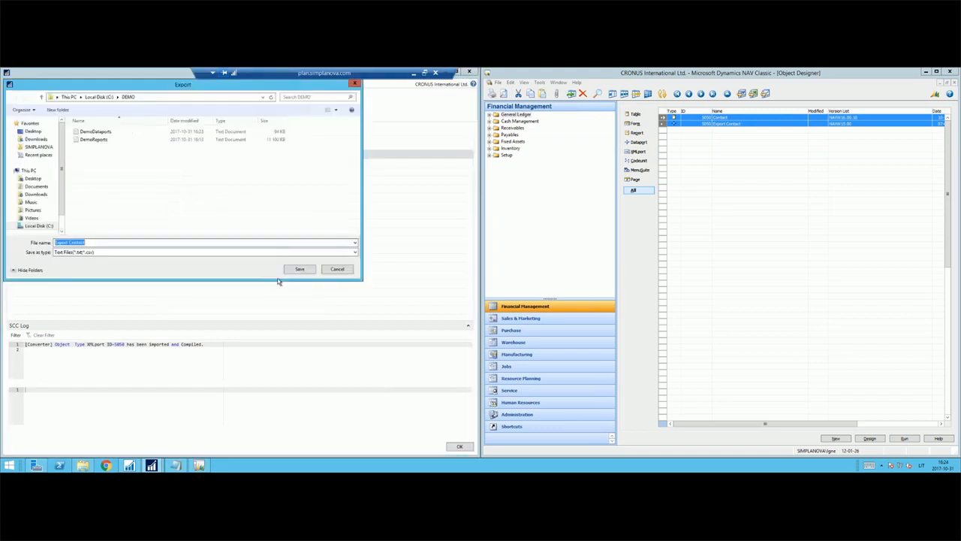
pyautogui.click(338, 270)
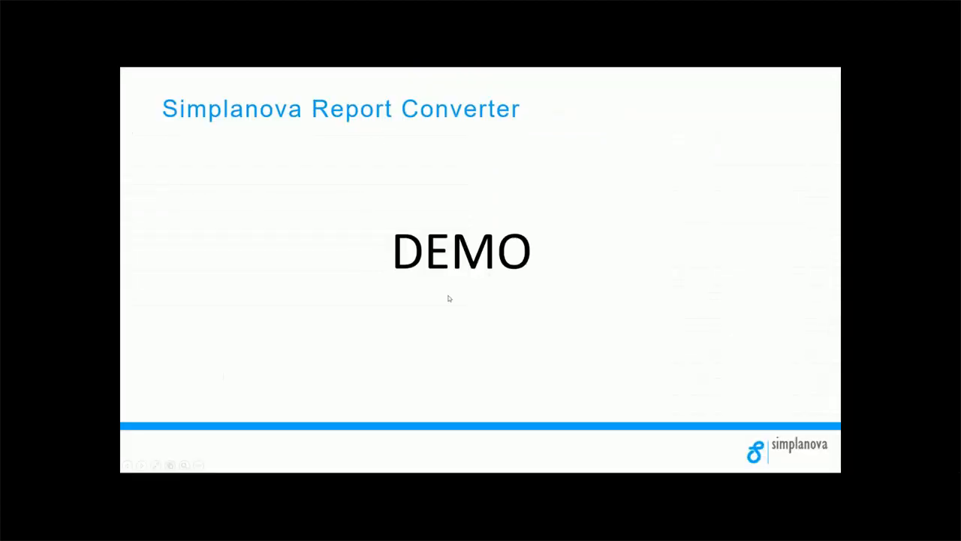
pyautogui.click(449, 298)
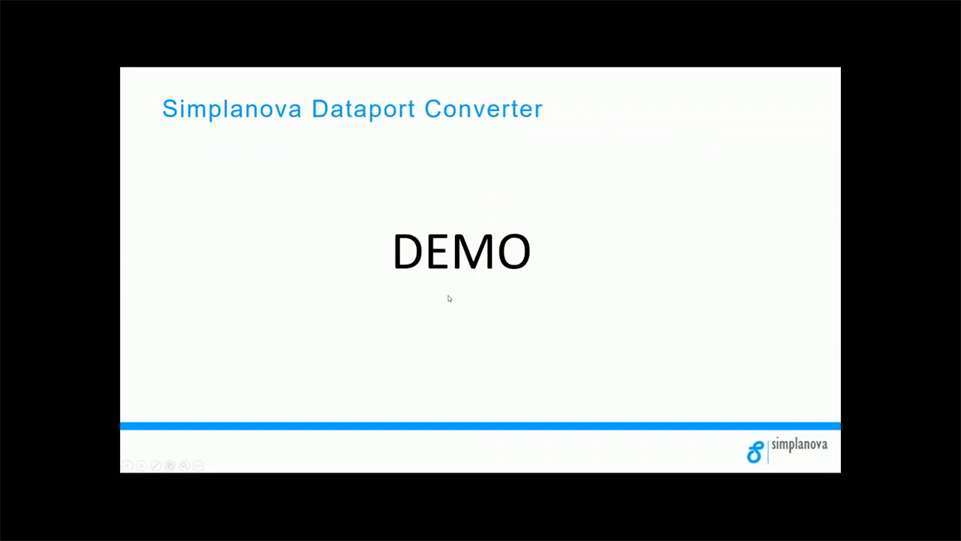
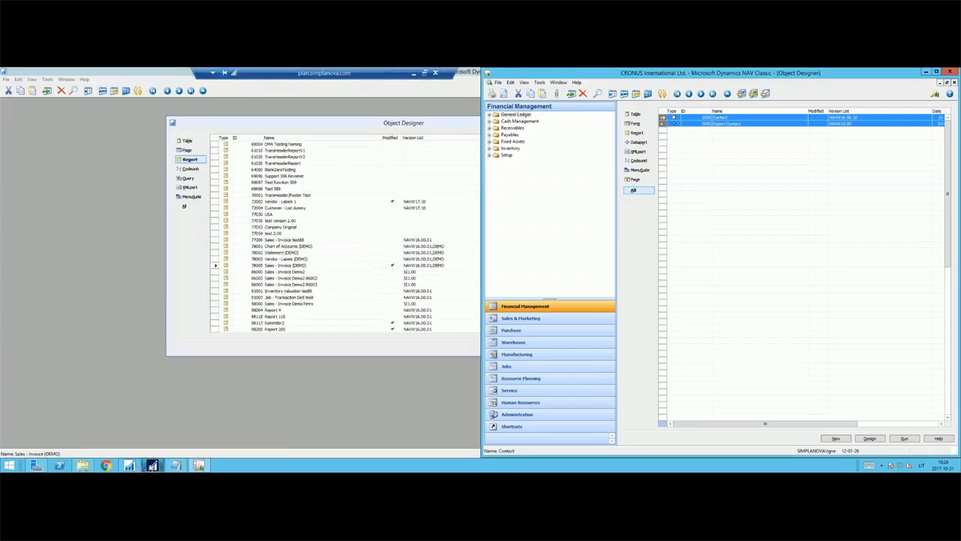
# Show the SRD Report List of the Simplanova Report Designer in the main NAV client.
pyautogui.click(152, 465)
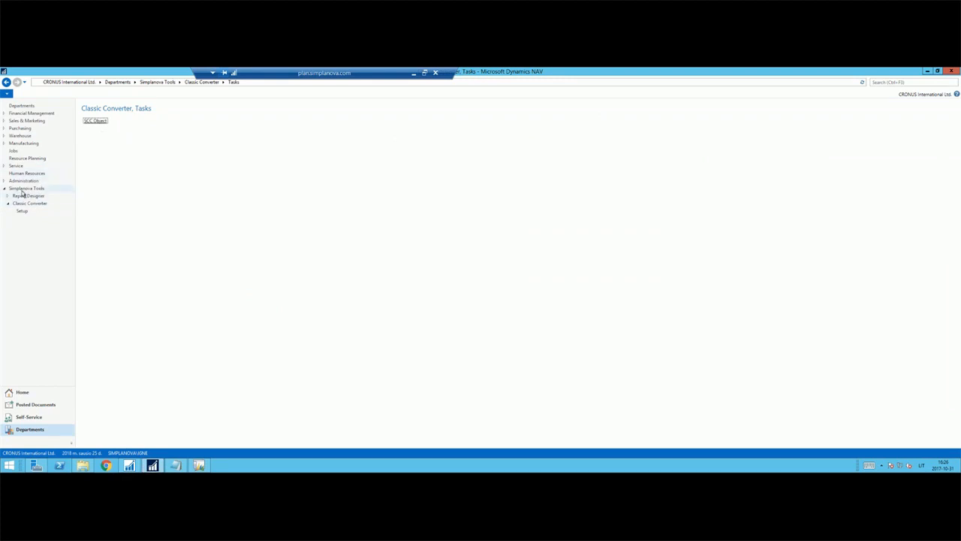
pyautogui.click(21, 189)
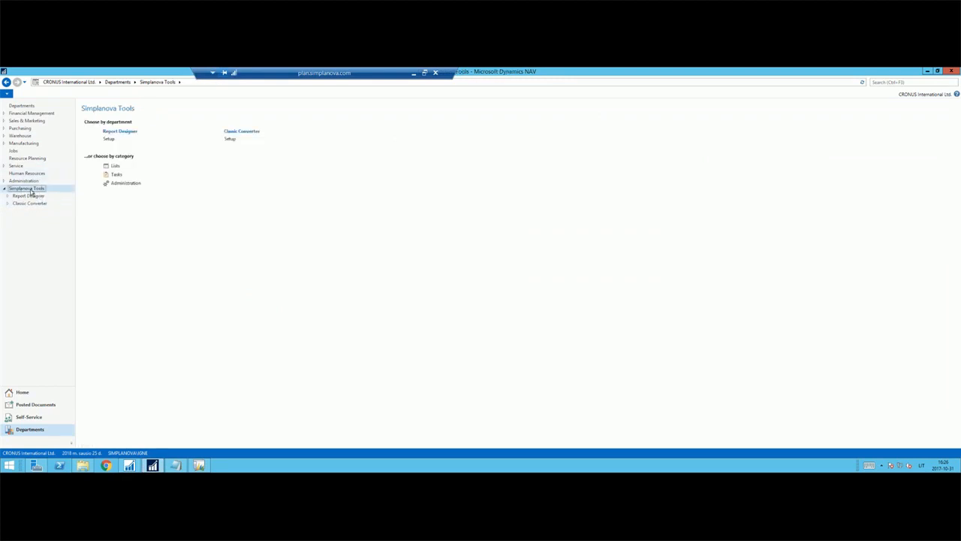
pyautogui.click(31, 196)
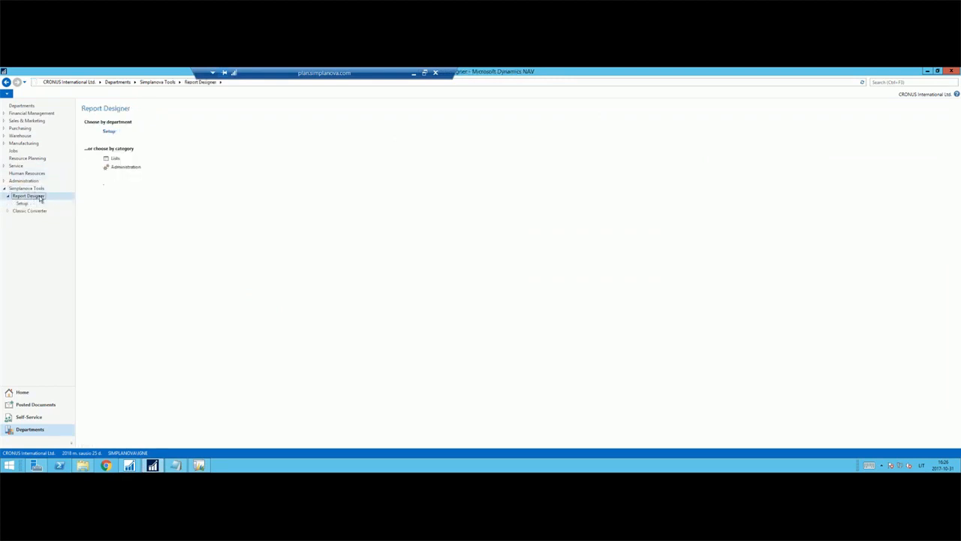
pyautogui.click(116, 159)
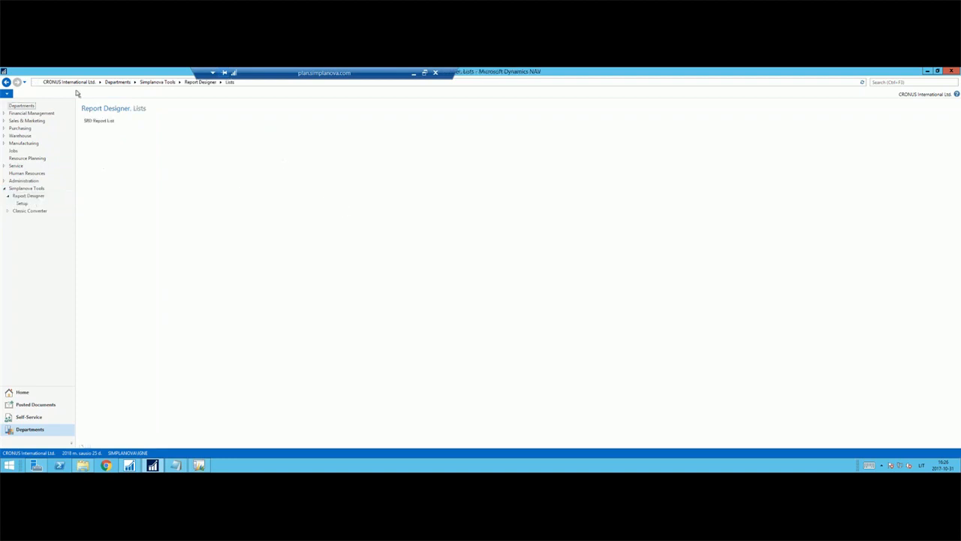
pyautogui.click(98, 120)
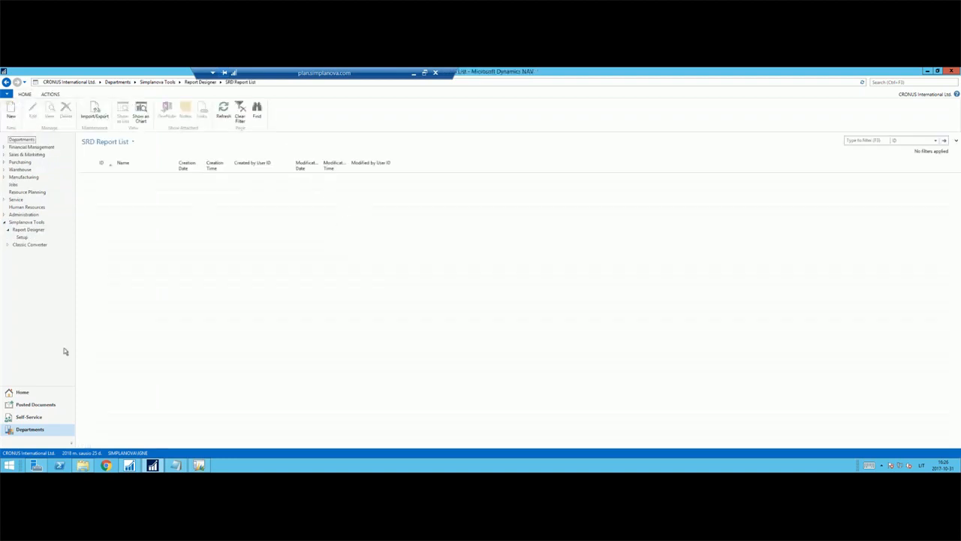
# Create a new report in the Report Designer with ID 99806 and the name Demo 10-31.
pyautogui.click(135, 426)
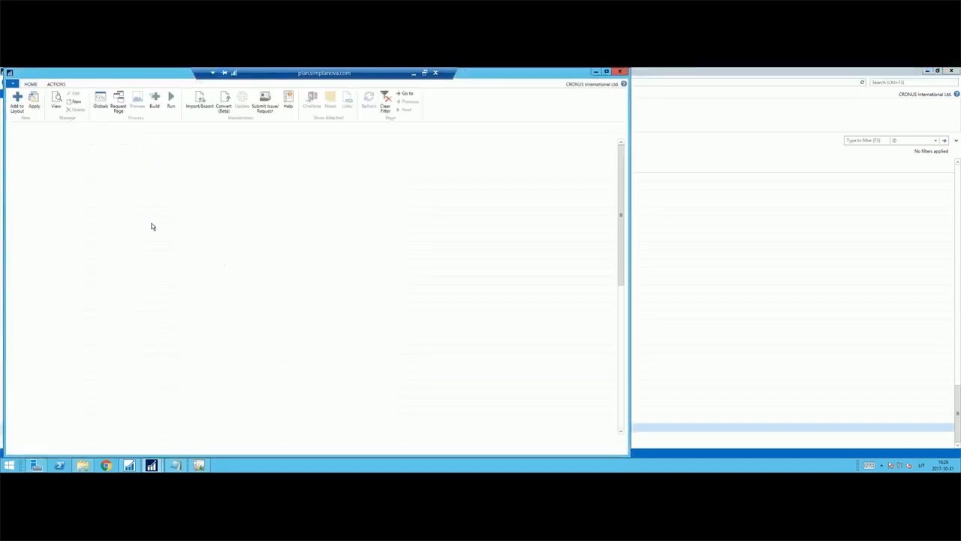
pyautogui.write('99806')
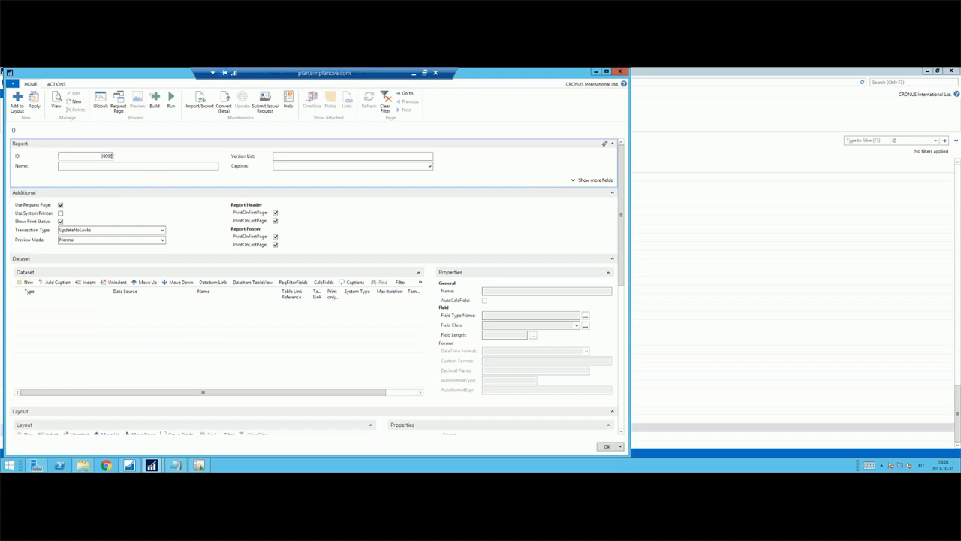
pyautogui.press('Tab')
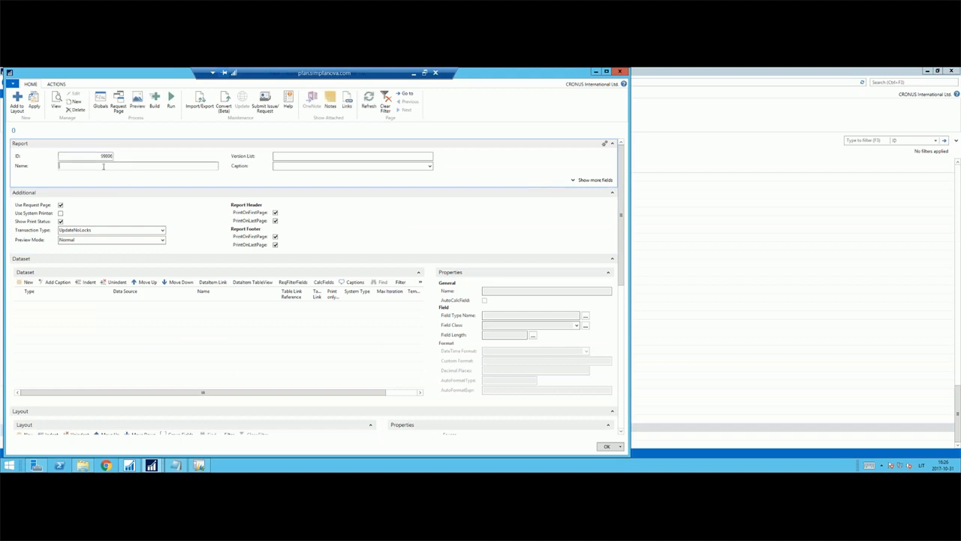
pyautogui.write('Demo 10-31')
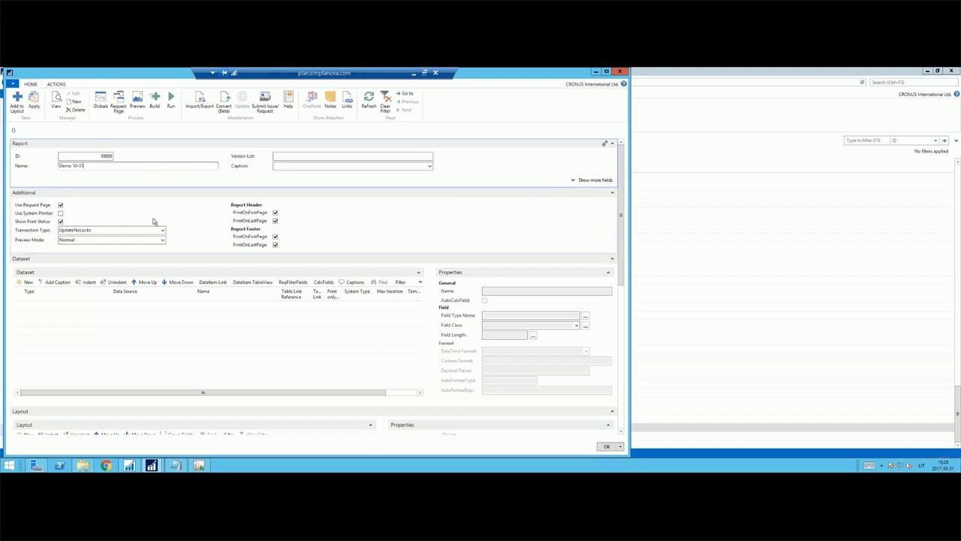
# Add a Table line with the data source Customer to the report's dataset and expand it.
pyautogui.click(68, 329)
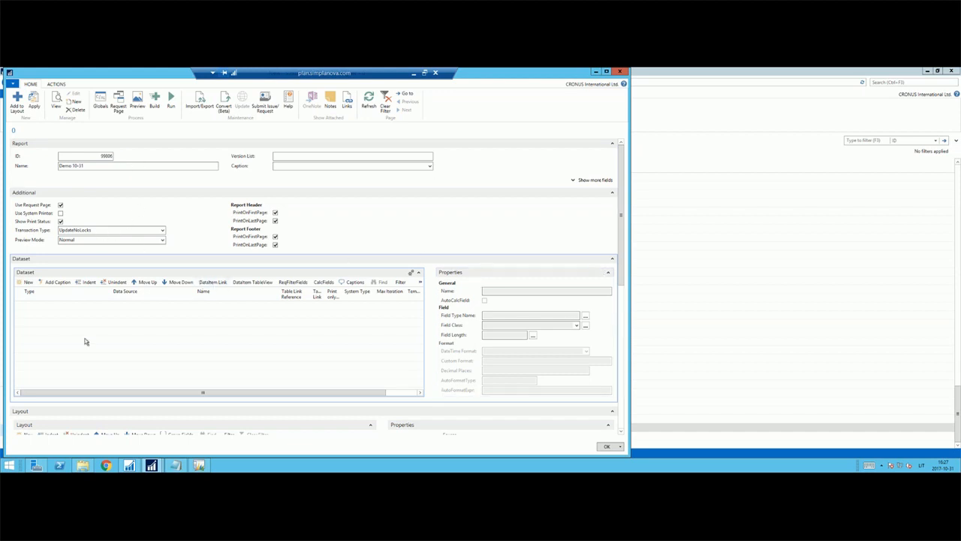
pyautogui.click(29, 283)
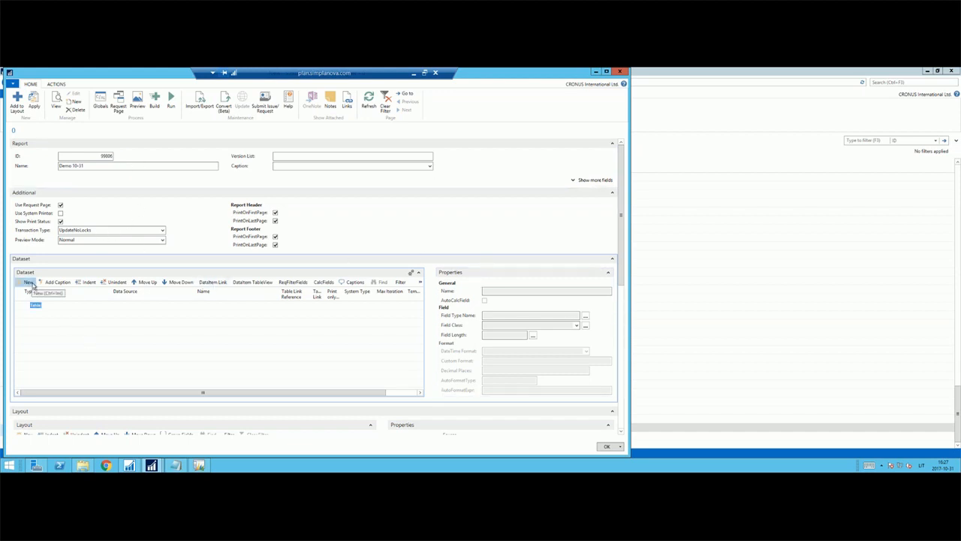
pyautogui.press('Tab')
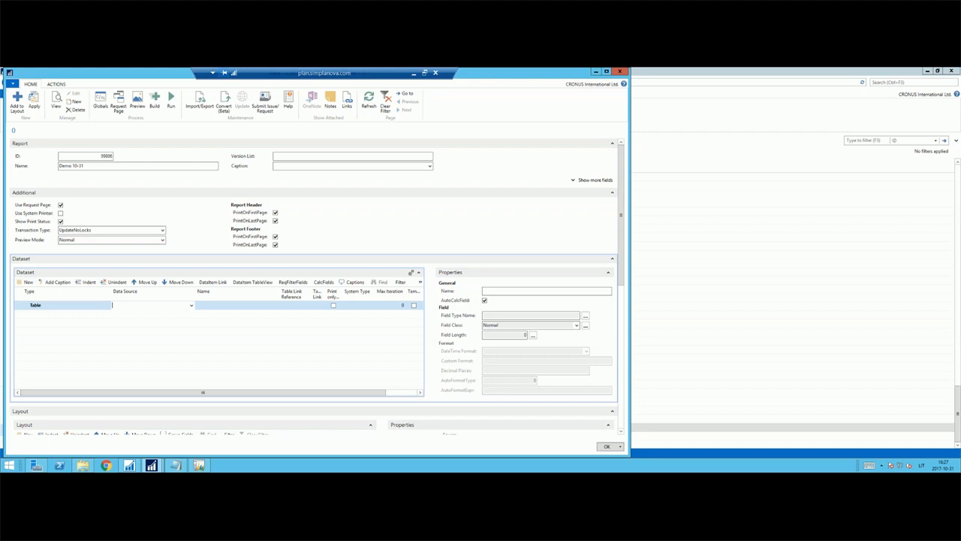
pyautogui.write('Customer')
pyautogui.press('Tab')
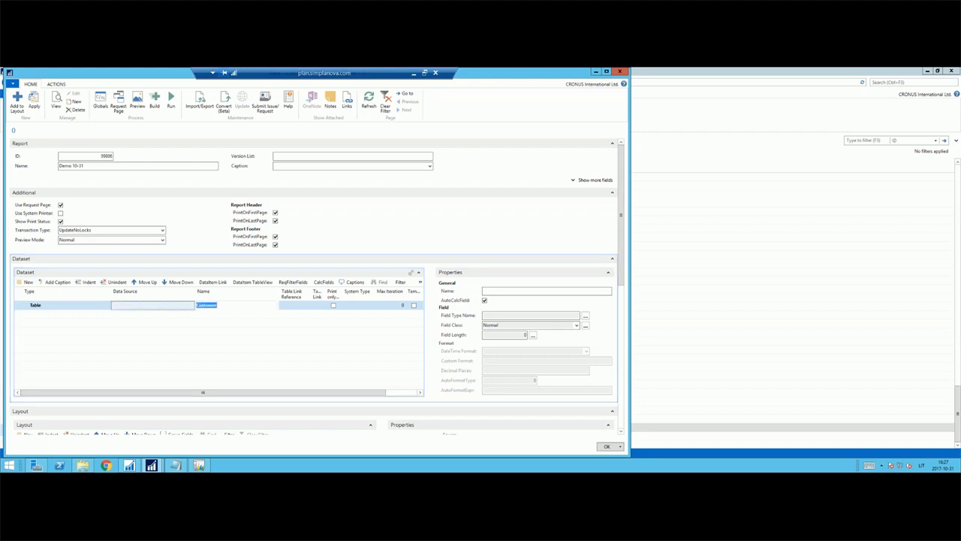
pyautogui.hotkey('shift', 'Tab')
pyautogui.hotkey('shift', 'Tab')
pyautogui.press('Tab')
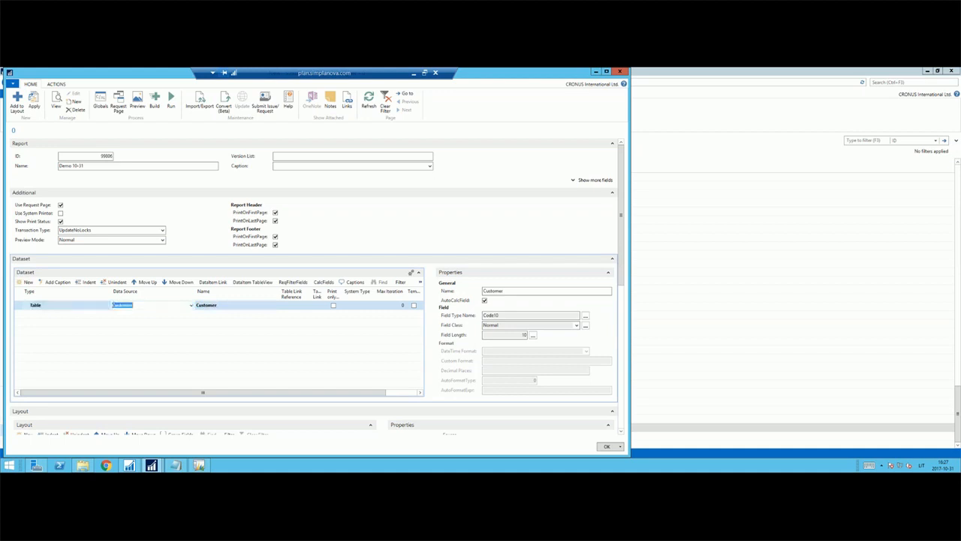
pyautogui.click(26, 305)
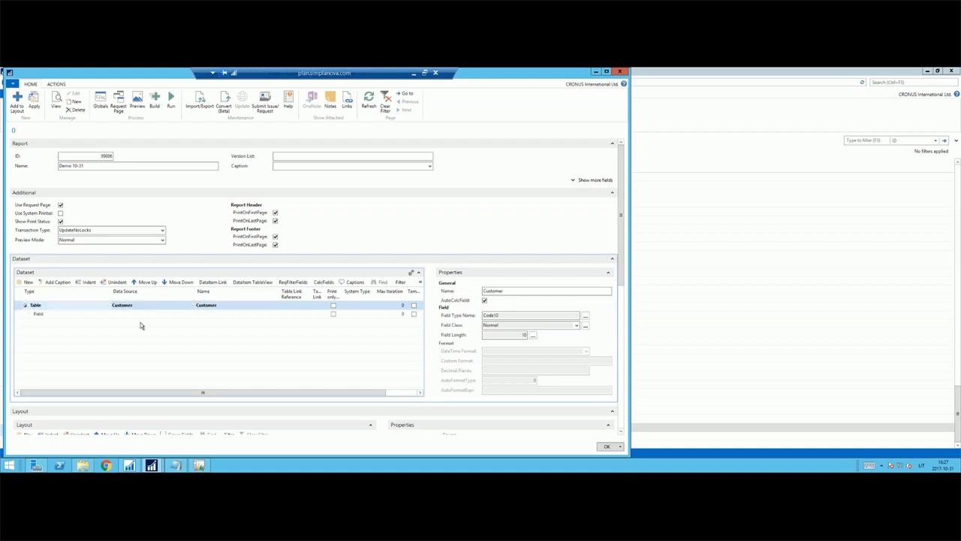
# Add the fields No., Name and Balance (LCY) under the Customer table in the dataset.
pyautogui.click(153, 314)
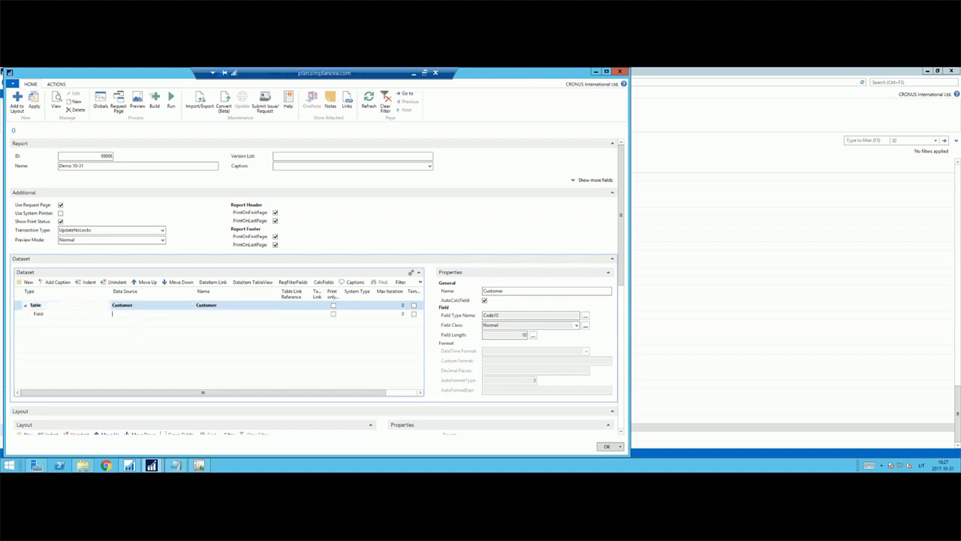
pyautogui.click(192, 314)
pyautogui.click(283, 233)
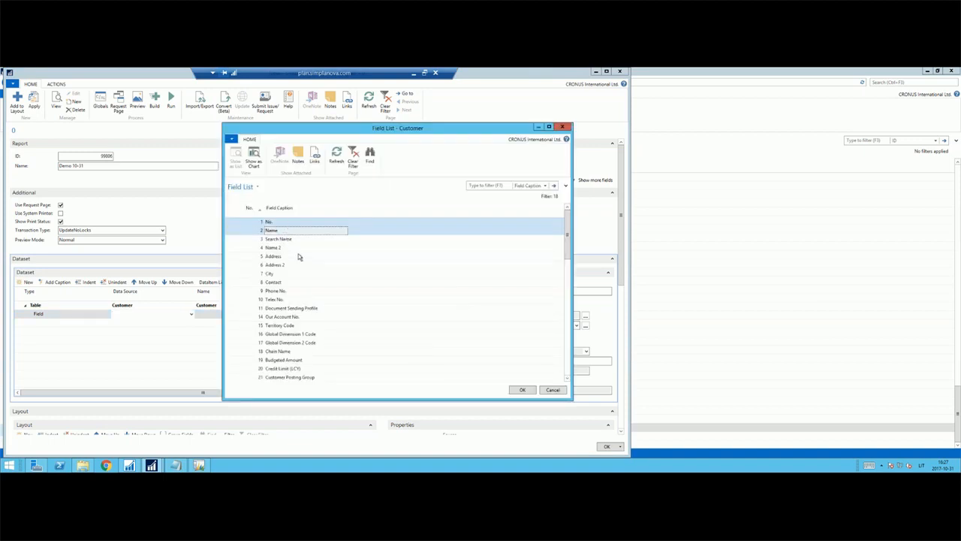
pyautogui.scroll(-2, 317, 327)
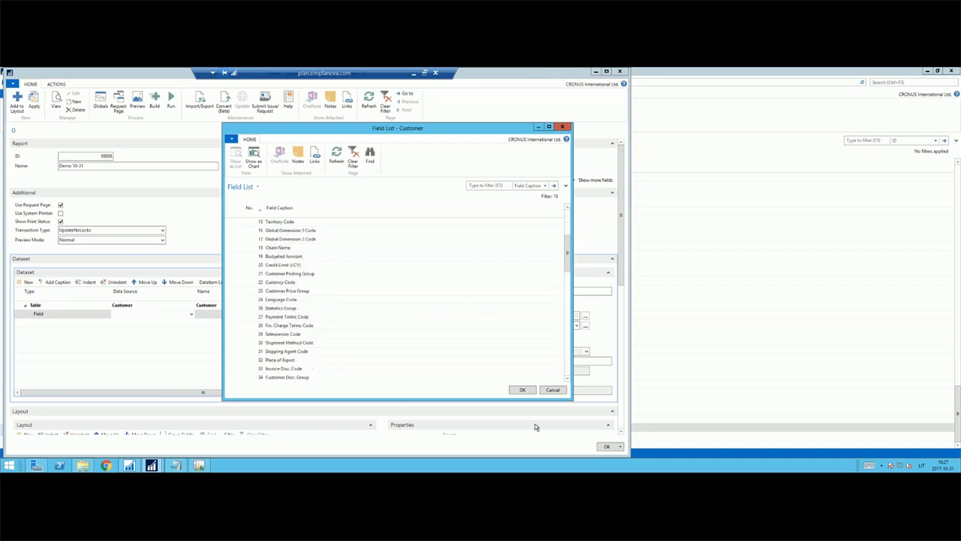
pyautogui.click(523, 390)
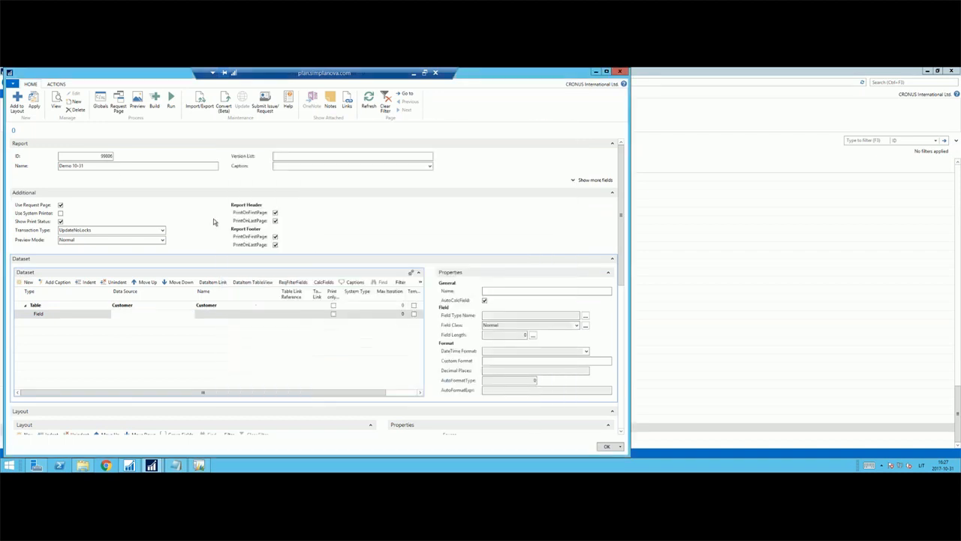
pyautogui.click(160, 321)
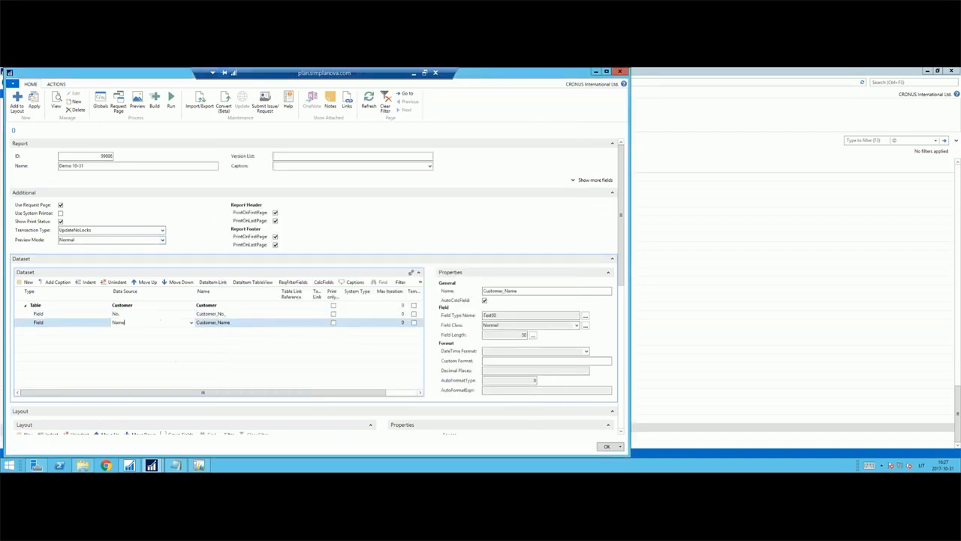
pyautogui.click(180, 335)
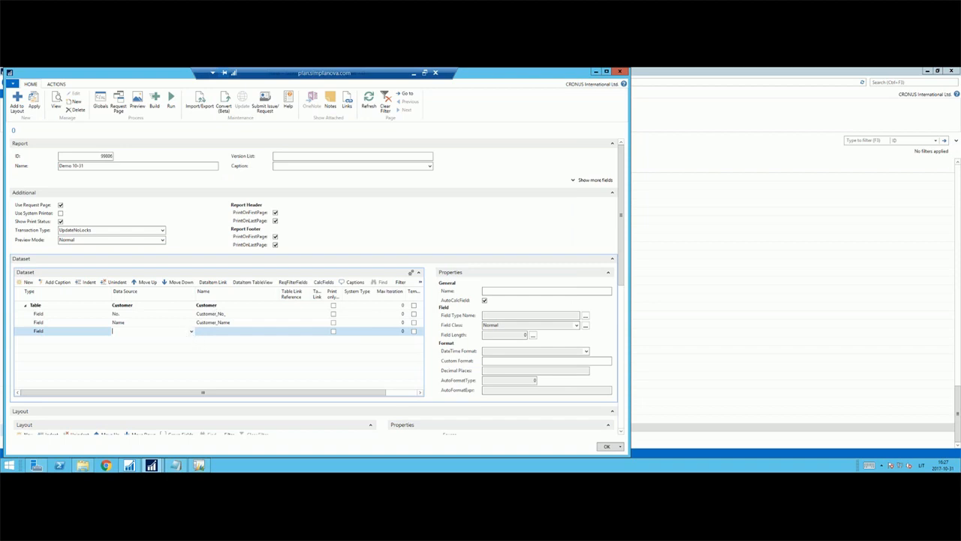
pyautogui.write('In')
pyautogui.press('Return')
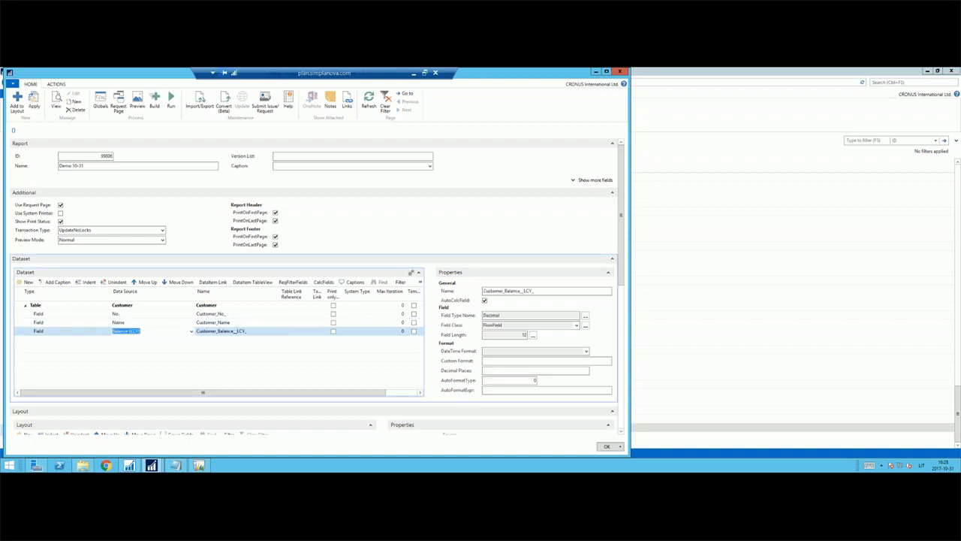
# Add field captions to the dataset for the No., Name and Balance (LCY) fields.
pyautogui.keyDown('shift'); pyautogui.click(145, 317); pyautogui.keyUp('shift')
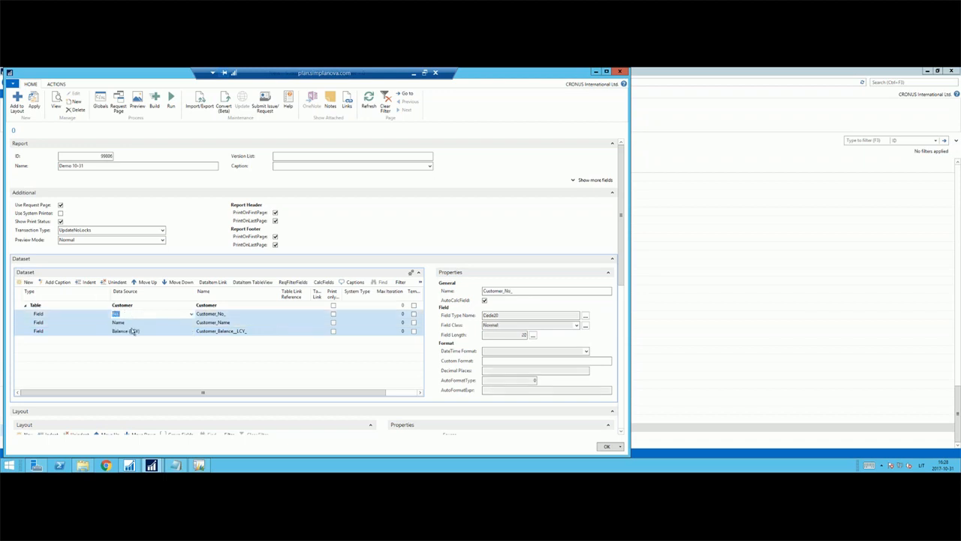
pyautogui.click(59, 282)
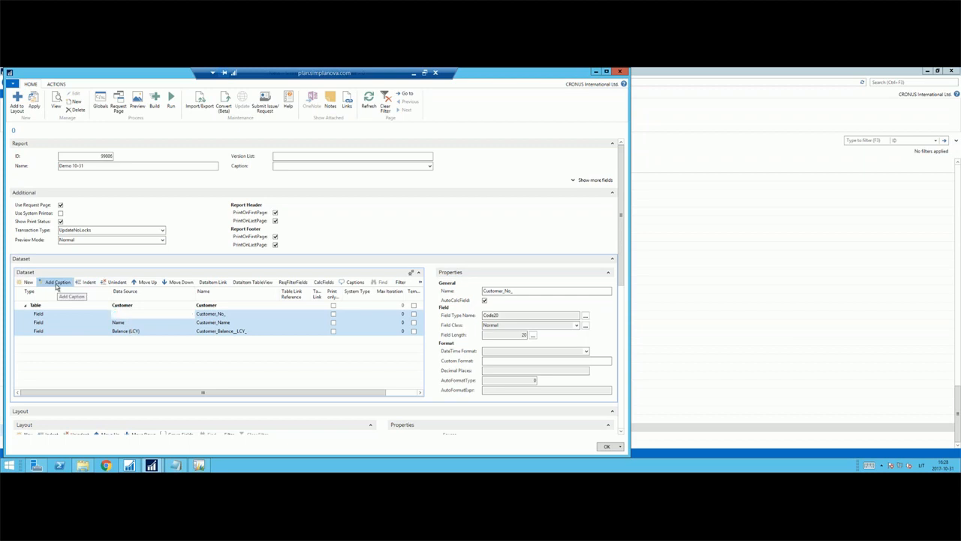
pyautogui.click(136, 316)
# Turn the Balance (LCY) field caption into a Label with the data source Balance.
pyautogui.click(169, 330)
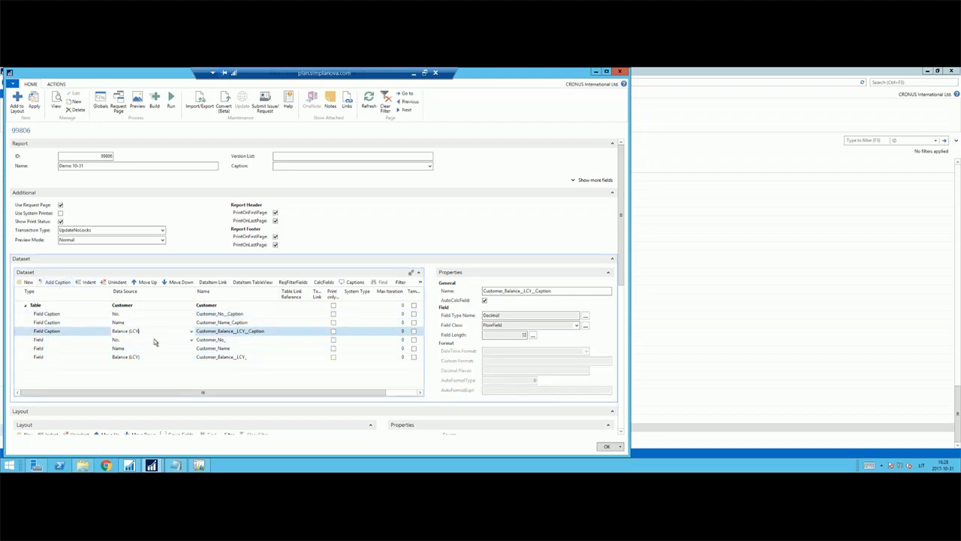
pyautogui.hotkey('shift', 'Tab')
pyautogui.write('Fiel')
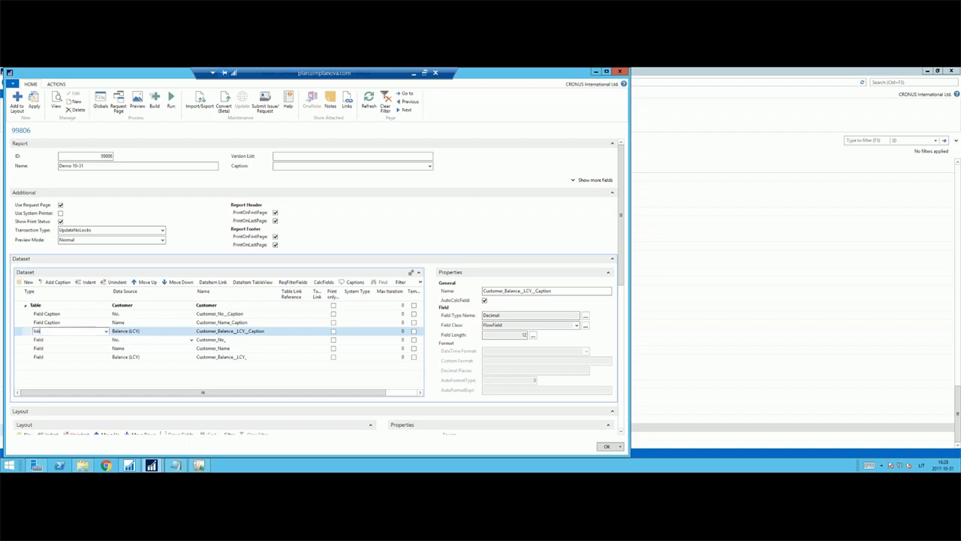
pyautogui.write('l')
pyautogui.press('Tab')
pyautogui.press('End')
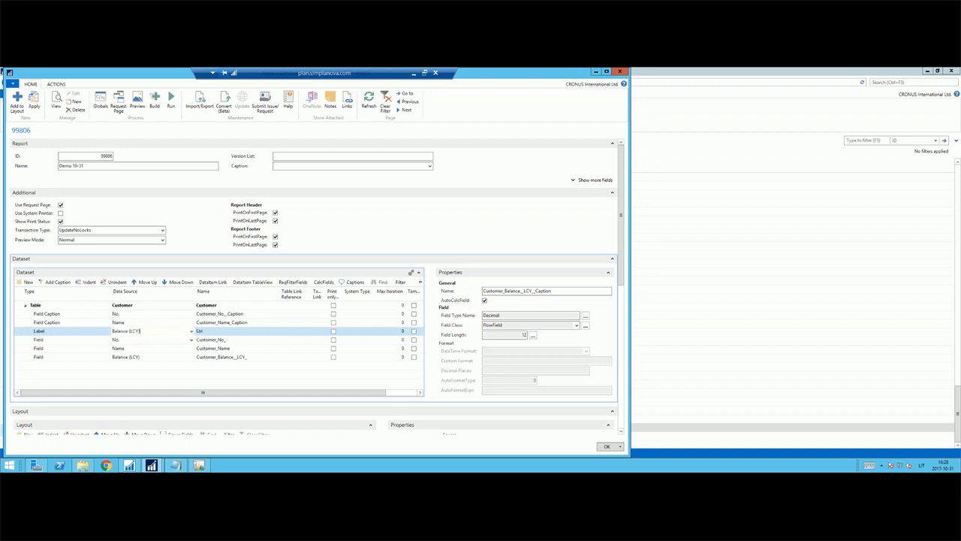
pyautogui.hotkey('ctrl', 'shift', 'Left')
pyautogui.press('BackSpace')
pyautogui.press('Return')
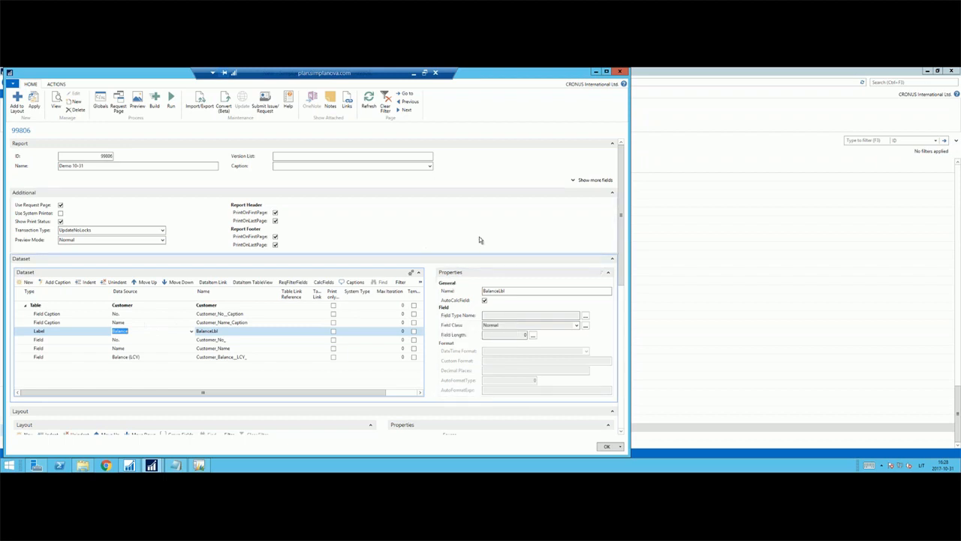
# Add the Customer table with its No. and Name captions and Balance label to the report layout, and expand the new section.
pyautogui.click(122, 305)
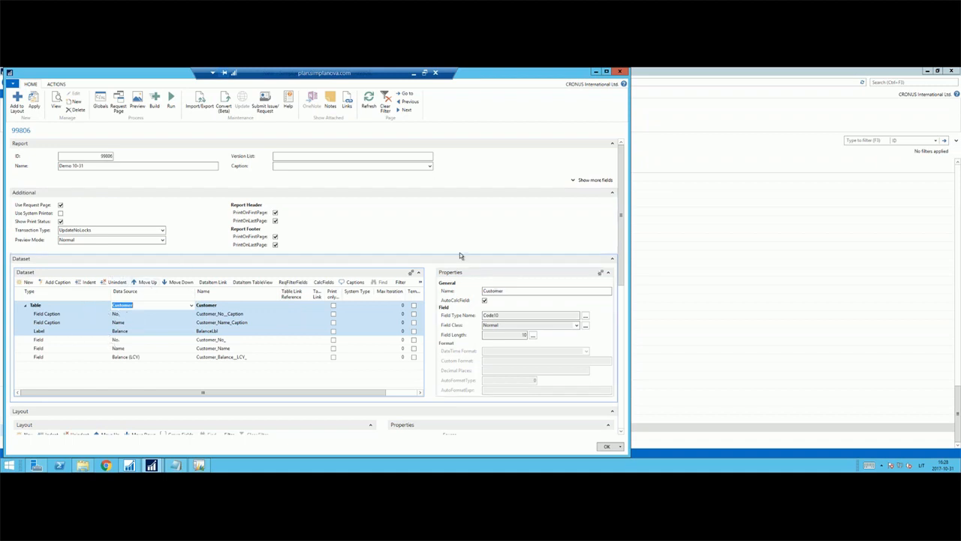
pyautogui.scroll(-5, 450, 256)
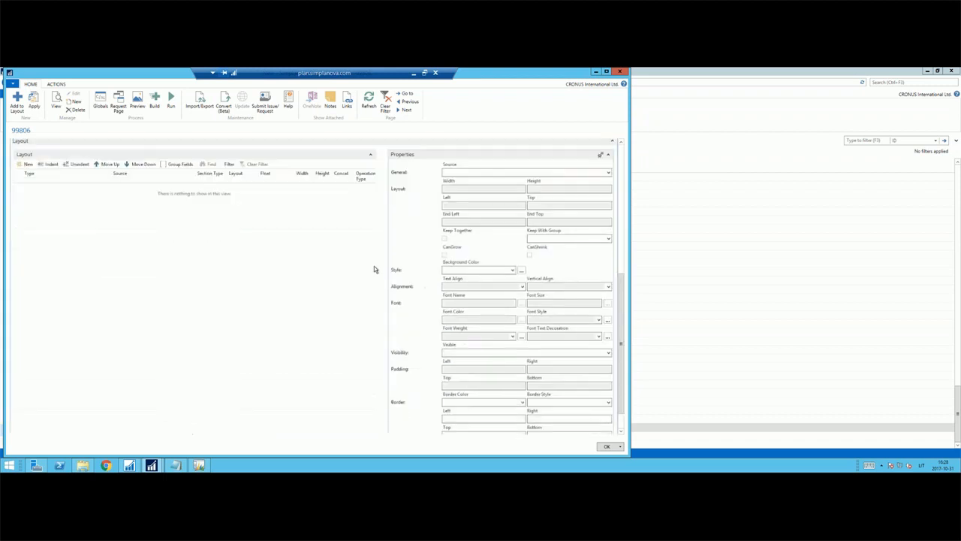
pyautogui.scroll(1, 423, 252)
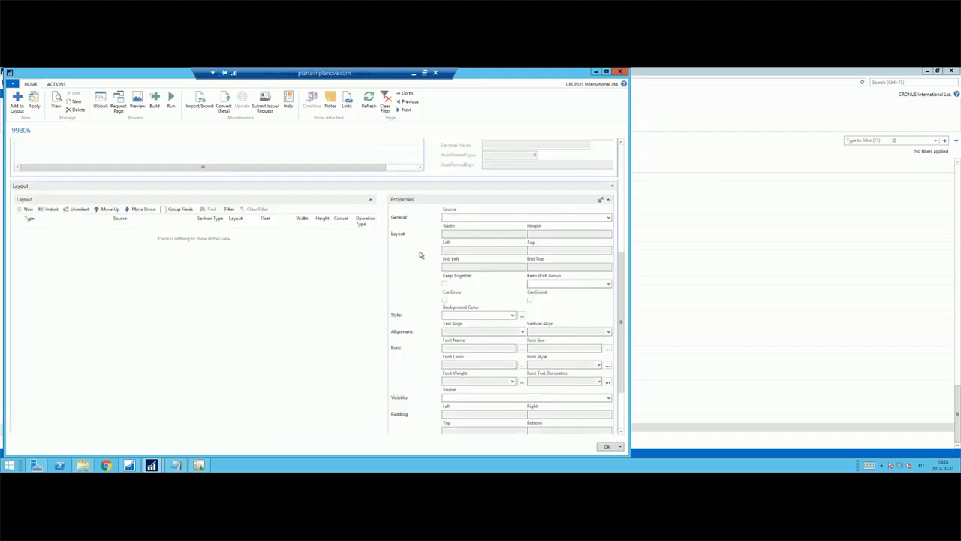
pyautogui.scroll(-2, 200, 257)
pyautogui.click(18, 102)
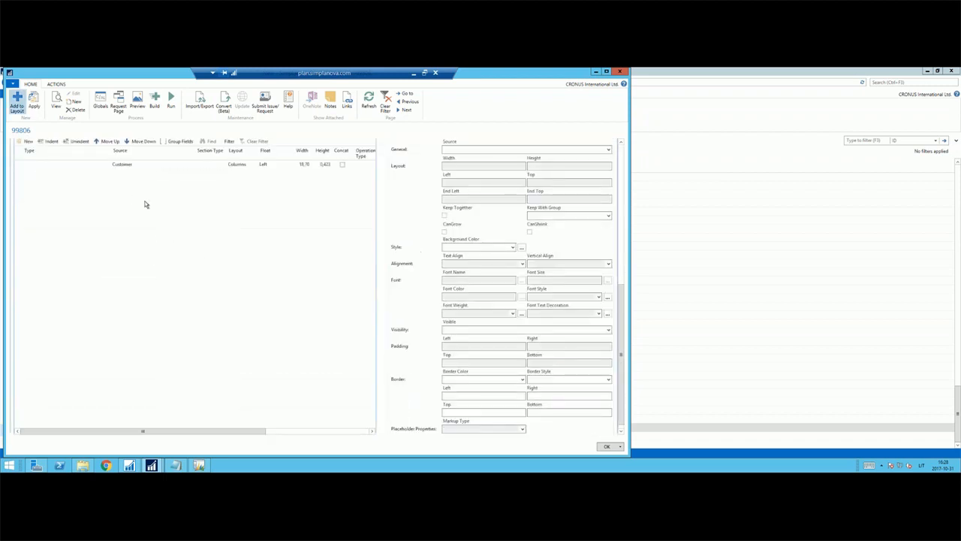
pyautogui.scroll(1, 409, 218)
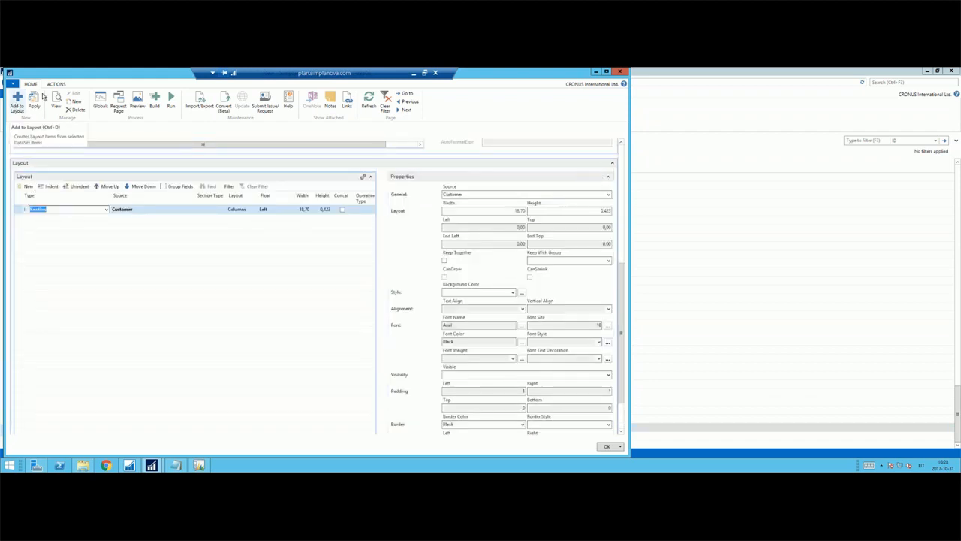
pyautogui.click(25, 211)
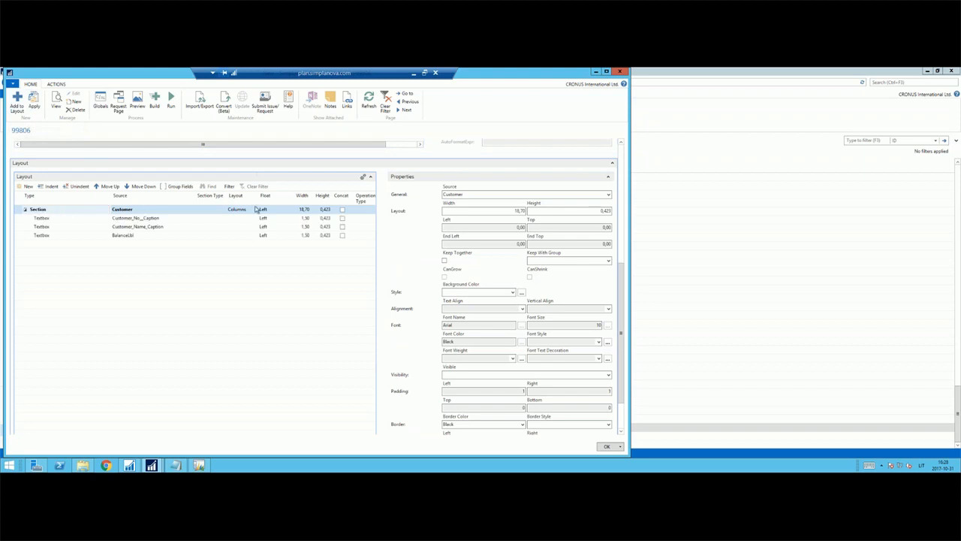
pyautogui.click(172, 211)
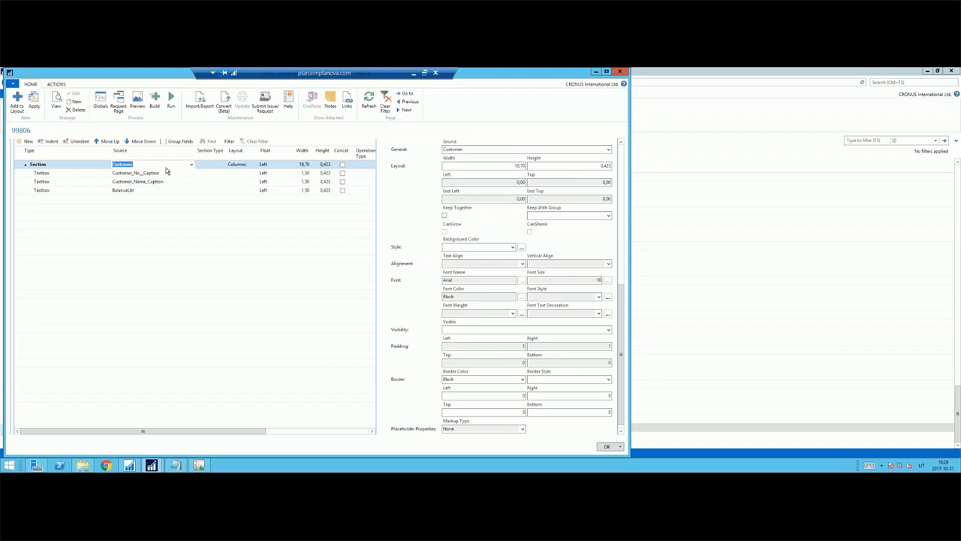
# Set the section type of the Customer section in the layout to Header.
pyautogui.click(208, 165)
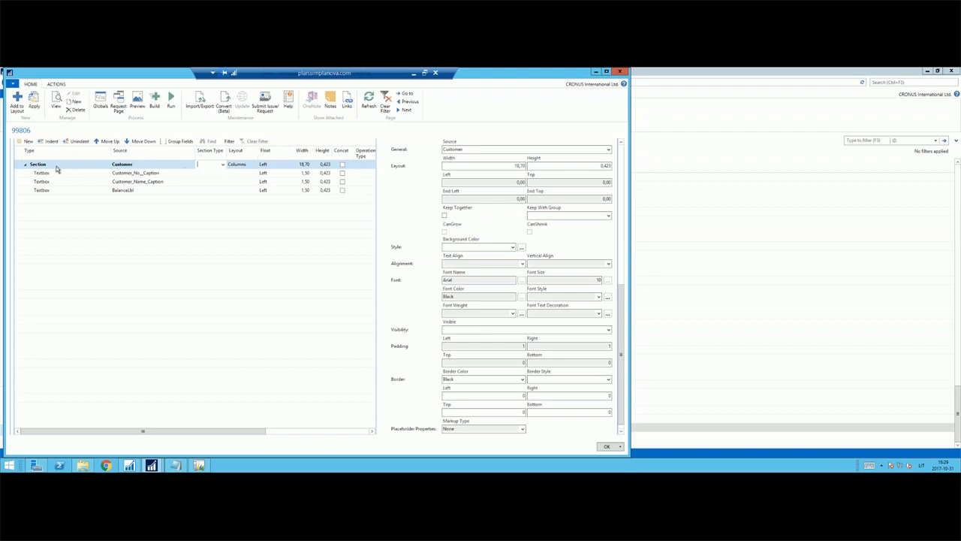
pyautogui.click(221, 164)
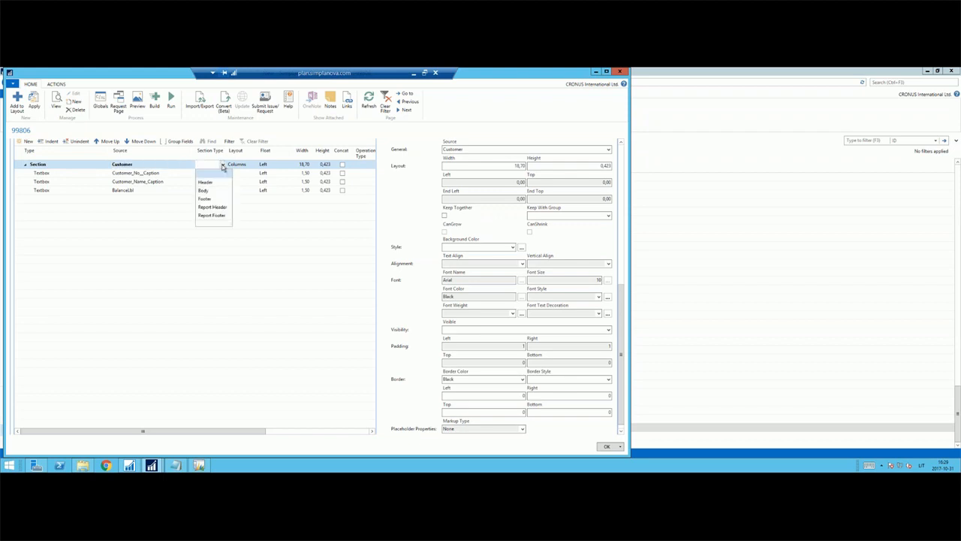
pyautogui.click(212, 184)
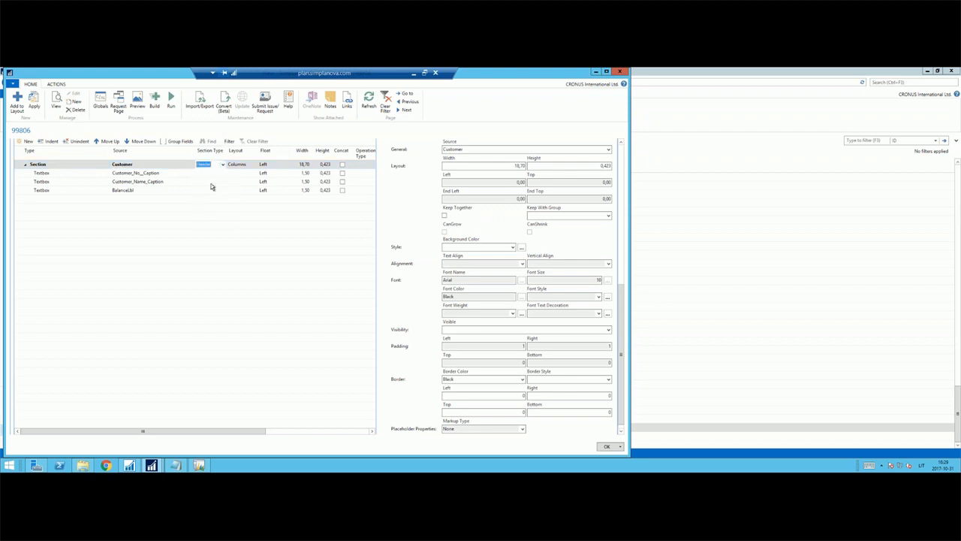
pyautogui.click(222, 164)
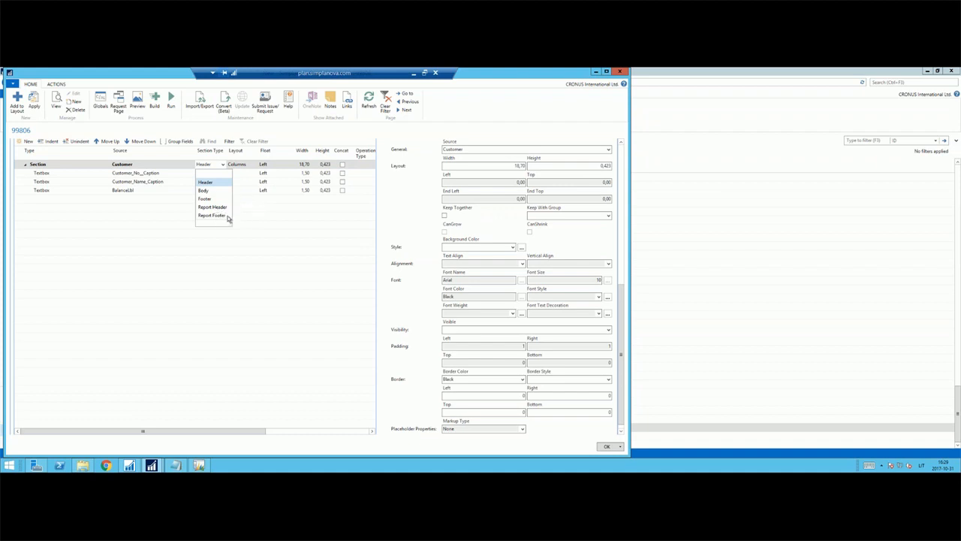
pyautogui.click(209, 167)
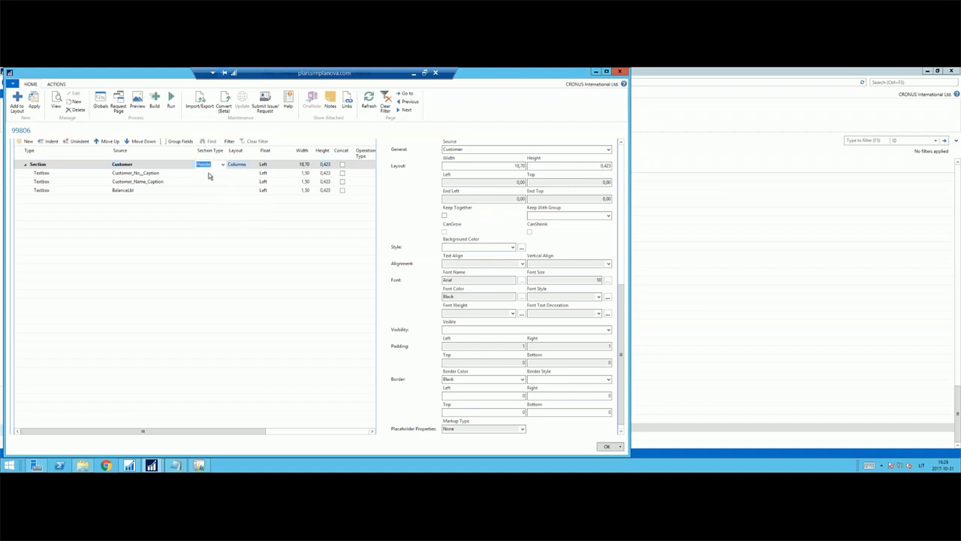
pyautogui.click(210, 173)
pyautogui.click(209, 164)
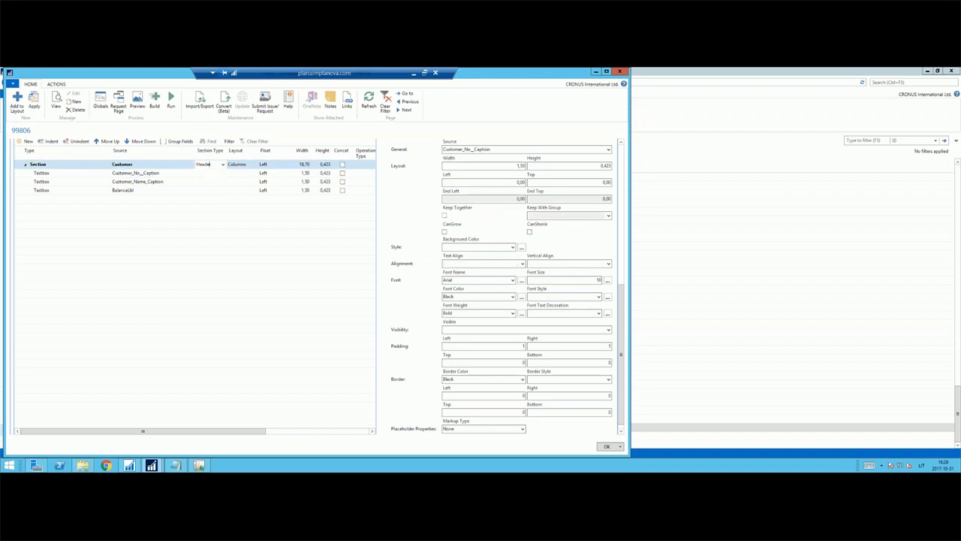
pyautogui.click(208, 173)
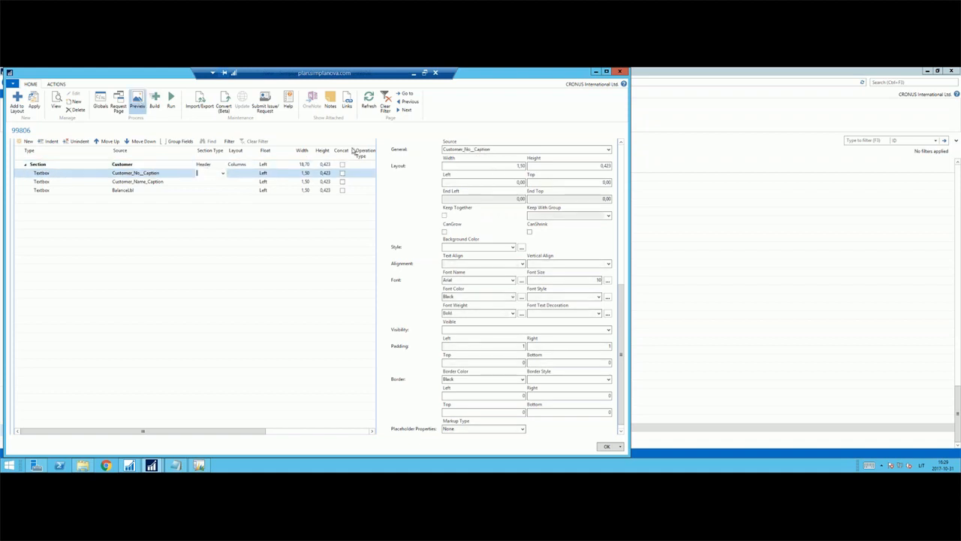
# Preview the report beside the designer and set the font weight of the Balance label textbox to Bold.
pyautogui.click(137, 105)
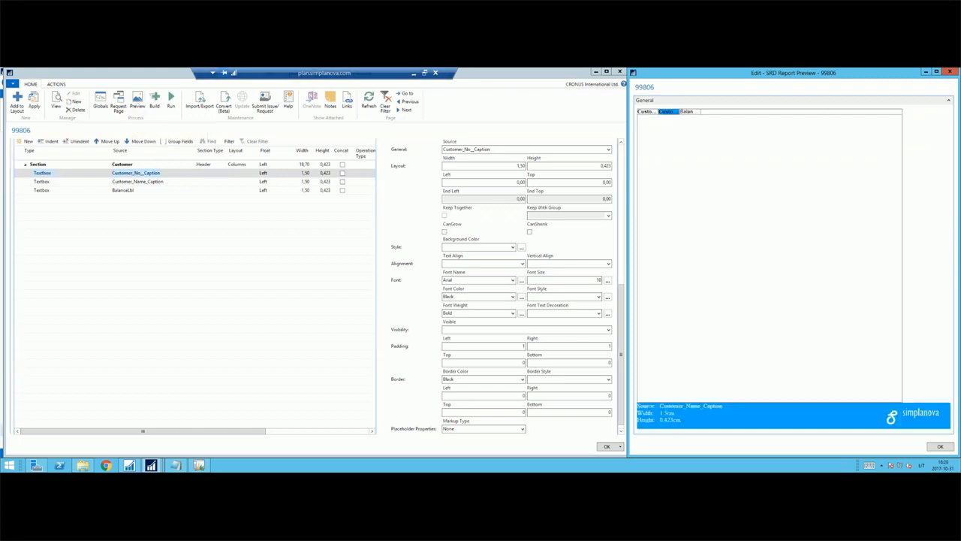
pyautogui.moveTo(635, 147)
pyautogui.mouseDown()
pyautogui.moveTo(647, 147)
pyautogui.moveTo(642, 152)
pyautogui.mouseUp()
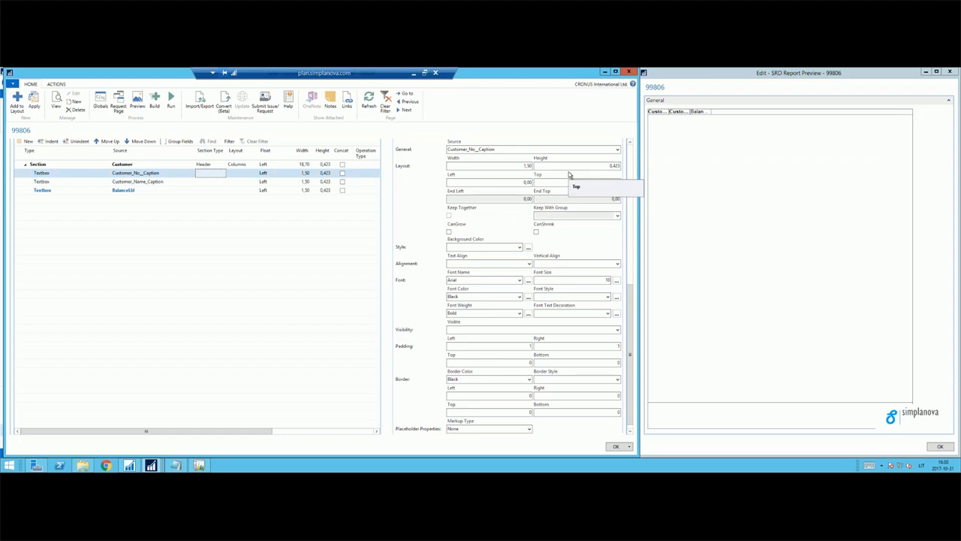
pyautogui.click(123, 190)
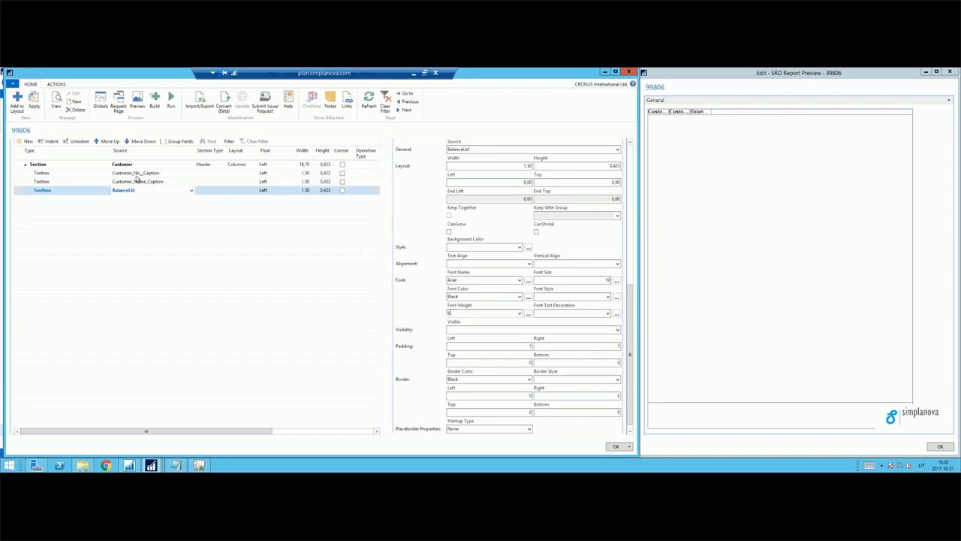
pyautogui.click(133, 181)
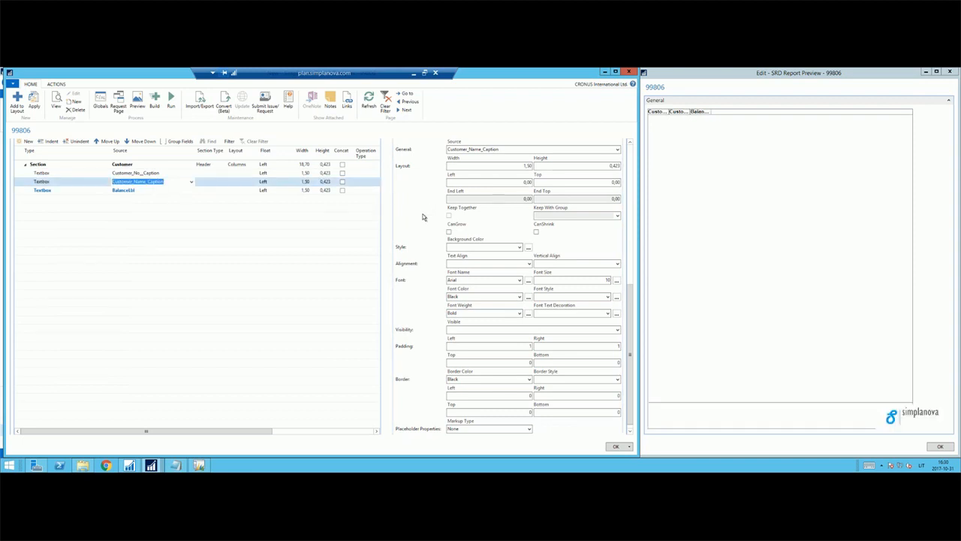
# Add the Customer table with its No., Name and Balance (LCY) fields from the dataset to the layout as a second section.
pyautogui.scroll(3, 426, 225)
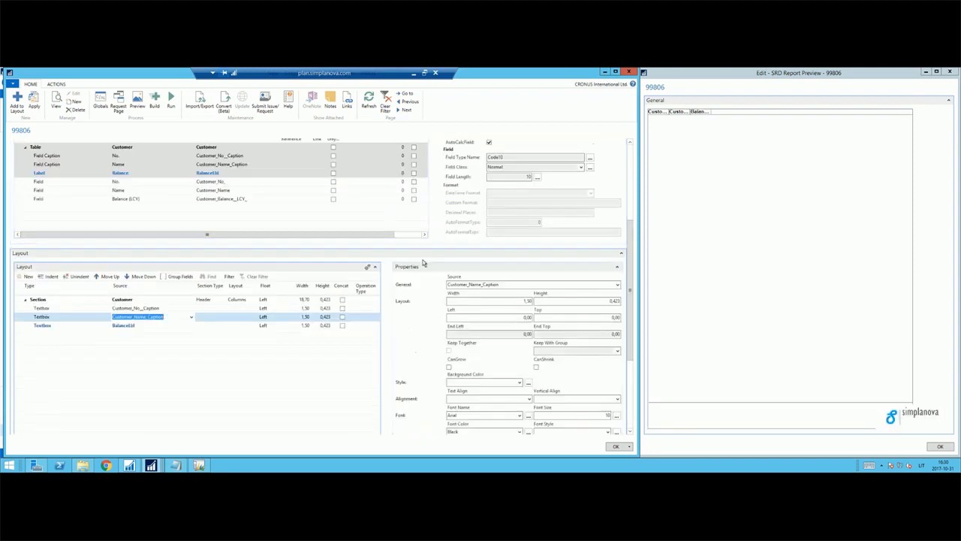
pyautogui.click(143, 182)
pyautogui.click(139, 160)
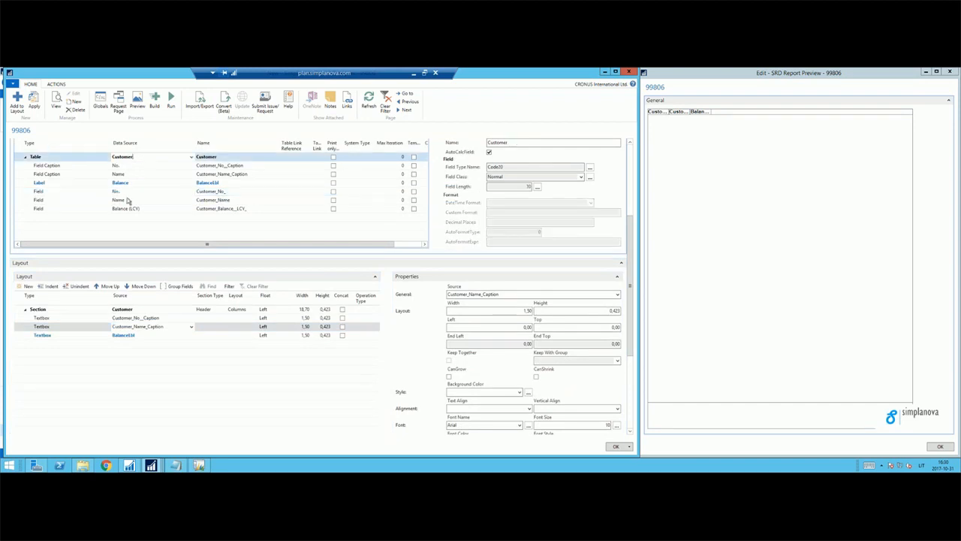
pyautogui.click(143, 337)
pyautogui.scroll(3, 418, 231)
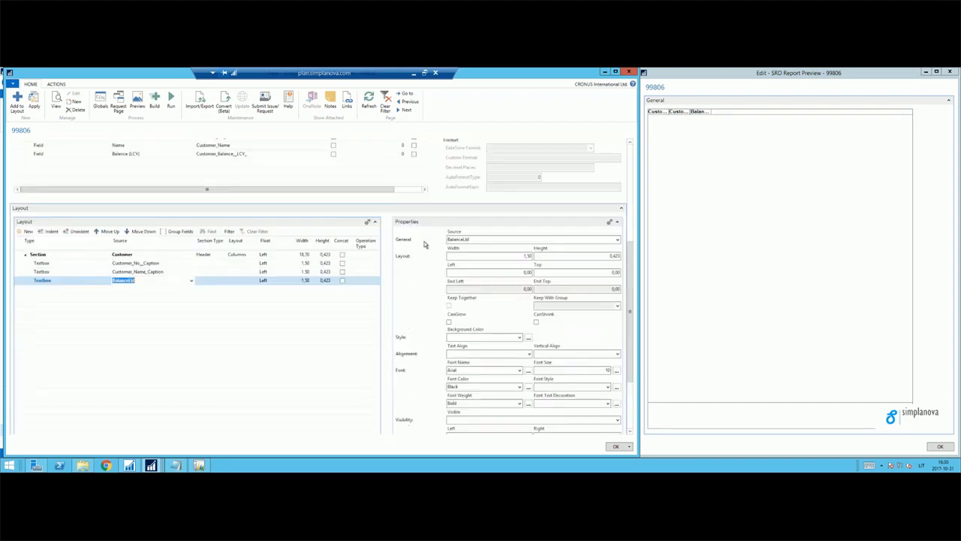
pyautogui.scroll(3, 133, 279)
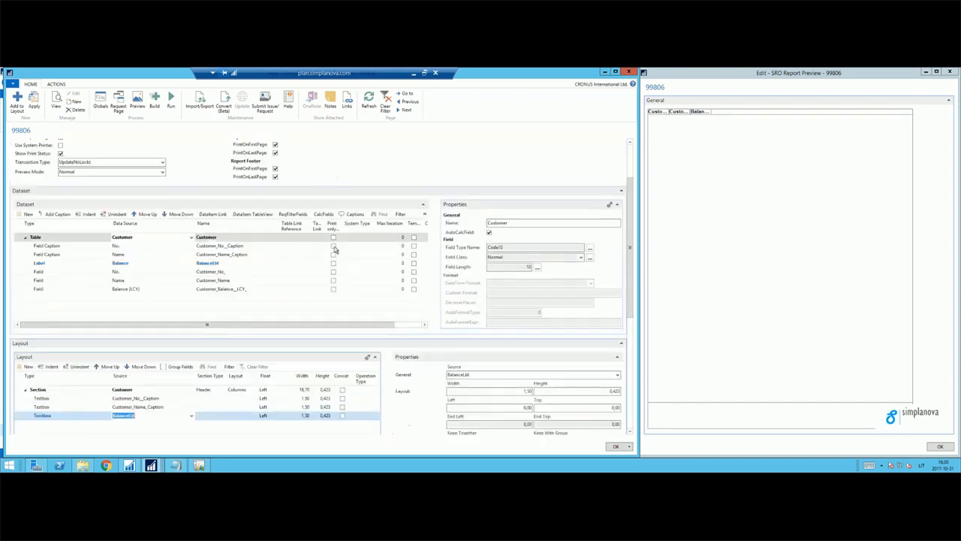
pyautogui.click(128, 289)
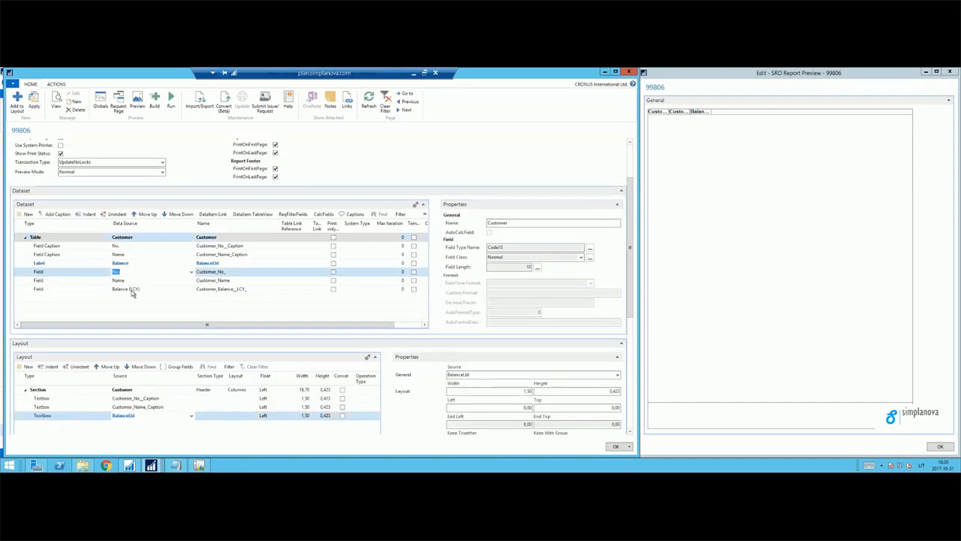
pyautogui.click(16, 103)
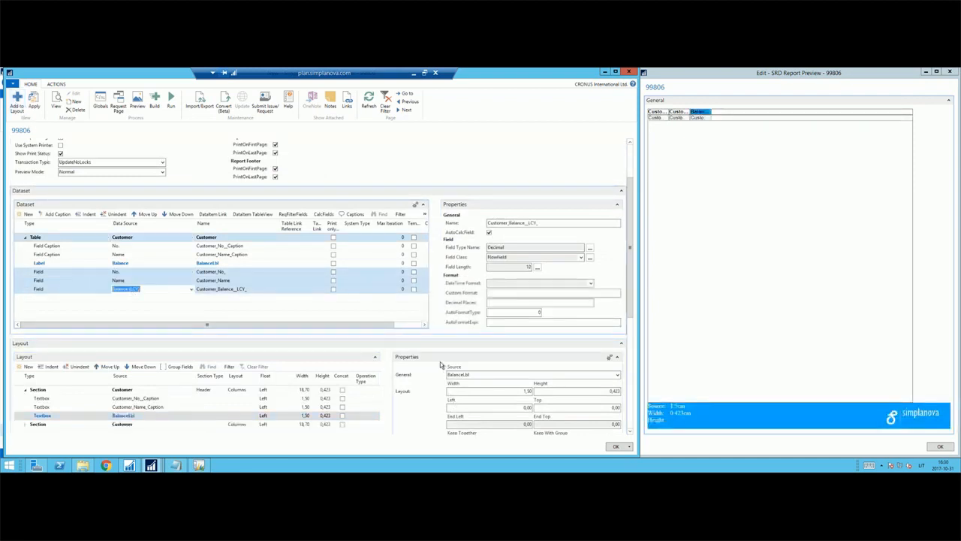
# Expand the second Customer section and set its section type to Body.
pyautogui.scroll(-6, 209, 243)
pyautogui.click(25, 192)
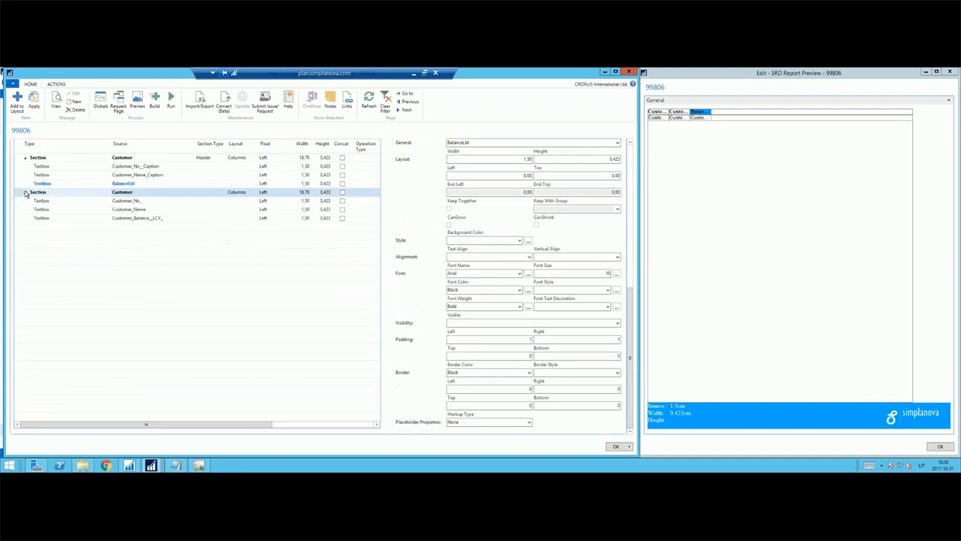
pyautogui.click(212, 194)
pyautogui.write('B')
pyautogui.click(197, 218)
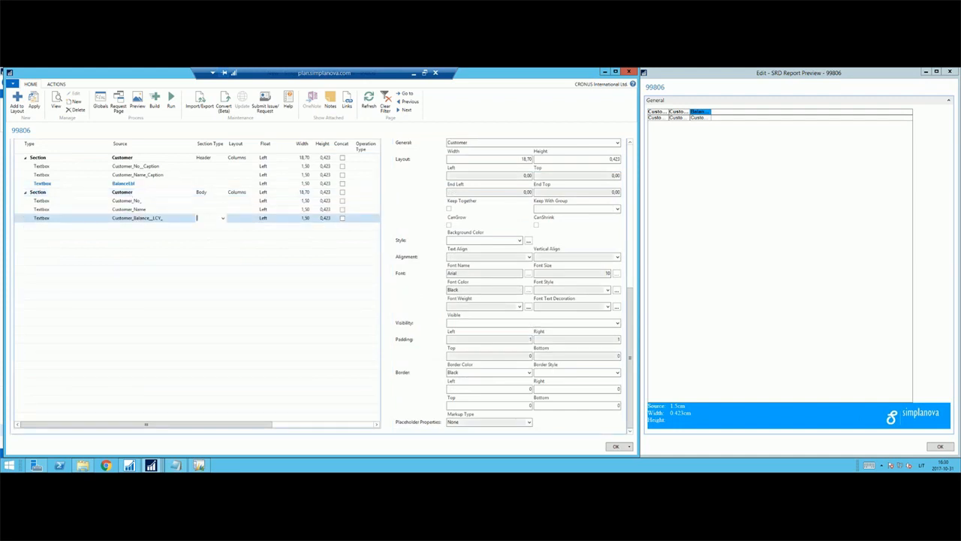
# Add the same Customer fields to the layout once more as a third section and set its section type to Footer.
pyautogui.click(17, 105)
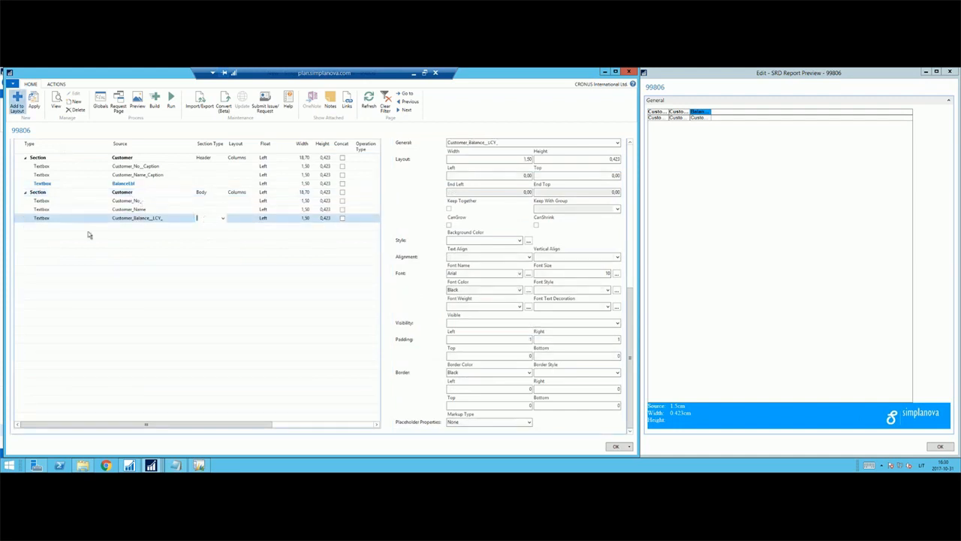
pyautogui.click(27, 228)
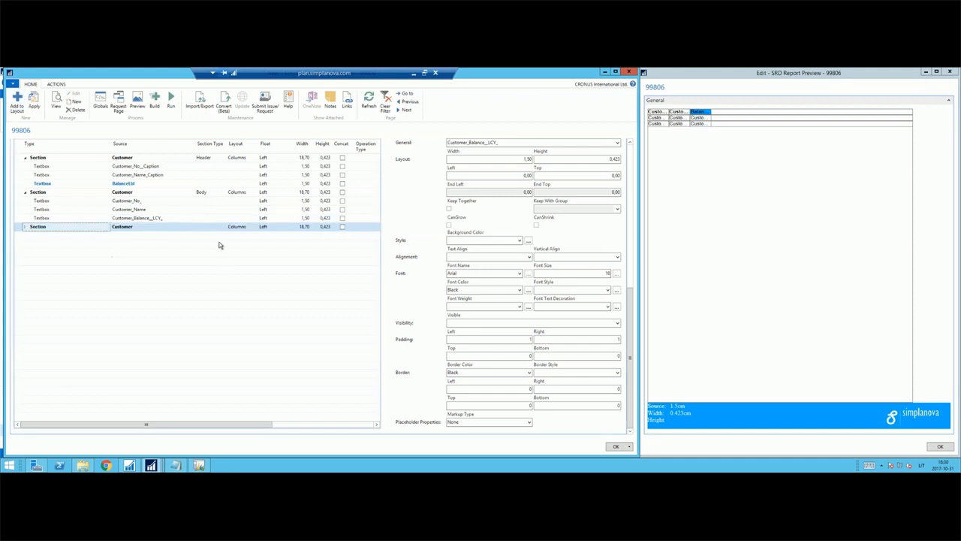
pyautogui.click(27, 229)
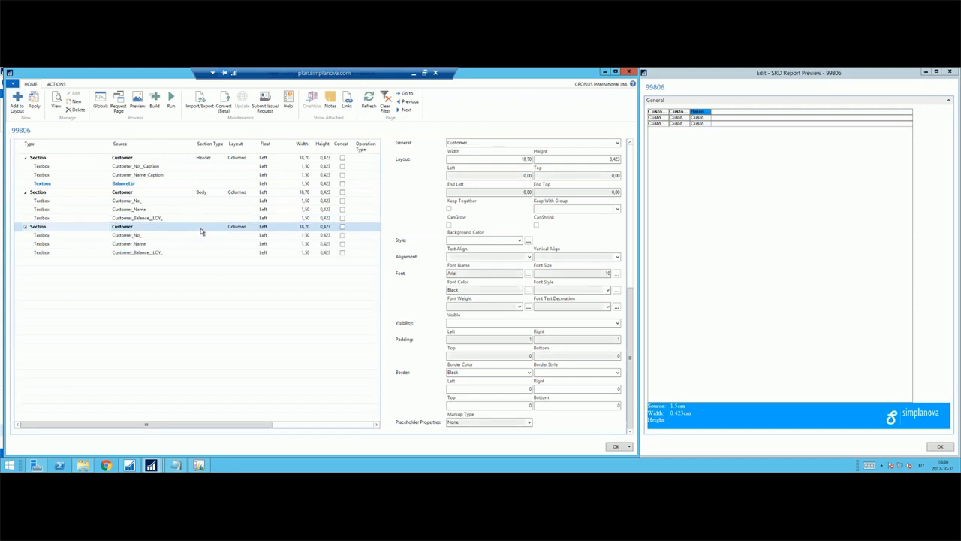
pyautogui.click(199, 227)
pyautogui.write('f')
pyautogui.click(202, 247)
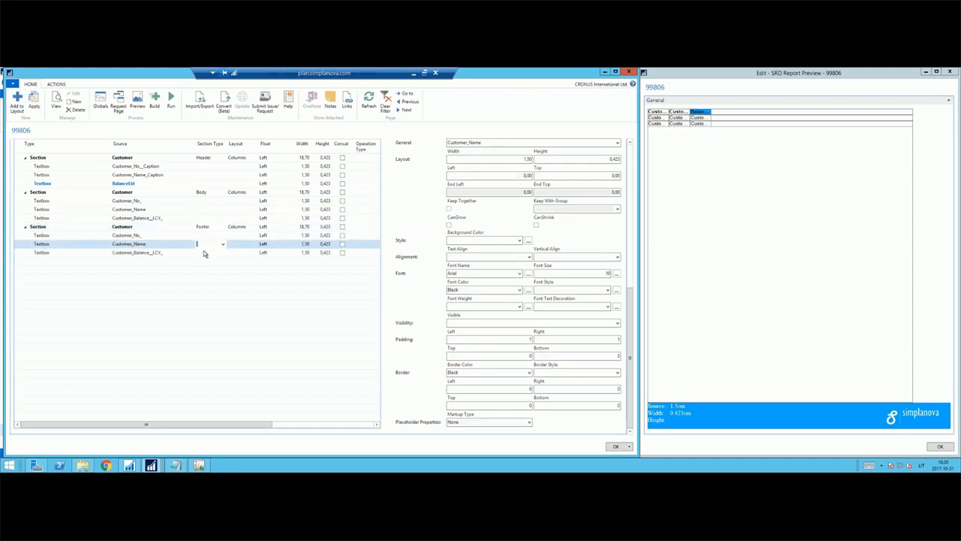
pyautogui.click(202, 251)
# Clear the sources of the No. and Name textboxes in the footer section, keeping both textboxes empty.
pyautogui.click(159, 244)
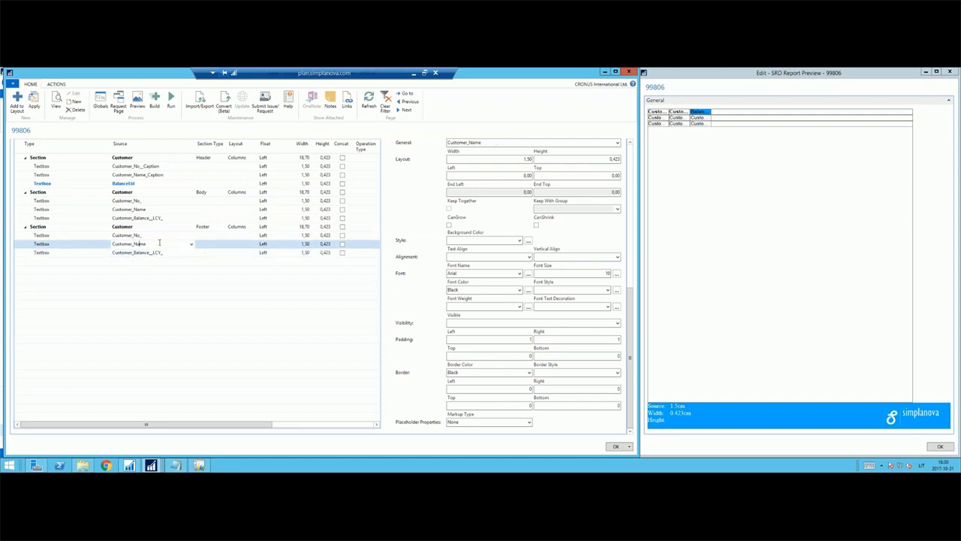
pyautogui.press('Up')
pyautogui.press('Down')
pyautogui.press('Up')
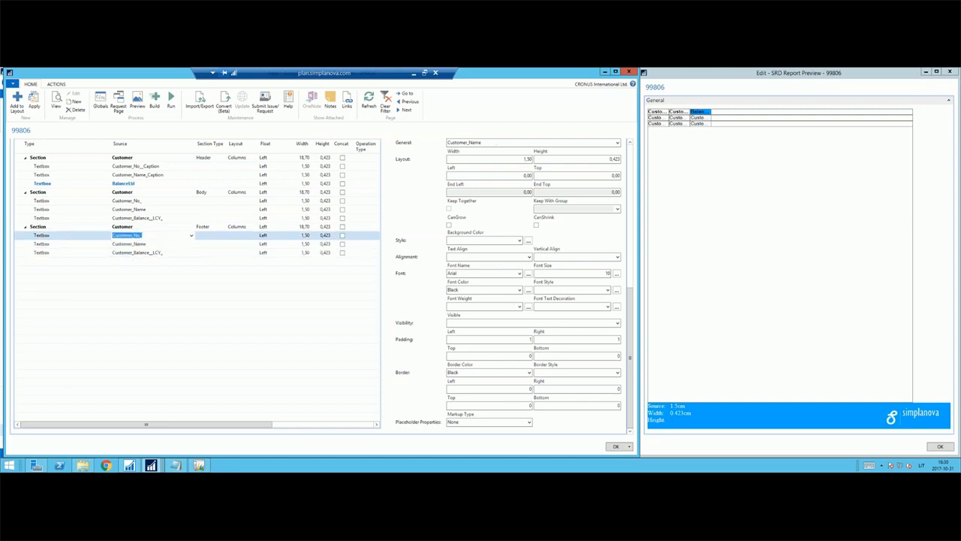
pyautogui.press('Down')
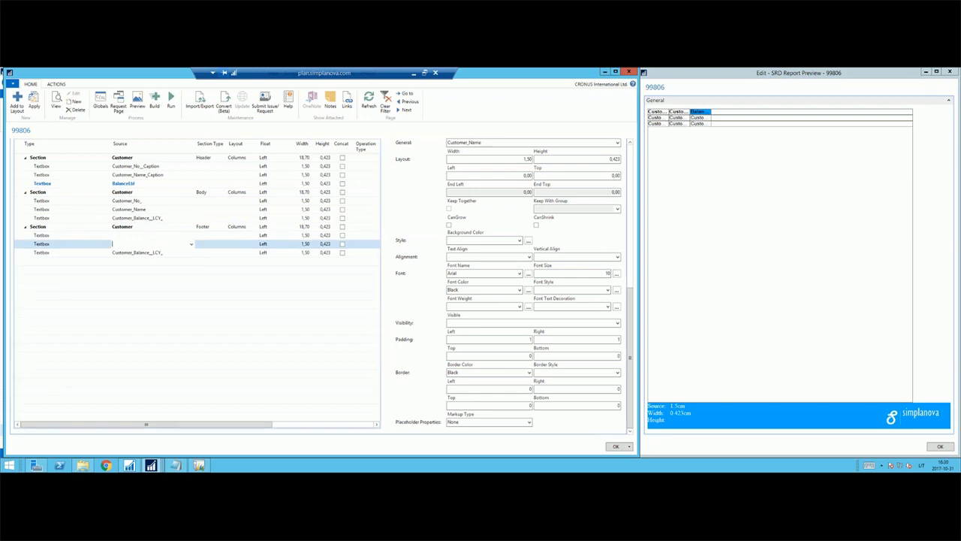
pyautogui.press('Down')
pyautogui.press('Up')
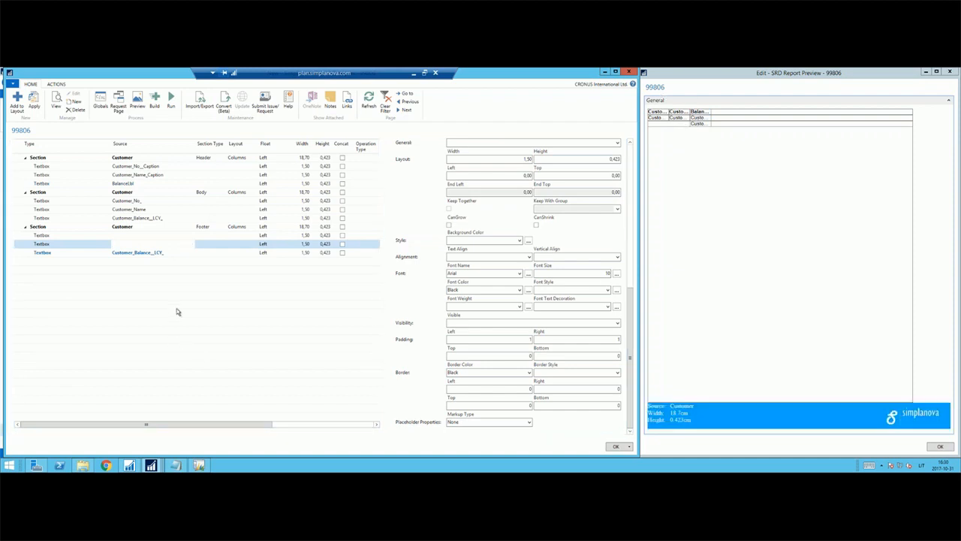
# Set the operation type of the Balance (LCY) textbox in the footer section to Sum.
pyautogui.click(166, 254)
pyautogui.press('Tab')
pyautogui.press('Tab')
pyautogui.press('Tab')
pyautogui.press('Tab')
pyautogui.press('Tab')
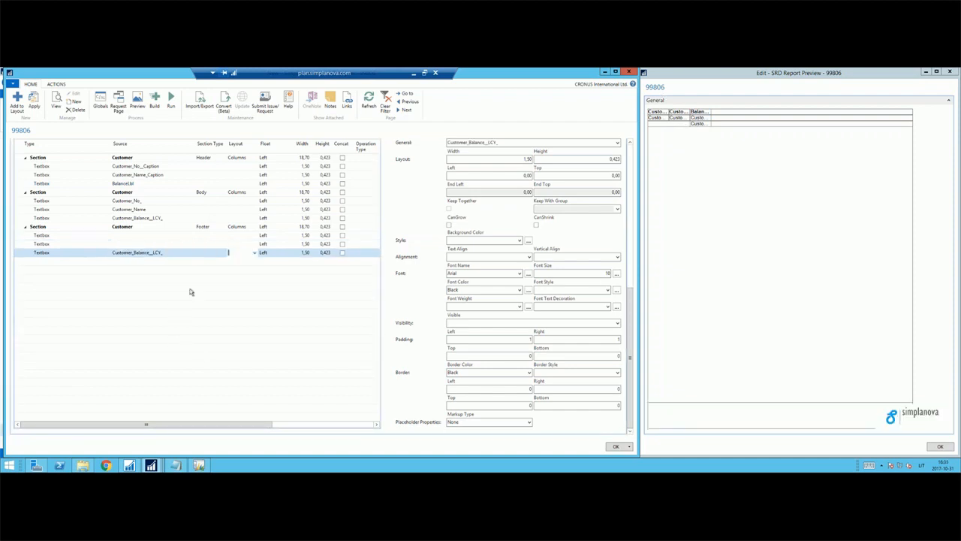
pyautogui.press('Tab')
pyautogui.press('Tab')
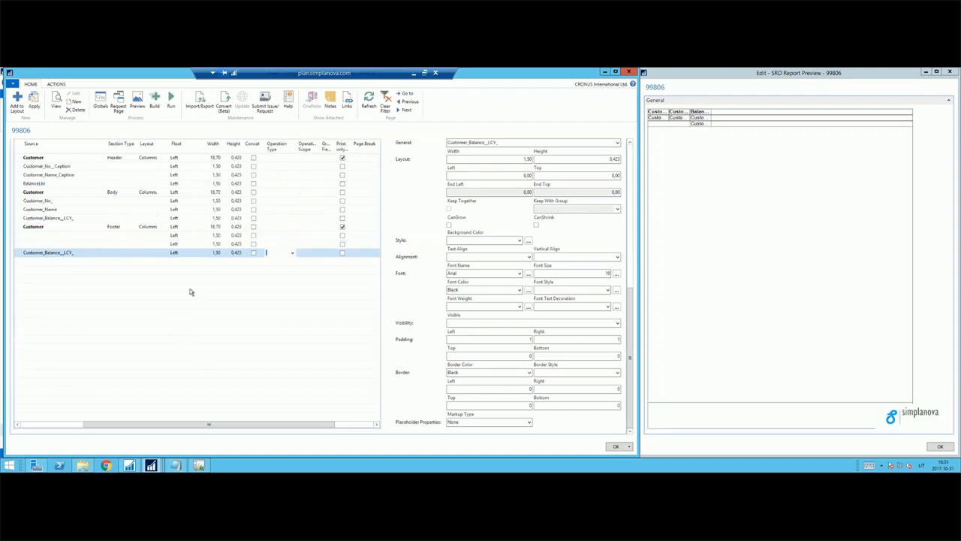
pyautogui.press('Up')
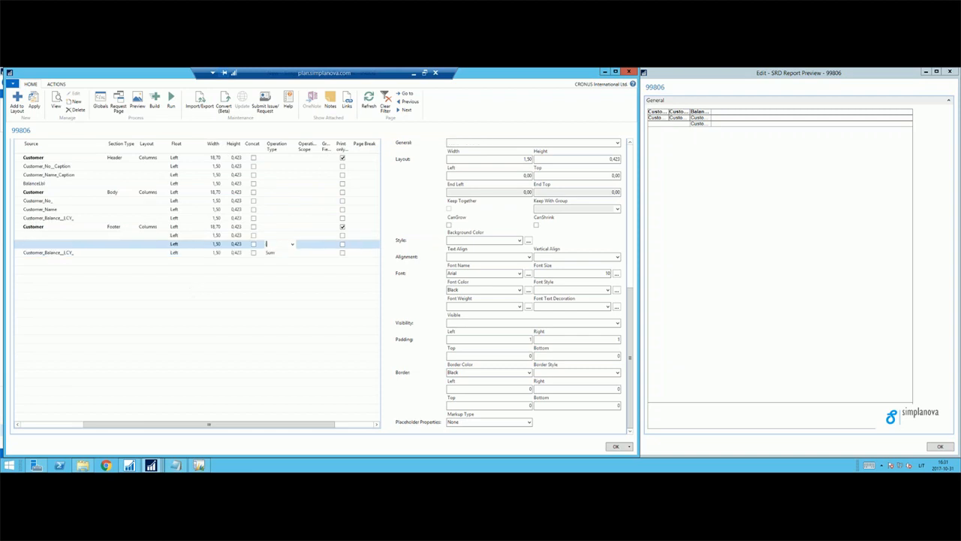
pyautogui.press('Down')
pyautogui.press('Up')
pyautogui.press('Home')
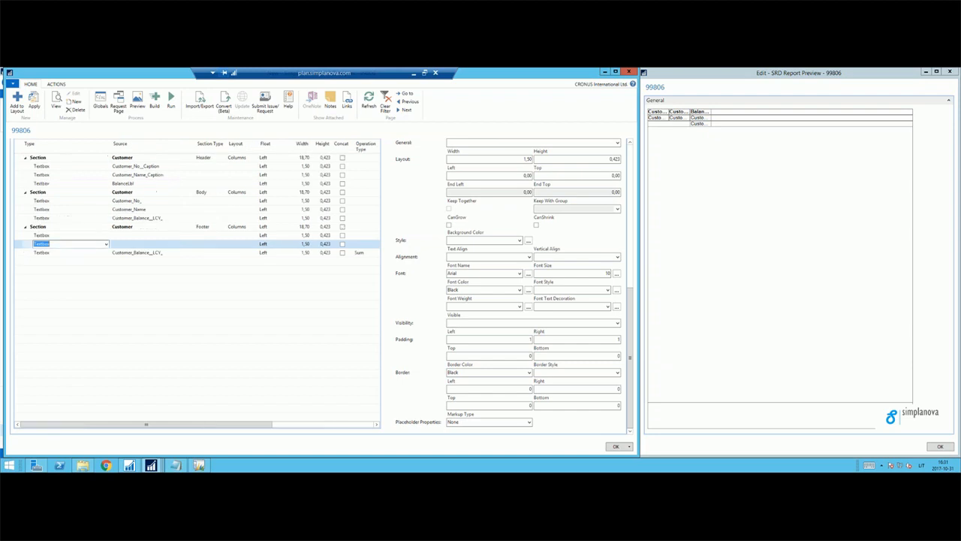
pyautogui.press('Tab')
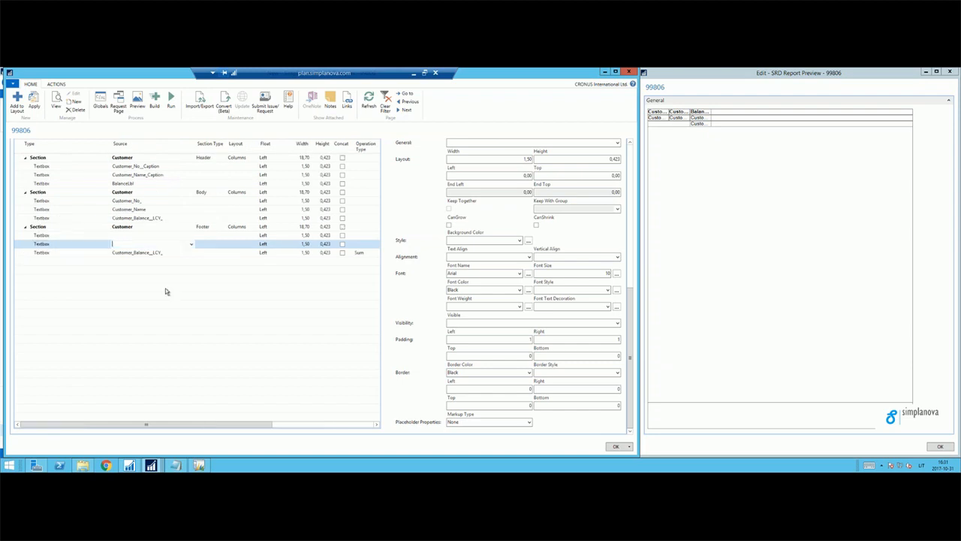
pyautogui.click(151, 253)
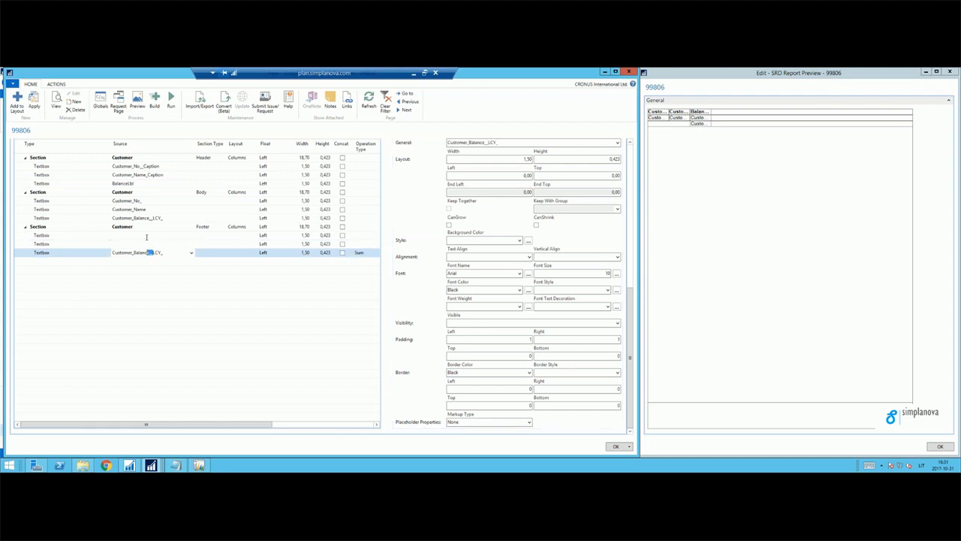
pyautogui.keyDown('ctrl'); pyautogui.click(146, 235); pyautogui.keyUp('ctrl')
pyautogui.keyDown('ctrl'); pyautogui.click(143, 218); pyautogui.keyUp('ctrl')
pyautogui.keyDown('ctrl'); pyautogui.click(143, 209); pyautogui.keyUp('ctrl')
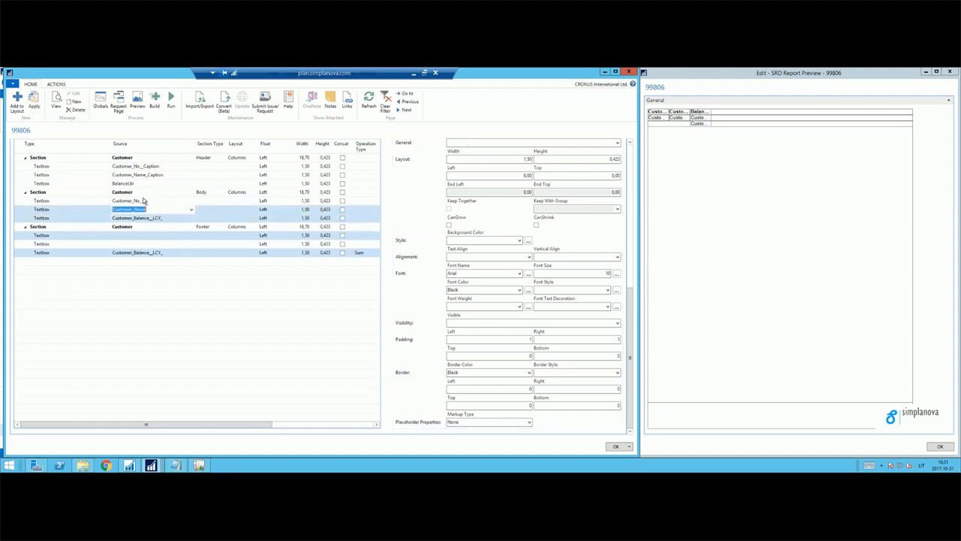
pyautogui.keyDown('ctrl'); pyautogui.click(143, 200); pyautogui.keyUp('ctrl')
pyautogui.keyDown('ctrl'); pyautogui.click(143, 192); pyautogui.keyUp('ctrl')
# Set the width of all nine textboxes in the header, body and footer sections to 3,00.
pyautogui.click(143, 251)
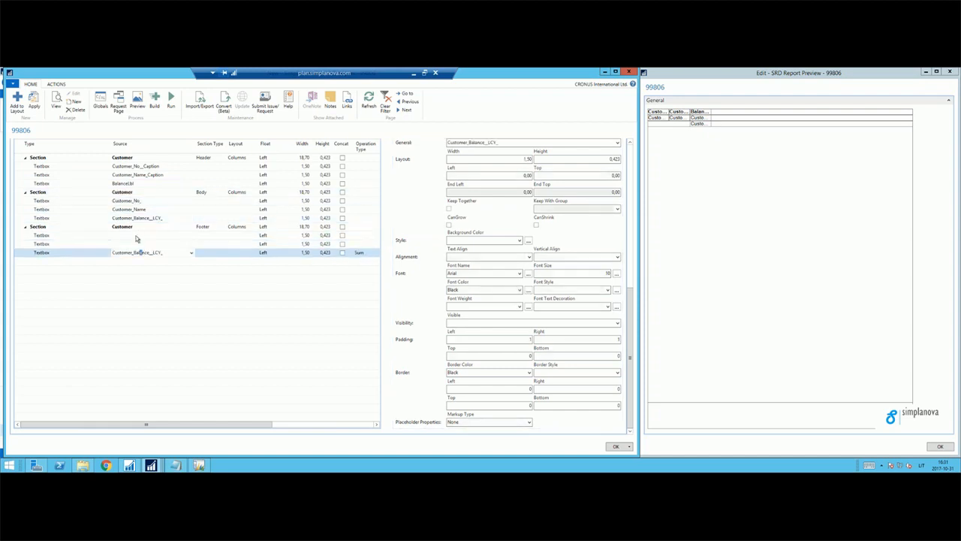
pyautogui.moveTo(129, 248); pyautogui.dragTo(135, 170)
pyautogui.click(525, 159)
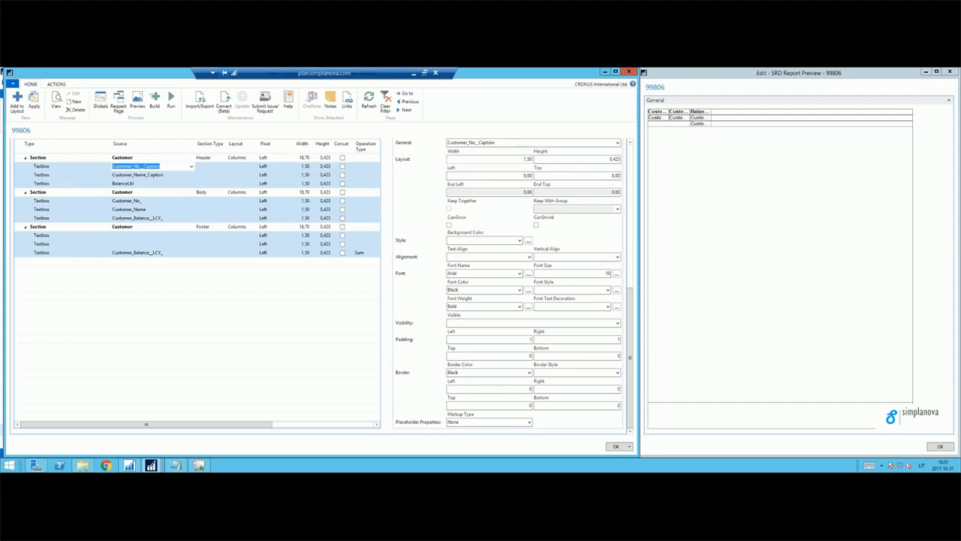
pyautogui.click(525, 175)
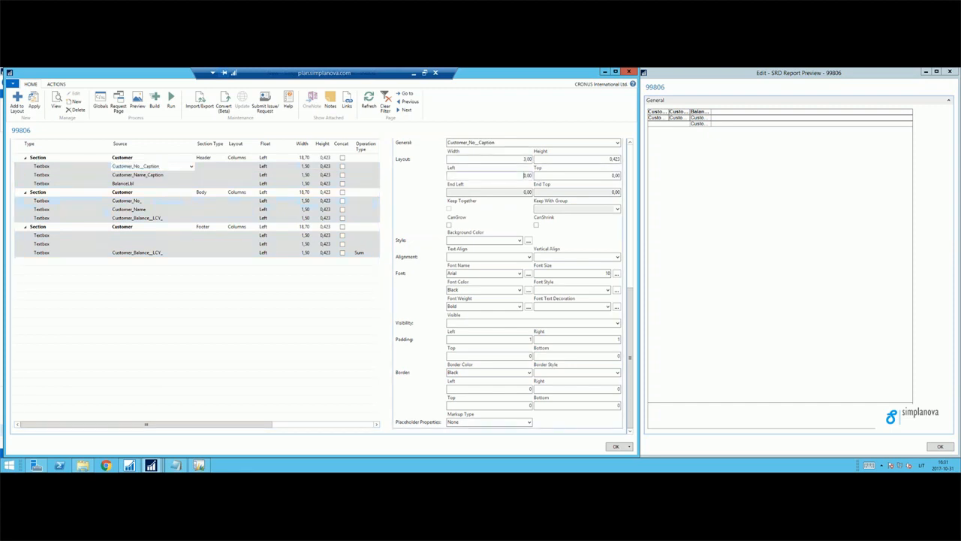
pyautogui.click(33, 108)
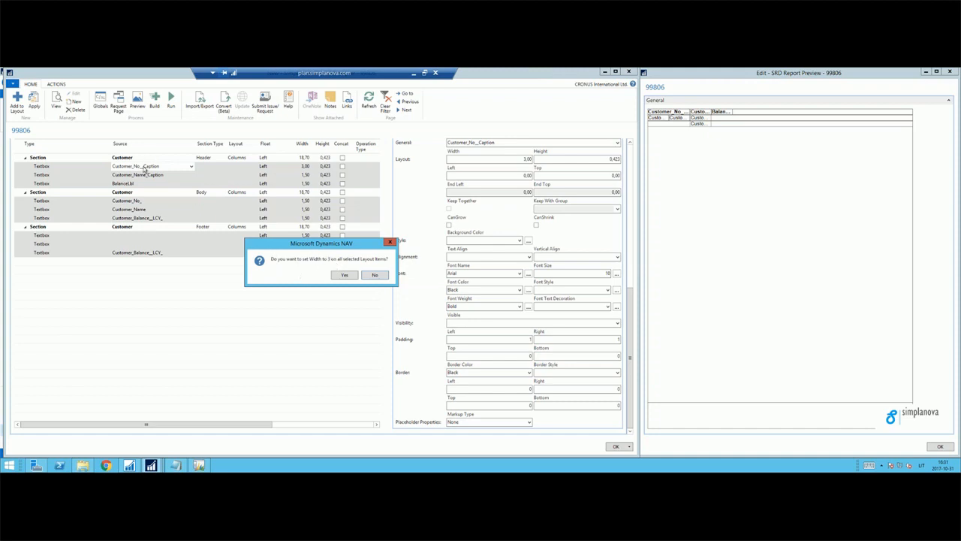
pyautogui.click(344, 276)
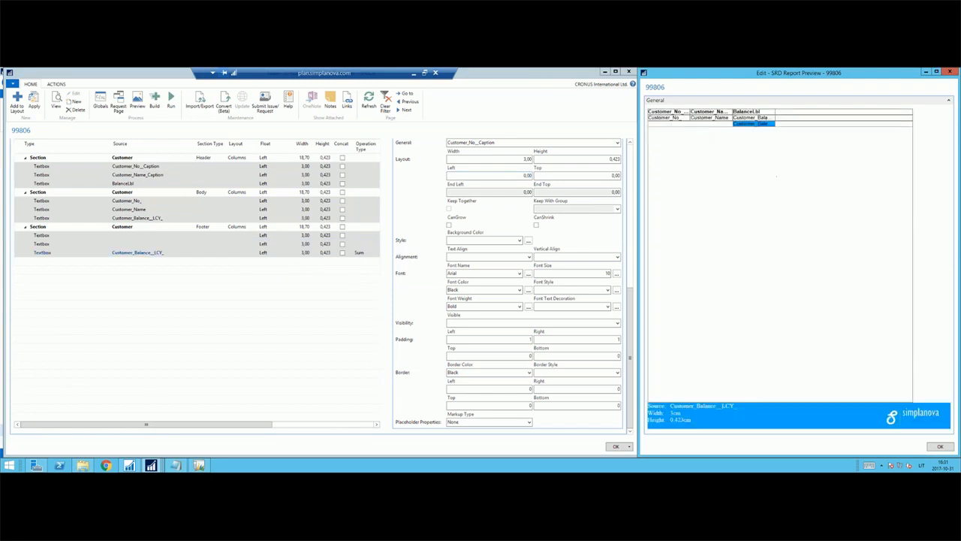
# Add a Label with the data source Total below the Balance (LCY) field in the Customer dataset.
pyautogui.click(177, 254)
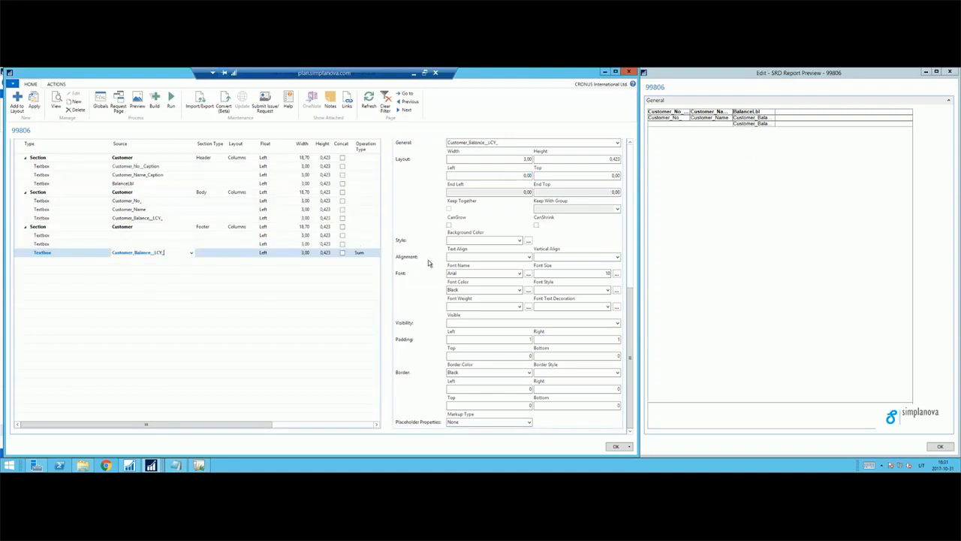
pyautogui.scroll(5, 428, 265)
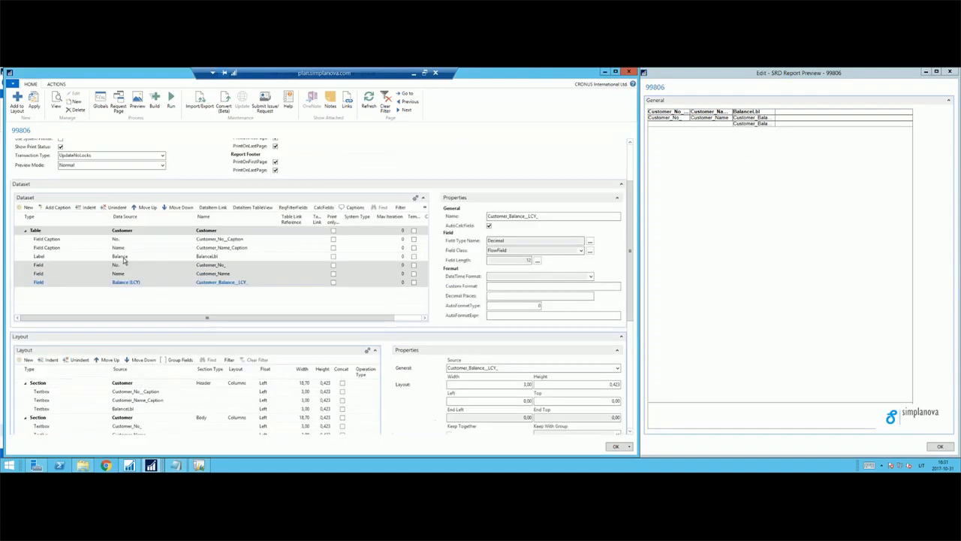
pyautogui.click(135, 281)
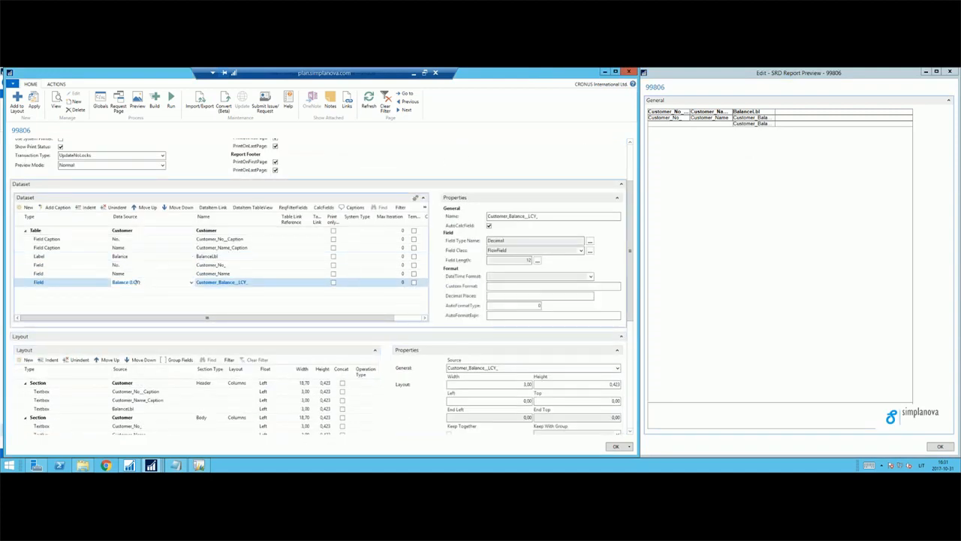
pyautogui.click(38, 291)
pyautogui.write('field')
pyautogui.press('Tab')
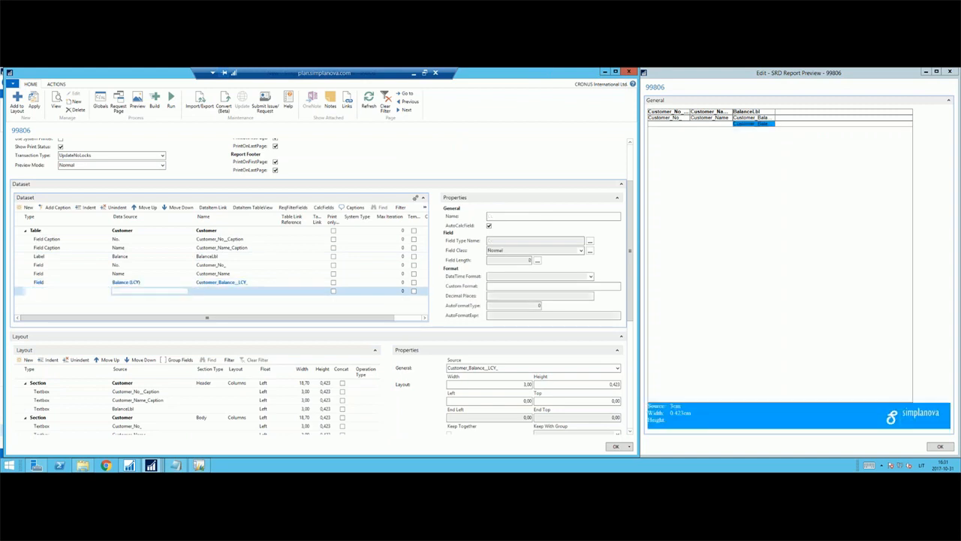
pyautogui.write('Total')
pyautogui.press('Up')
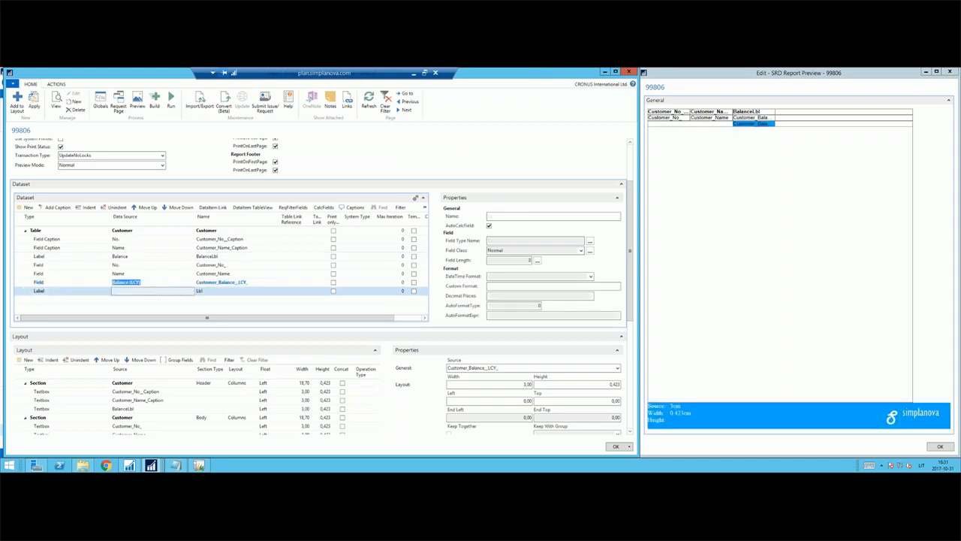
pyautogui.press('Down')
# Set the source of the second textbox in the footer section to TotalLbl.
pyautogui.scroll(-1, 407, 401)
pyautogui.scroll(-4, 406, 401)
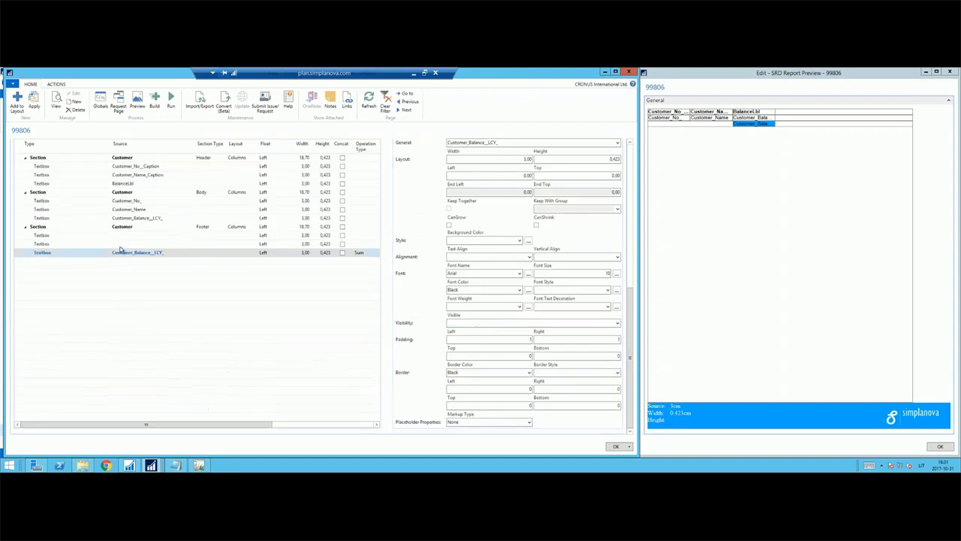
pyautogui.click(113, 244)
pyautogui.write('totl')
pyautogui.press('Return')
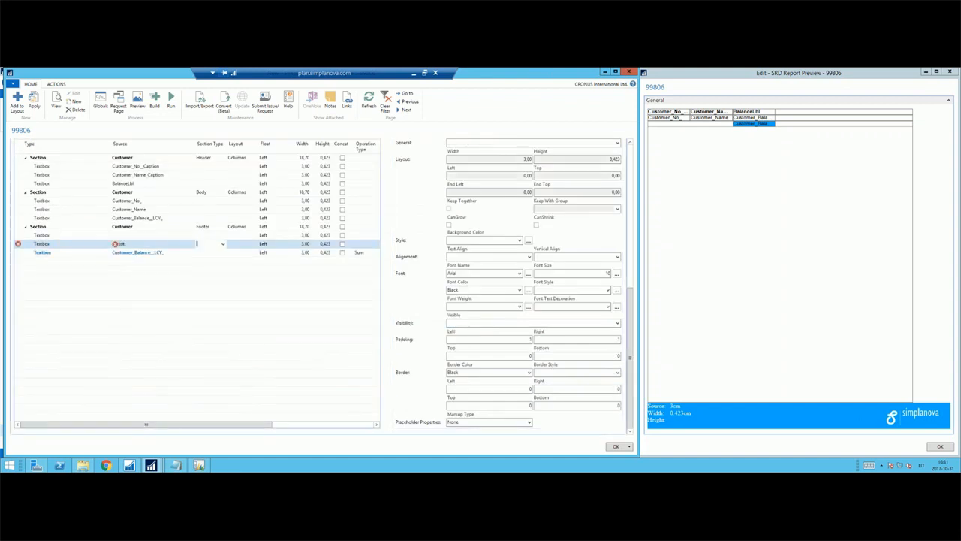
pyautogui.press('F2')
pyautogui.press('BackSpace')
pyautogui.press('Return')
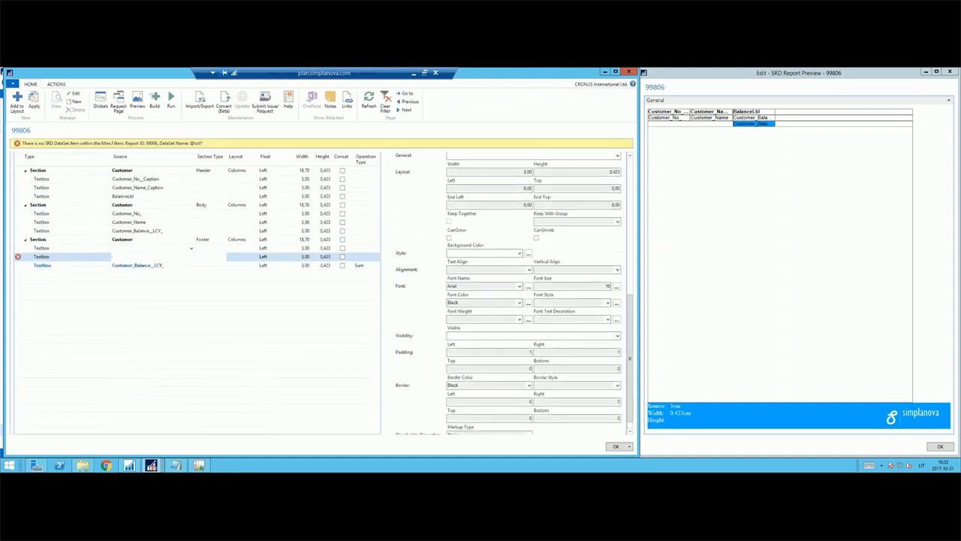
pyautogui.press('Left')
pyautogui.press('Up')
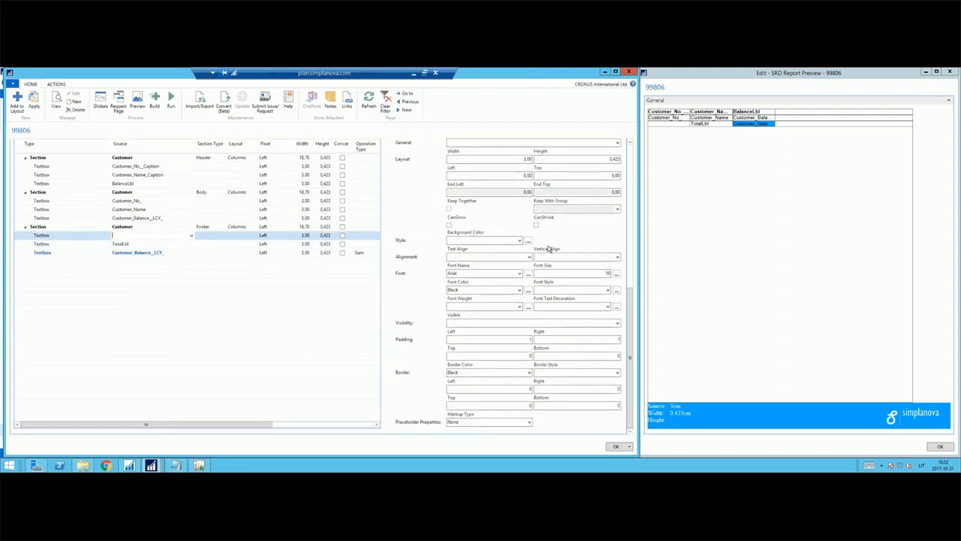
# Set the font weight of the TotalLbl and Balance (LCY) footer textboxes to Bold.
pyautogui.press('Down')
pyautogui.press('Down')
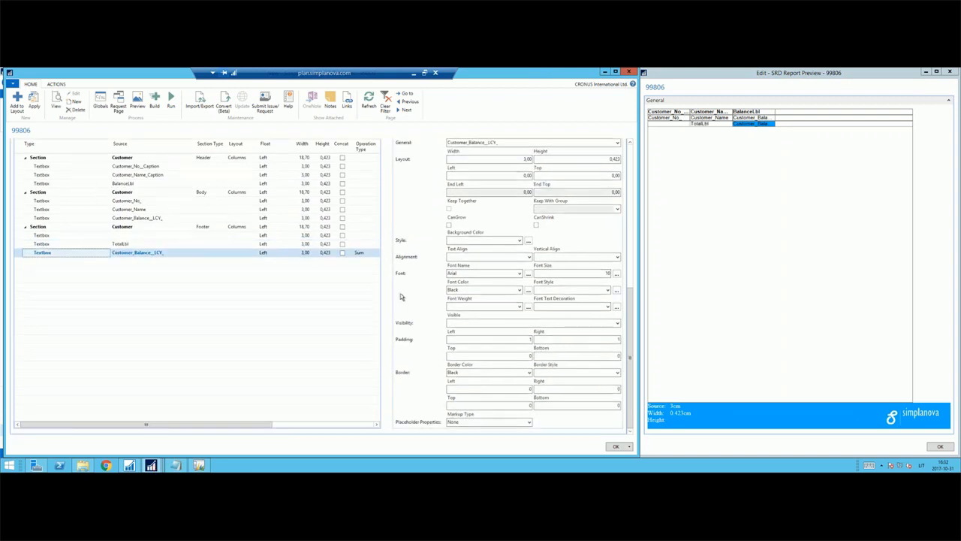
pyautogui.click(135, 245)
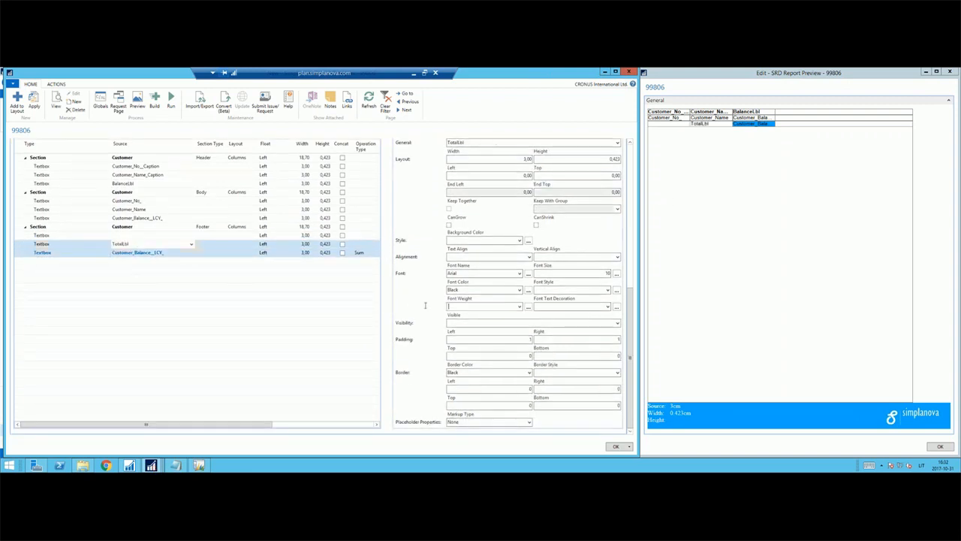
pyautogui.press('Return')
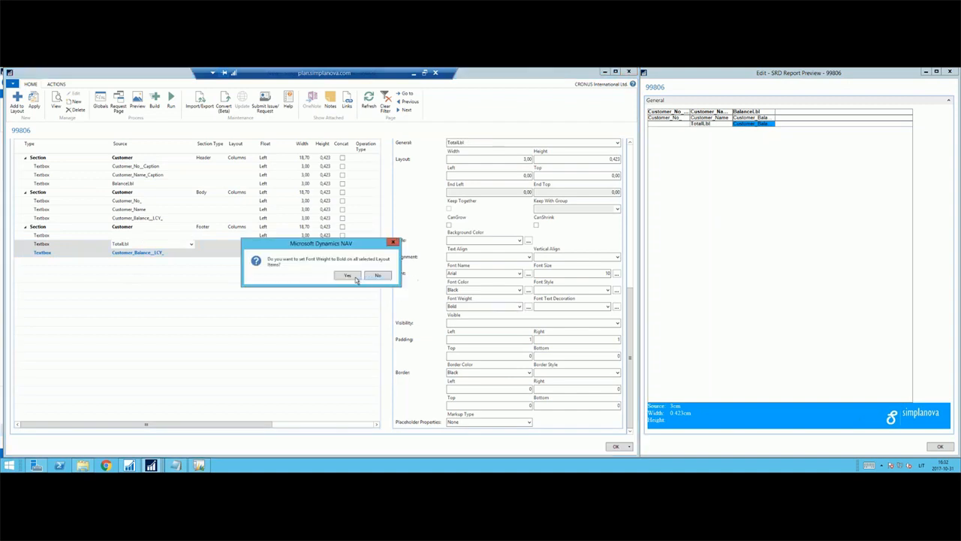
pyautogui.click(347, 276)
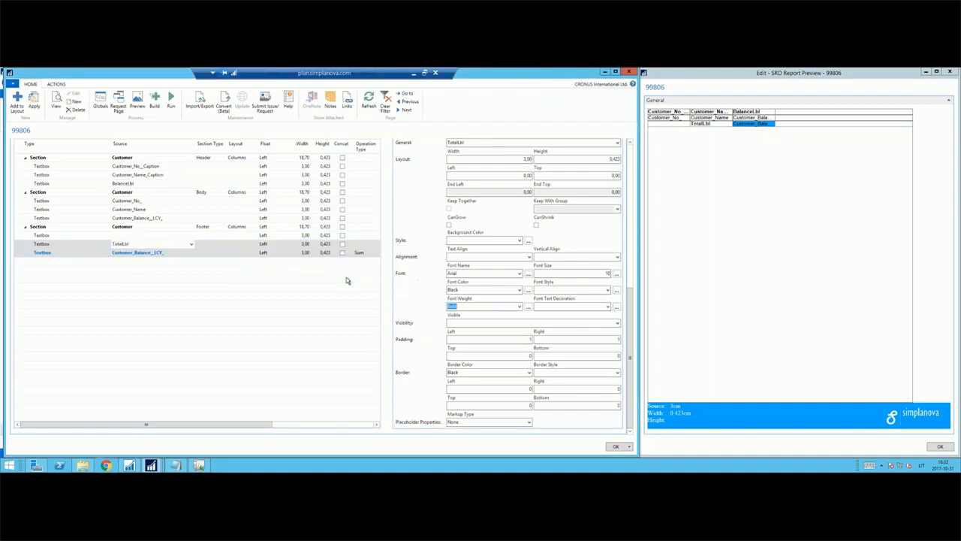
pyautogui.click(138, 235)
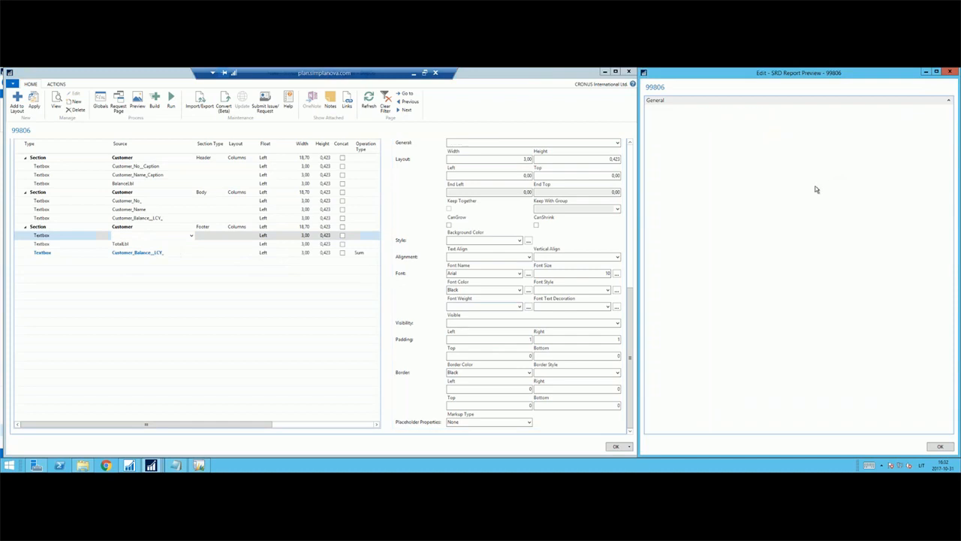
# Build report 99806 and close the resulting message.
pyautogui.scroll(6, 412, 211)
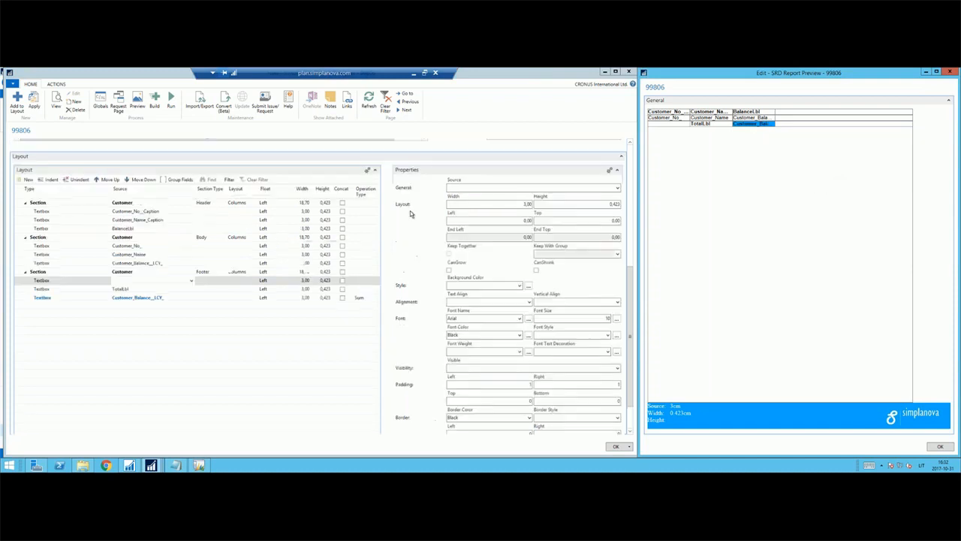
pyautogui.scroll(1, 402, 210)
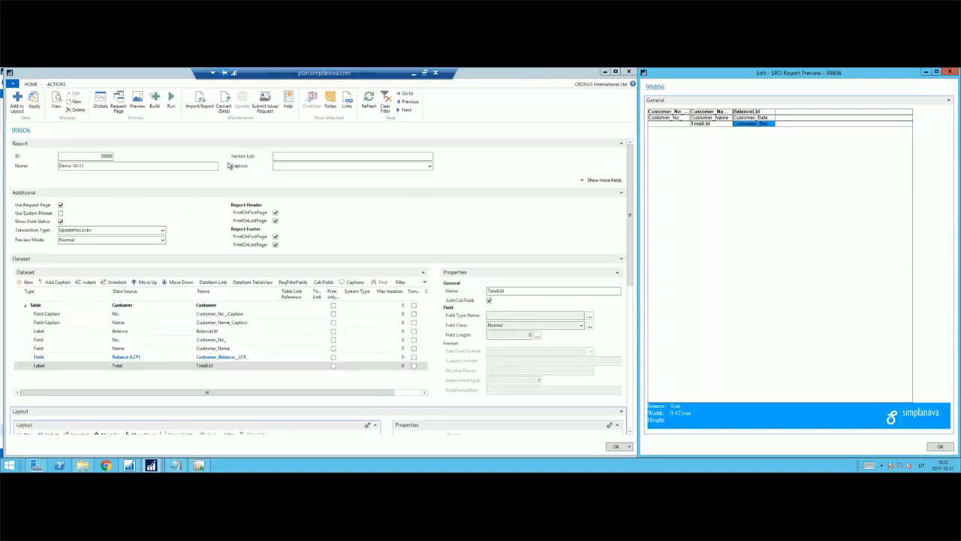
pyautogui.click(154, 104)
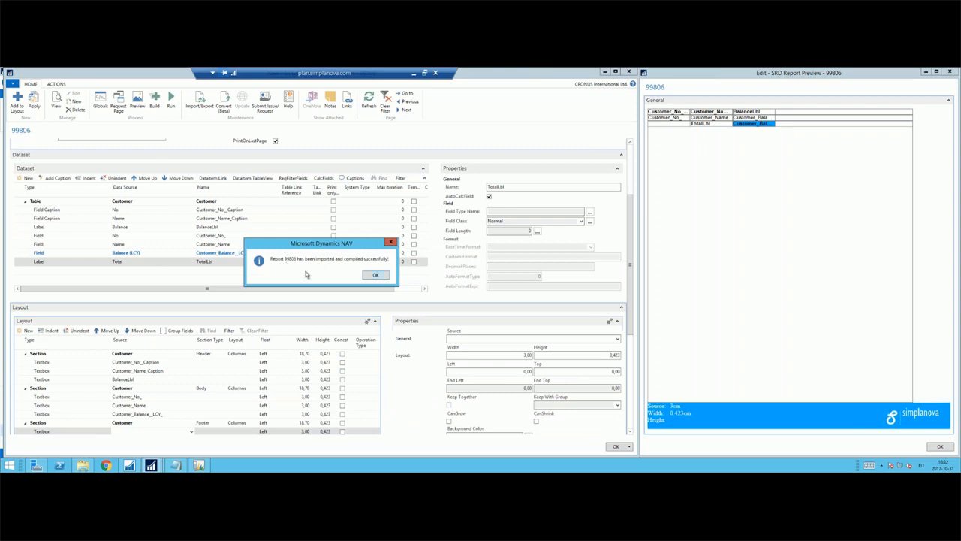
pyautogui.click(377, 276)
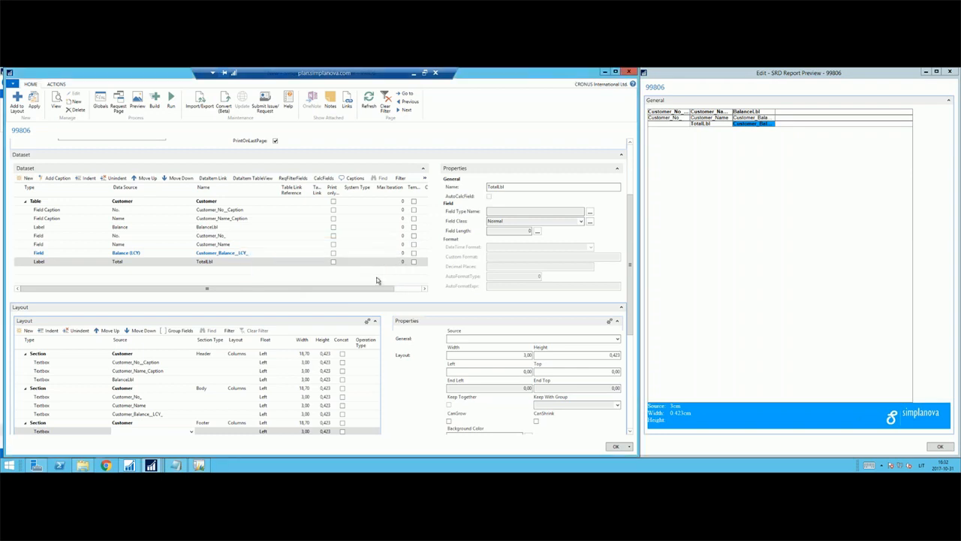
# Run the report Demo 10-31 without filters, examine its preview from column headings to the total row, and close it.
pyautogui.scroll(-4, 234, 277)
pyautogui.scroll(3, 399, 233)
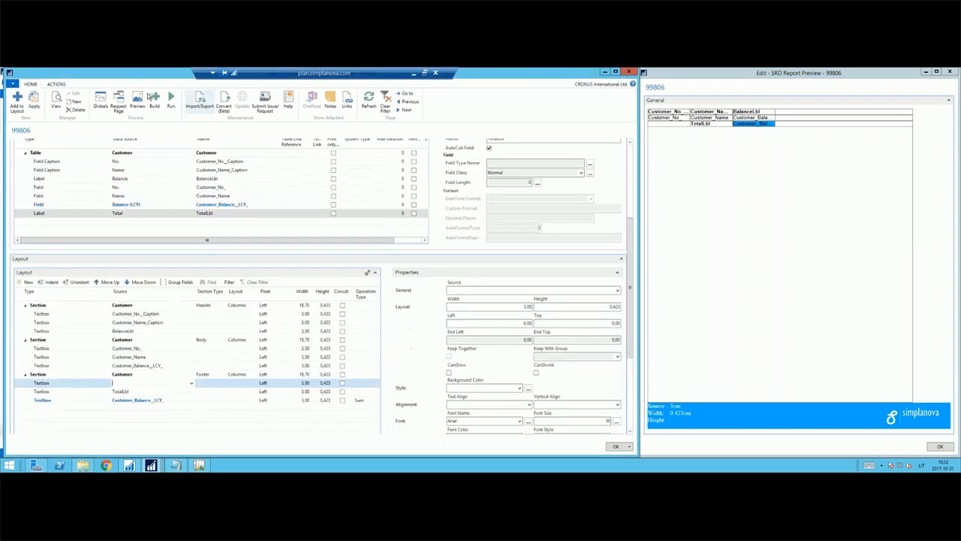
pyautogui.click(171, 100)
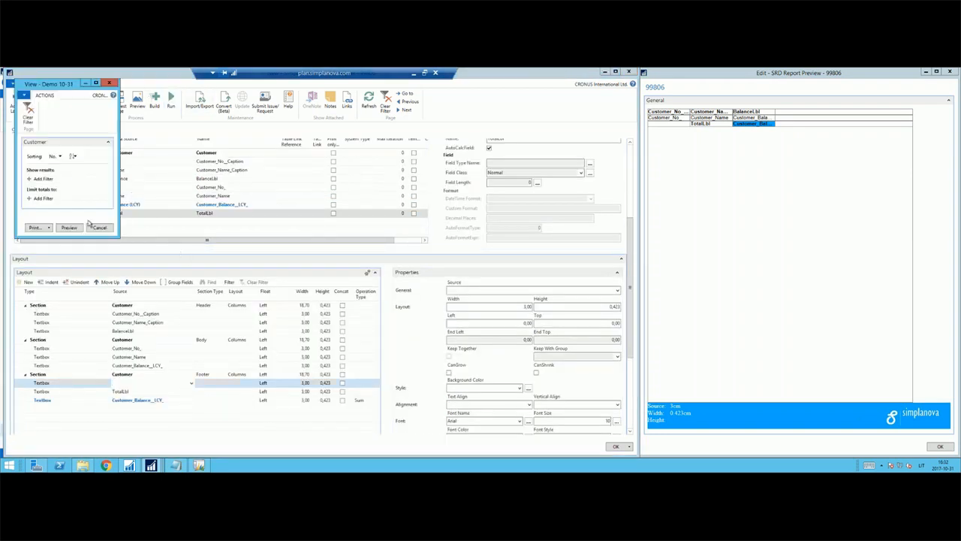
pyautogui.click(82, 226)
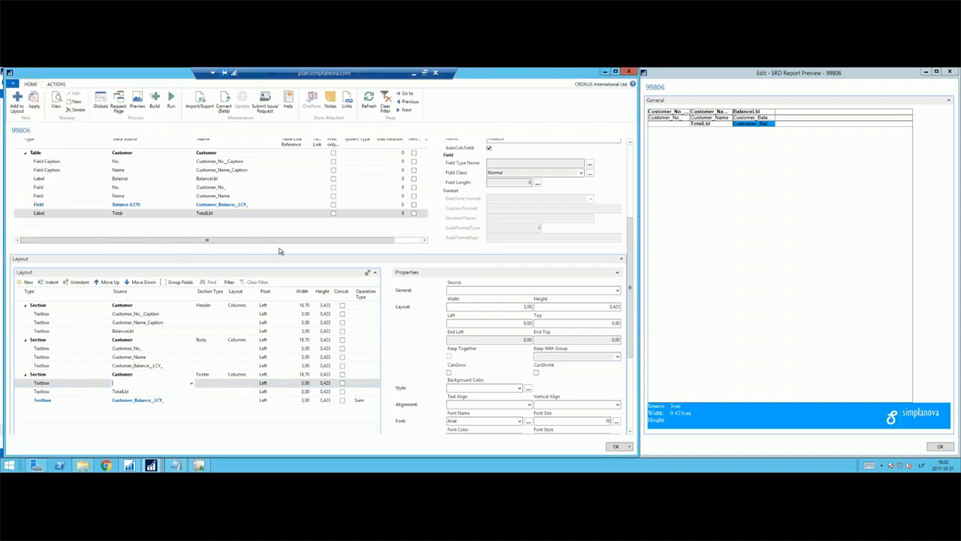
pyautogui.scroll(-10, 177, 190)
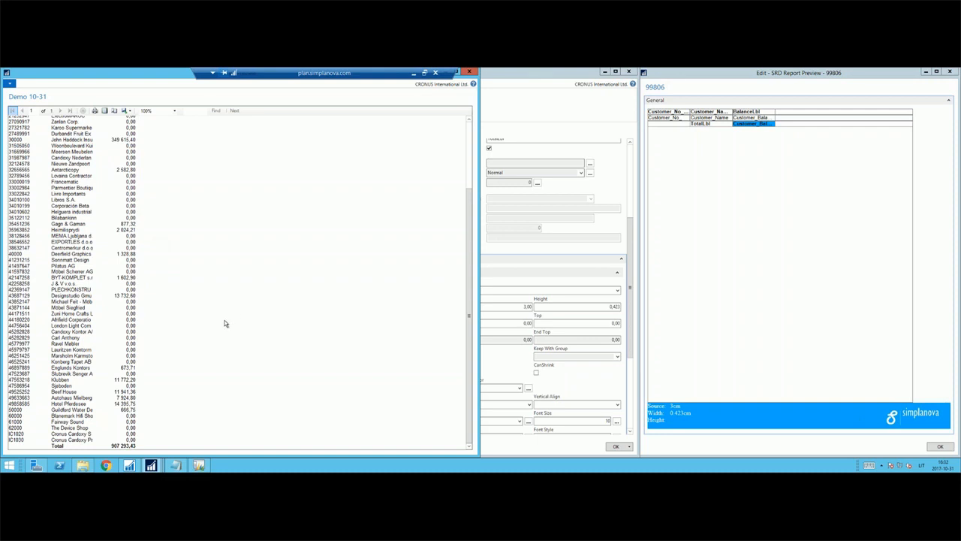
pyautogui.scroll(5, 223, 323)
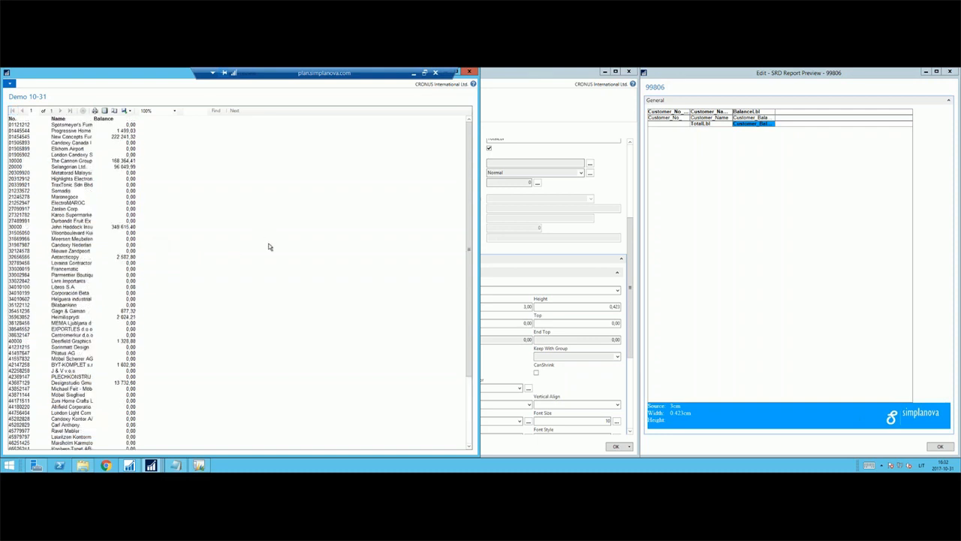
pyautogui.scroll(-5, 271, 240)
pyautogui.press('Escape')
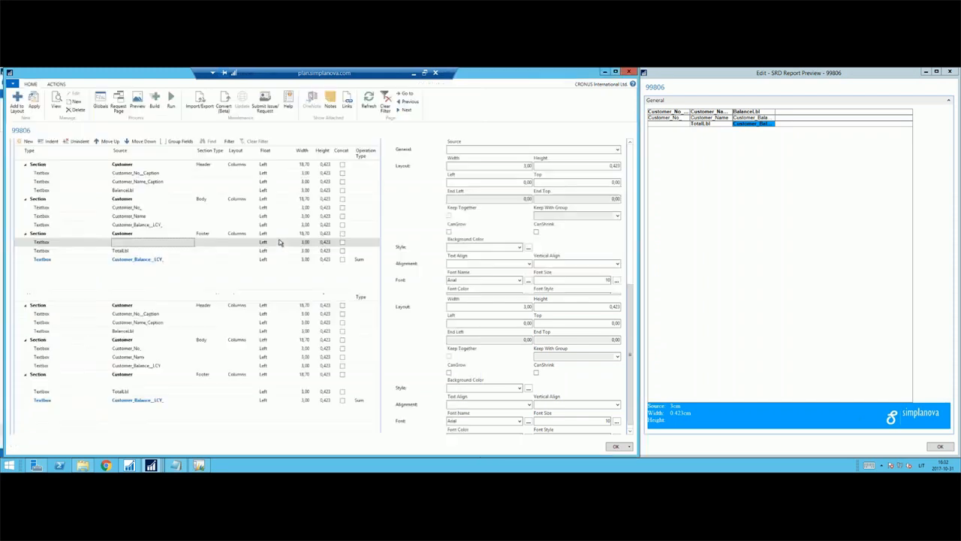
# Add a global variable named CustomerColor with data type Text to the report.
pyautogui.scroll(3, 430, 255)
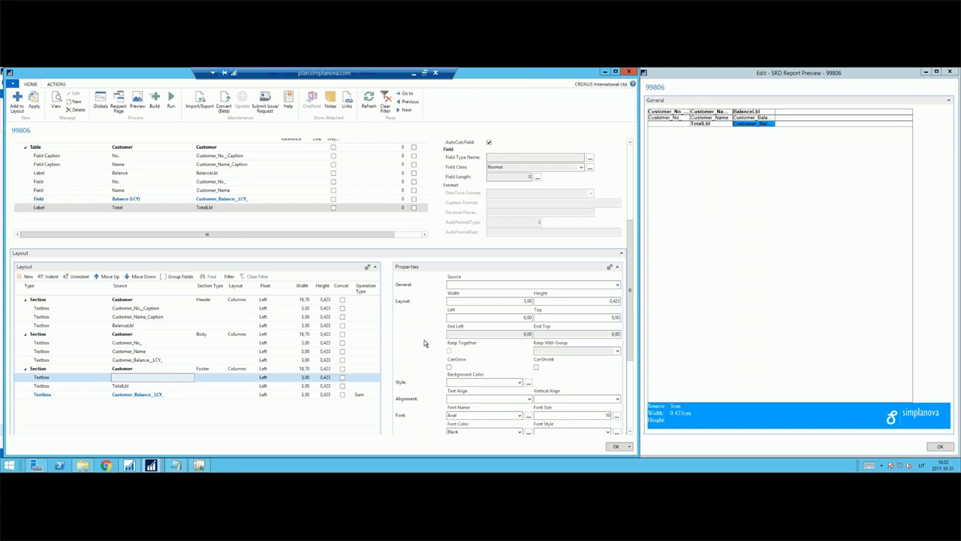
pyautogui.scroll(2, 422, 339)
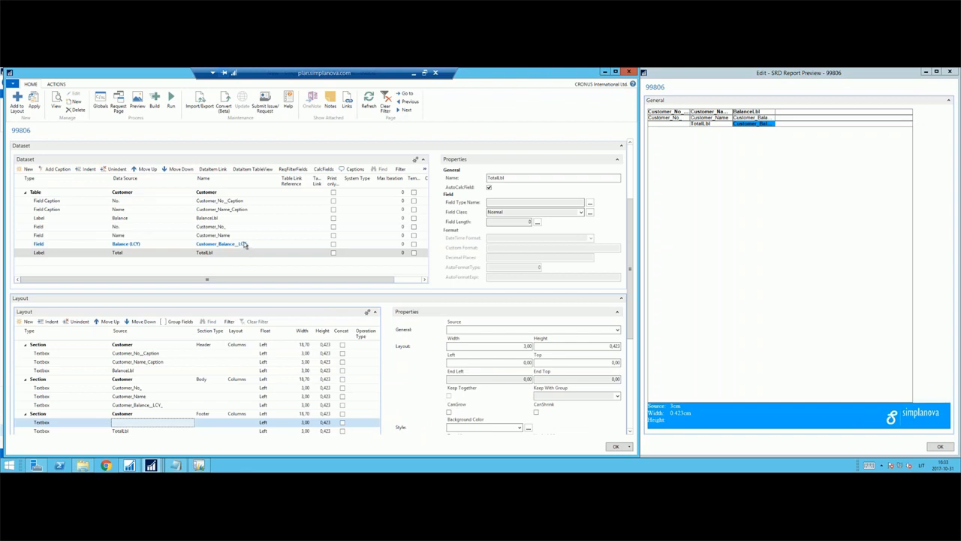
pyautogui.click(237, 244)
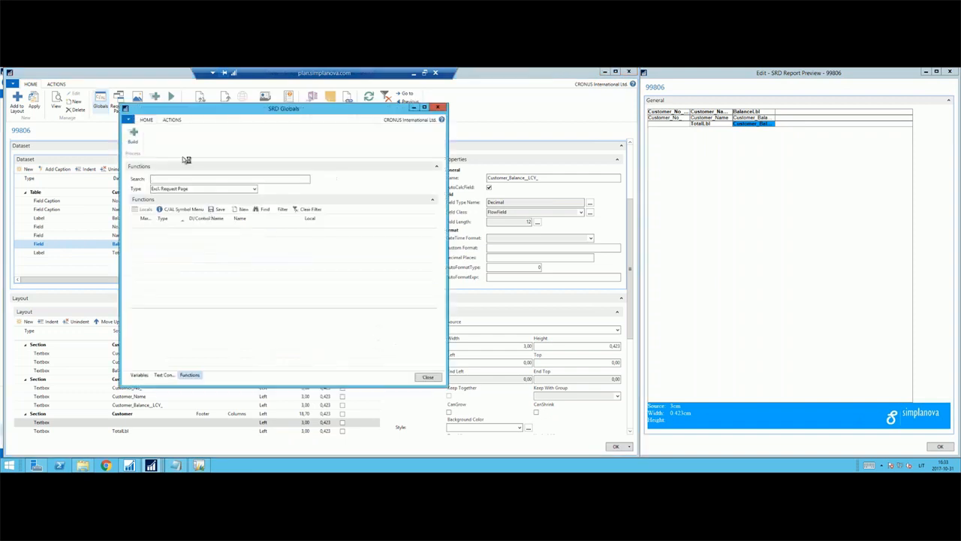
pyautogui.click(139, 375)
pyautogui.click(181, 214)
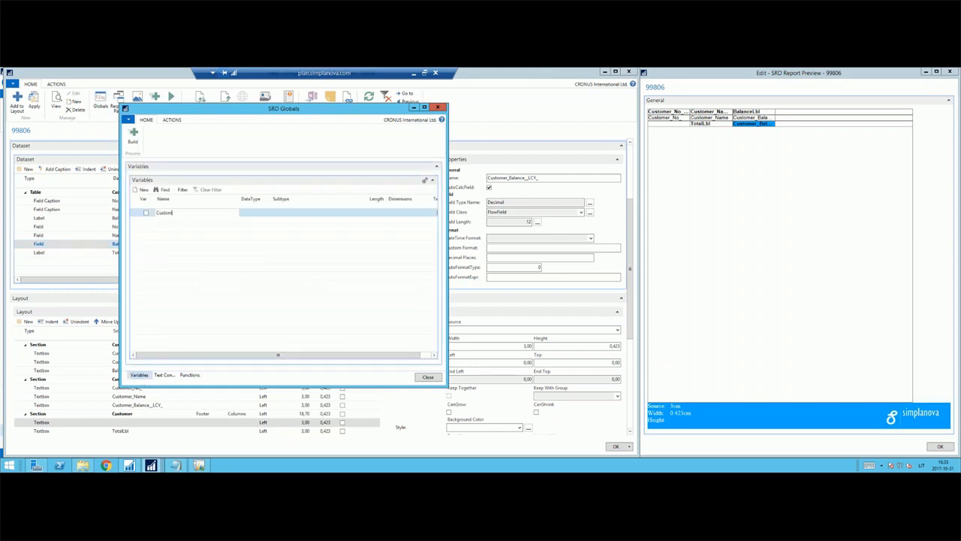
pyautogui.write('CustomerColor')
pyautogui.press('Tab')
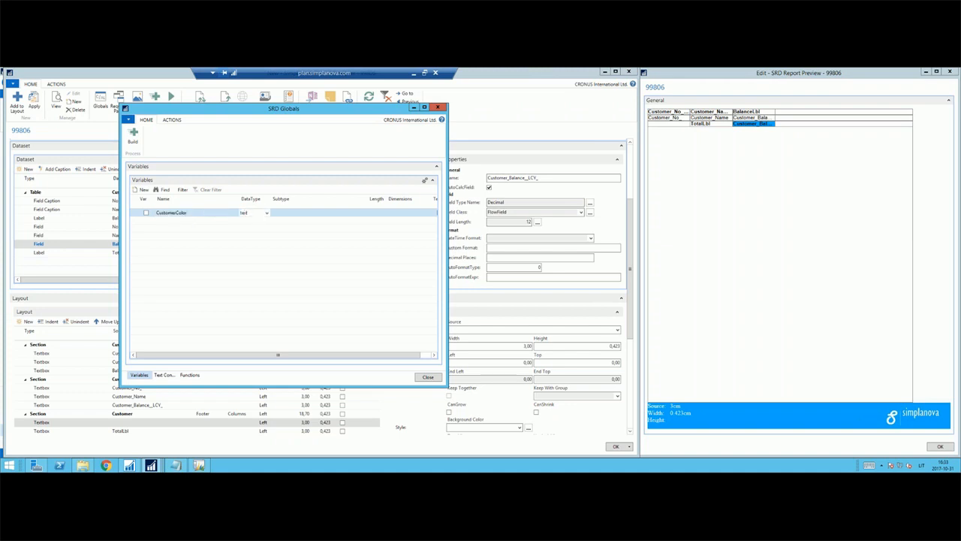
pyautogui.press('Tab')
pyautogui.press('Tab')
pyautogui.hotkey('shift', 'Tab')
pyautogui.hotkey('shift', 'Tab')
pyautogui.hotkey('shift', 'Tab')
pyautogui.hotkey('shift', 'Tab')
pyautogui.press('Tab')
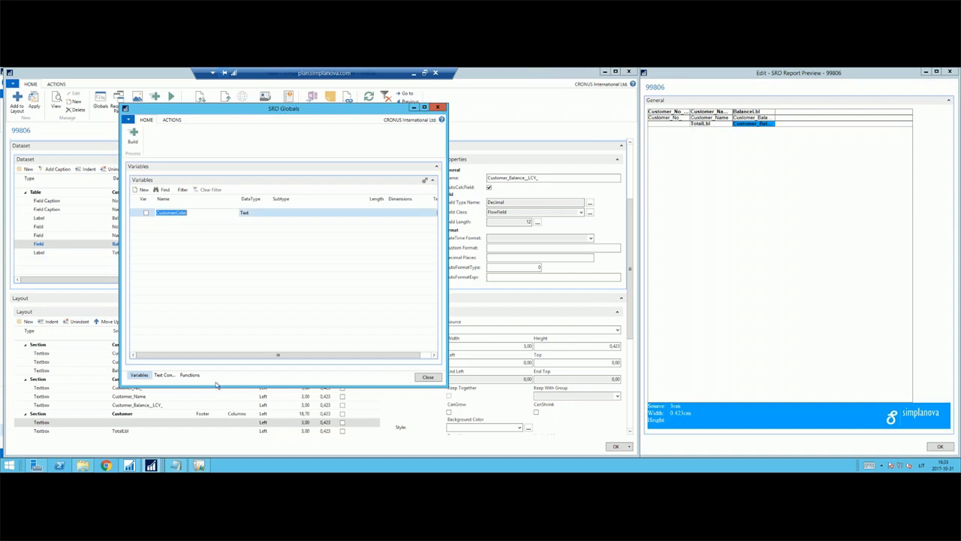
# In the Customer OnAfterGetRecord trigger, write IF "Balance (LCY)" > 1000 THEN CustomerColor := 'Red'.
pyautogui.click(190, 374)
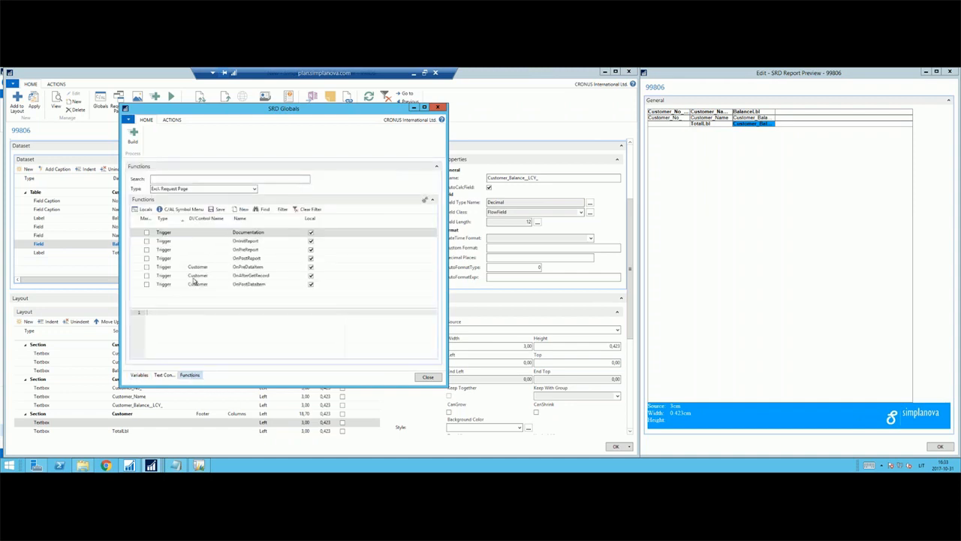
pyautogui.click(194, 277)
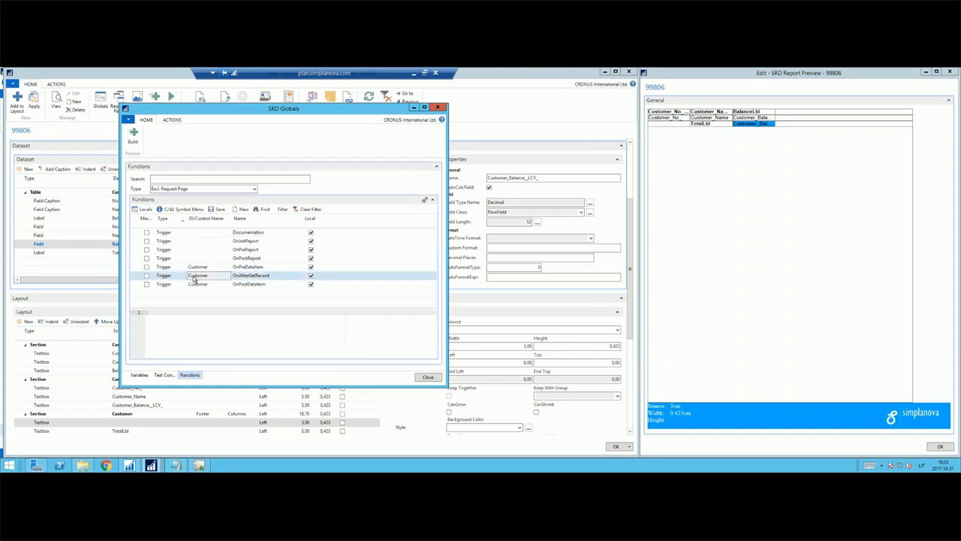
pyautogui.click(224, 325)
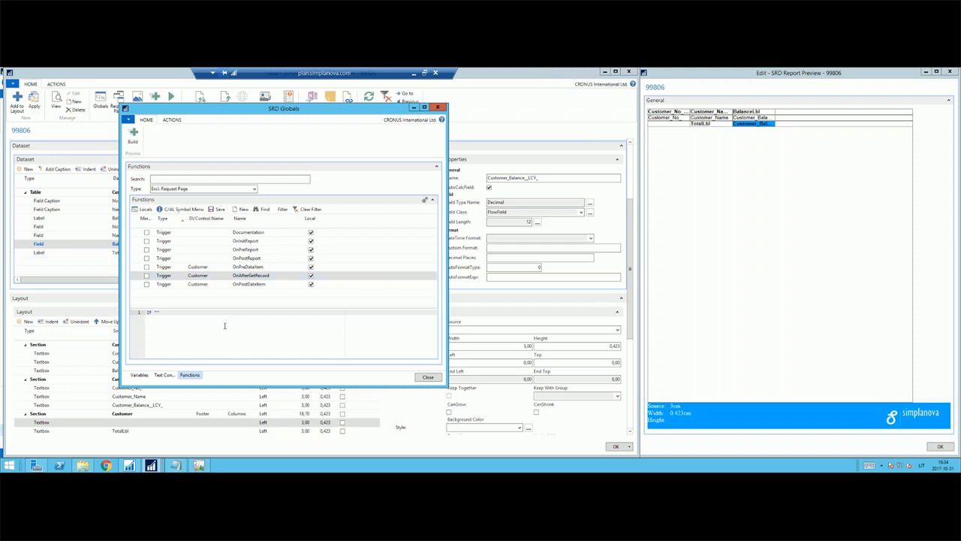
pyautogui.write('IF "Balance (LCY)" > 1000 THEN')
pyautogui.press('Return')
pyautogui.write("CustomerColor := '")
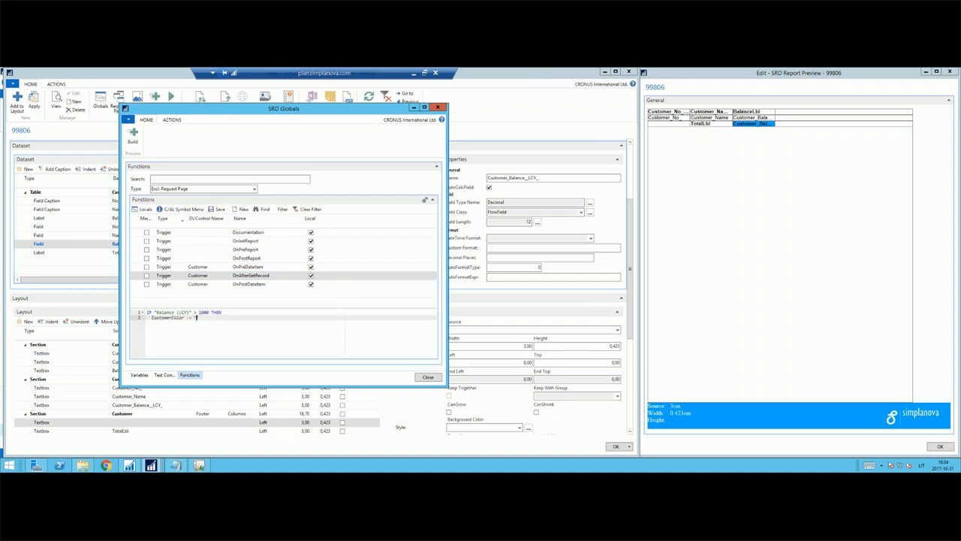
pyautogui.write("Red'")
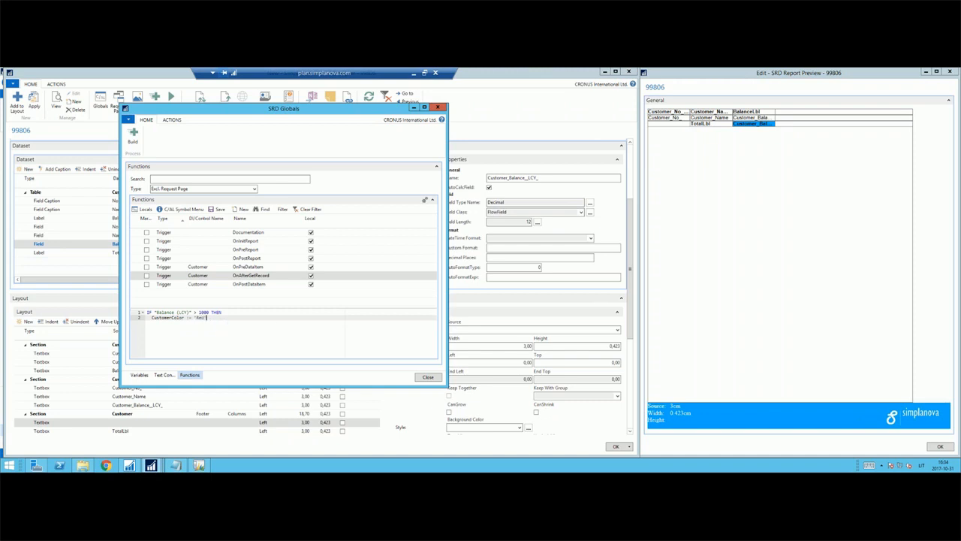
# Add an ELSE branch that assigns CustomerColor := 'White' and close the globals window.
pyautogui.press('Return')
pyautogui.write('ELS')
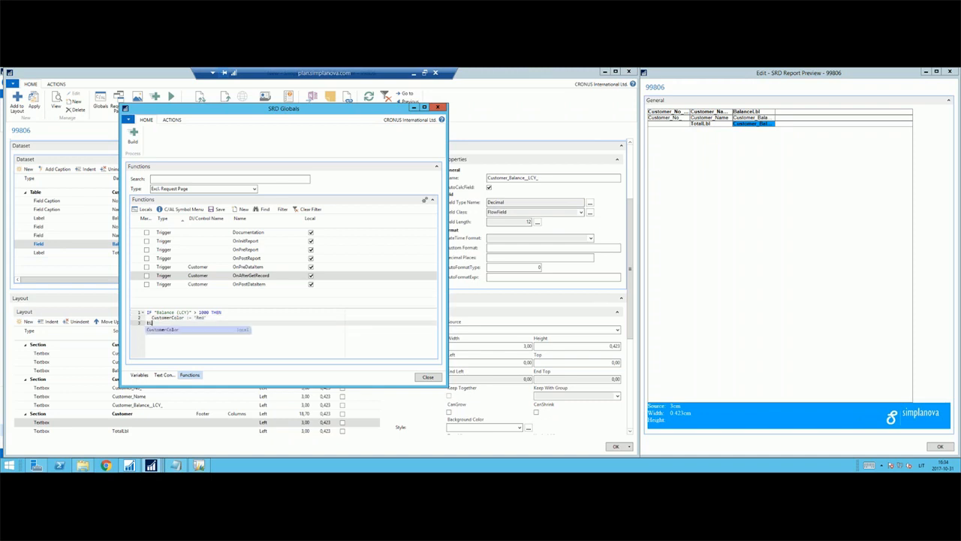
pyautogui.write('E')
pyautogui.press('Return')
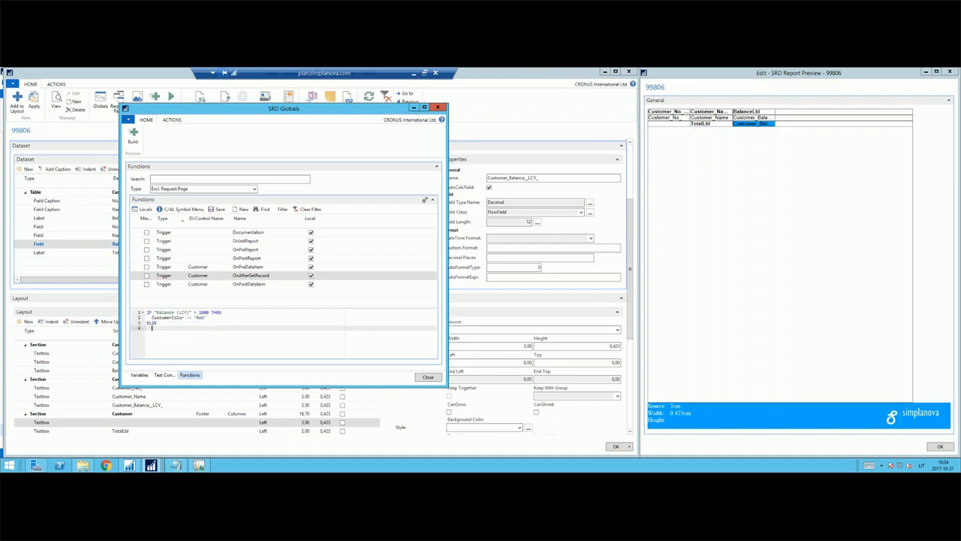
pyautogui.write("CustomerColor := 'White';")
pyautogui.click(421, 380)
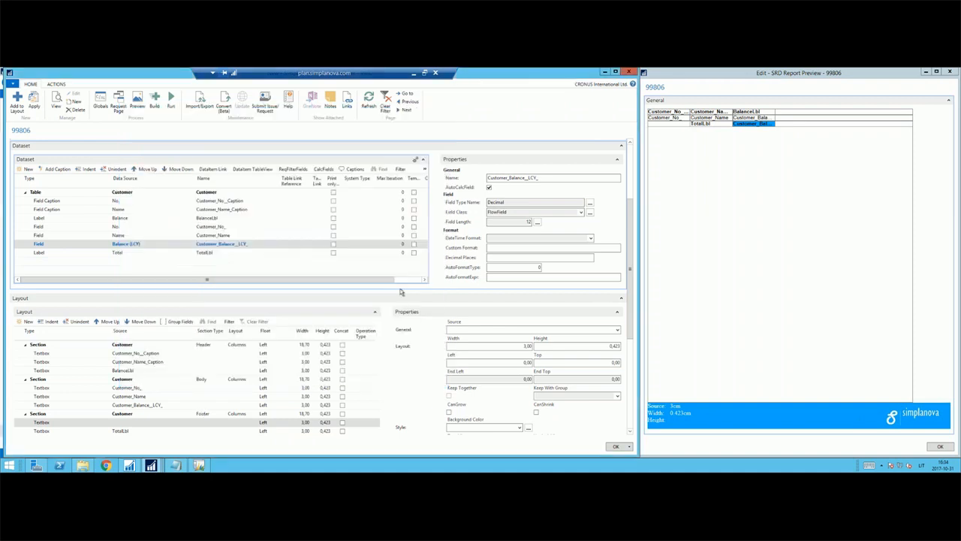
# Add an Expression line below the Total label in the dataset, with the CustomerColor variable as its data source.
pyautogui.click(128, 252)
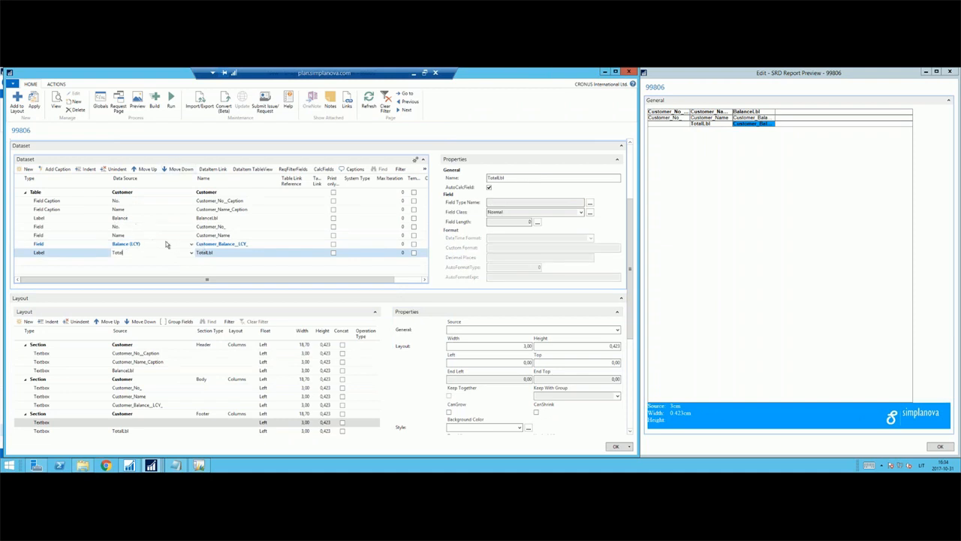
pyautogui.click(78, 259)
pyautogui.click(77, 262)
pyautogui.click(106, 261)
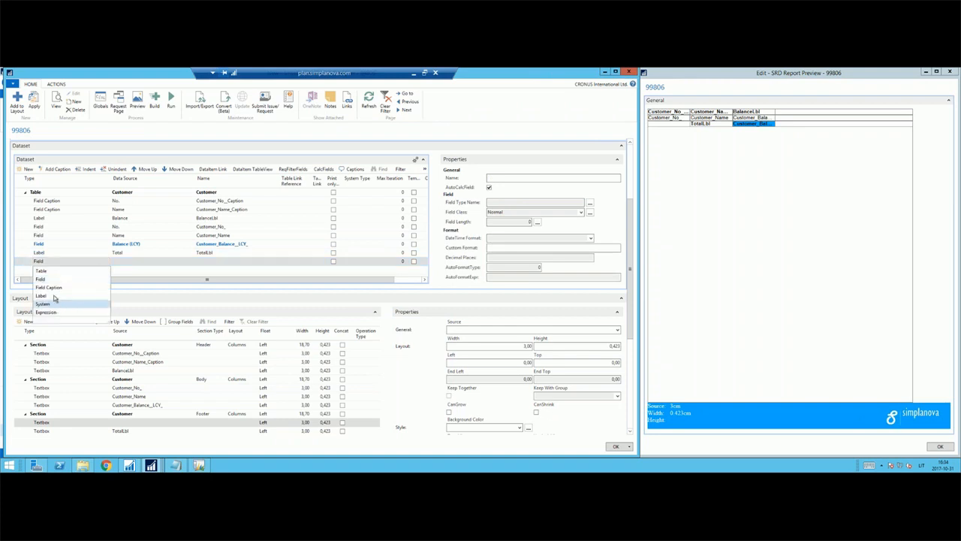
pyautogui.click(52, 312)
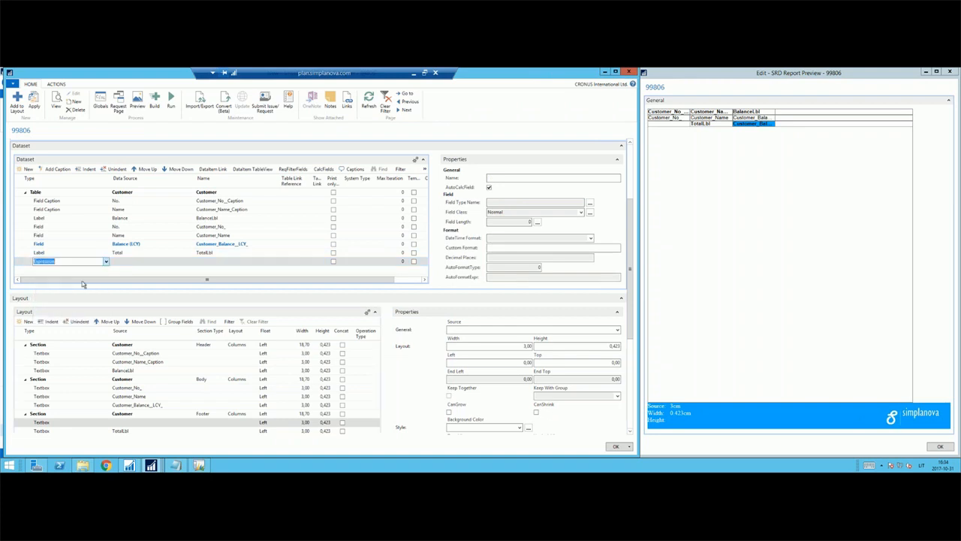
pyautogui.click(138, 261)
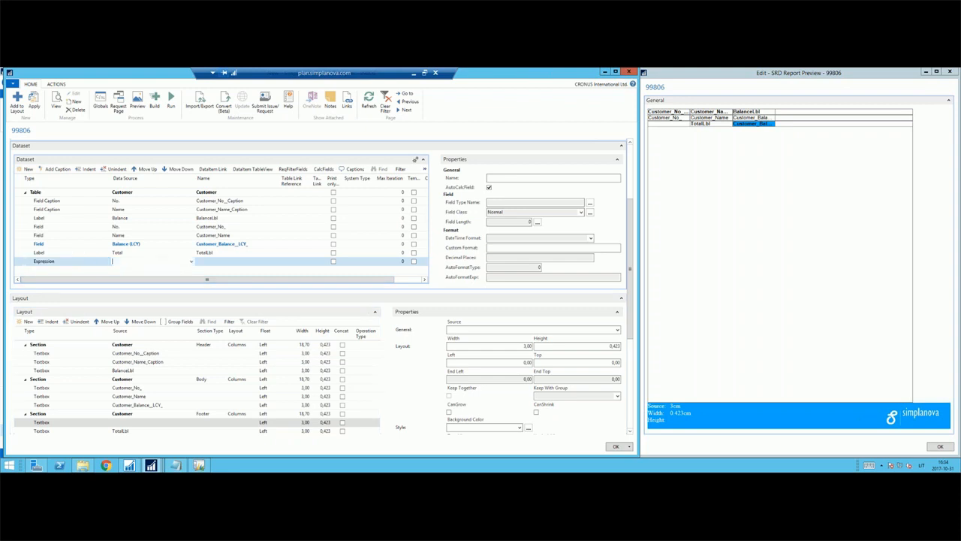
pyautogui.click(190, 262)
pyautogui.click(64, 111)
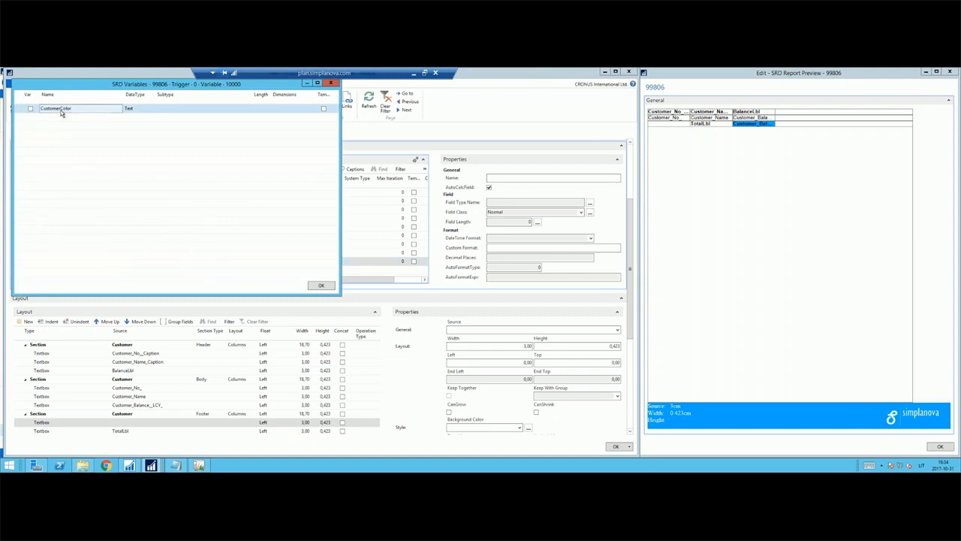
pyautogui.click(326, 286)
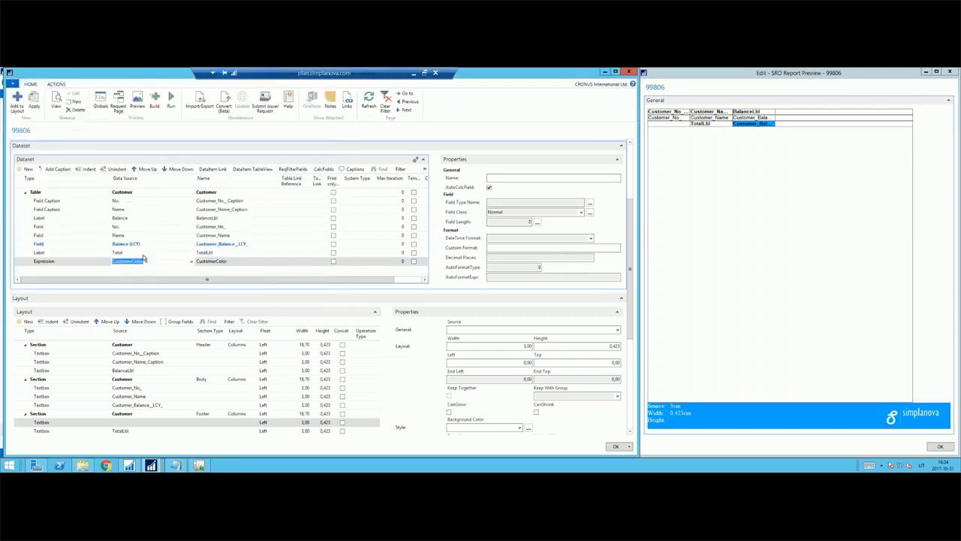
pyautogui.click(144, 253)
pyautogui.click(149, 262)
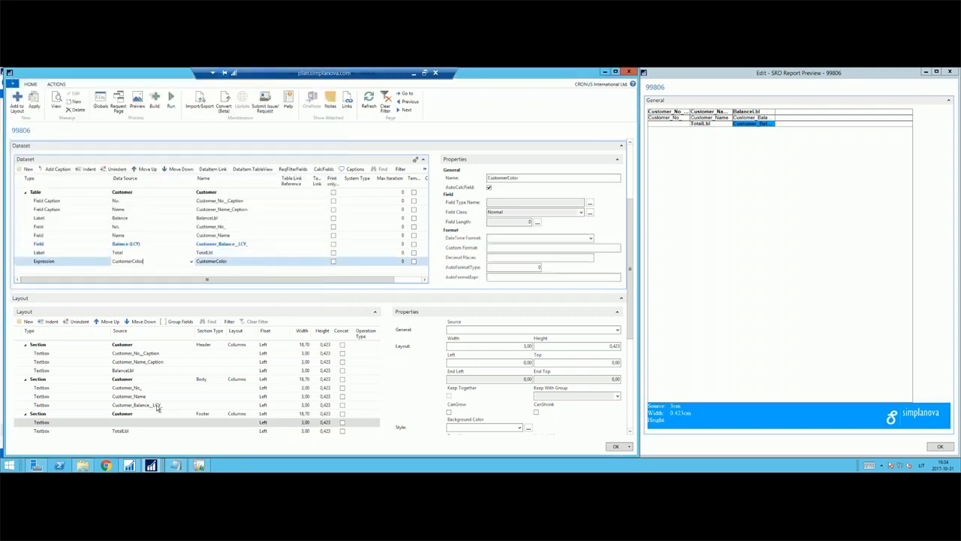
# Set the background color of the Customer body section to the CustomerColor expression.
pyautogui.click(137, 380)
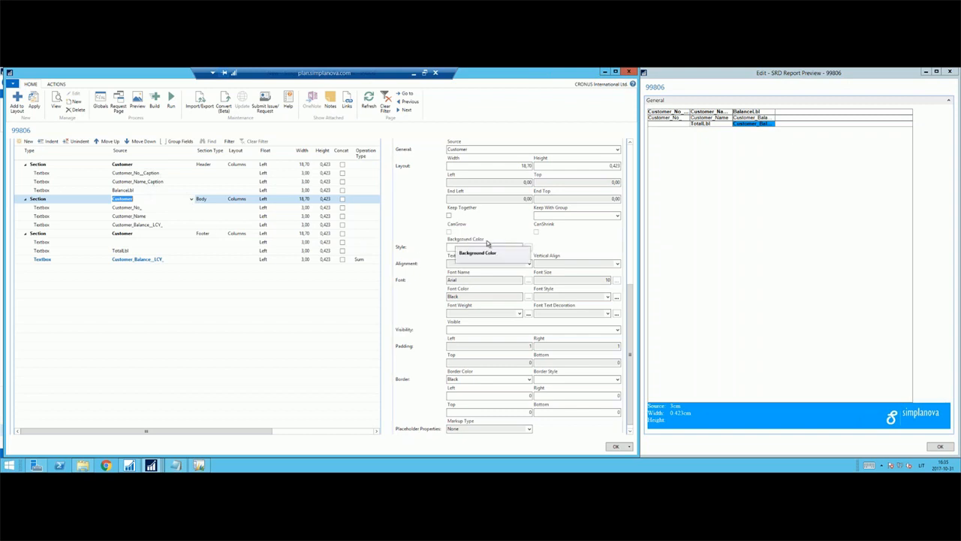
pyautogui.click(530, 249)
pyautogui.click(330, 235)
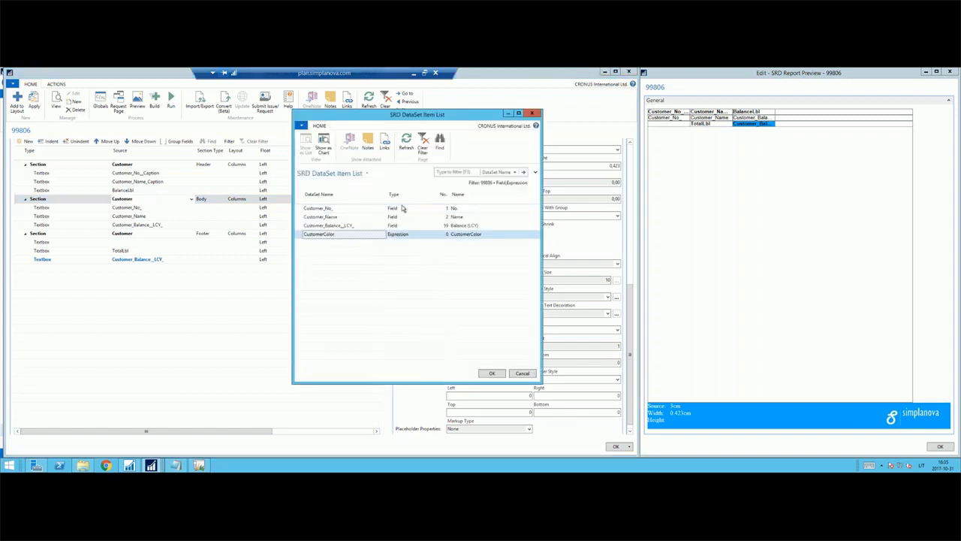
pyautogui.click(489, 374)
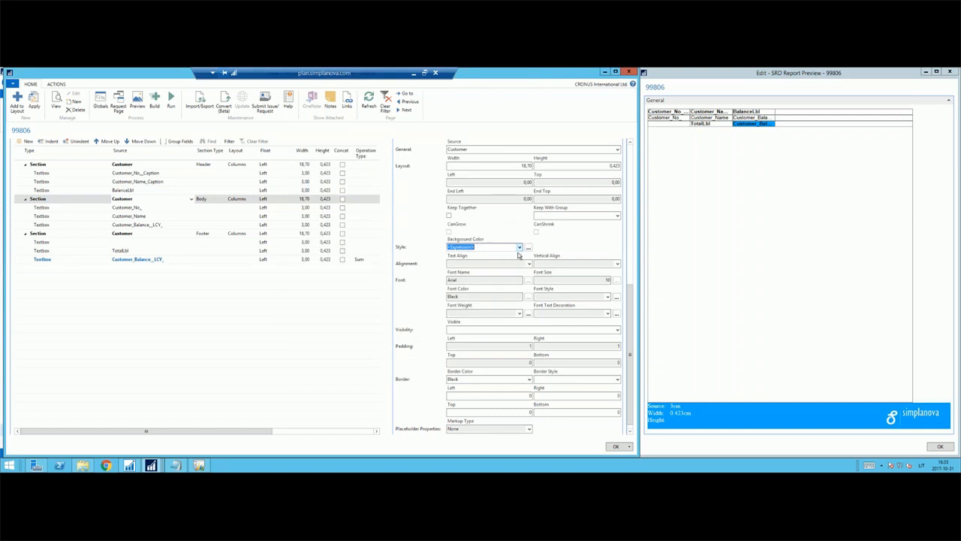
# Build report 99806 and run Demo 10-31 as a preview without filters.
pyautogui.click(154, 98)
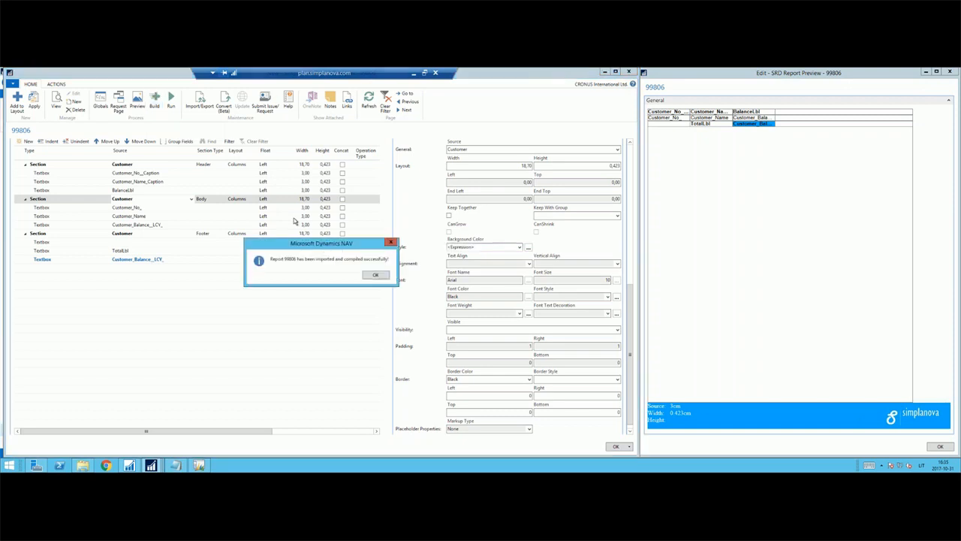
pyautogui.click(371, 274)
pyautogui.click(169, 103)
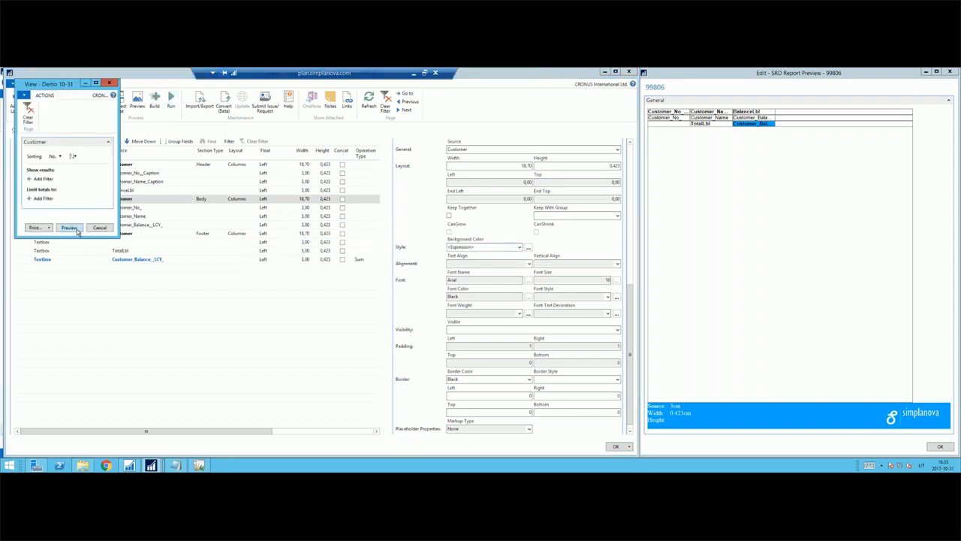
pyautogui.click(69, 227)
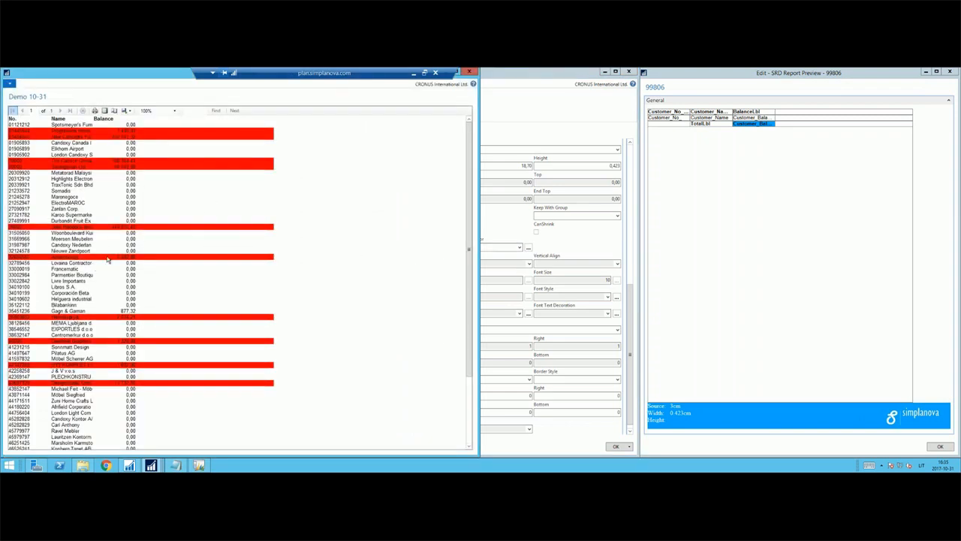
# Examine the row background colors in the Demo 10-31 preview and close it.
pyautogui.scroll(-2, 153, 263)
pyautogui.scroll(-3, 153, 264)
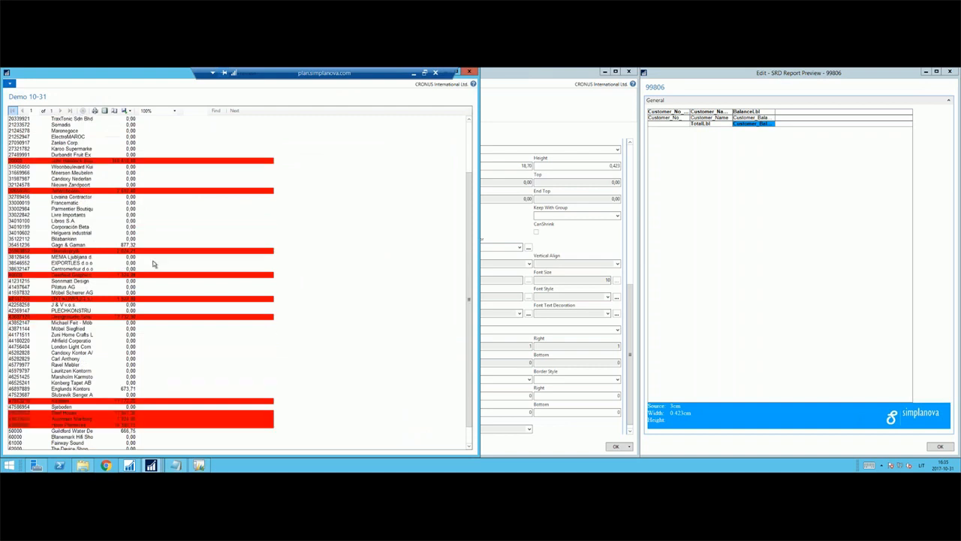
pyautogui.scroll(5, 179, 277)
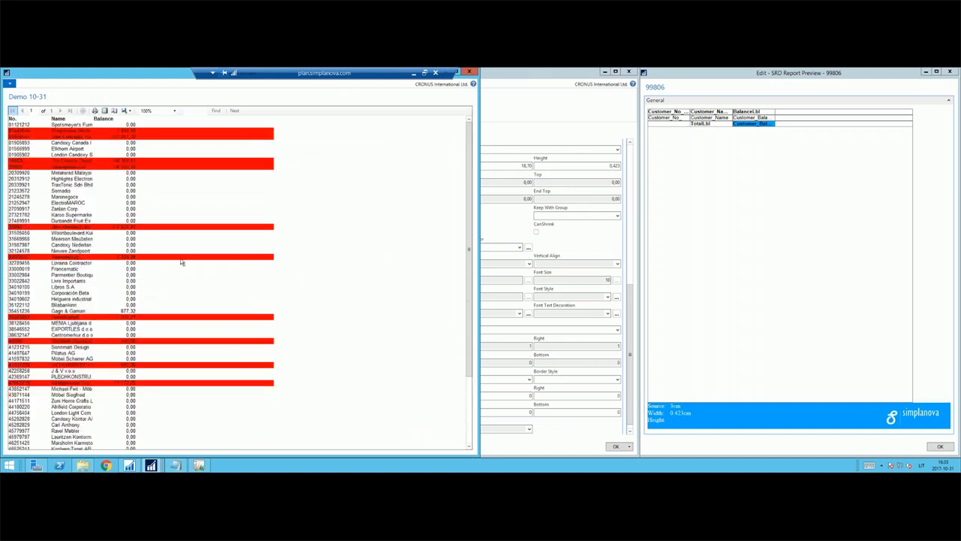
pyautogui.press('Escape')
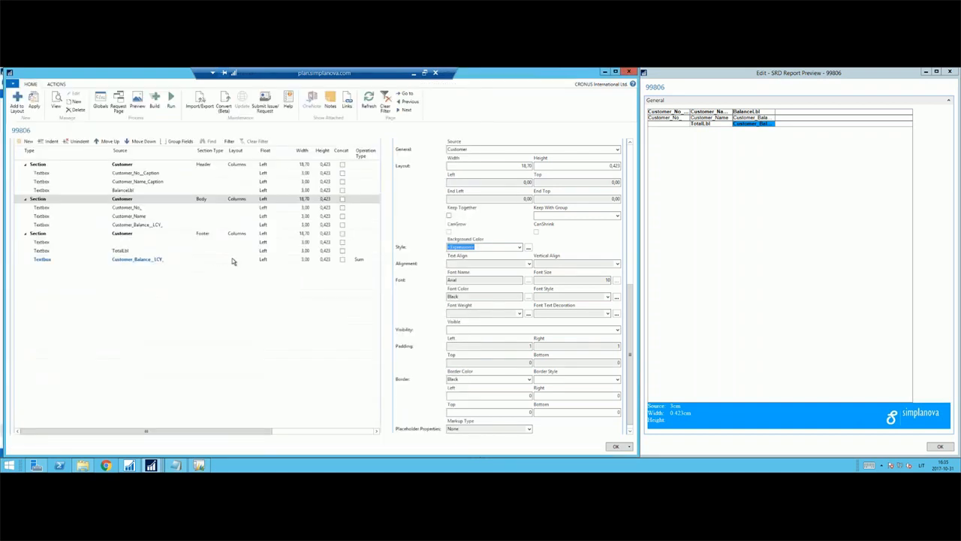
# Set the table view of the Customer data item to sort by the Country/Region Code key in ascending order.
pyautogui.scroll(5, 428, 260)
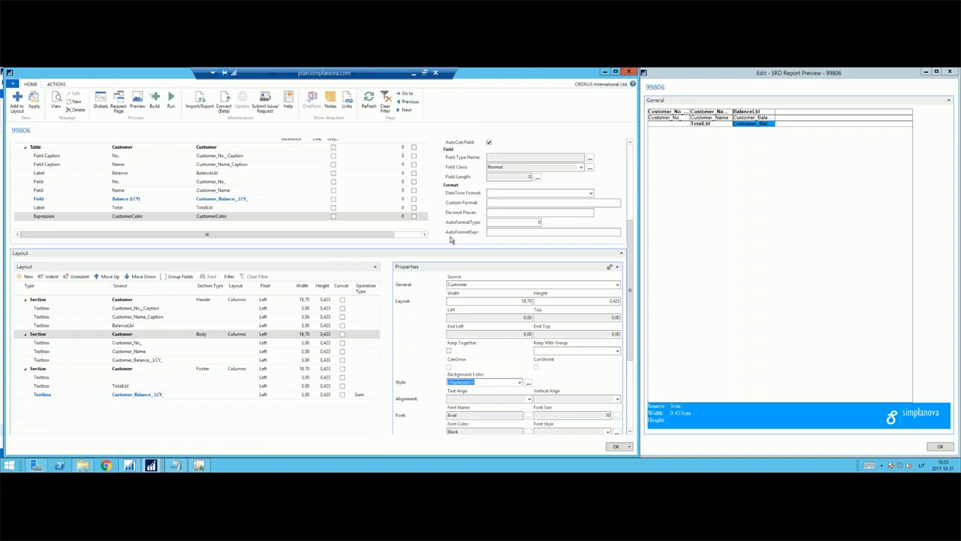
pyautogui.scroll(5, 451, 241)
pyautogui.click(217, 282)
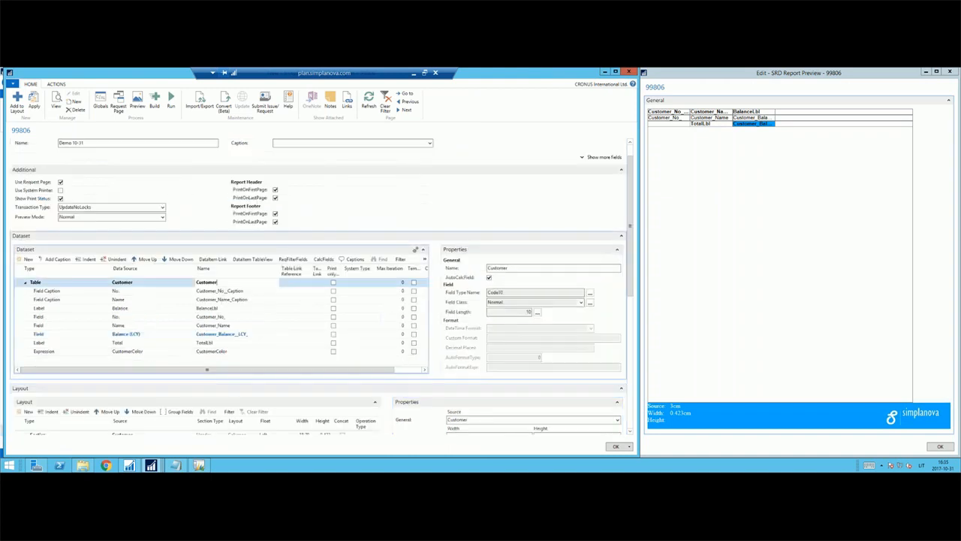
pyautogui.click(168, 283)
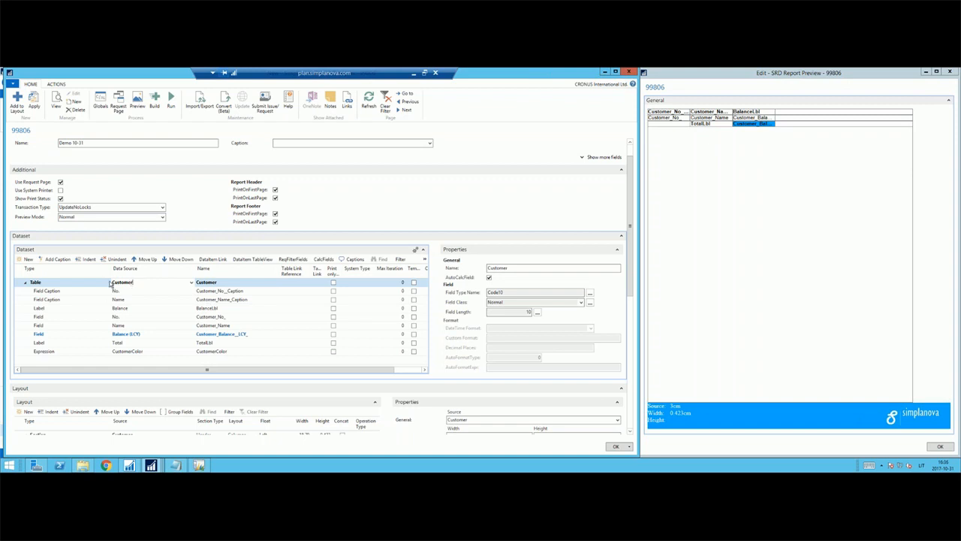
pyautogui.click(267, 260)
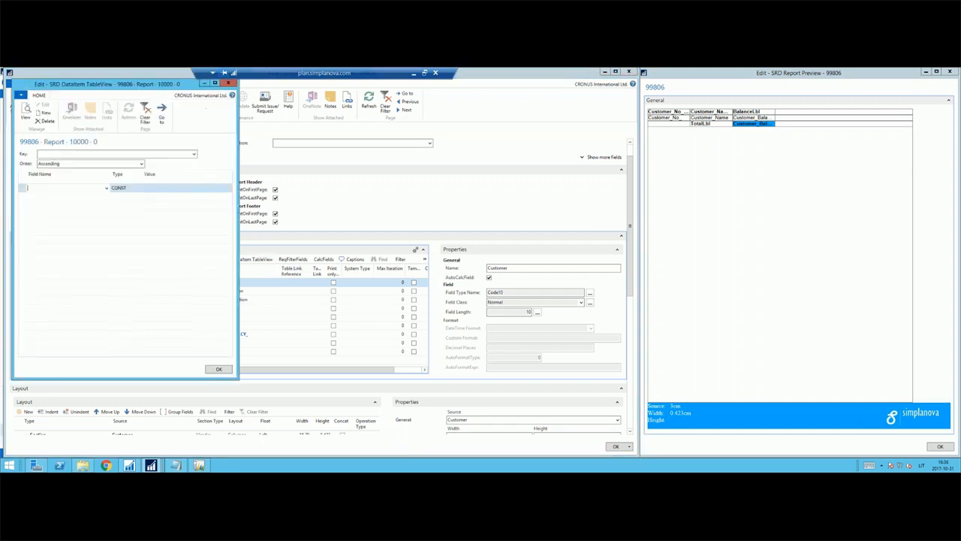
pyautogui.click(193, 154)
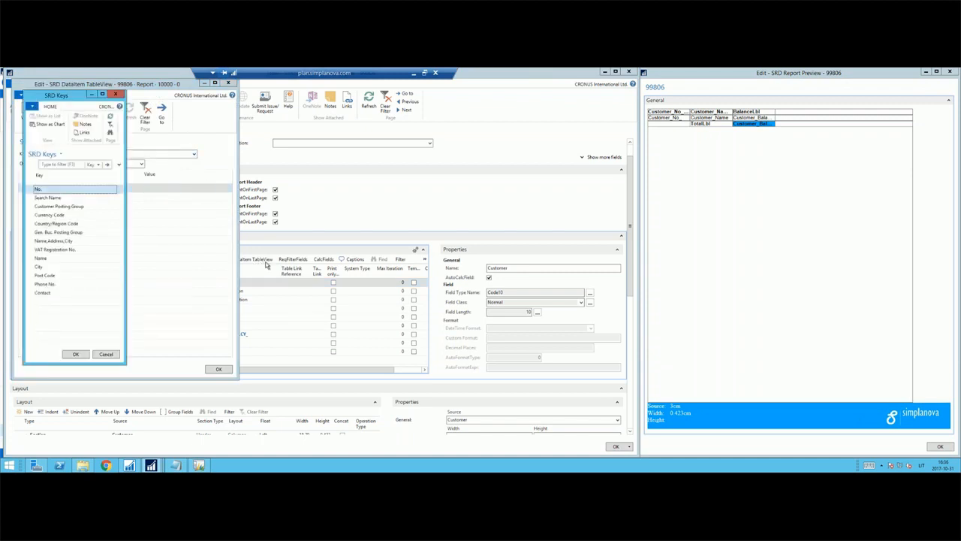
pyautogui.click(71, 224)
pyautogui.click(75, 354)
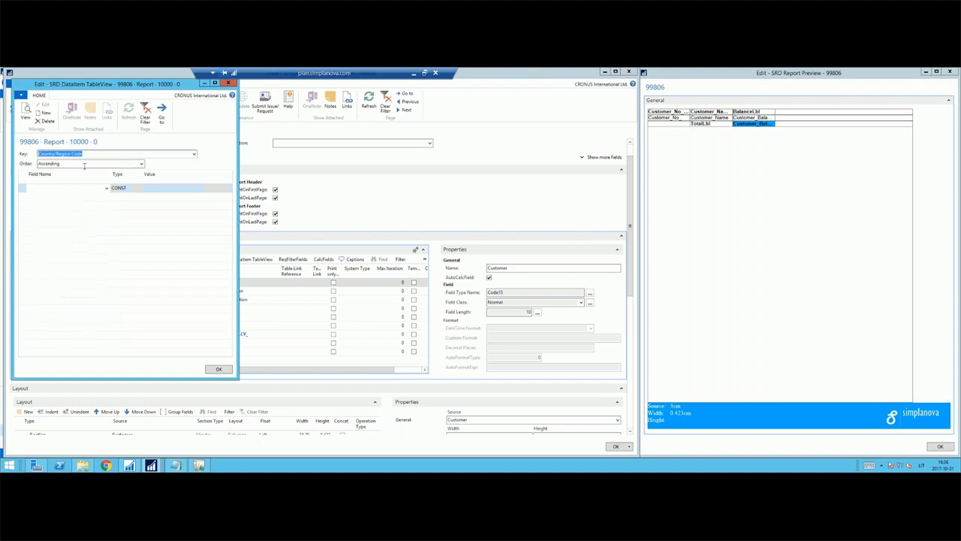
pyautogui.click(85, 165)
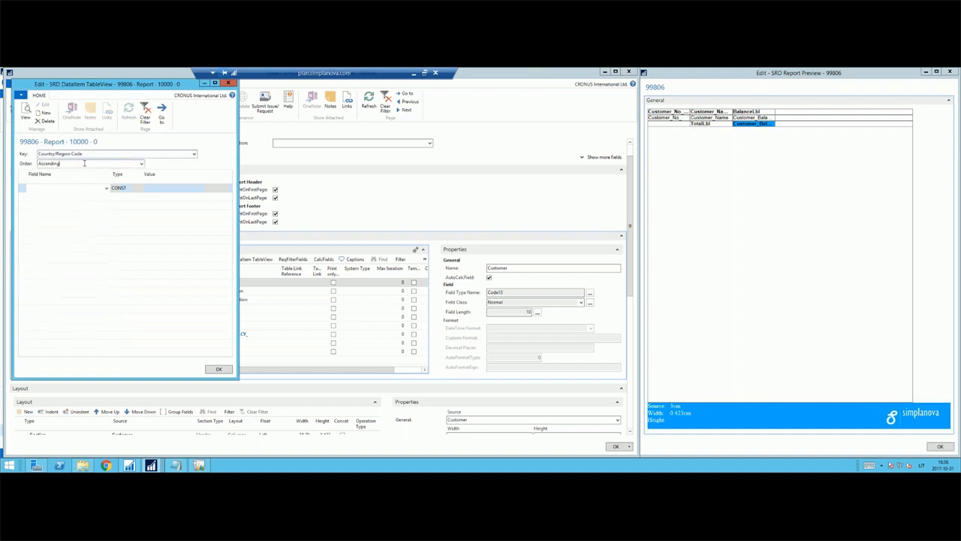
pyautogui.click(218, 368)
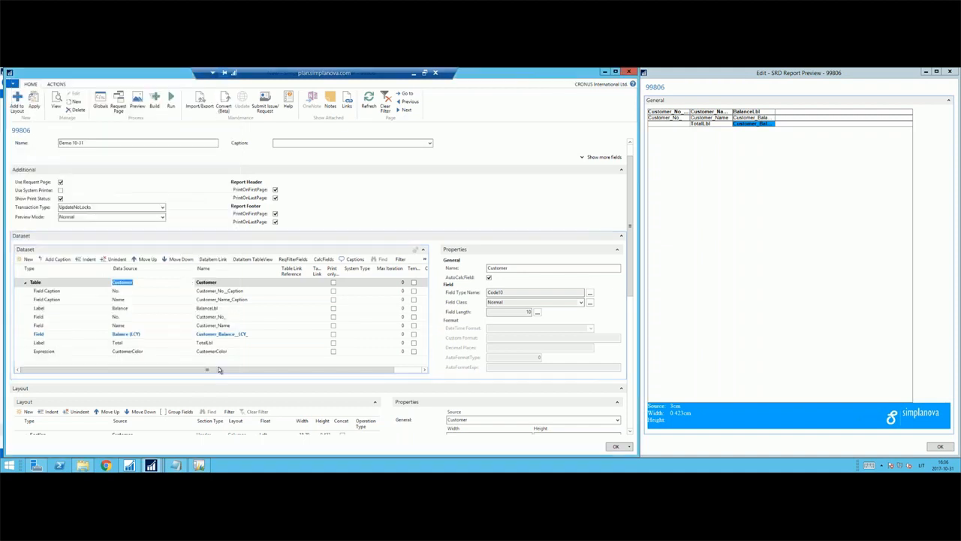
# Add a Field line for Country/Region Code below the CustomerColor expression in the dataset.
pyautogui.click(144, 351)
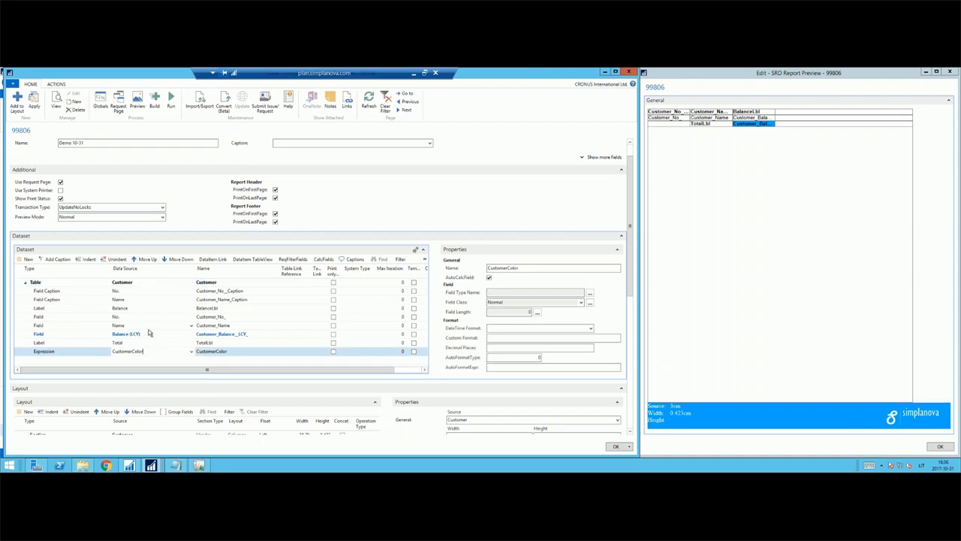
pyautogui.press('Down')
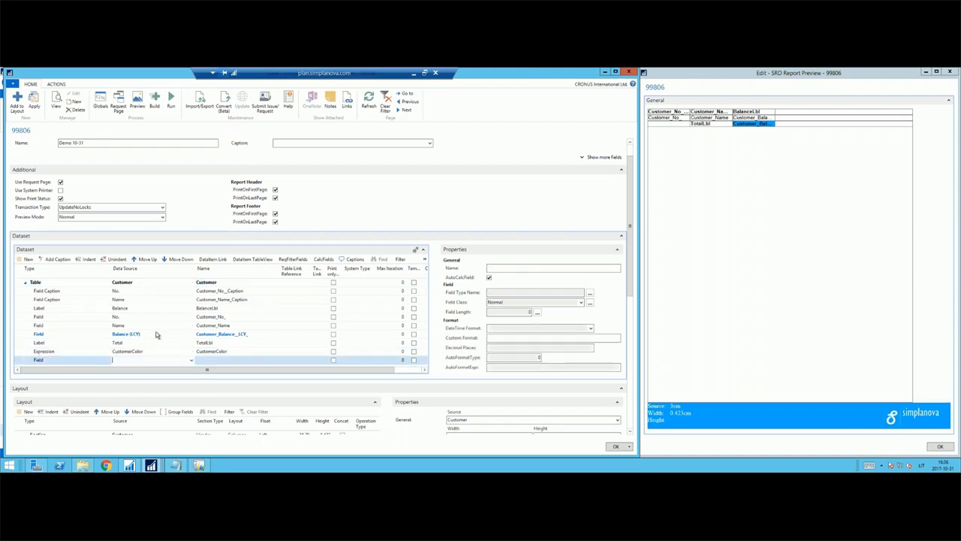
pyautogui.write('Country/Reg')
pyautogui.press('Tab')
pyautogui.hotkey('shift', 'Tab')
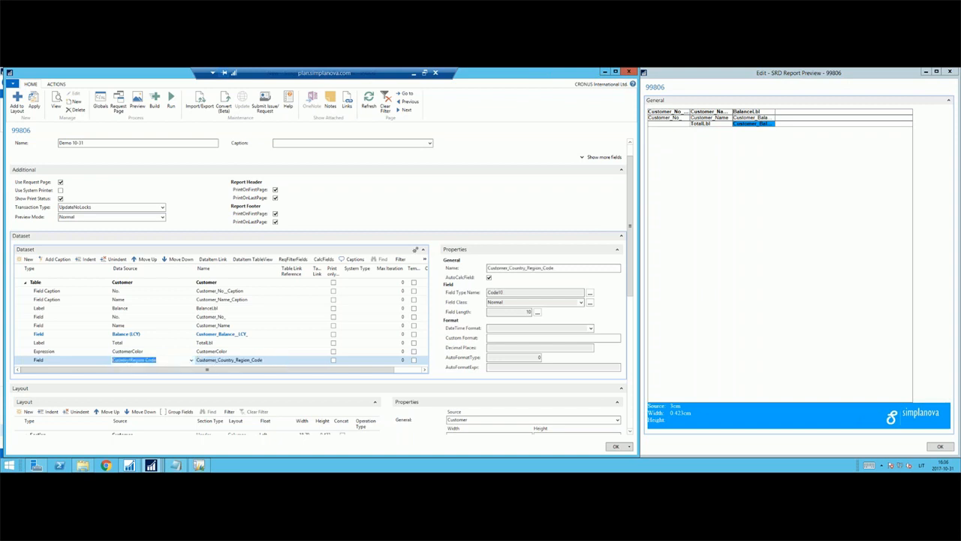
pyautogui.press('Up')
pyautogui.press('Down')
# Add a Table line below the Country/Region Code field, with Country/Region as its data source.
pyautogui.scroll(-1, 260, 334)
pyautogui.click(92, 361)
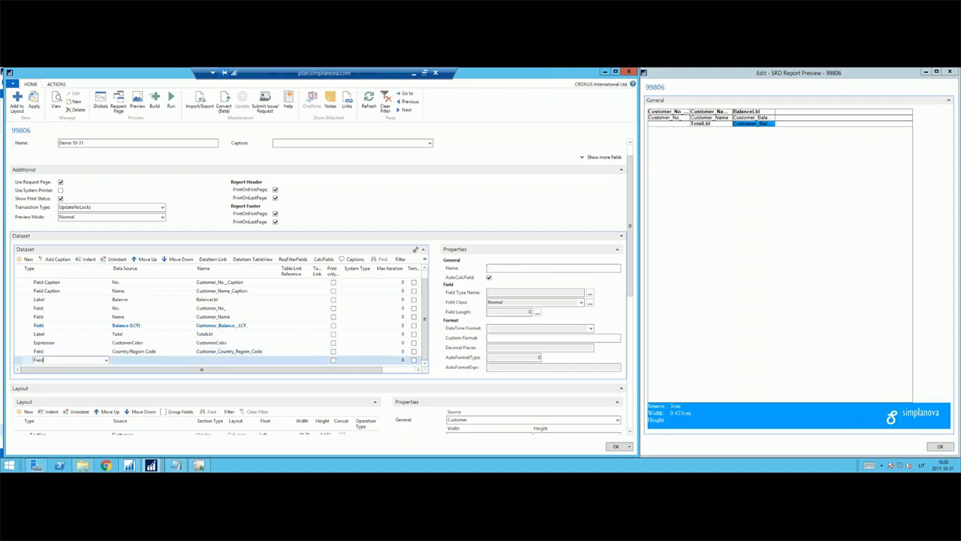
pyautogui.click(108, 360)
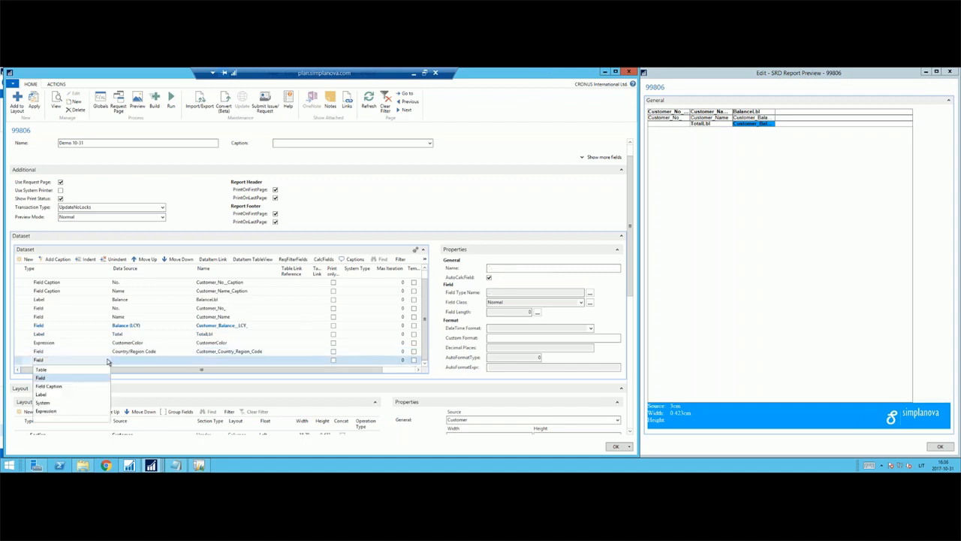
pyautogui.click(75, 370)
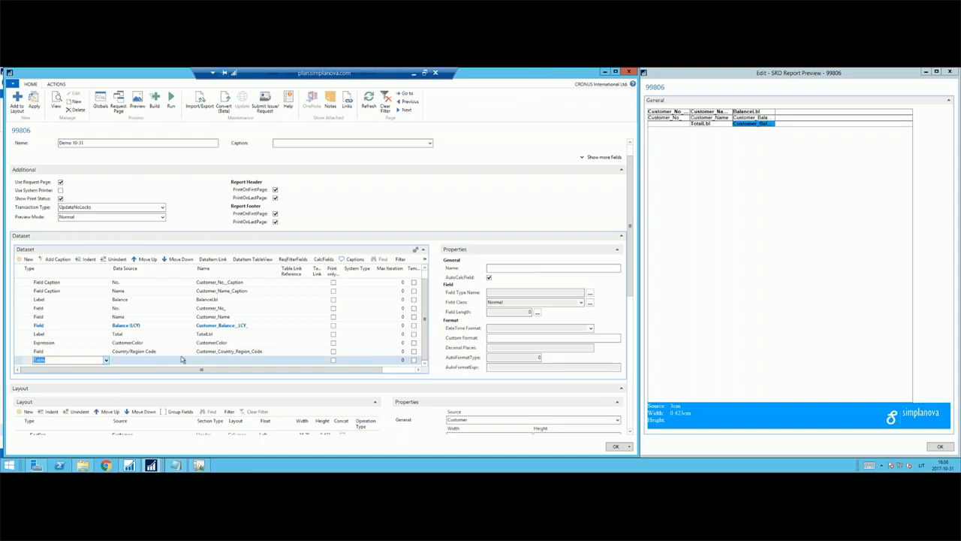
pyautogui.press('Tab')
pyautogui.write('C')
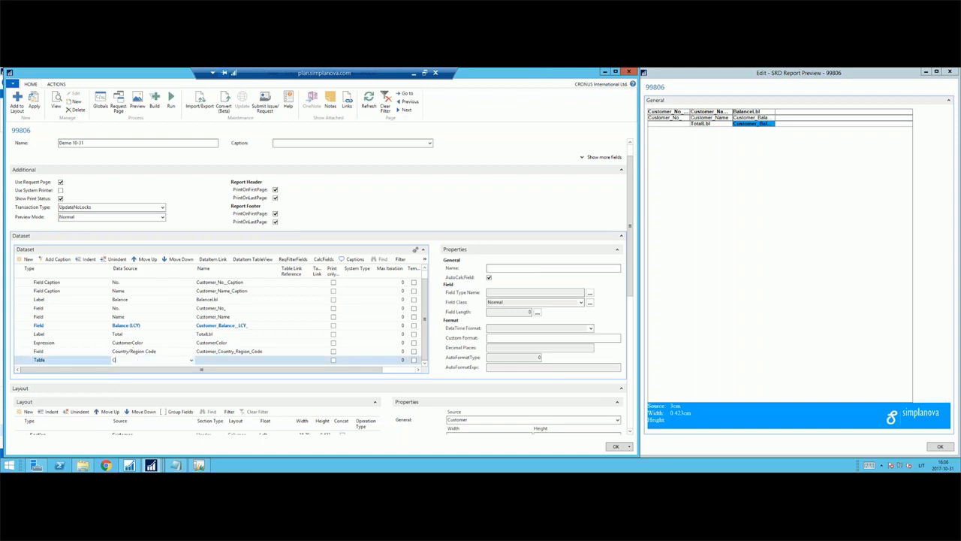
pyautogui.write('ountry/')
pyautogui.press('Tab')
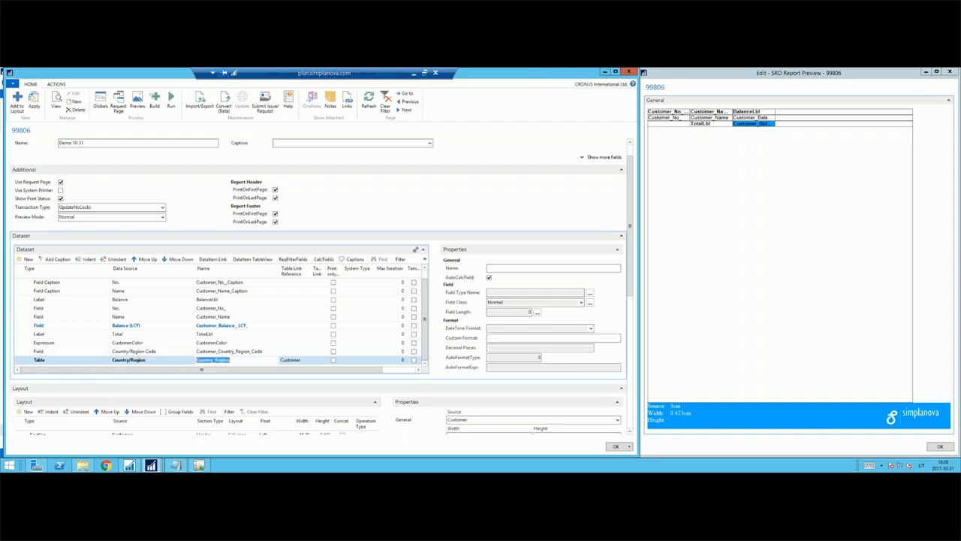
pyautogui.hotkey('shift', 'Tab')
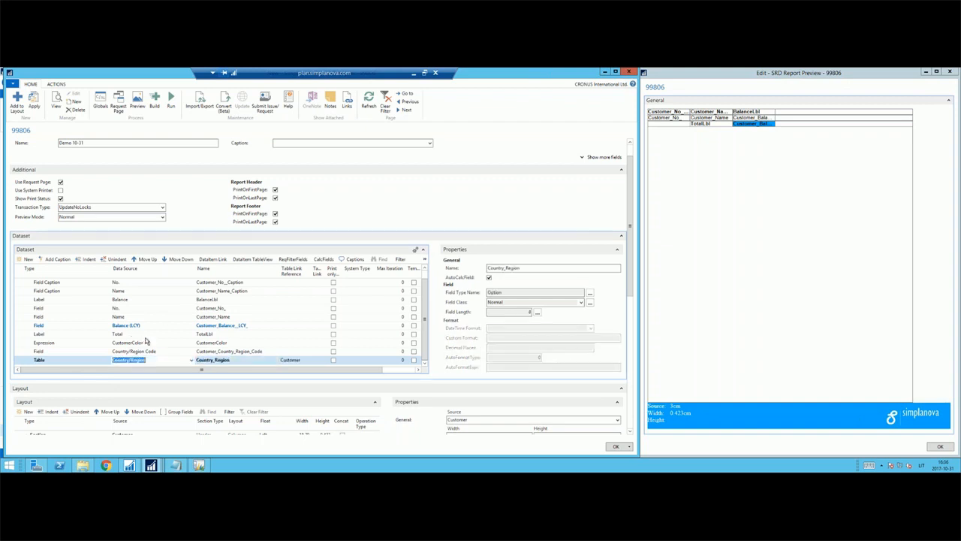
# Start a data item link for the Country/Region table, using Code as its field.
pyautogui.click(215, 262)
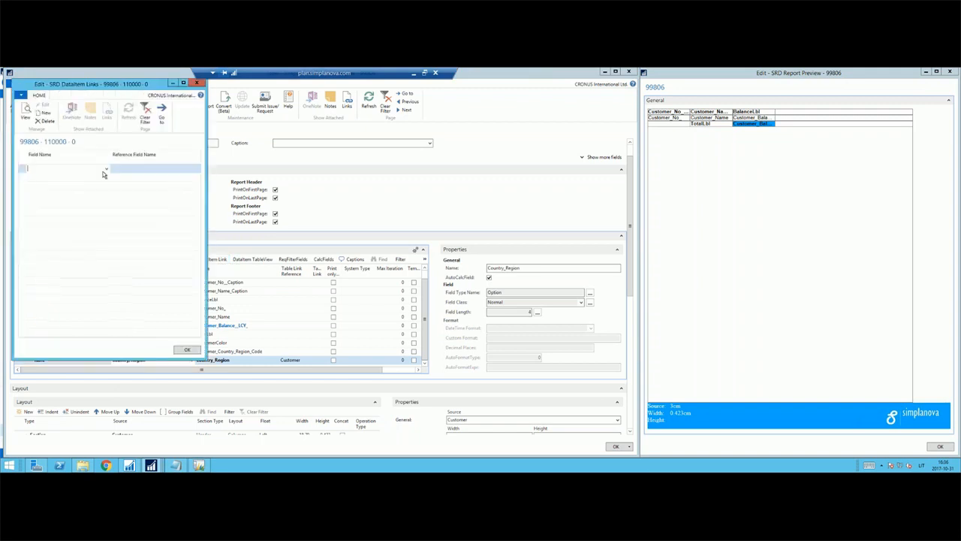
pyautogui.click(106, 169)
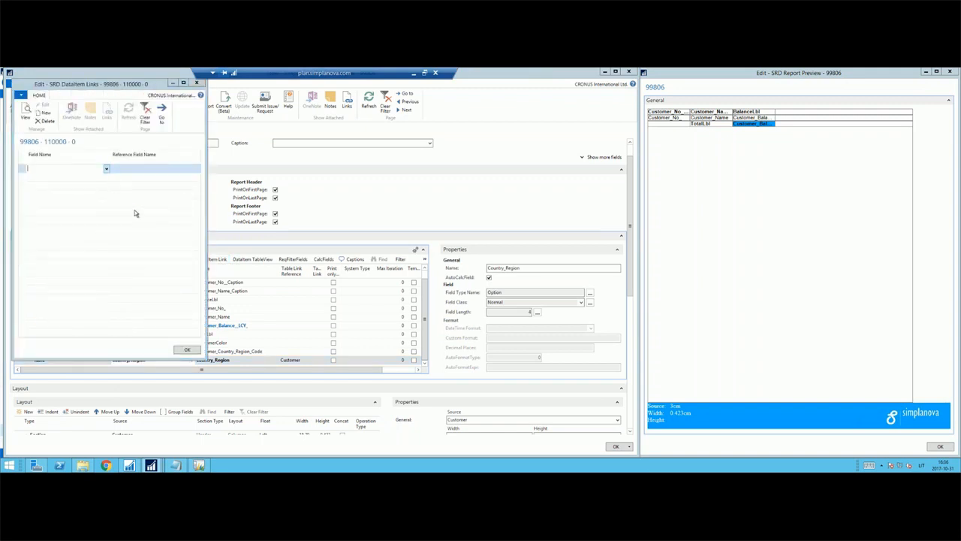
pyautogui.click(149, 191)
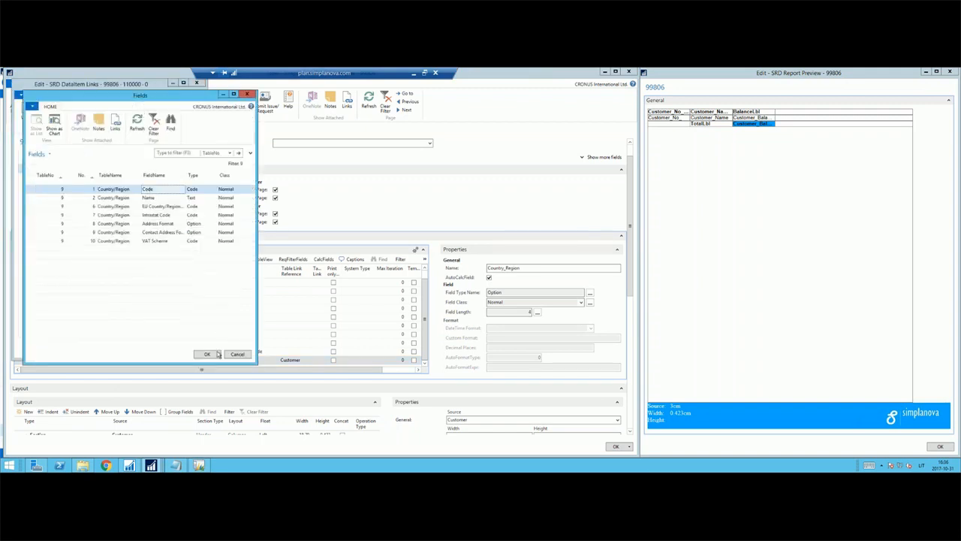
pyautogui.click(209, 355)
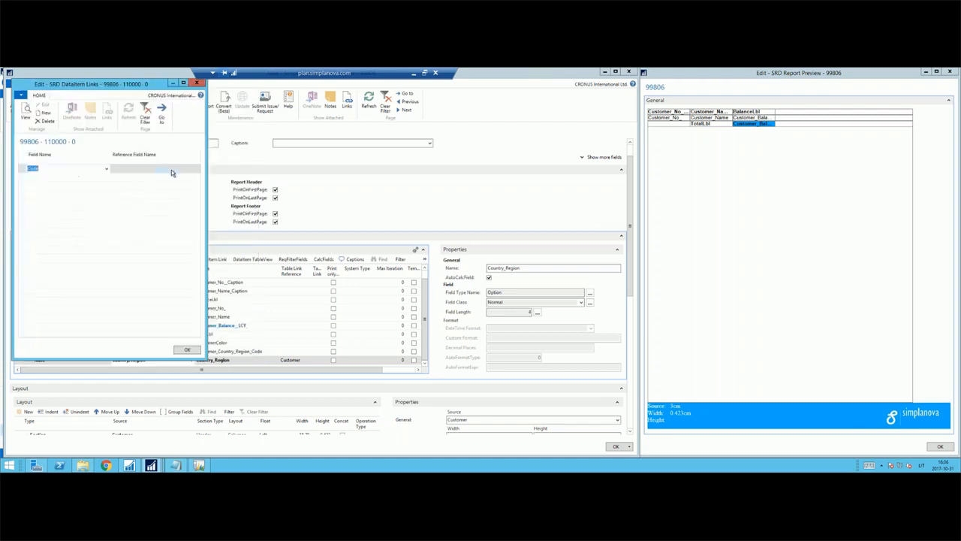
# Filter the Customer fields by name for "Country/reg" and use Country/Region Code as the link's reference field.
pyautogui.click(171, 173)
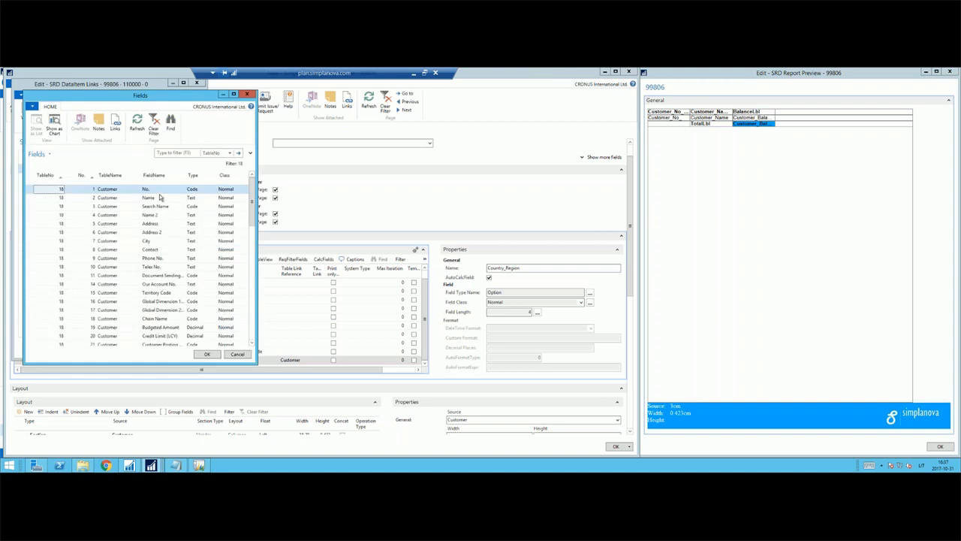
pyautogui.click(176, 153)
pyautogui.click(219, 153)
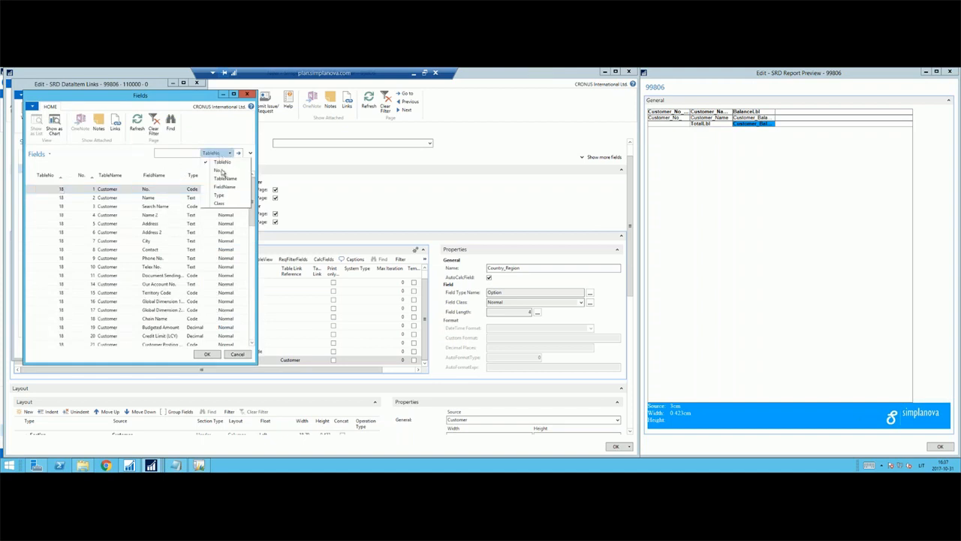
pyautogui.click(224, 188)
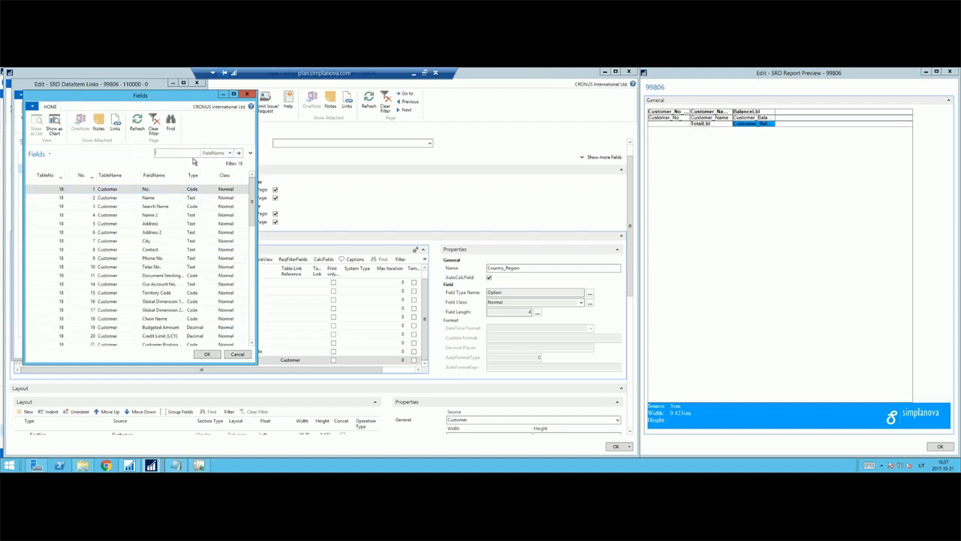
pyautogui.write('Country/reg')
pyautogui.press('Return')
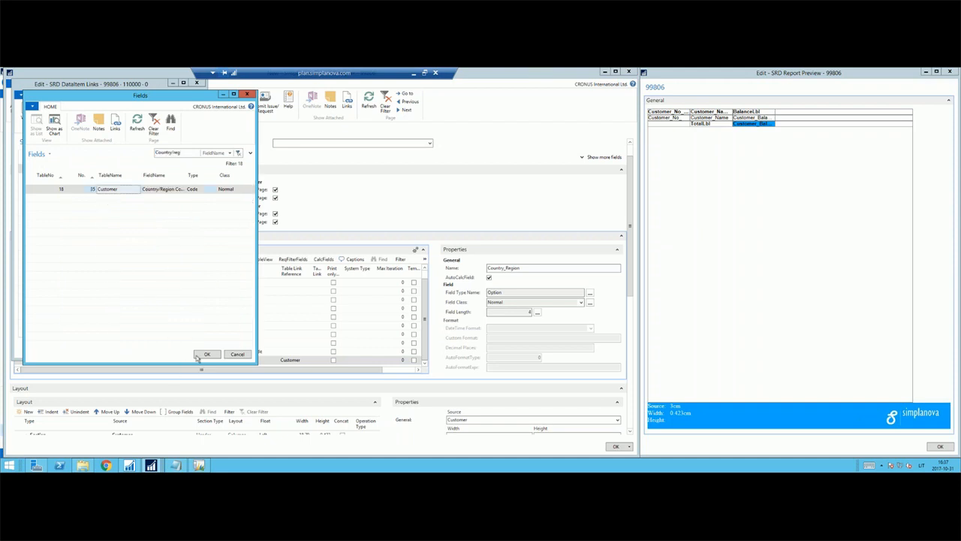
pyautogui.click(197, 356)
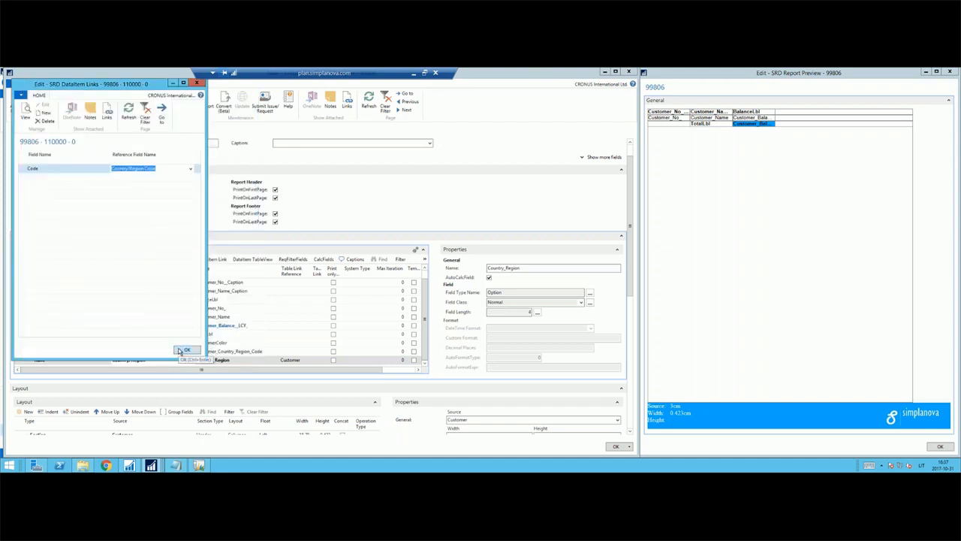
pyautogui.click(185, 350)
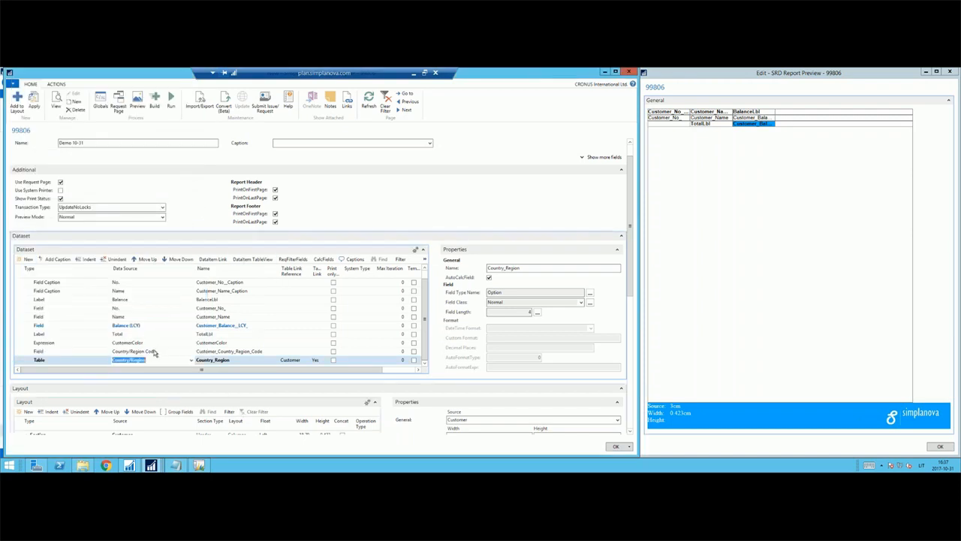
# Expand the Country/Region table in the dataset and add its Name field beneath it.
pyautogui.click(29, 360)
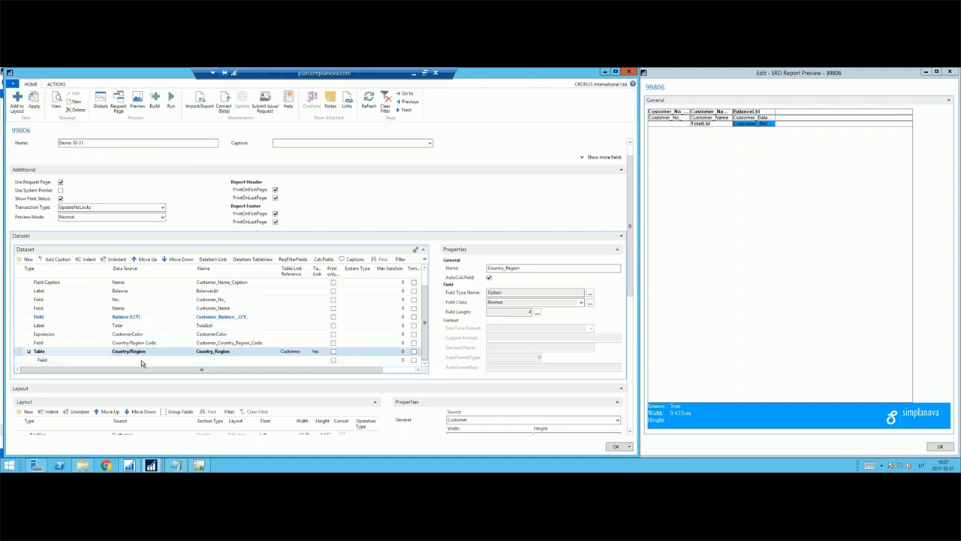
pyautogui.click(142, 361)
pyautogui.write('Name')
pyautogui.press('Tab')
pyautogui.press('Left')
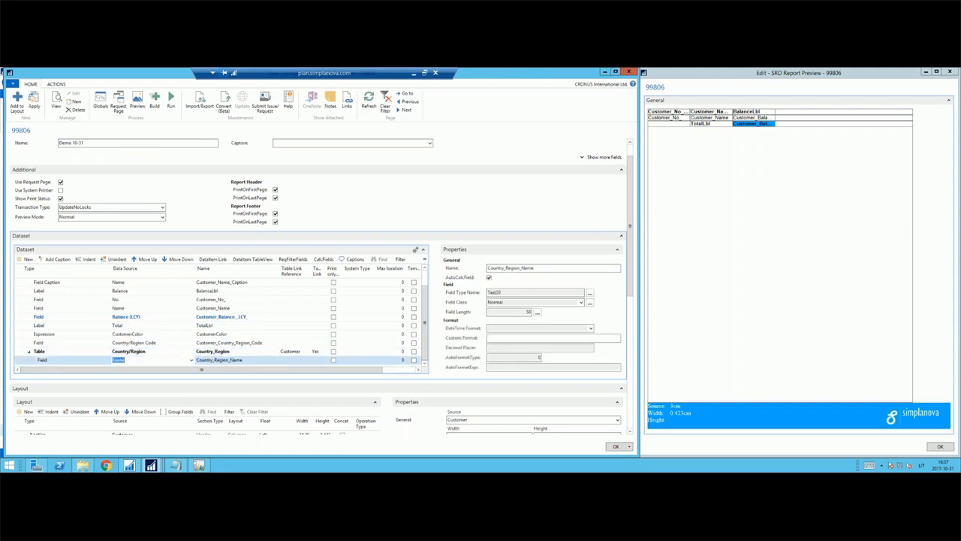
pyautogui.press('Up')
pyautogui.press('Down')
# Insert a new Customer section of type Header in the layout, between the BalanceLbl textbox and the Customer body section.
pyautogui.scroll(-3, 442, 330)
pyautogui.scroll(-1, 439, 333)
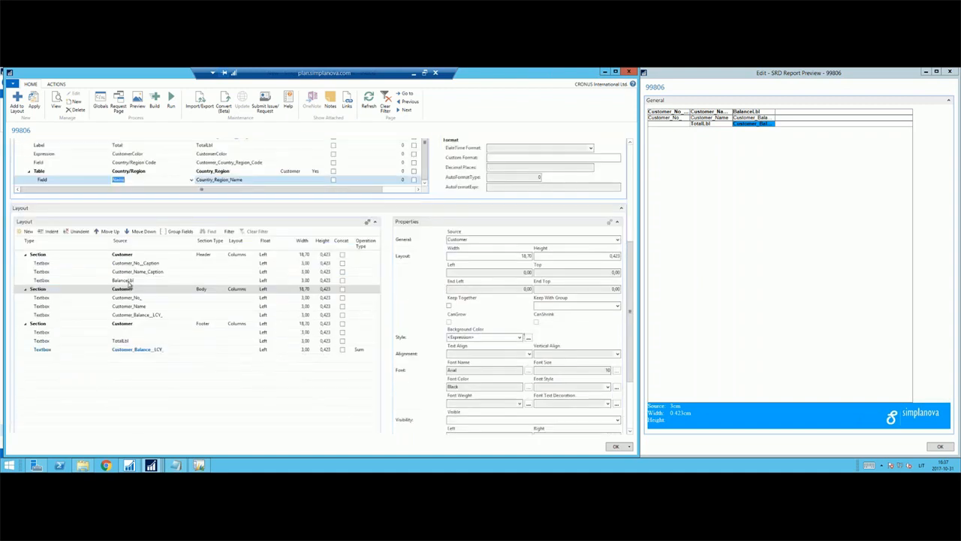
pyautogui.click(131, 284)
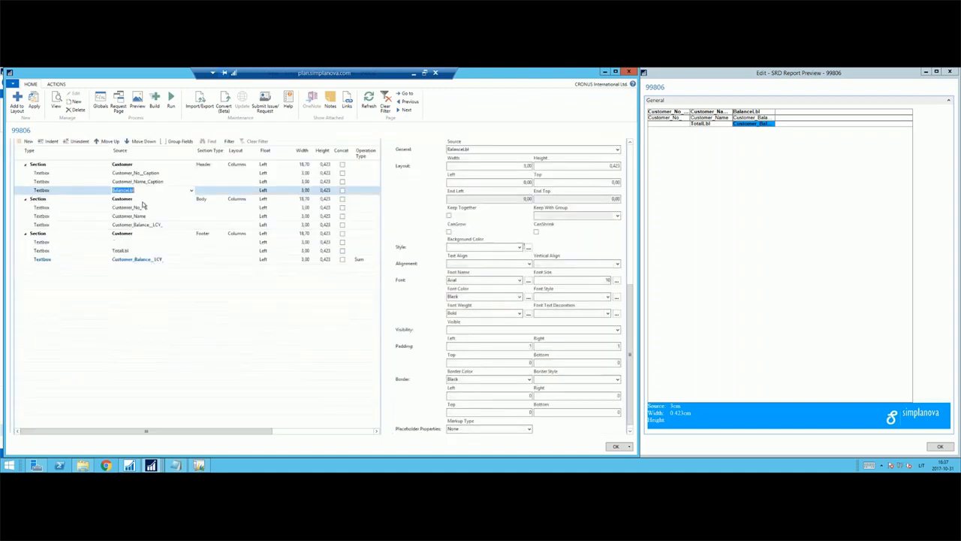
pyautogui.press('ctrl+Insert')
pyautogui.press('Left')
pyautogui.write('s')
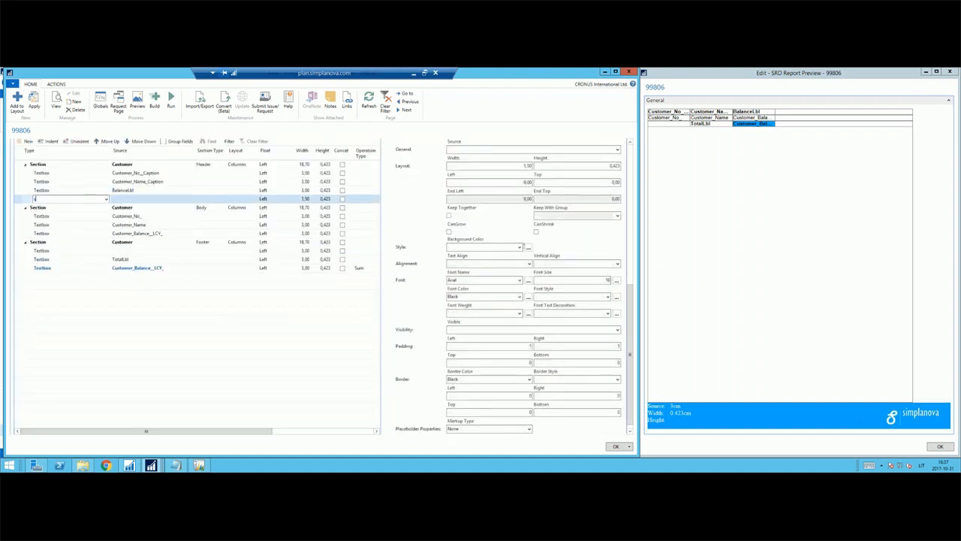
pyautogui.press('Tab')
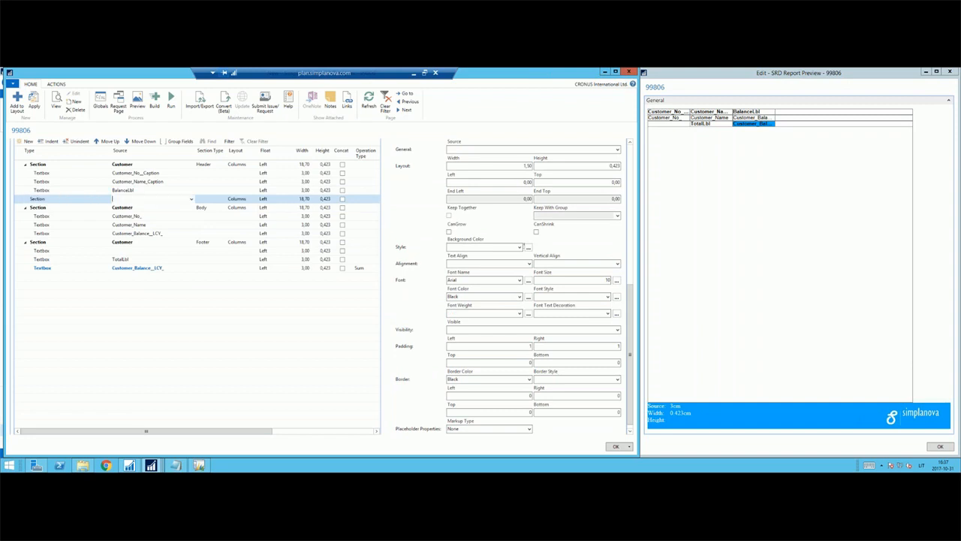
pyautogui.press('Tab')
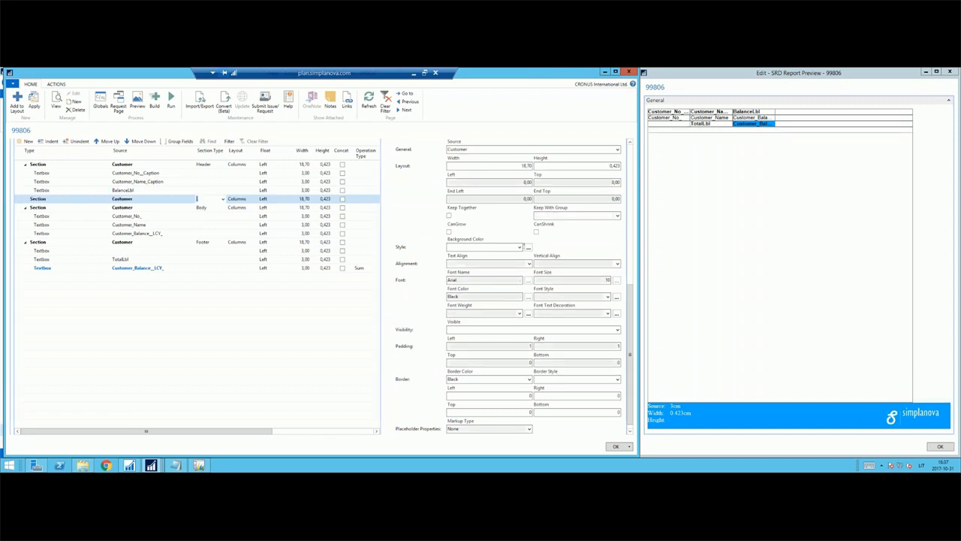
pyautogui.write('hea')
pyautogui.press('Tab')
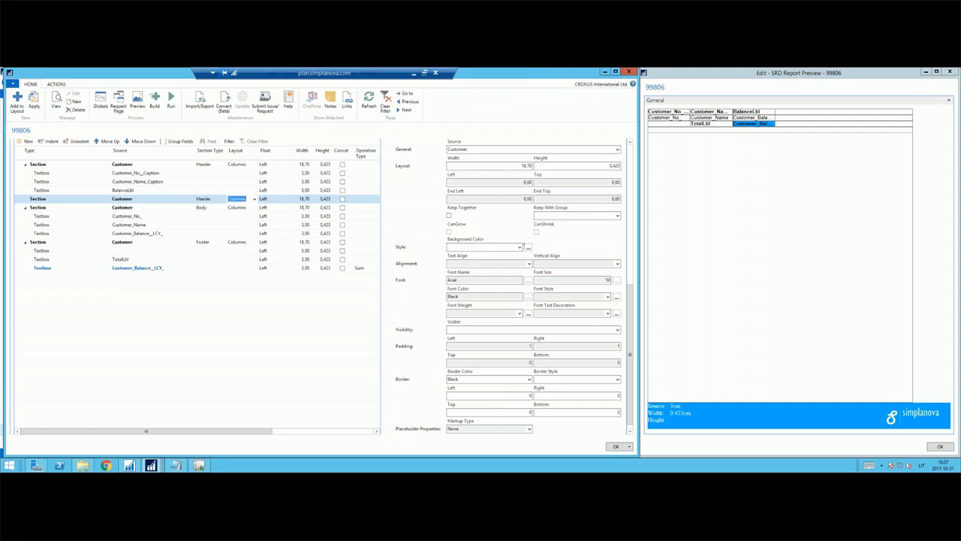
# Expand the new Customer Header section and set its textbox source to Country_Region_Name.
pyautogui.press('Left')
pyautogui.press('Left')
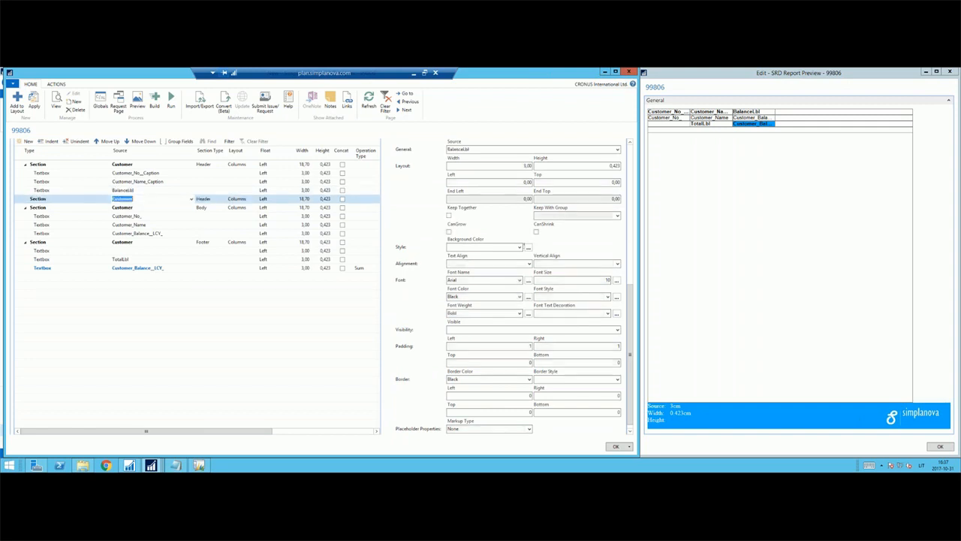
pyautogui.press('Down')
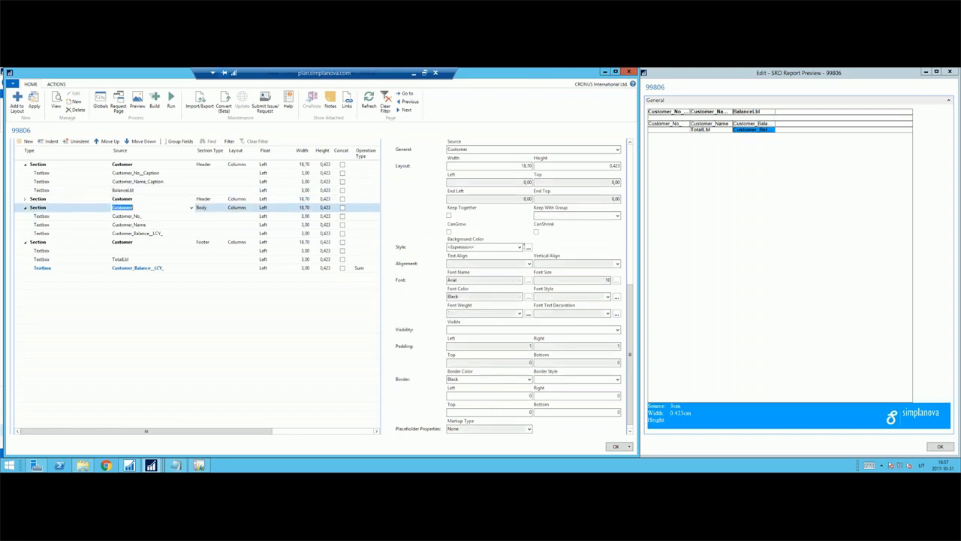
pyautogui.click(25, 200)
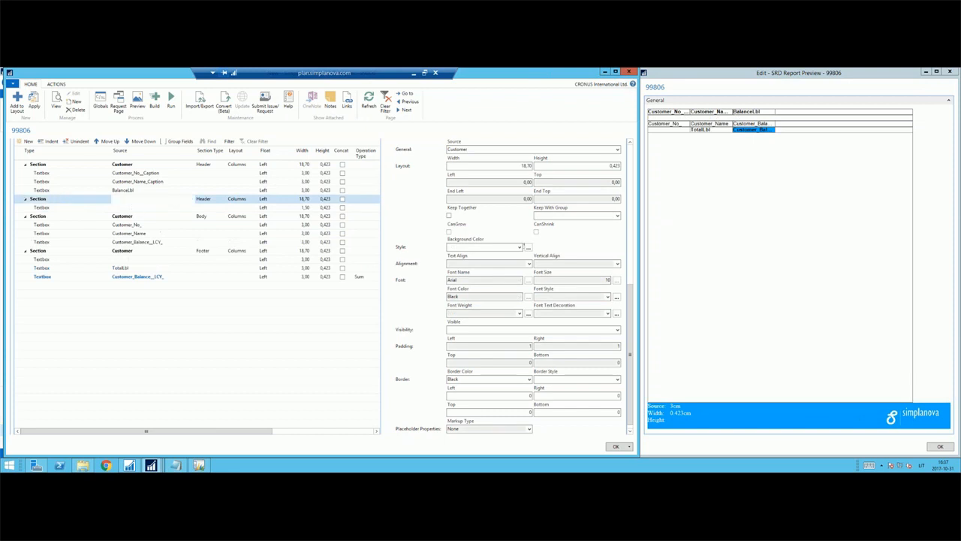
pyautogui.click(151, 207)
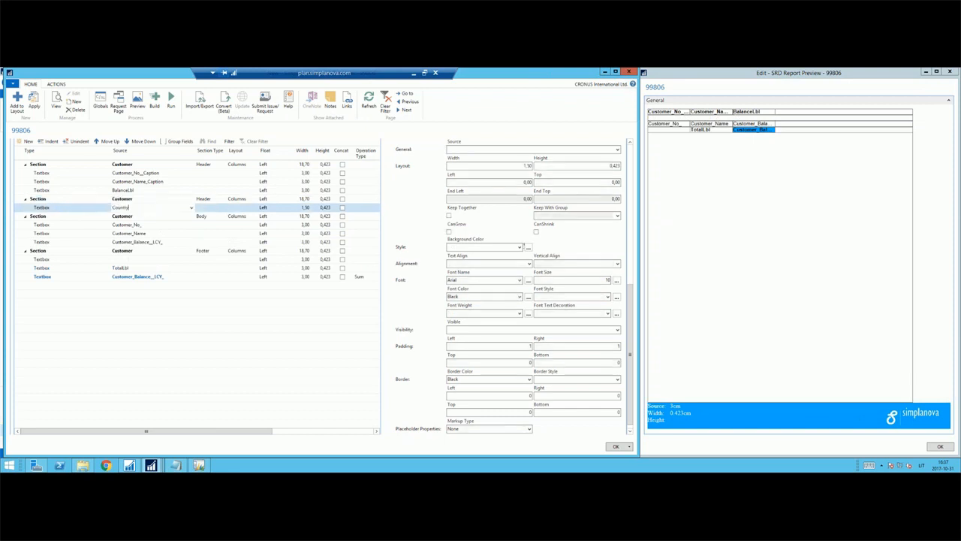
pyautogui.write('Country*nam')
pyautogui.press('Tab')
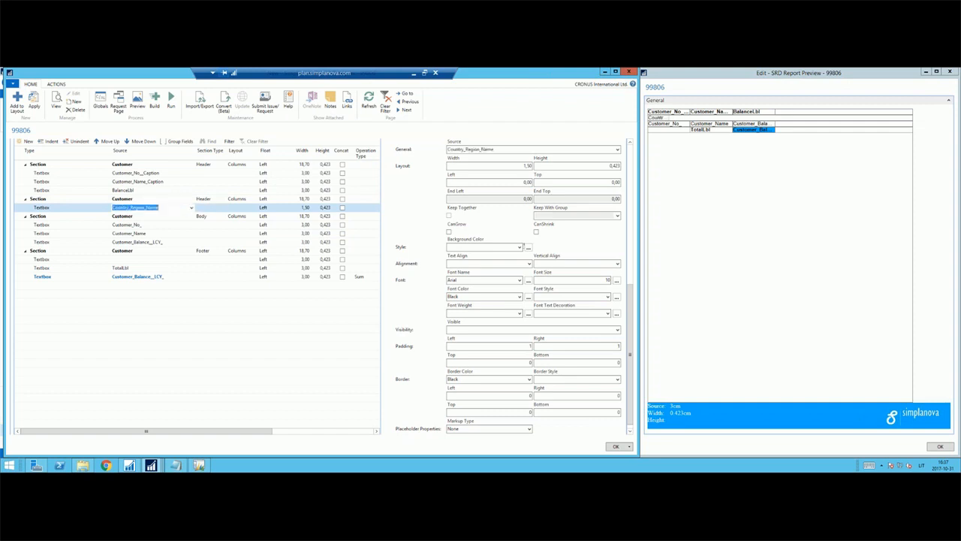
pyautogui.click(136, 207)
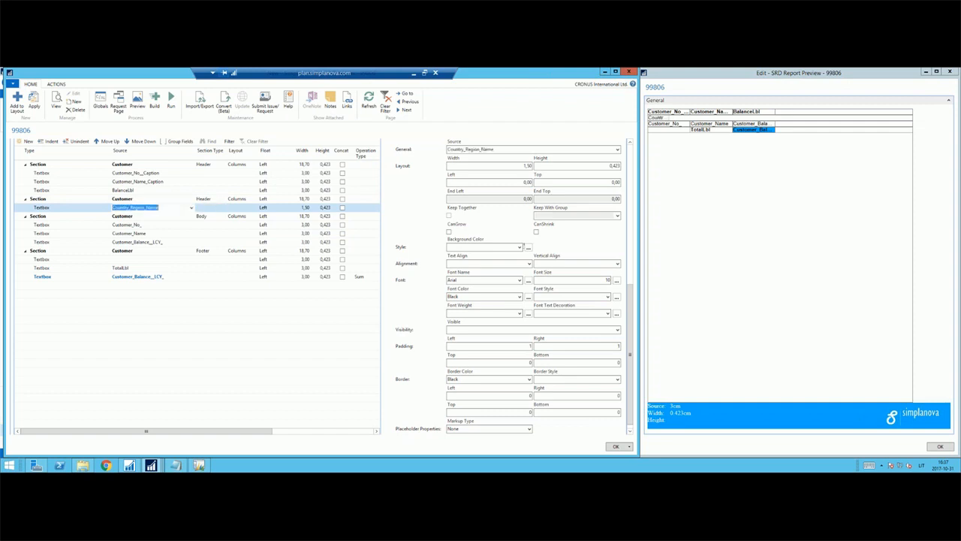
pyautogui.click(222, 211)
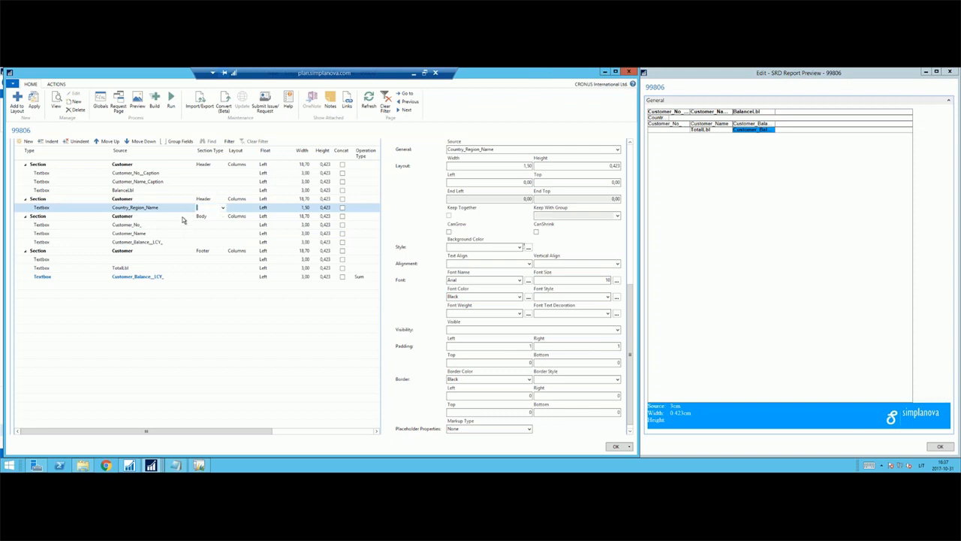
pyautogui.hotkey('shift', 'Tab')
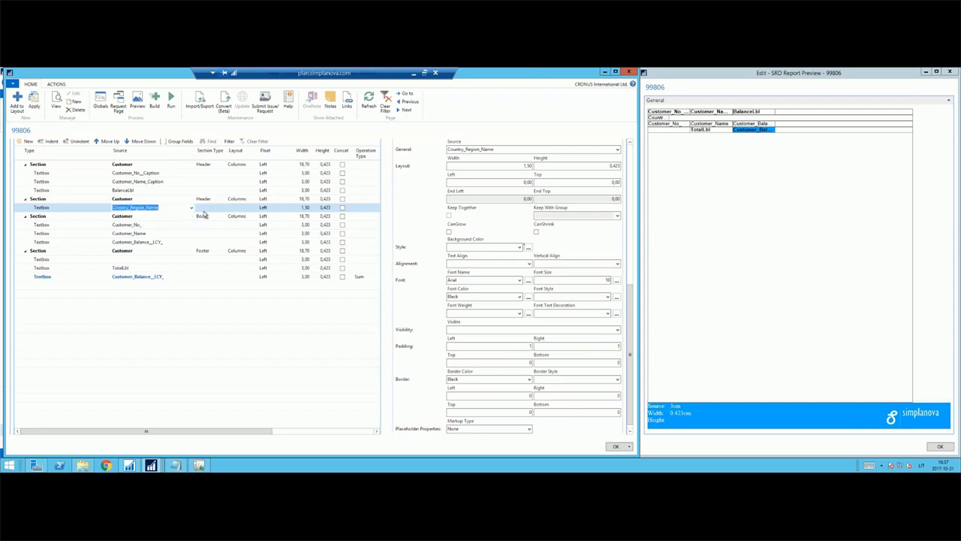
# Insert a new Customer section of type Footer after the Customer_Balance__LCY_ textbox of the body section.
pyautogui.click(139, 244)
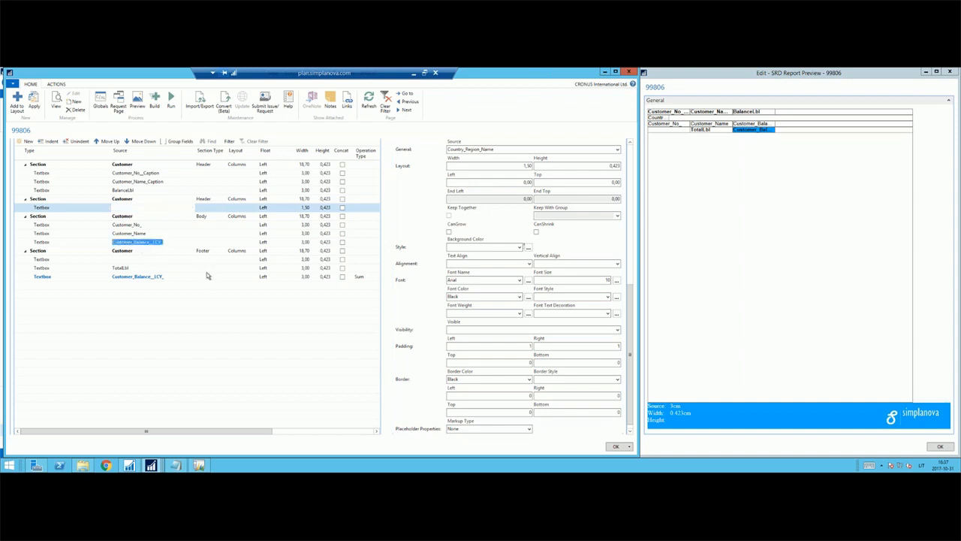
pyautogui.hotkey('shift', 'Tab')
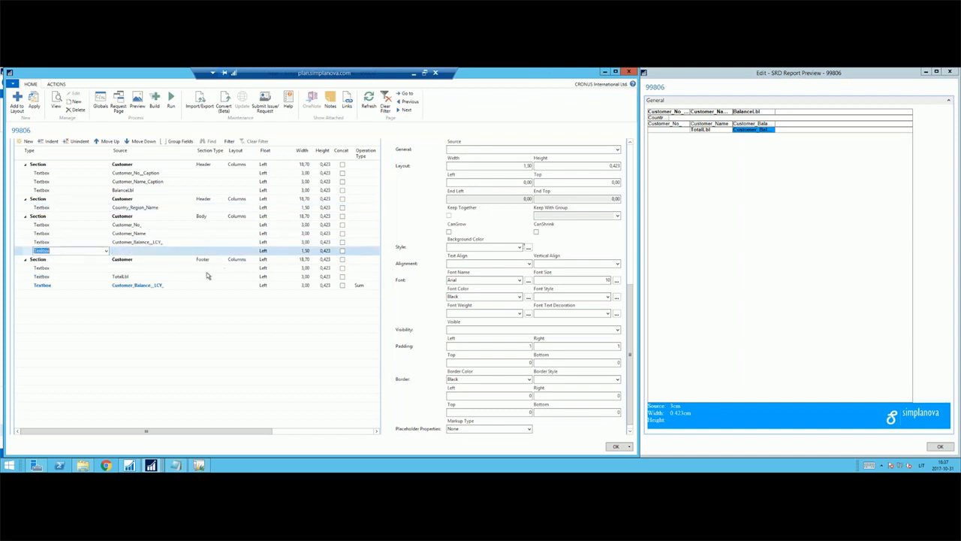
pyautogui.write('sec')
pyautogui.press('Tab')
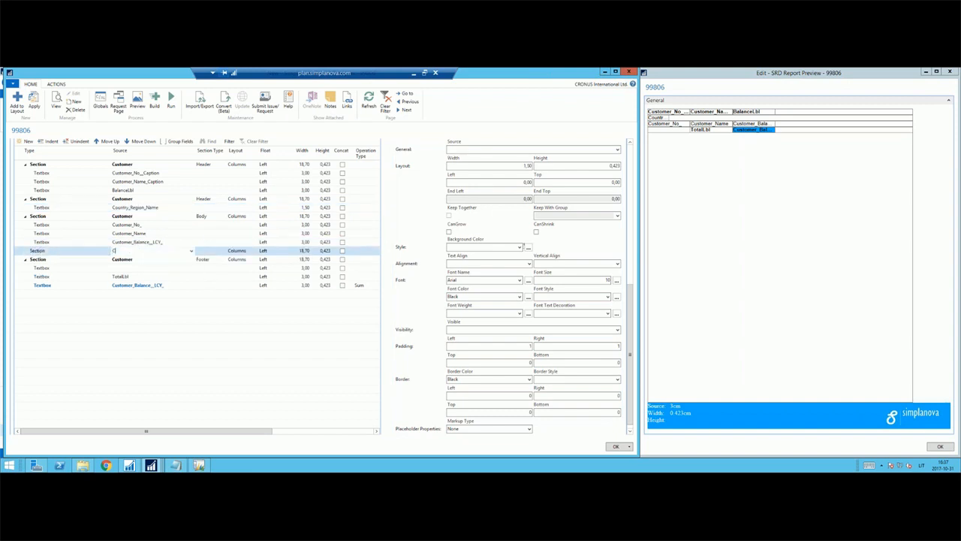
pyautogui.press('Tab')
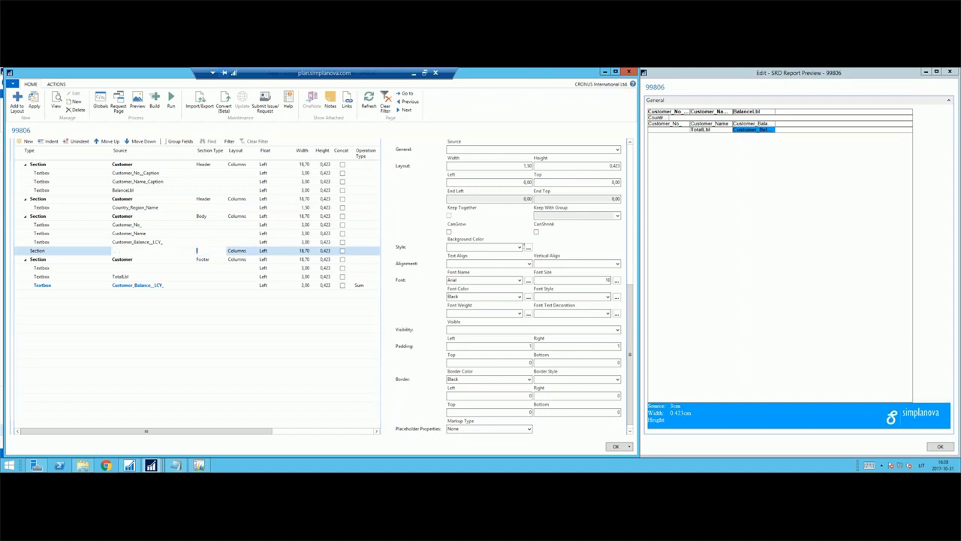
pyautogui.write('footer')
pyautogui.press('Tab')
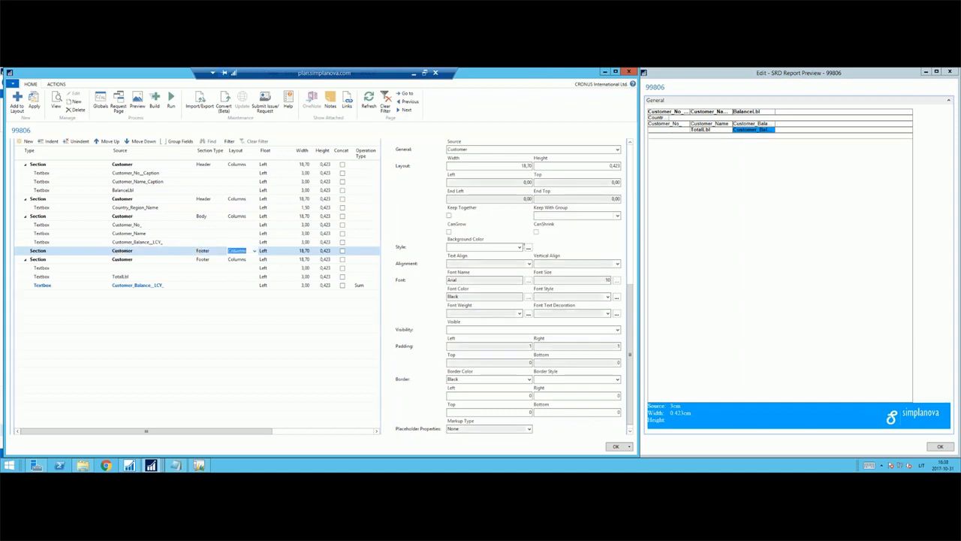
pyautogui.hotkey('shift', 'Tab')
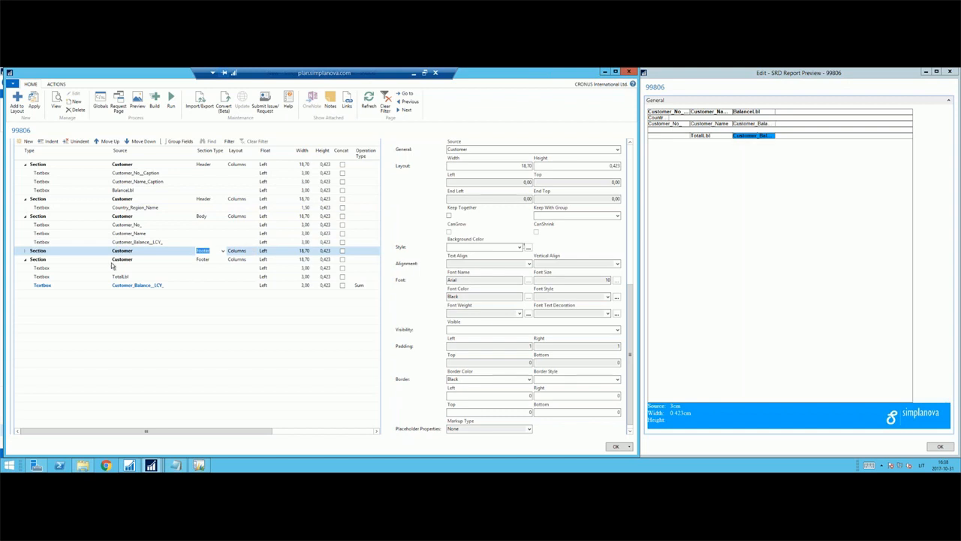
# Fill the new Customer Footer section with two textboxes, Country_Region_Name and Customer_Balance__LCY_.
pyautogui.click(26, 250)
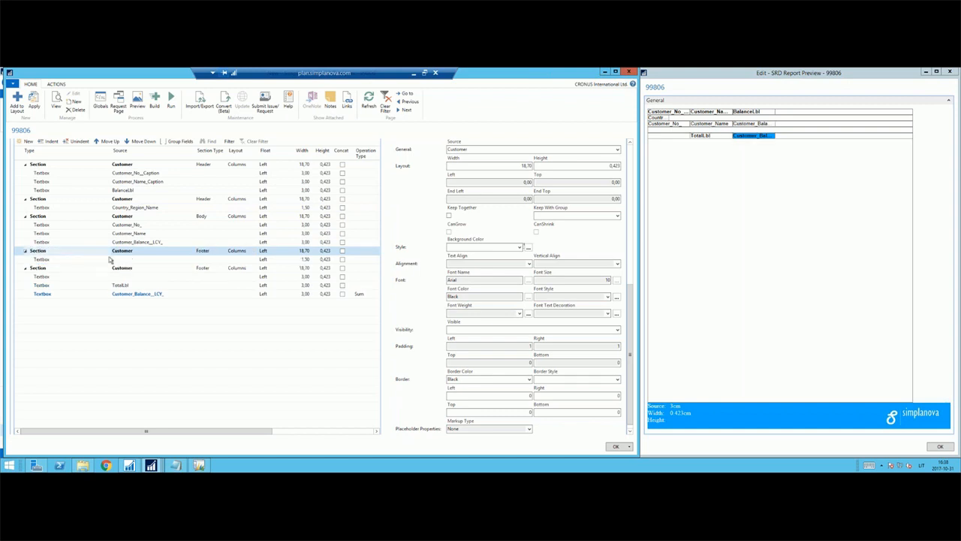
pyautogui.click(136, 251)
pyautogui.press('Delete')
pyautogui.click(136, 259)
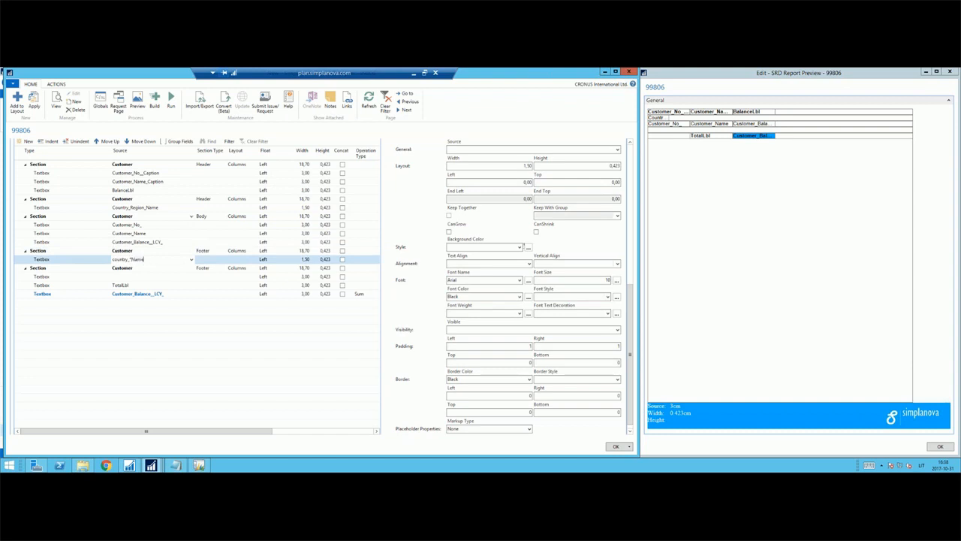
pyautogui.press('Tab')
pyautogui.hotkey('shift', 'Tab')
pyautogui.press('ctrl+Insert')
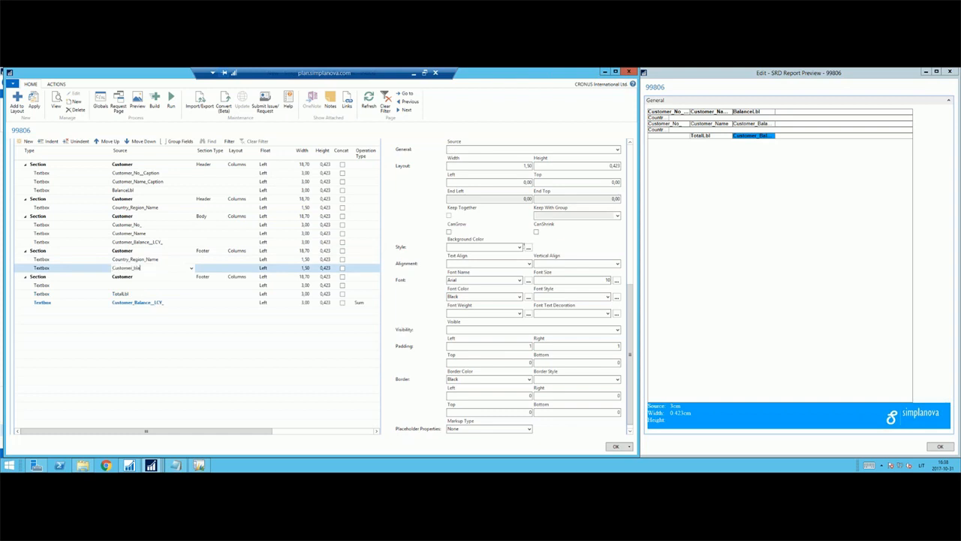
pyautogui.press('Tab')
pyautogui.hotkey('shift', 'Tab')
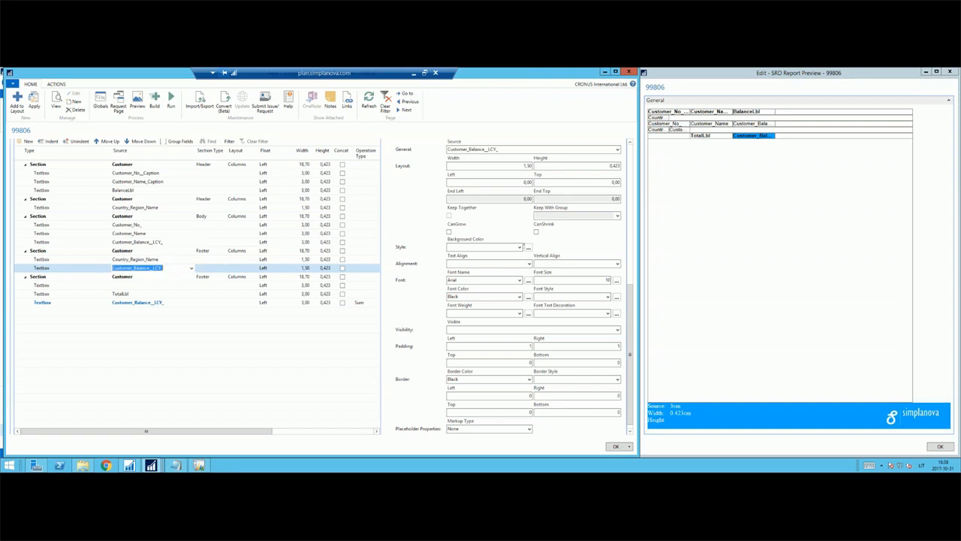
# Set the operation type of the new footer section's Customer_Balance__LCY_ textbox to Sum.
pyautogui.press('Tab')
pyautogui.press('Tab')
pyautogui.press('Tab')
pyautogui.press('Tab')
pyautogui.press('Tab')
pyautogui.press('Tab')
pyautogui.press('Tab')
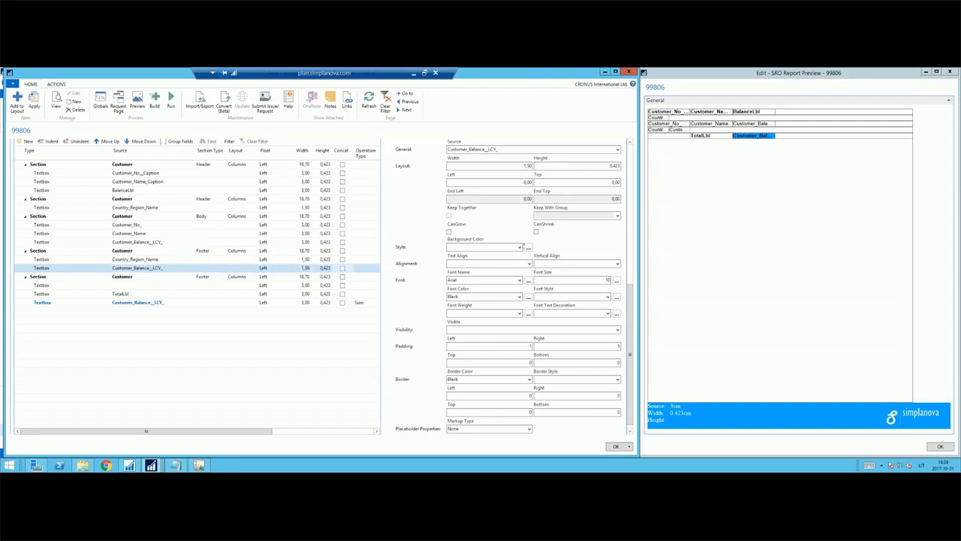
pyautogui.write('s')
pyautogui.press('Up')
pyautogui.press('Down')
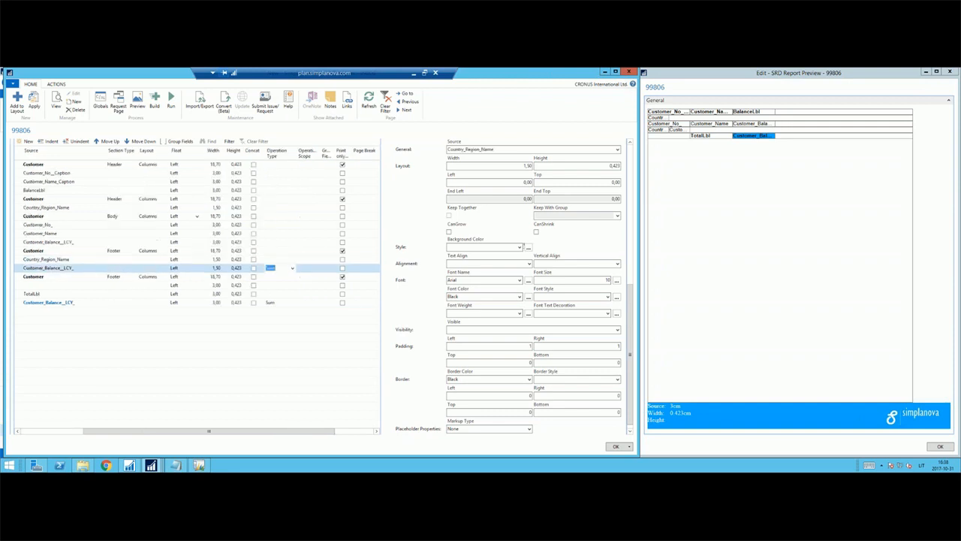
# Select the Country_Region_Name textboxes in the new header and footer plus the new balance textbox, and set their width to 3.
pyautogui.hotkey('shift', 'Tab')
pyautogui.hotkey('shift', 'Tab')
pyautogui.hotkey('shift', 'Tab')
pyautogui.hotkey('shift', 'Tab')
pyautogui.hotkey('shift', 'Tab')
pyautogui.hotkey('shift', 'Tab')
pyautogui.hotkey('shift', 'Tab')
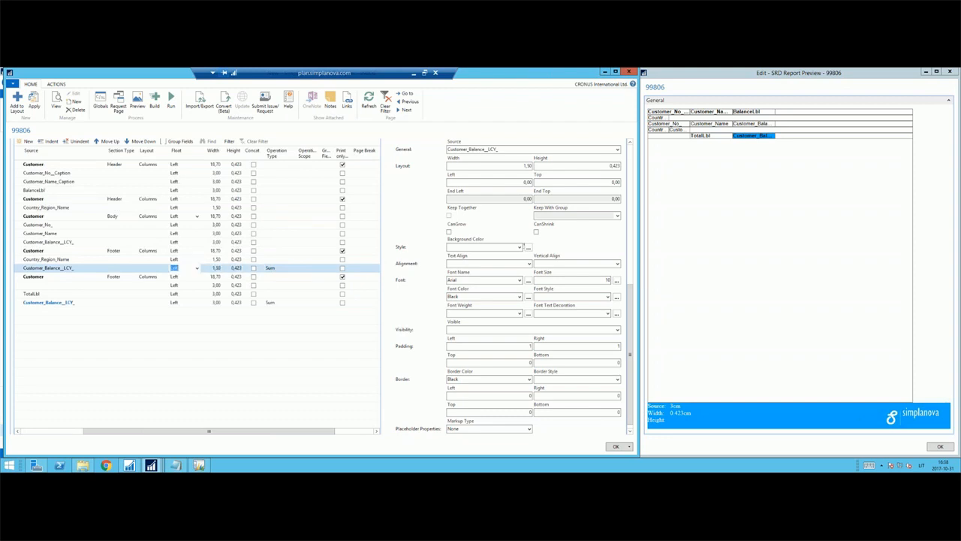
pyautogui.hotkey('shift', 'Tab')
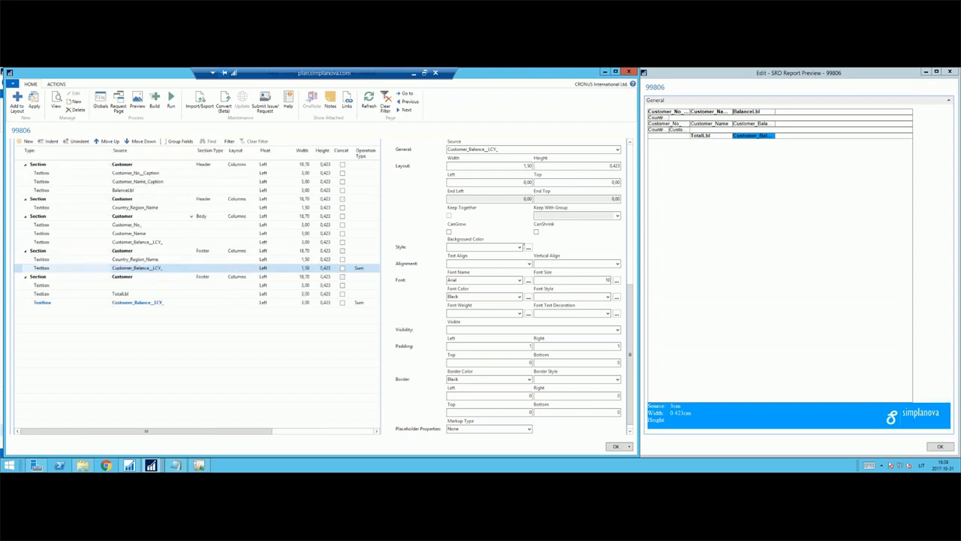
pyautogui.press('Tab')
pyautogui.hotkey('shift', 'Up')
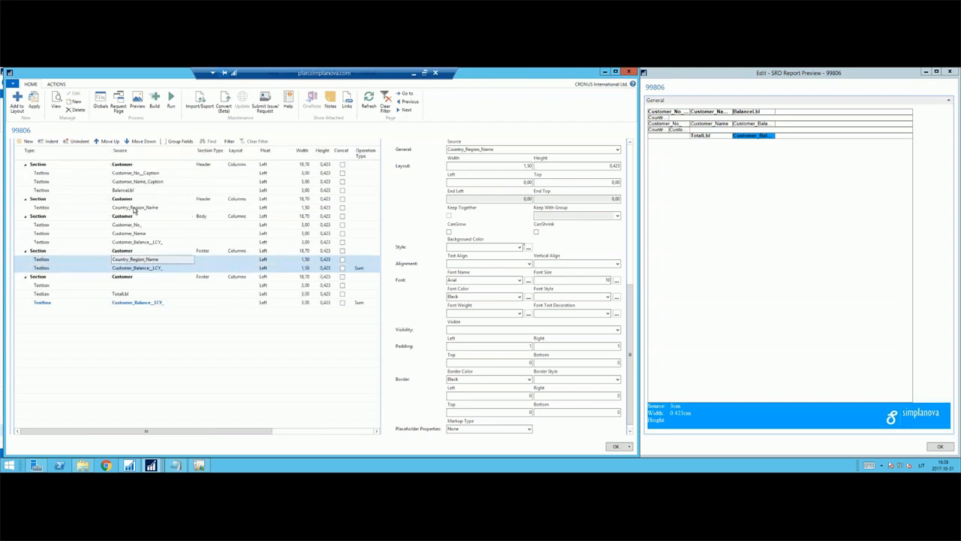
pyautogui.click(134, 207)
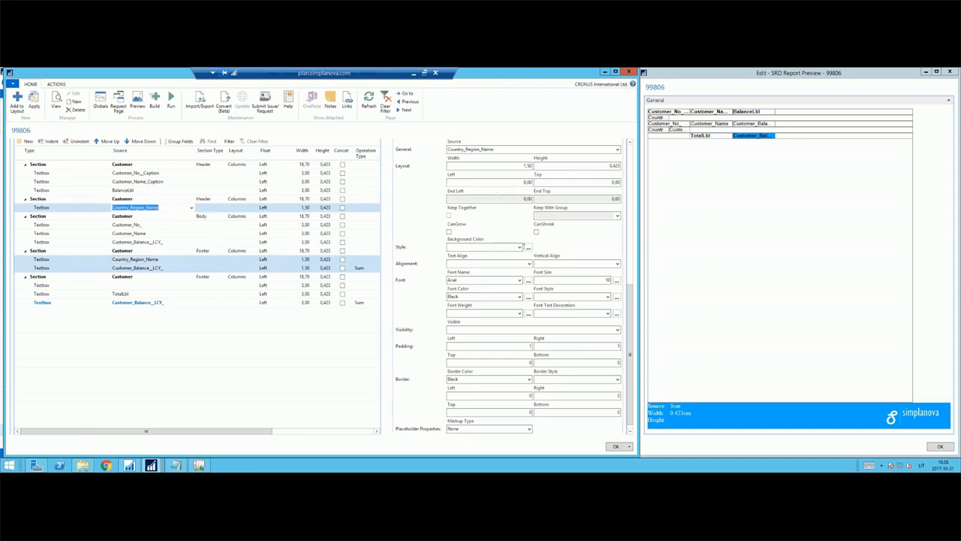
pyautogui.click(528, 165)
pyautogui.write('3')
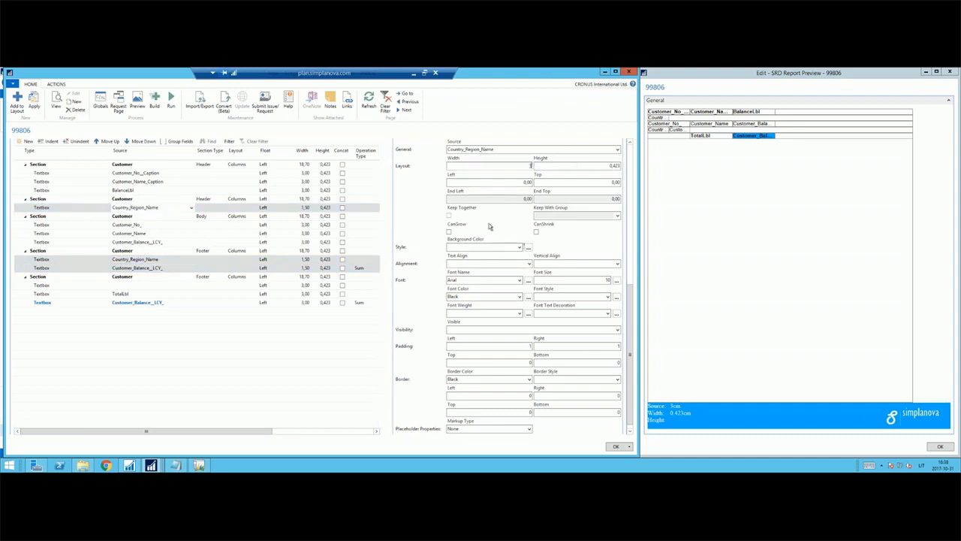
pyautogui.press('Return')
pyautogui.click(345, 275)
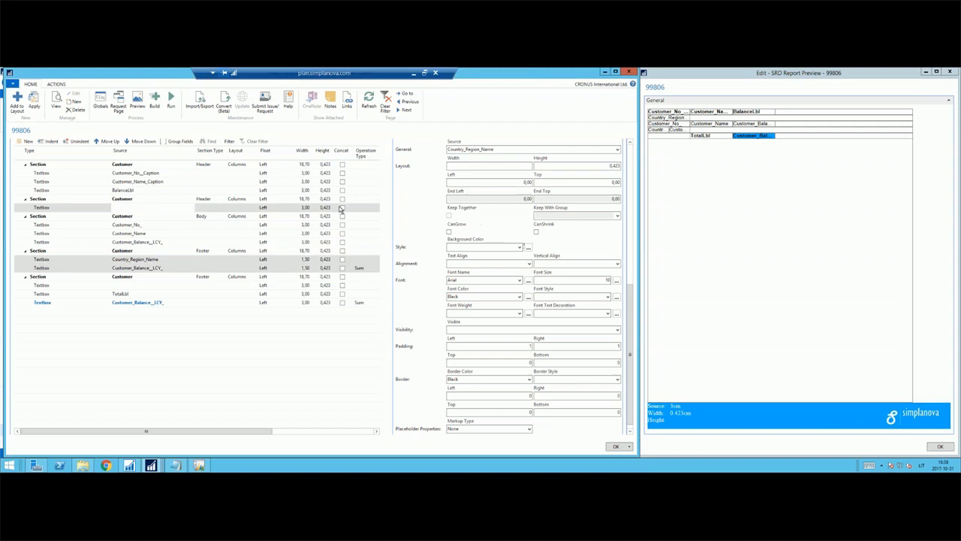
# Set the font weight of the three selected textboxes to Bold and apply it to all of them.
pyautogui.write('B')
pyautogui.click(475, 296)
pyautogui.press('Return')
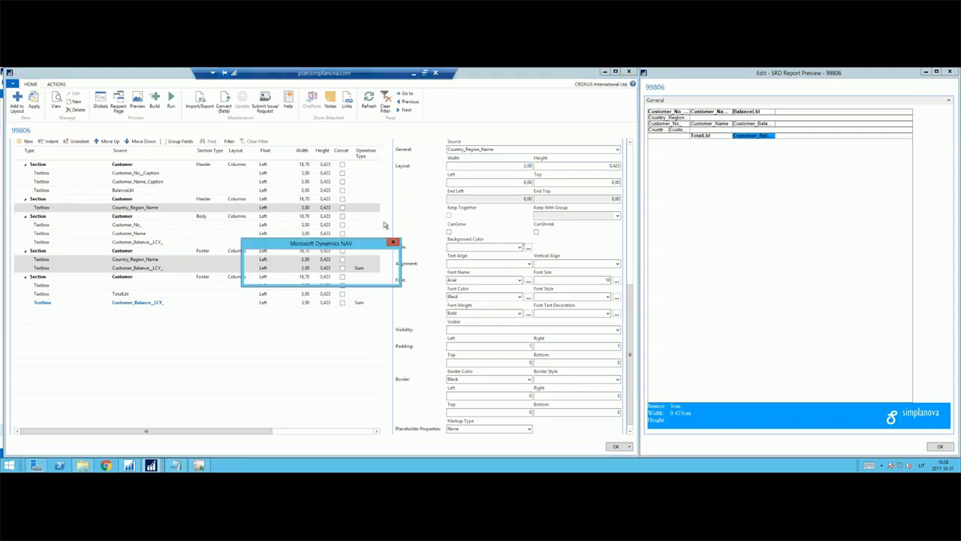
pyautogui.click(350, 276)
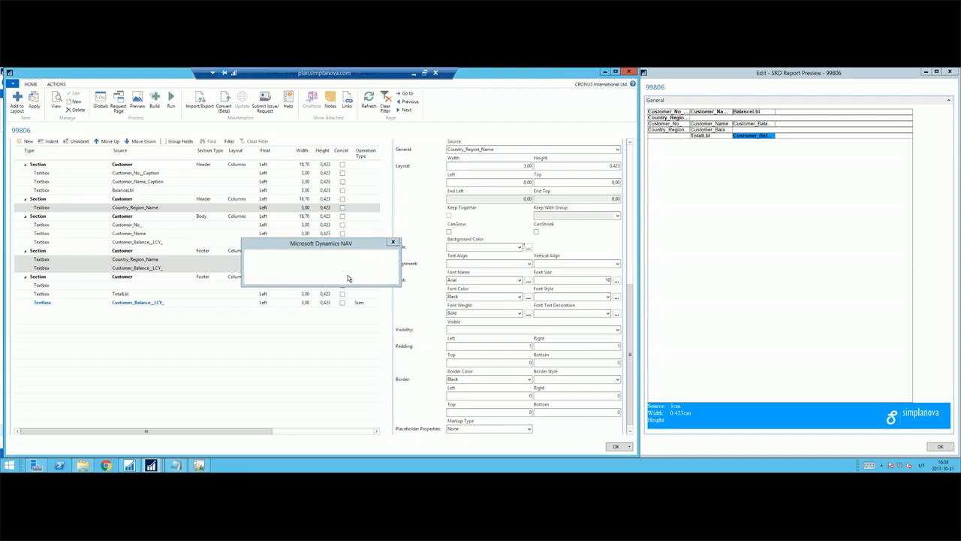
pyautogui.click(807, 229)
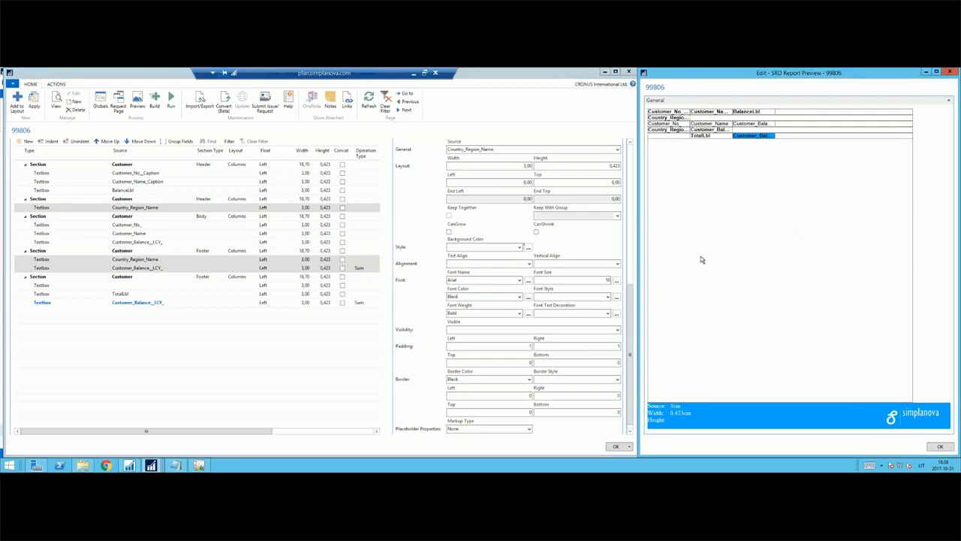
# Add Customer_Country_Region_Code as the group field of the Customer Header section containing Country_Region_Name.
pyautogui.click(137, 198)
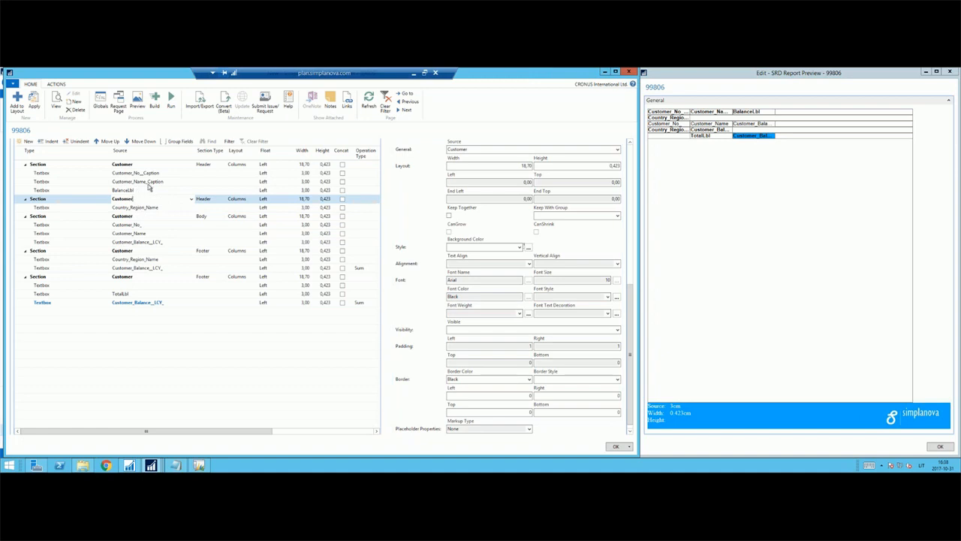
pyautogui.click(178, 142)
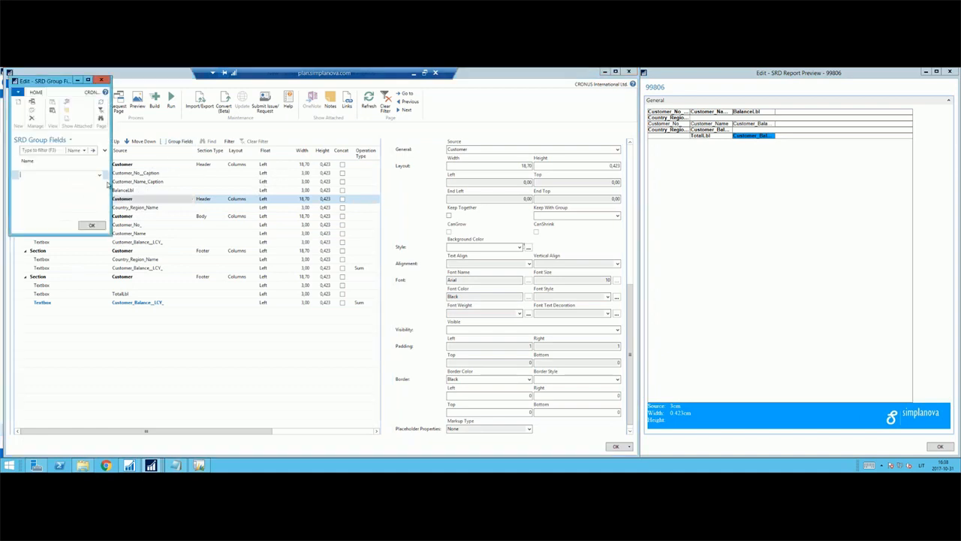
pyautogui.click(99, 176)
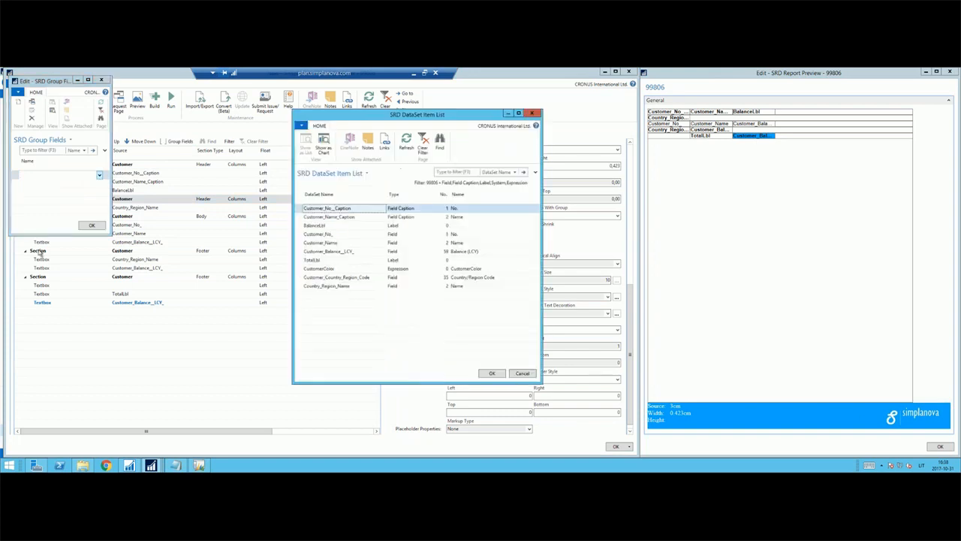
pyautogui.click(355, 279)
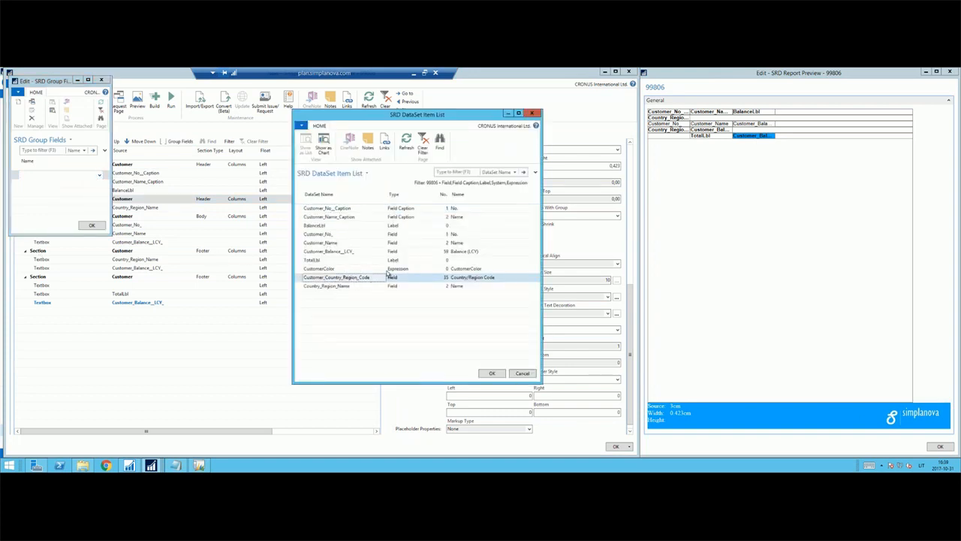
pyautogui.click(492, 373)
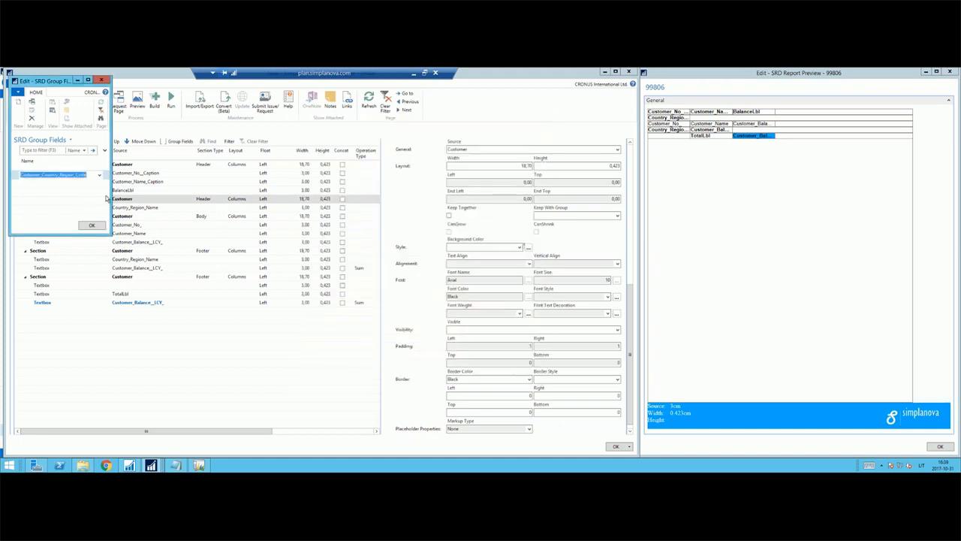
pyautogui.click(91, 226)
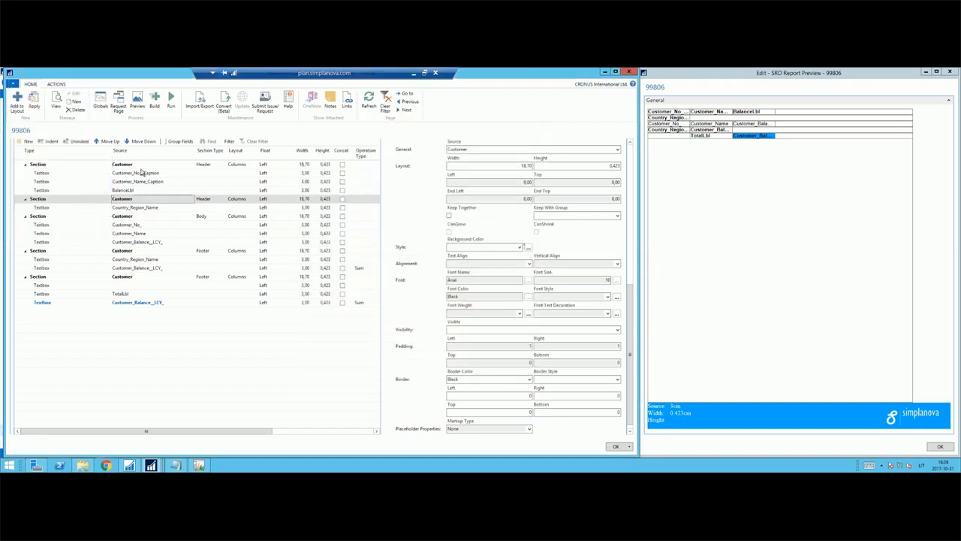
# Add Customer_Country_Region_Code as the group field of the Customer Footer section containing Country_Region_Name.
pyautogui.click(145, 251)
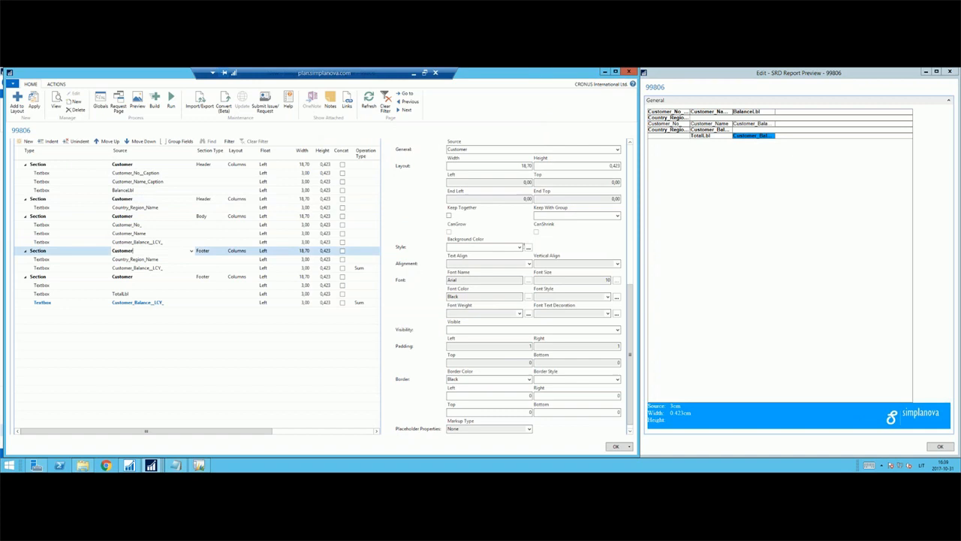
pyautogui.click(179, 142)
pyautogui.write('Customer_Country_Region_Code')
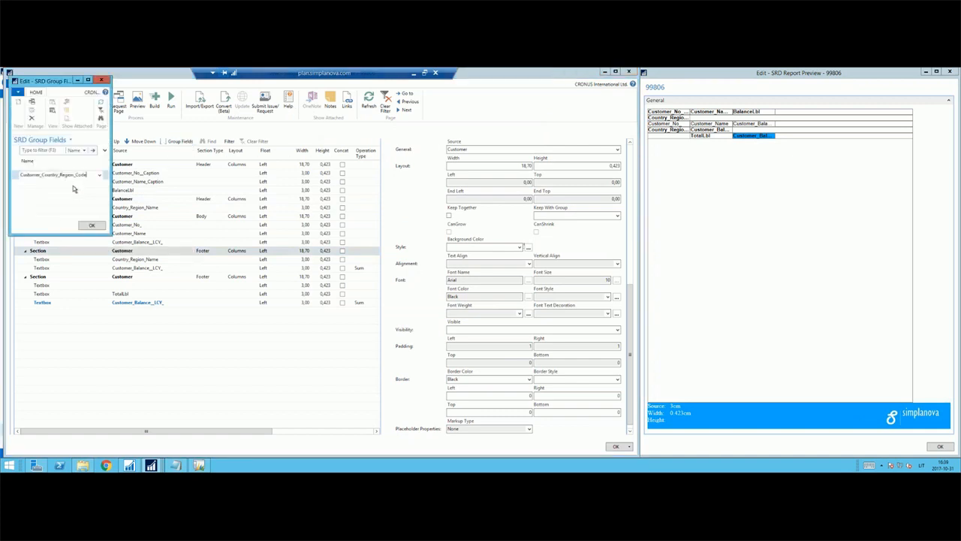
pyautogui.click(74, 184)
pyautogui.click(75, 175)
pyautogui.click(100, 225)
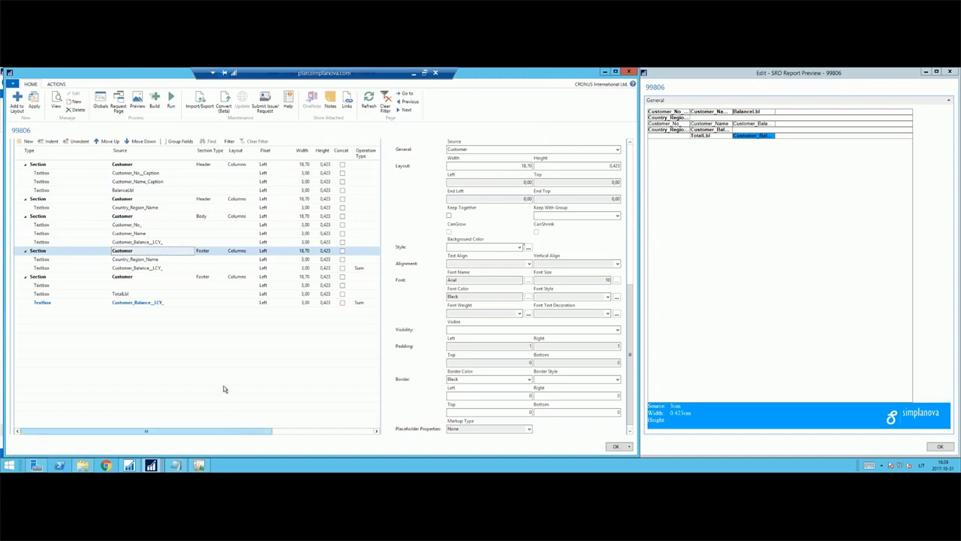
# Build the report and preview Demo 10-31 to check the country grouping, subtotals and grand total.
pyautogui.click(157, 100)
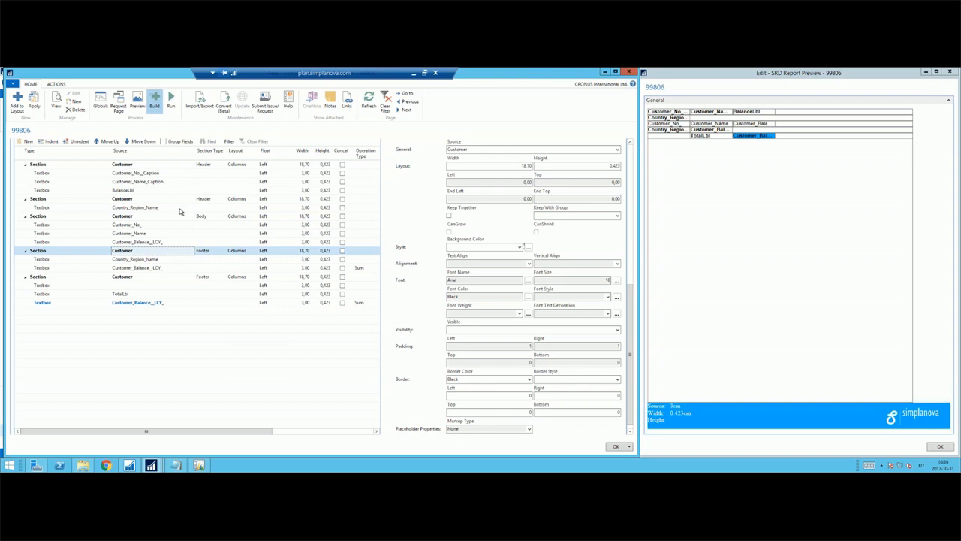
pyautogui.click(373, 276)
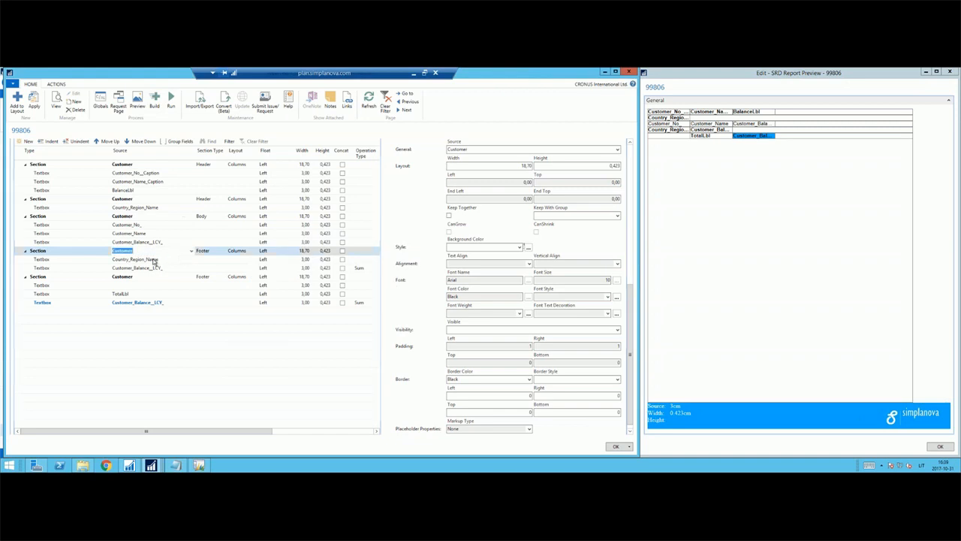
pyautogui.click(171, 102)
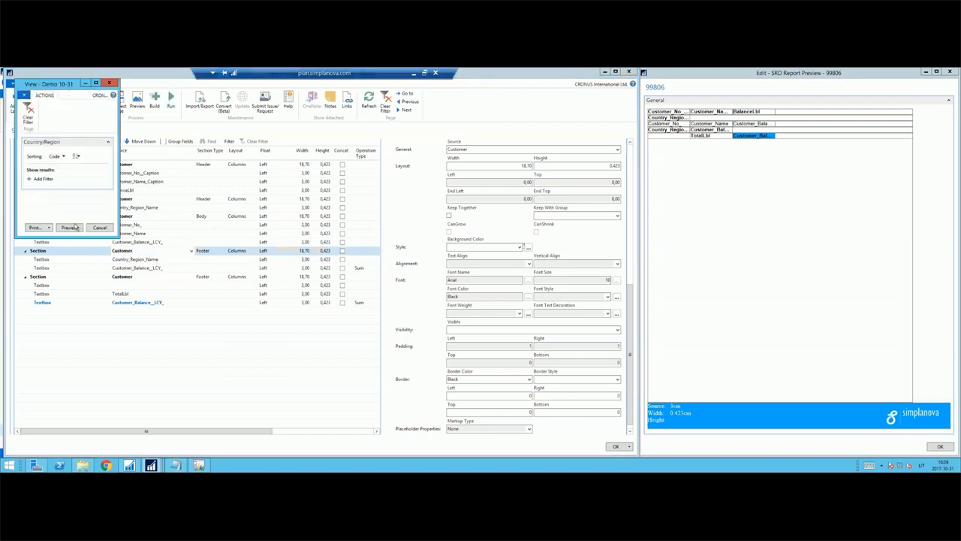
pyautogui.click(76, 226)
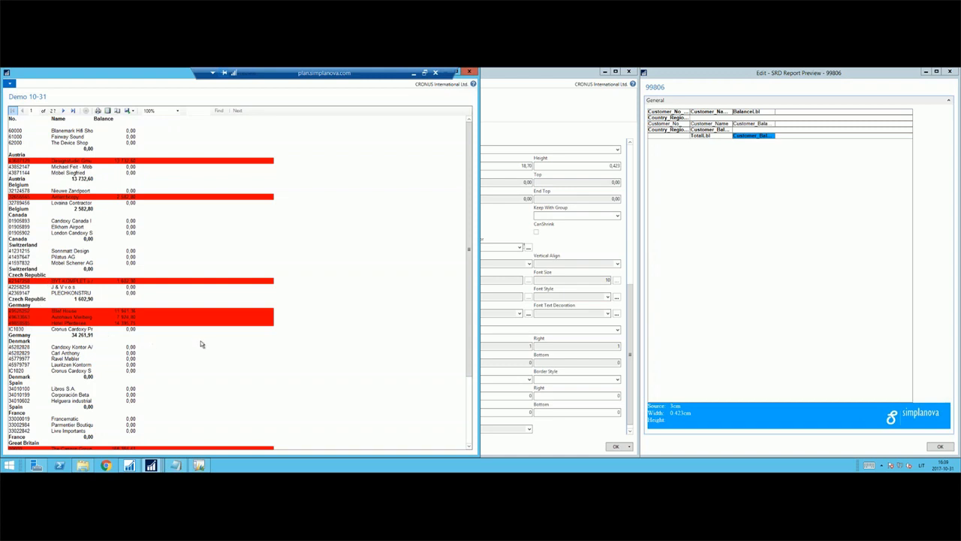
pyautogui.scroll(-15, 201, 343)
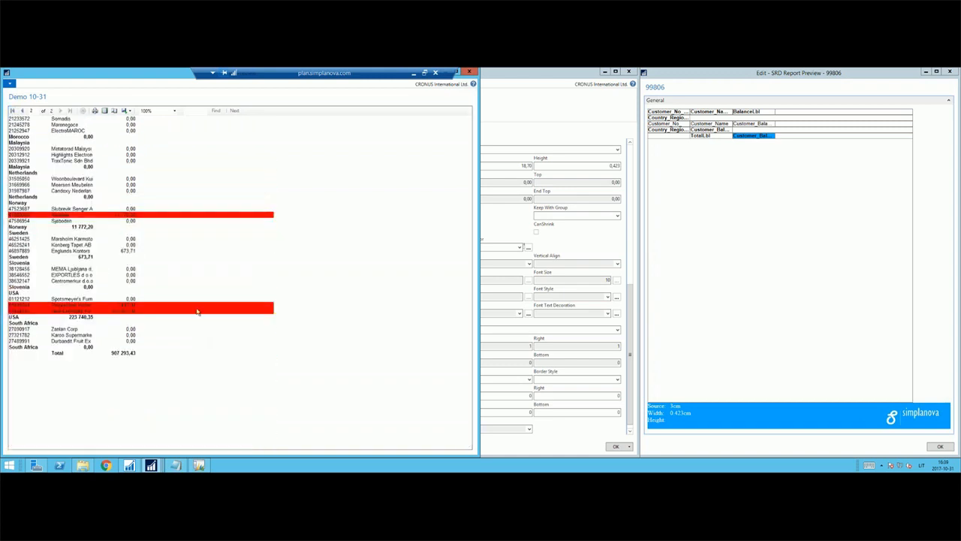
pyautogui.scroll(10, 197, 313)
pyautogui.press('Escape')
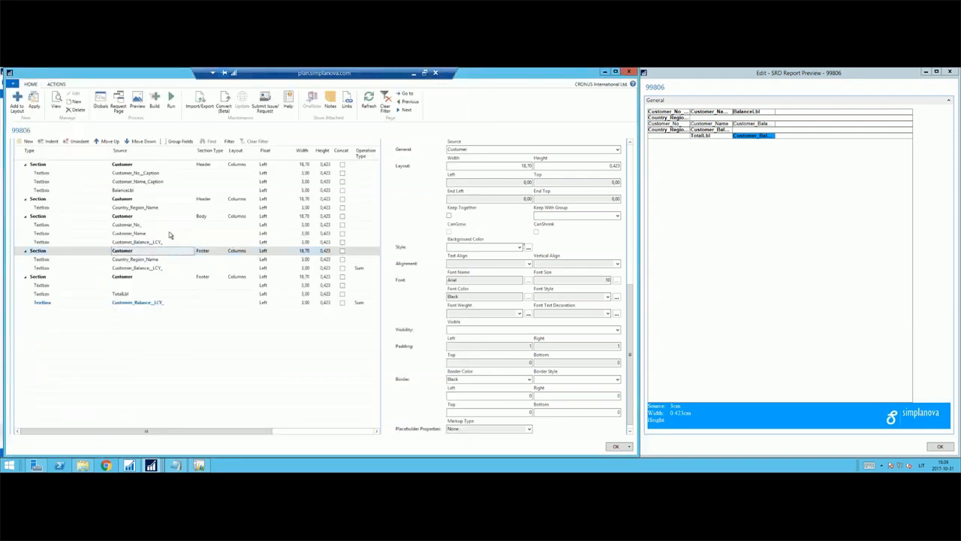
# Set the page break of the Customer Footer section containing Country_Region_Name to Between.
pyautogui.click(308, 254)
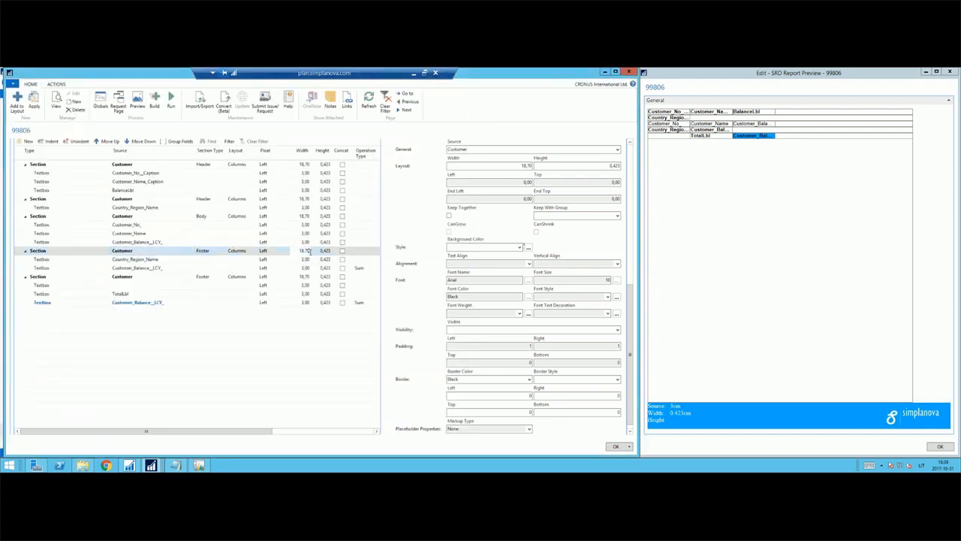
pyautogui.press('Tab')
pyautogui.press('Tab')
pyautogui.press('Tab')
pyautogui.press('Tab')
pyautogui.press('Tab')
pyautogui.press('Tab')
pyautogui.press('Tab')
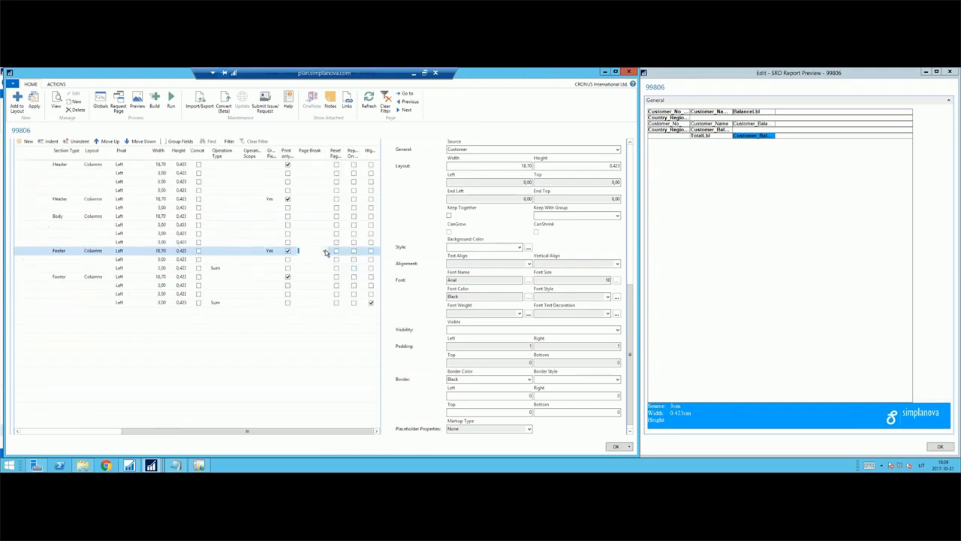
pyautogui.click(325, 251)
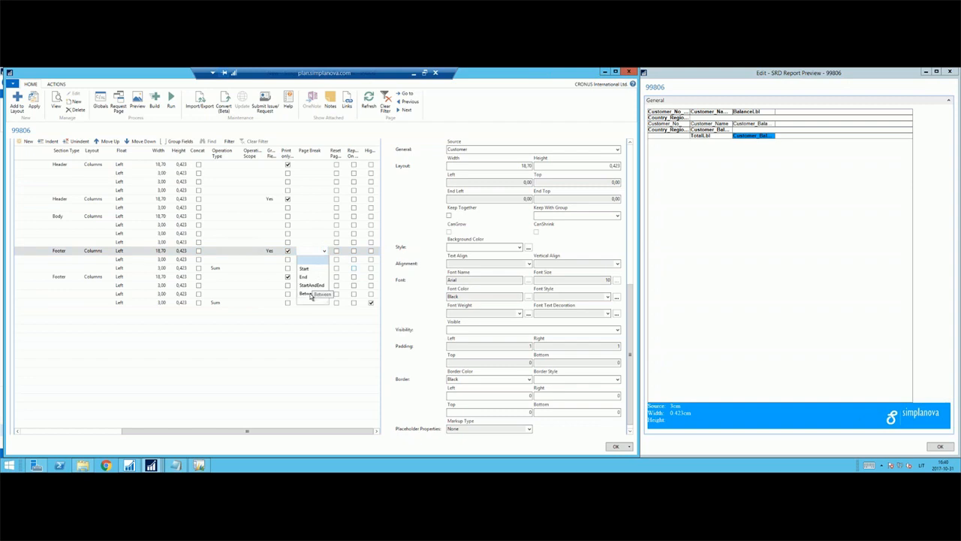
pyautogui.click(310, 294)
# Clear the page break from the caption Header, Body and grand total Footer sections of Customer.
pyautogui.press('Down')
pyautogui.press('Down')
pyautogui.press('Down')
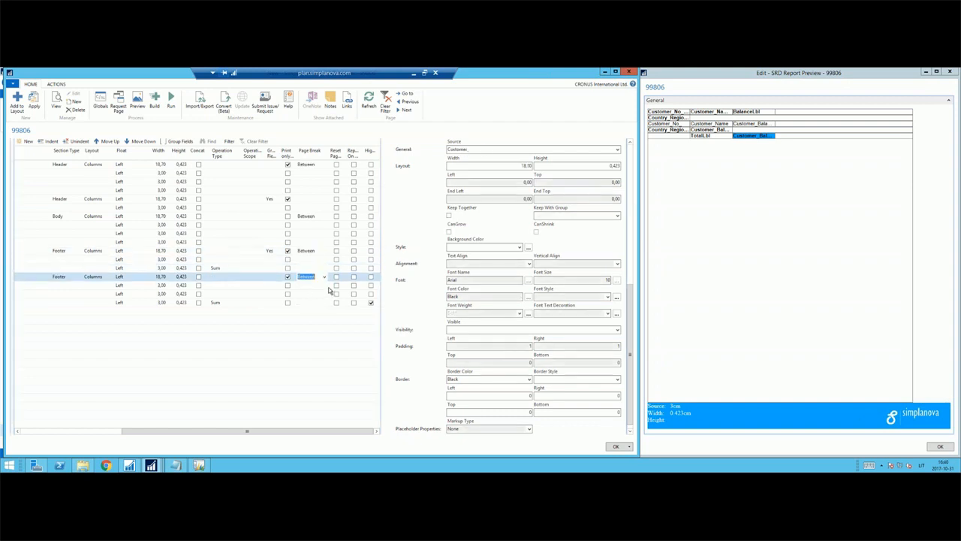
pyautogui.press('Delete')
pyautogui.press('Up')
pyautogui.press('Up')
pyautogui.press('Up')
pyautogui.press('Up')
pyautogui.press('Up')
pyautogui.press('Up')
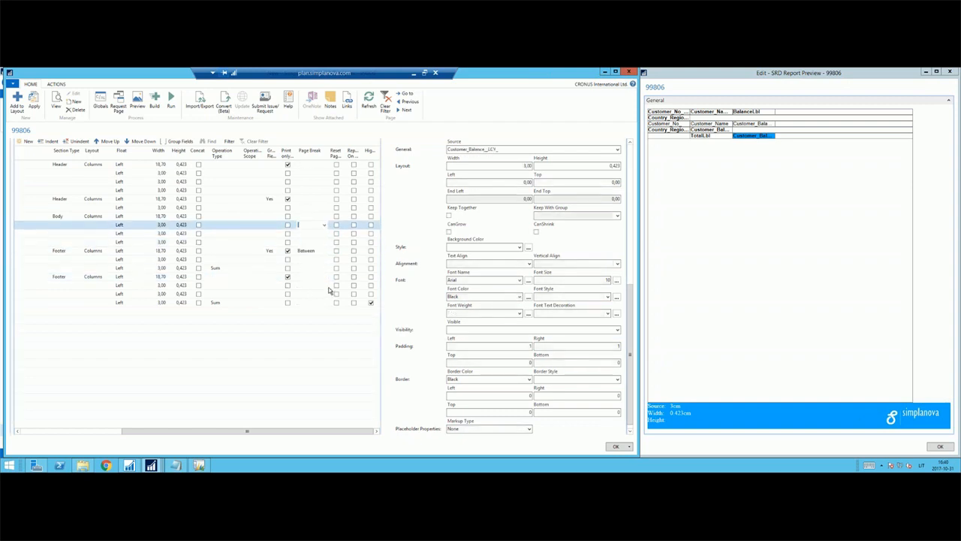
# Set the page break of the Customer Header section containing Country_Region_Name to Between.
pyautogui.press('Up')
pyautogui.press('Up')
pyautogui.press('Up')
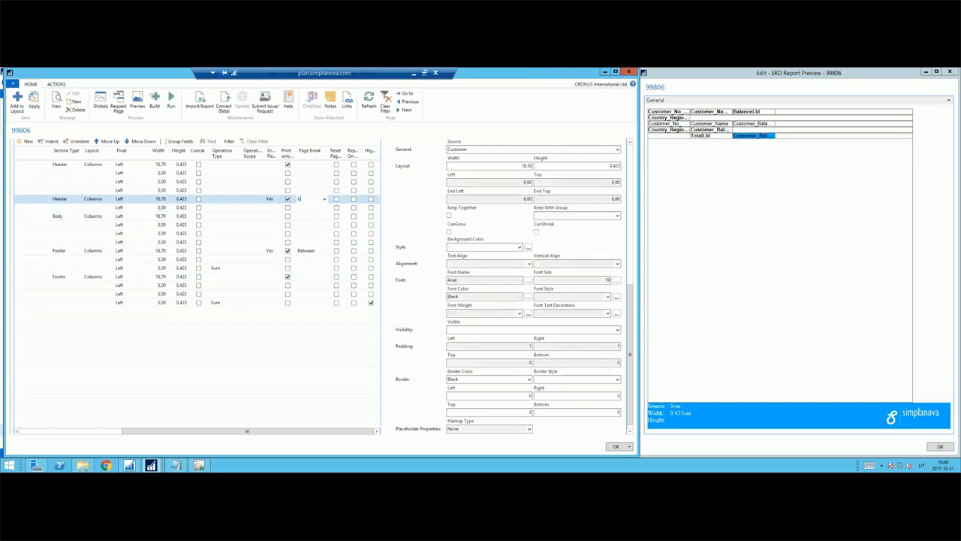
pyautogui.press('Down')
pyautogui.press('Down')
pyautogui.press('Delete')
pyautogui.press('Down')
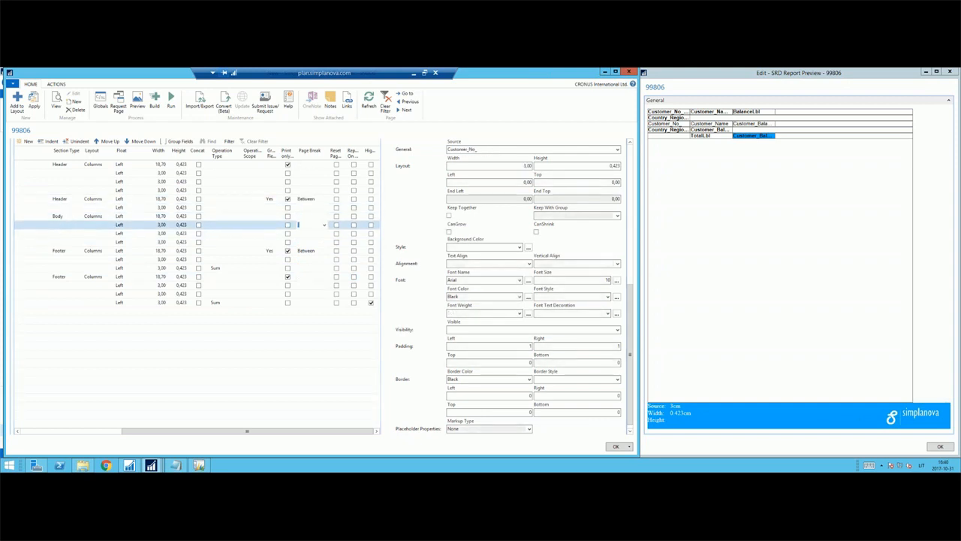
pyautogui.press('Up')
pyautogui.press('Up')
pyautogui.press('Up')
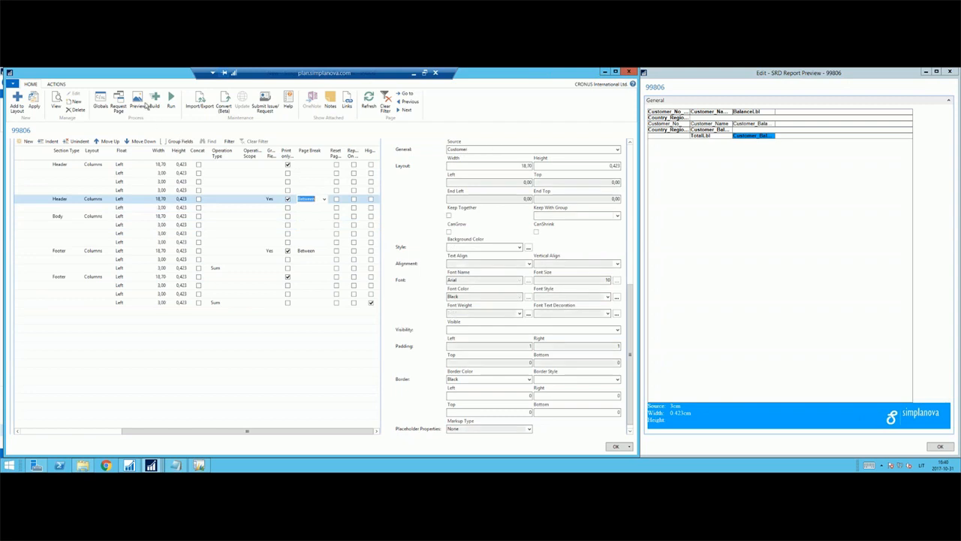
# Build the report with the group page breaks and open the Demo 10-31 preview.
pyautogui.click(155, 101)
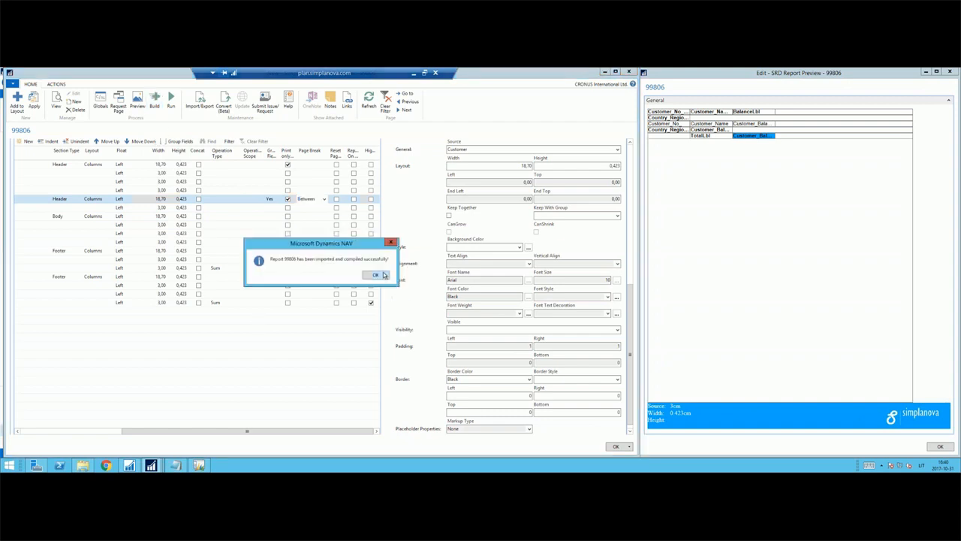
pyautogui.click(382, 274)
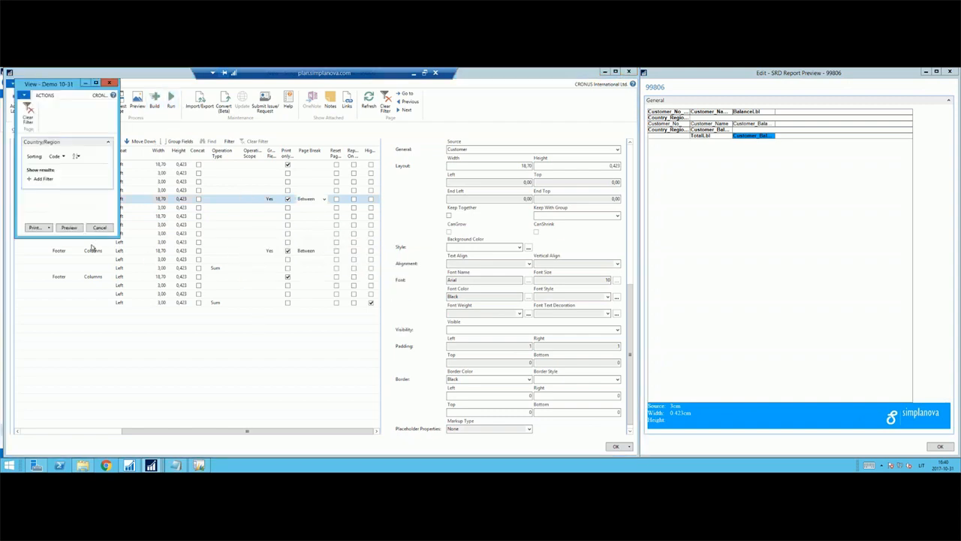
pyautogui.click(71, 225)
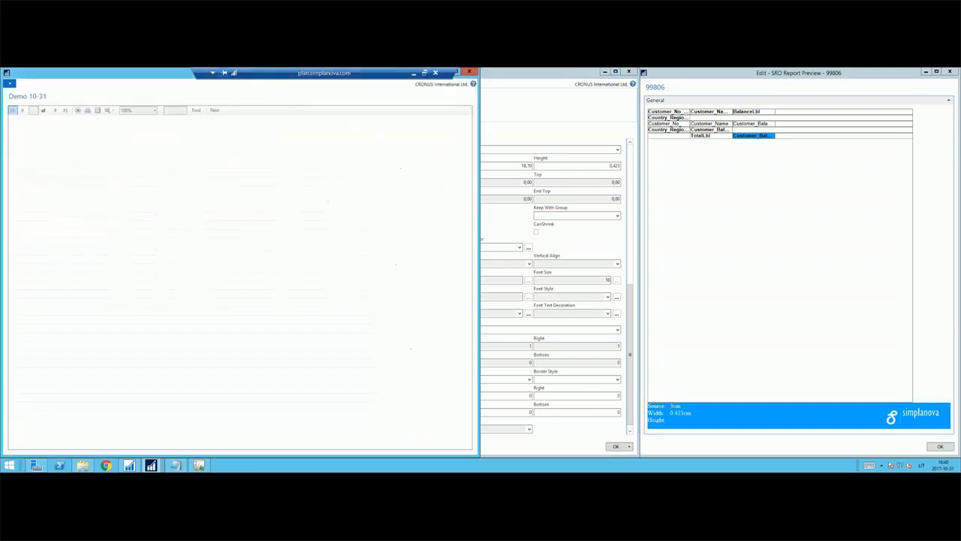
# Page through the previewed report to check how countries are split across pages and where column captions print.
pyautogui.click(65, 111)
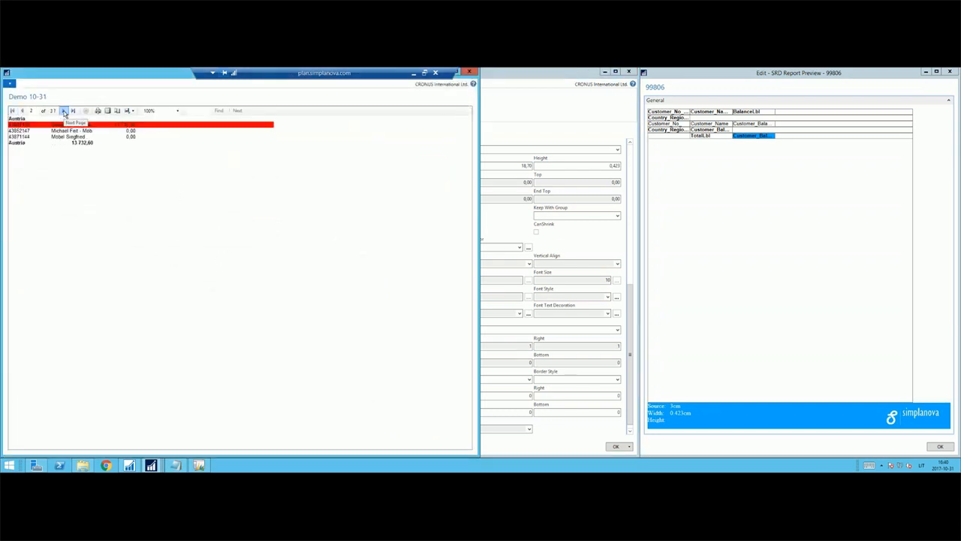
pyautogui.click(64, 111)
pyautogui.click(63, 111)
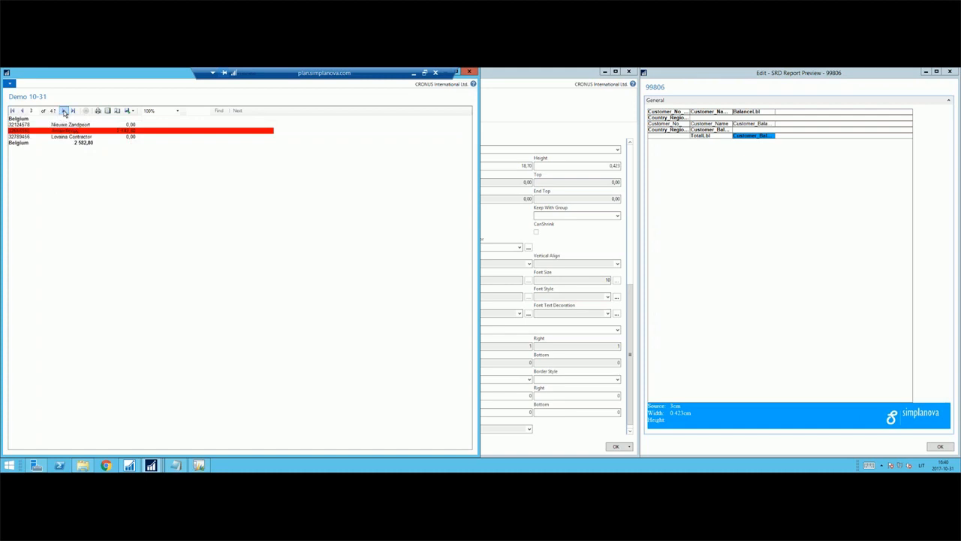
pyautogui.click(63, 111)
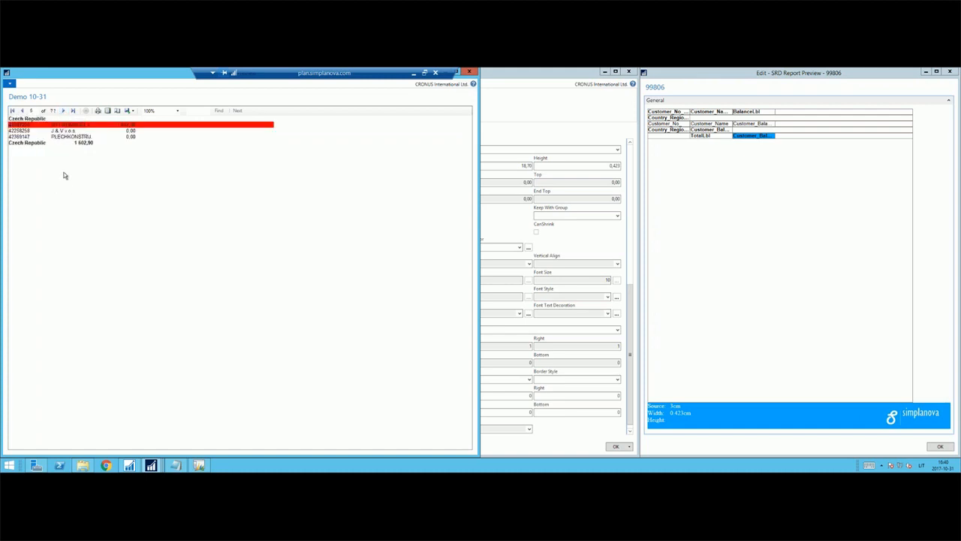
pyautogui.click(12, 110)
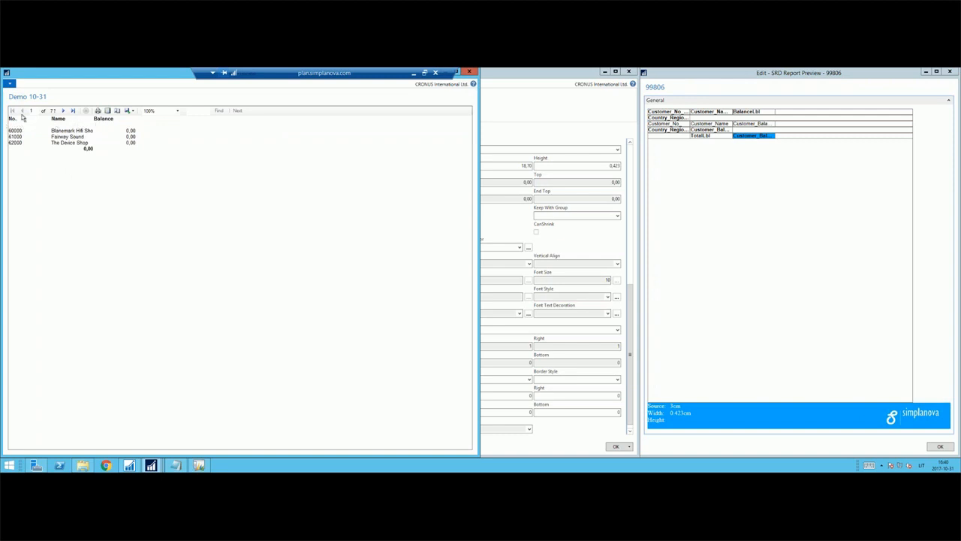
pyautogui.click(64, 111)
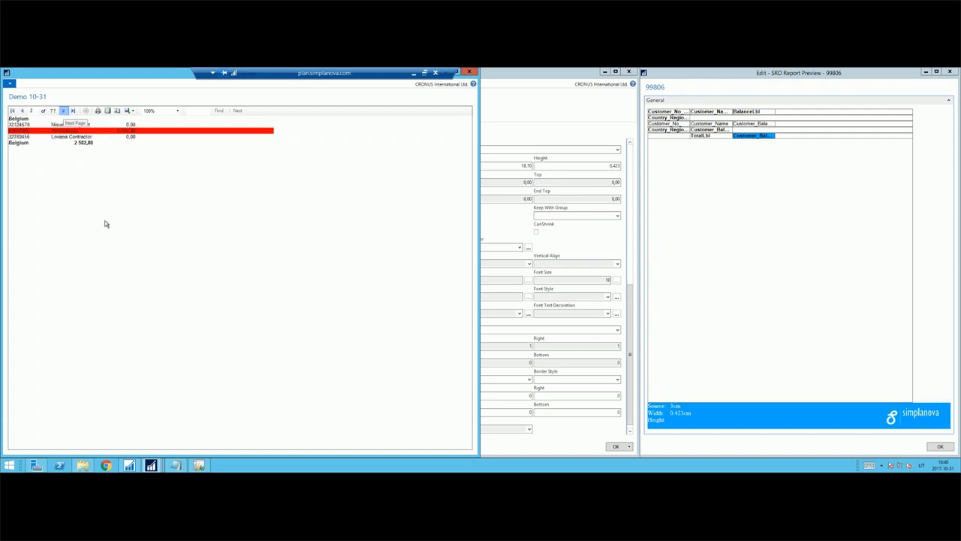
pyautogui.press('Escape')
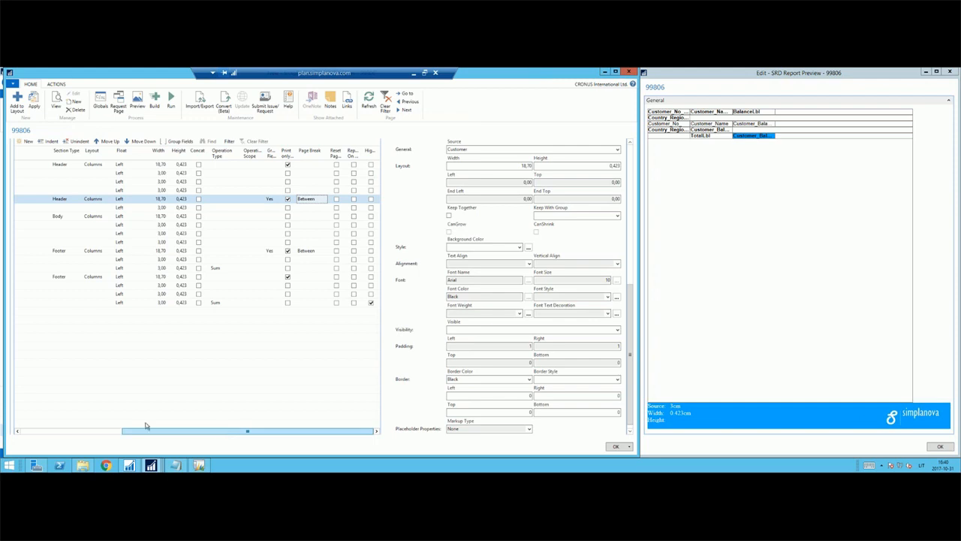
# Make the first Customer Header section with the column captions repeat on every new page.
pyautogui.moveTo(145, 426); pyautogui.dragTo(38, 419)
pyautogui.click(206, 165)
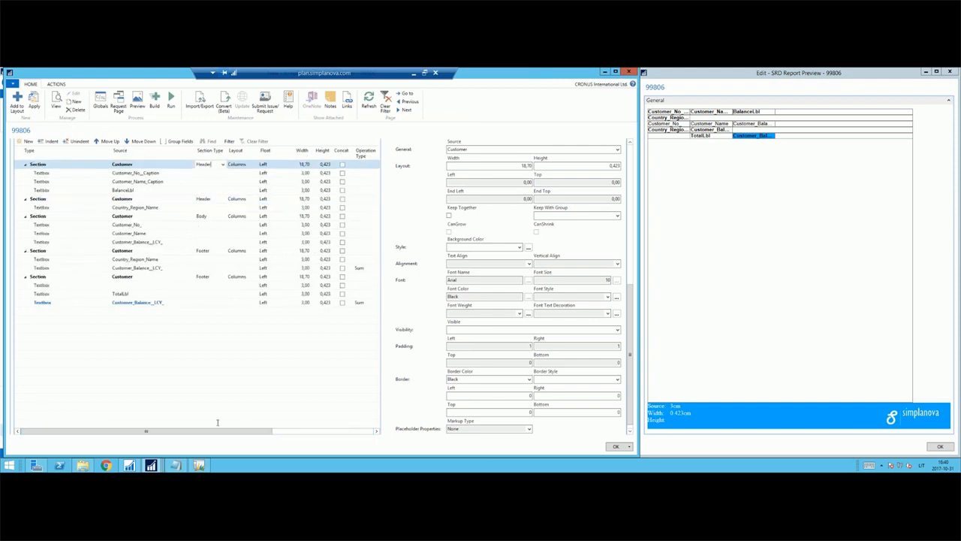
pyautogui.click(353, 434)
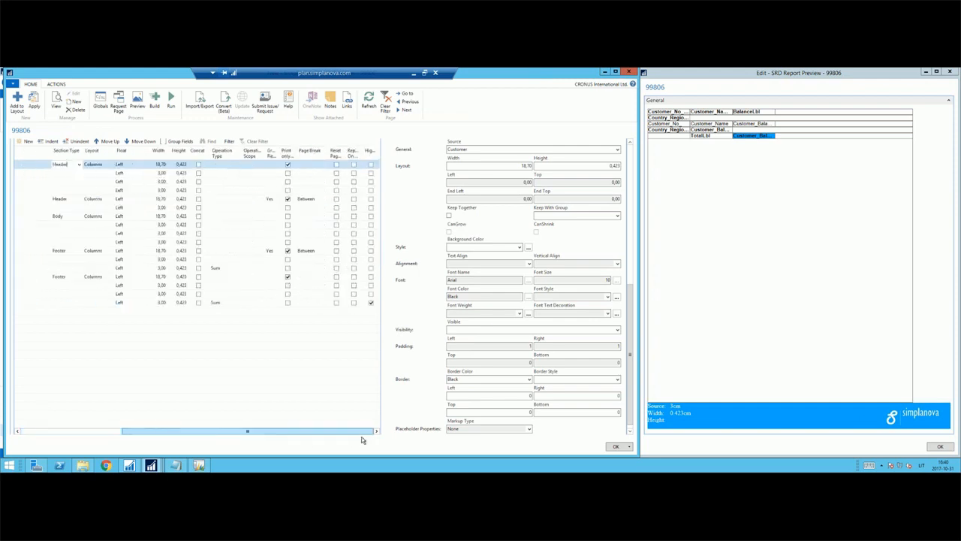
pyautogui.click(353, 165)
pyautogui.click(353, 164)
pyautogui.moveTo(203, 431); pyautogui.dragTo(73, 419)
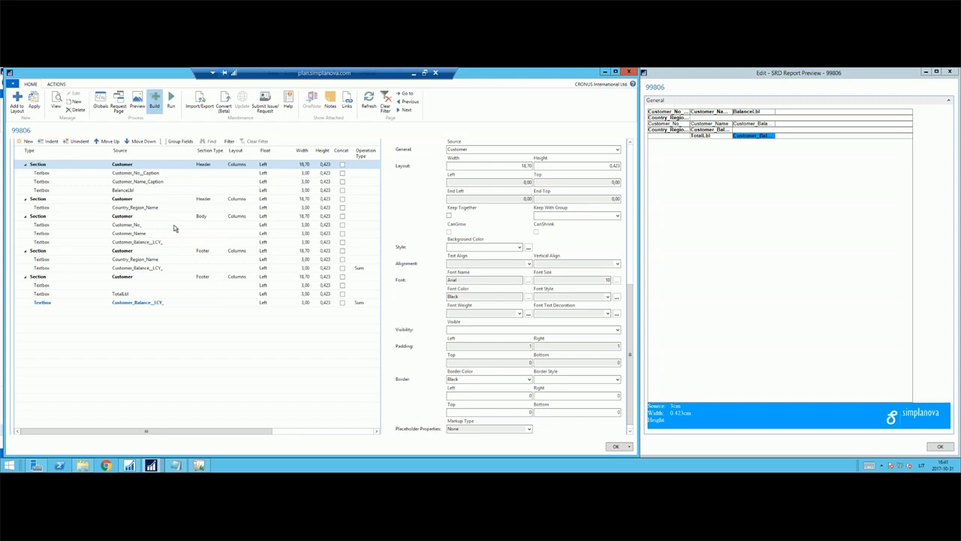
# Finish building the report with the repeating caption header and run its preview.
pyautogui.click(377, 273)
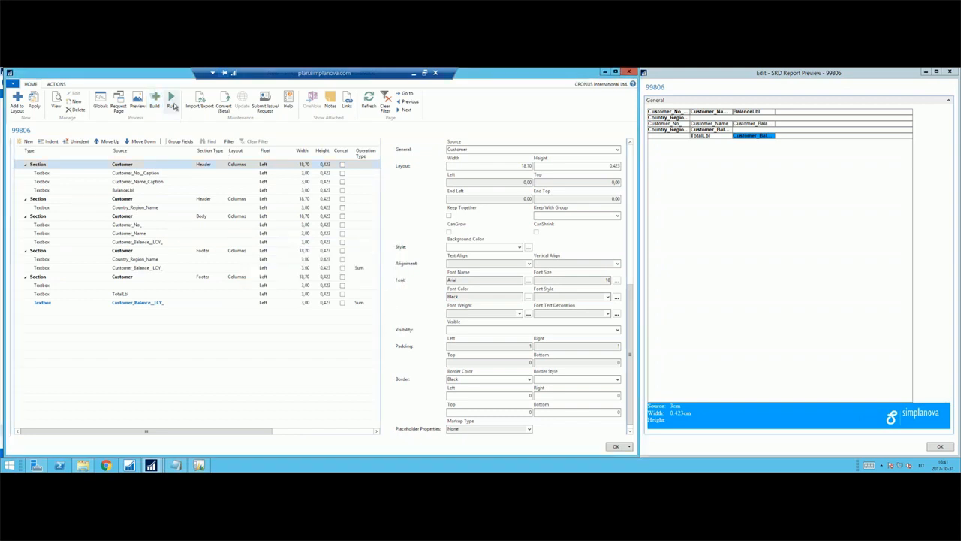
pyautogui.click(172, 105)
pyautogui.click(74, 232)
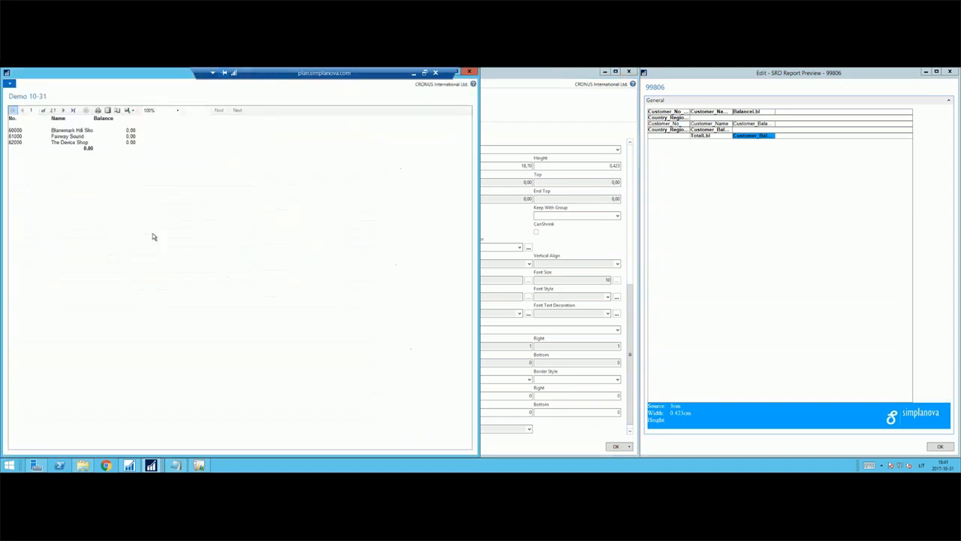
# Page through the Demo 10-31 preview to check the column captions on each country's page.
pyautogui.click(63, 110)
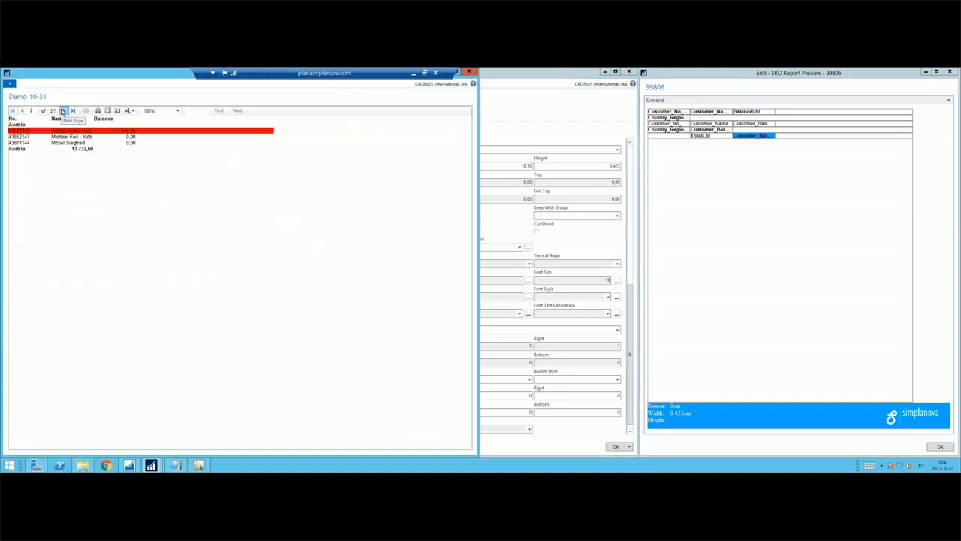
pyautogui.click(63, 110)
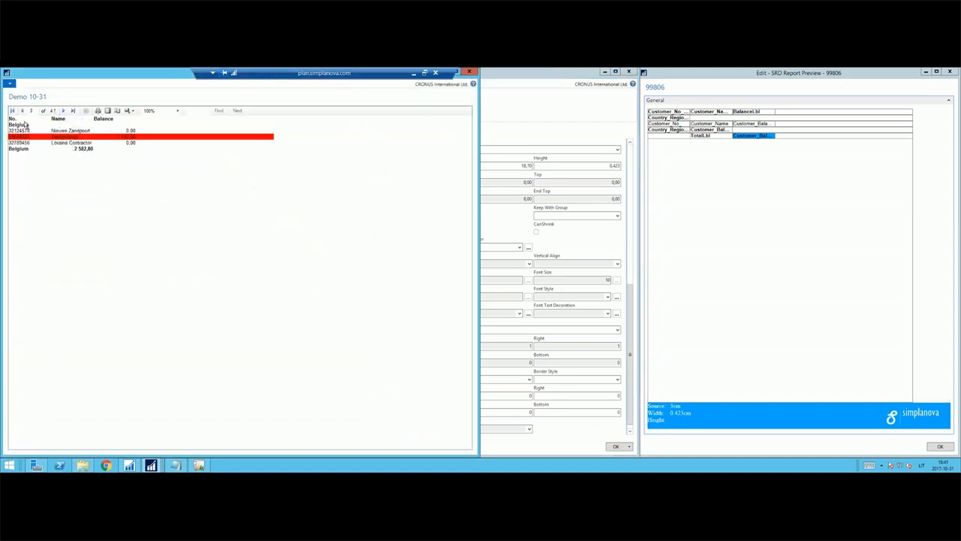
pyautogui.click(64, 110)
pyautogui.click(65, 111)
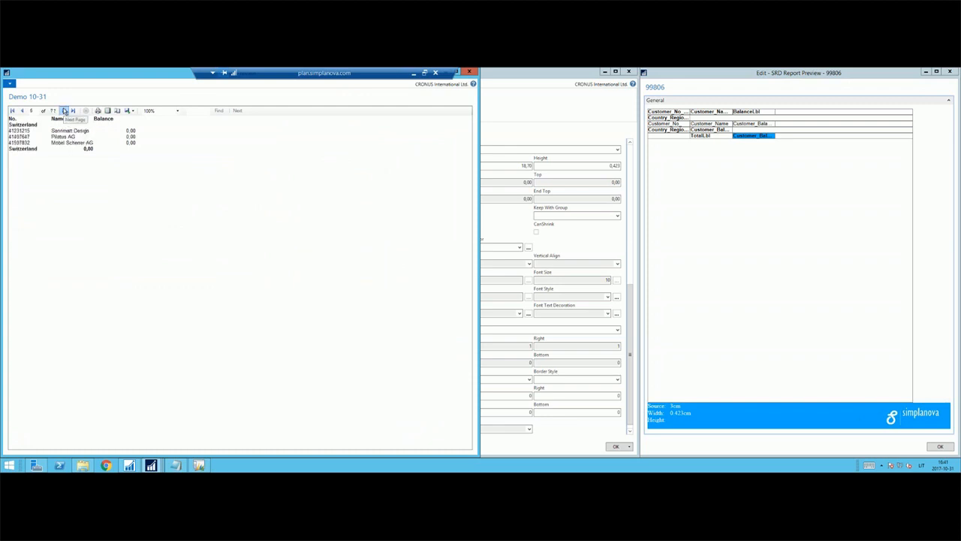
pyautogui.click(65, 110)
pyautogui.click(65, 110)
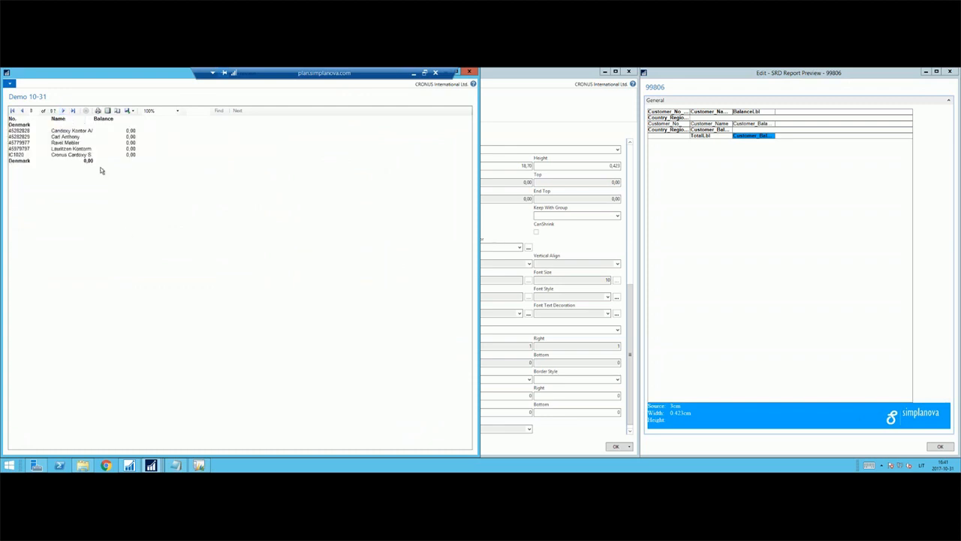
pyautogui.press('Escape')
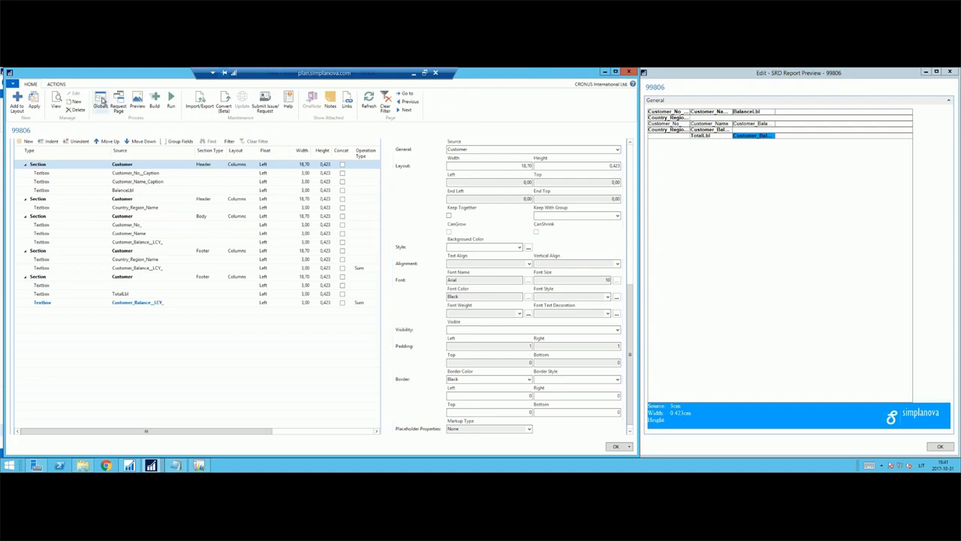
# Review the report's global functions and triggers and its request page designer, closing each window.
pyautogui.click(102, 101)
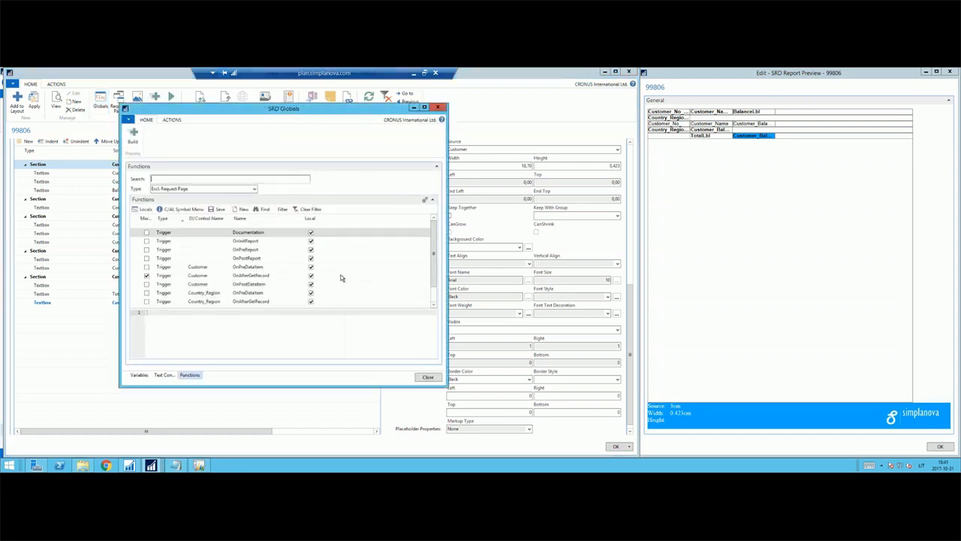
pyautogui.click(440, 107)
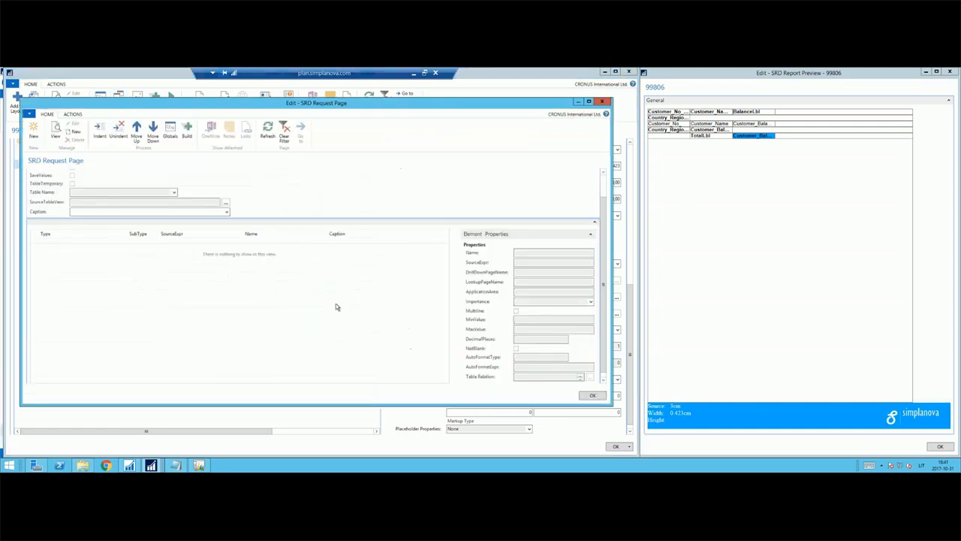
pyautogui.scroll(2, 487, 224)
pyautogui.click(602, 103)
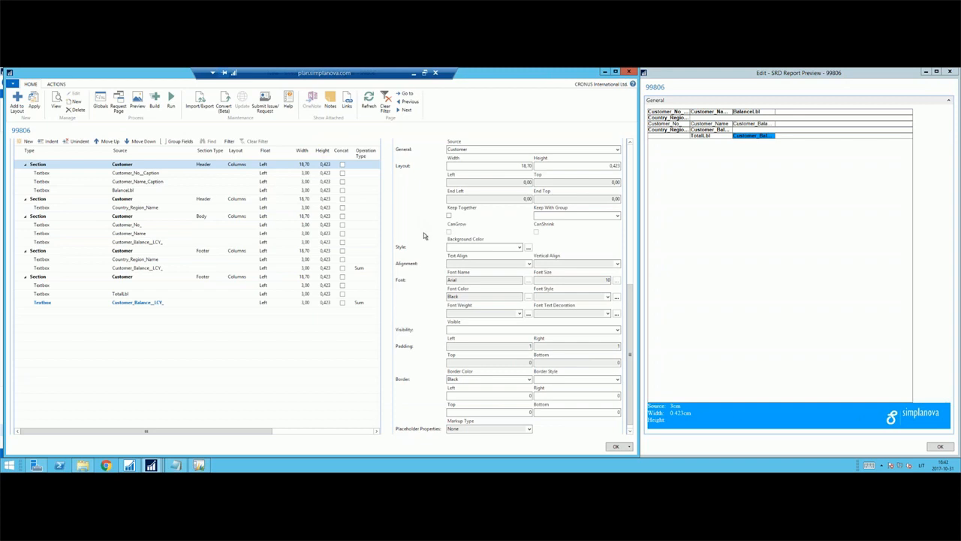
# Switch to the NAV Development Environment and look through the report objects for Demo 10-31.
pyautogui.scroll(2, 424, 236)
pyautogui.scroll(5, 443, 248)
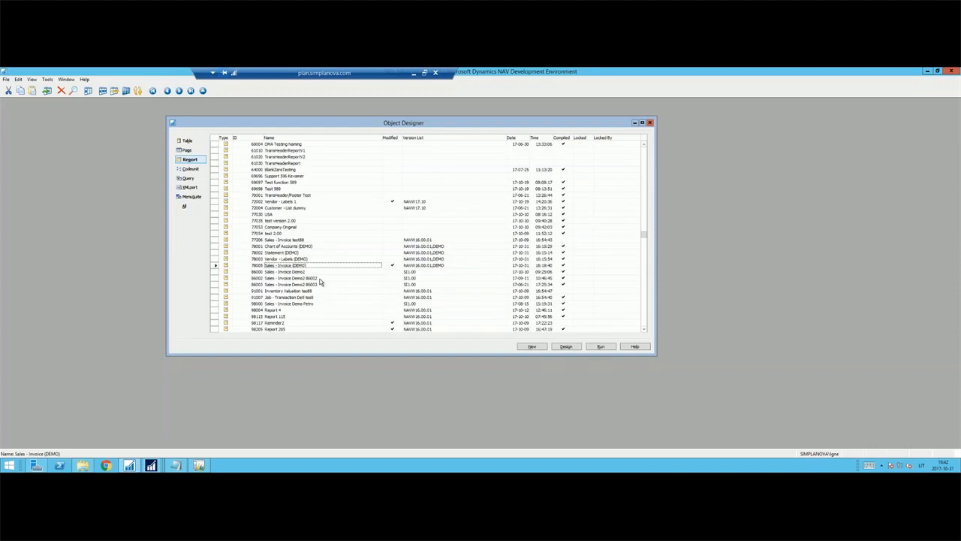
pyautogui.click(297, 280)
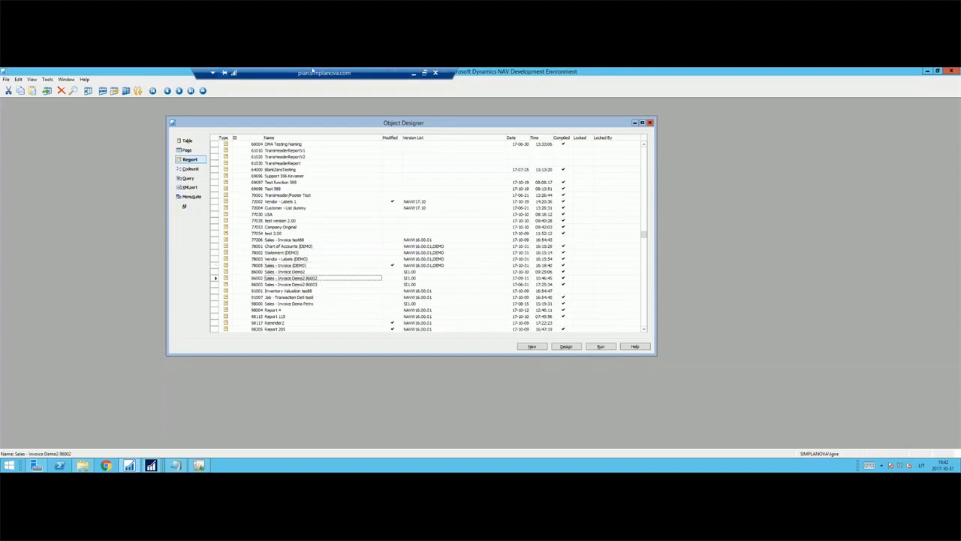
pyautogui.click(297, 297)
pyautogui.scroll(-8, 308, 315)
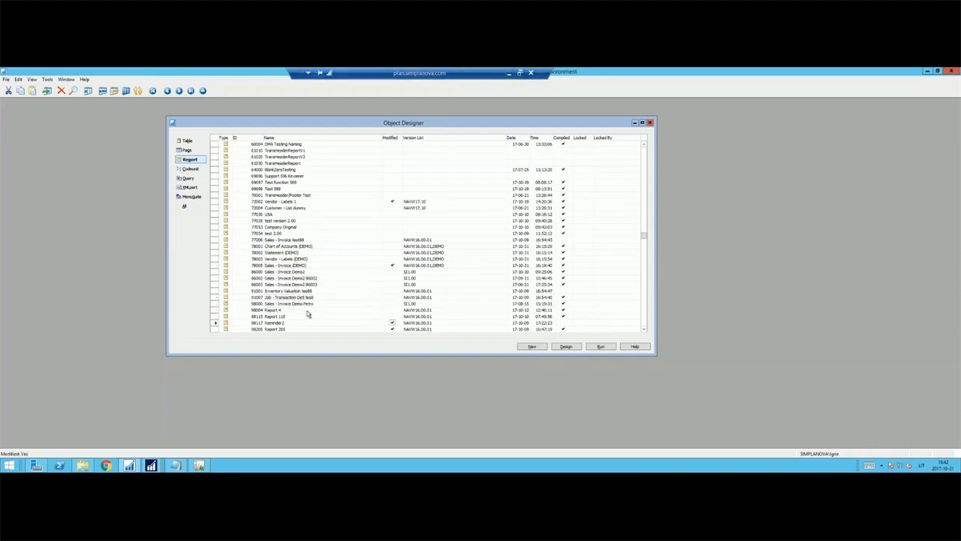
pyautogui.scroll(-2, 308, 315)
pyautogui.scroll(5, 303, 295)
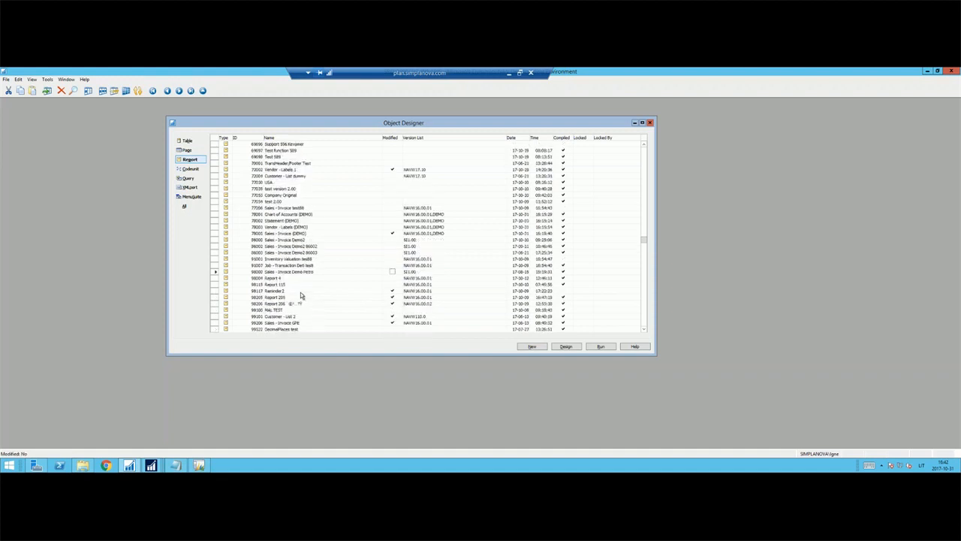
pyautogui.click(290, 229)
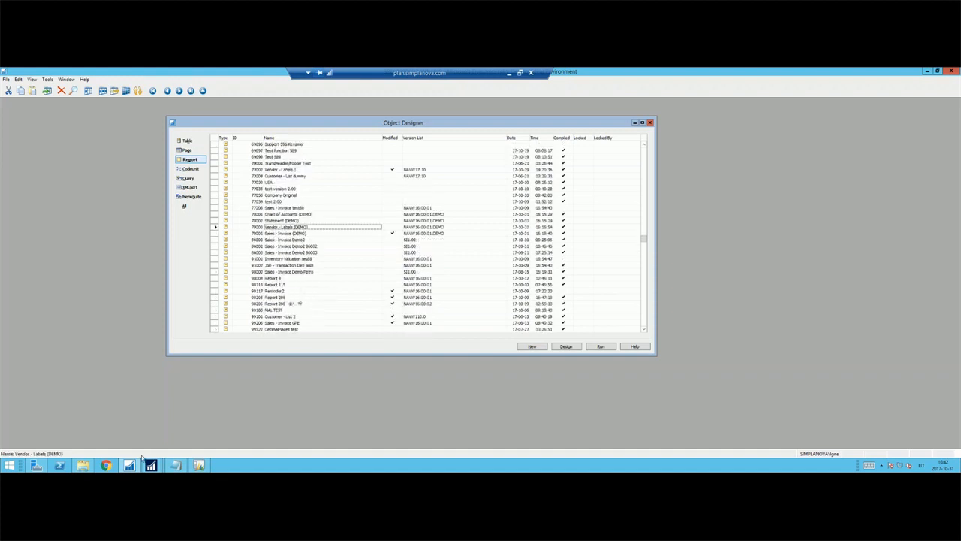
pyautogui.scroll(-2, 229, 350)
pyautogui.click(290, 330)
pyautogui.scroll(-1, 290, 330)
pyautogui.scroll(-4, 290, 332)
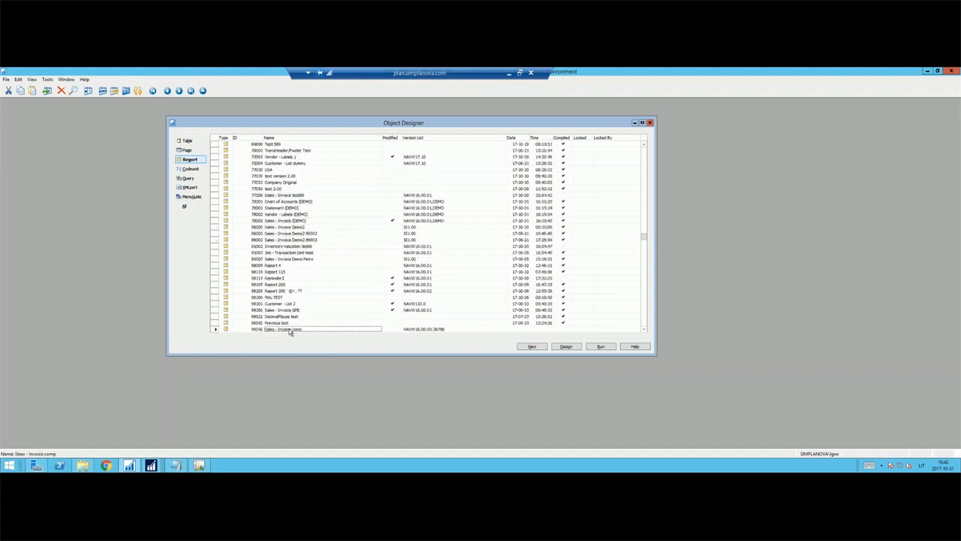
pyautogui.scroll(5, 306, 248)
pyautogui.scroll(-17, 298, 297)
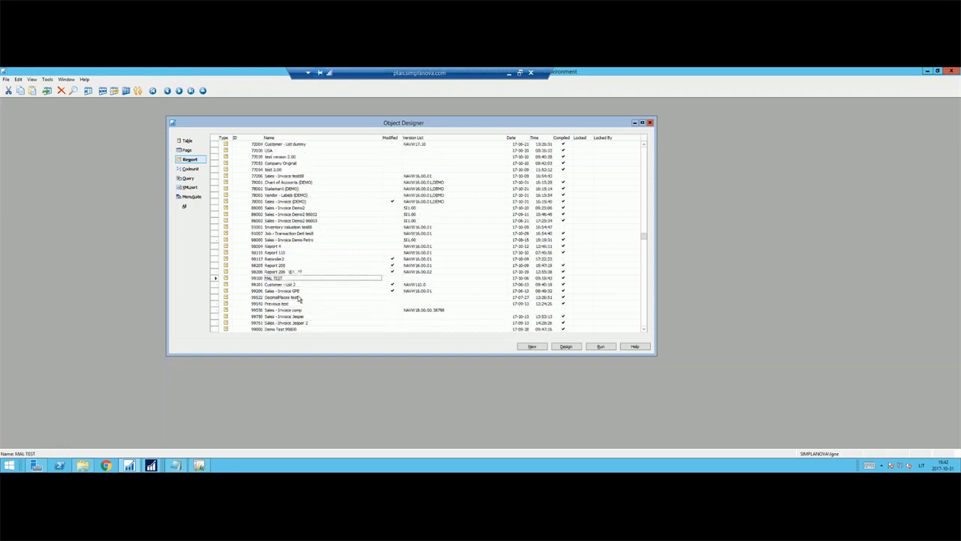
pyautogui.scroll(1, 304, 301)
pyautogui.click(317, 316)
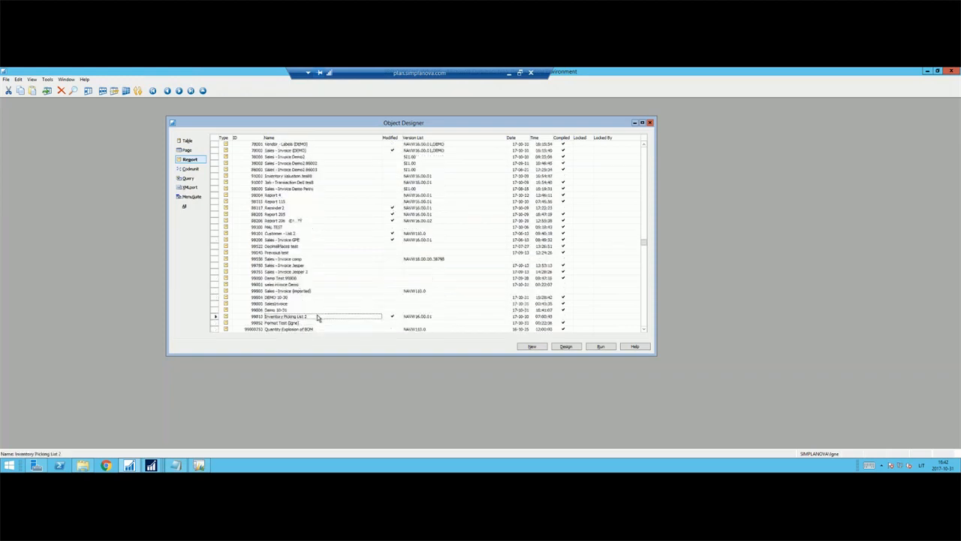
pyautogui.click(318, 309)
pyautogui.scroll(2, 297, 322)
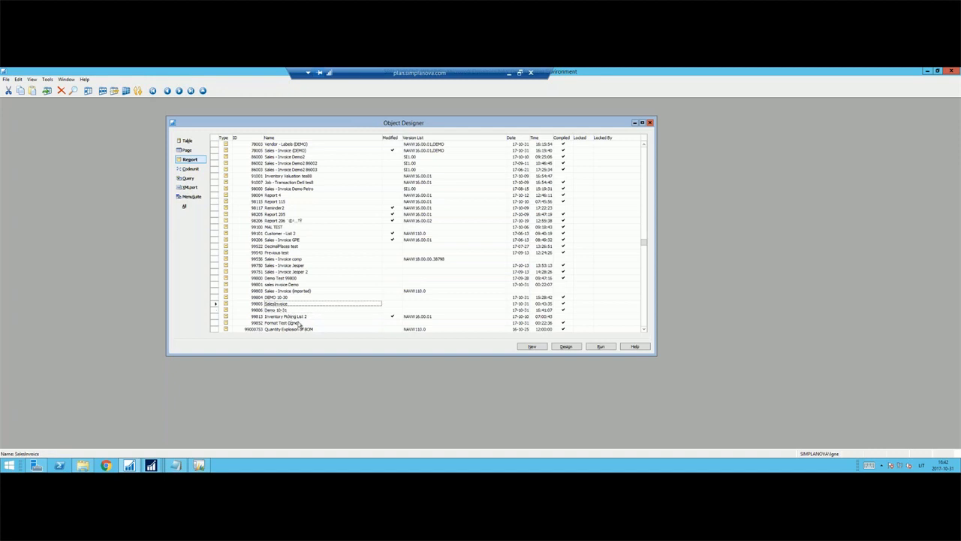
pyautogui.scroll(-3, 303, 321)
# Open report 99806 Demo 10-31 in design, examine its full dataset and generated layout, and close both designers.
pyautogui.click(275, 310)
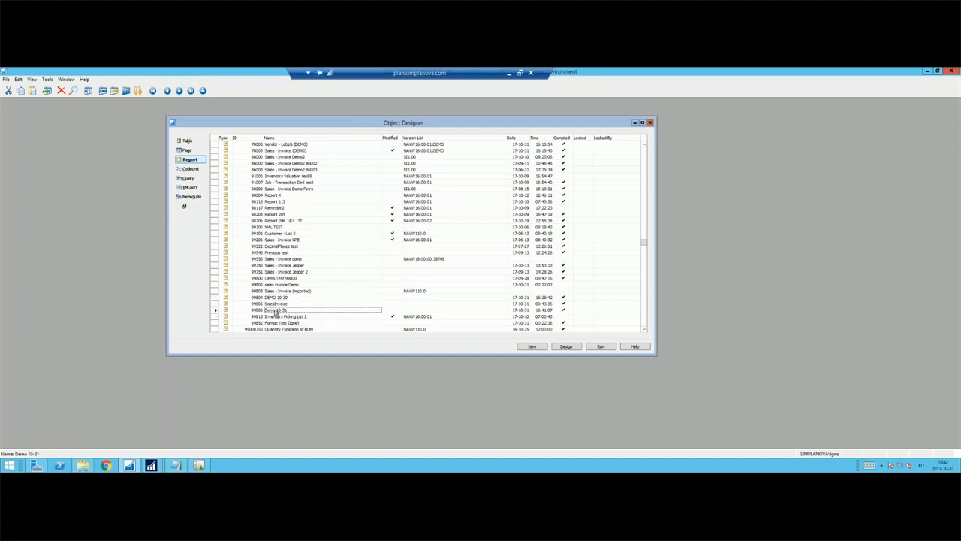
pyautogui.click(566, 346)
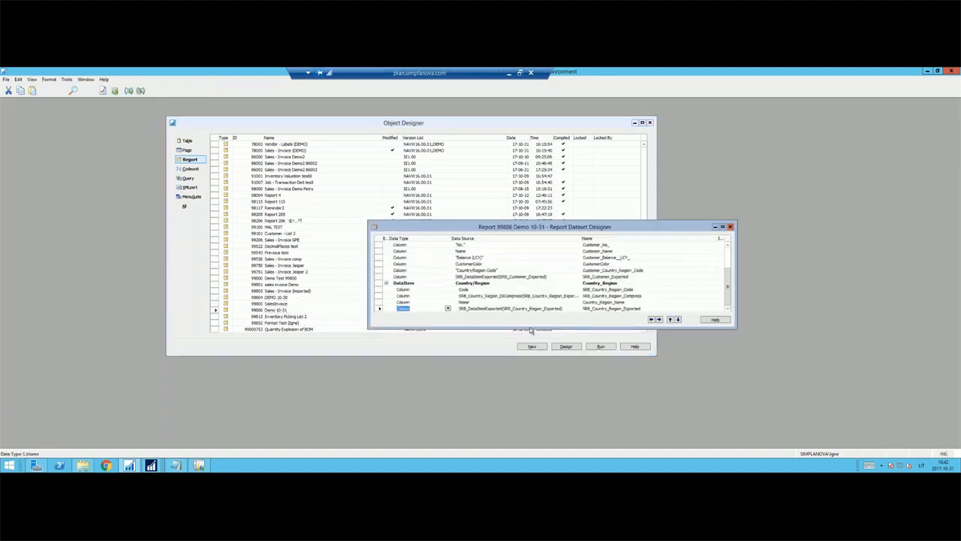
pyautogui.moveTo(530, 329); pyautogui.dragTo(488, 438)
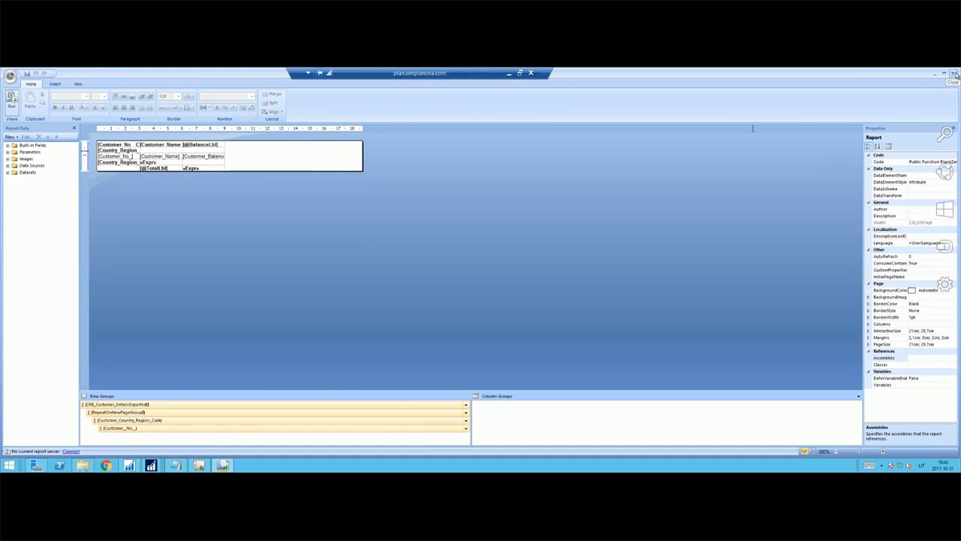
pyautogui.click(955, 74)
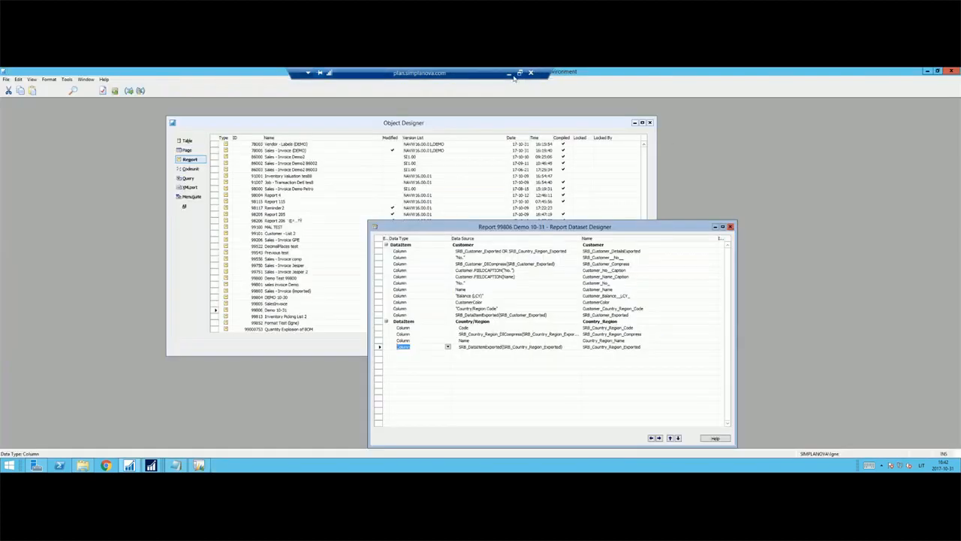
pyautogui.click(731, 227)
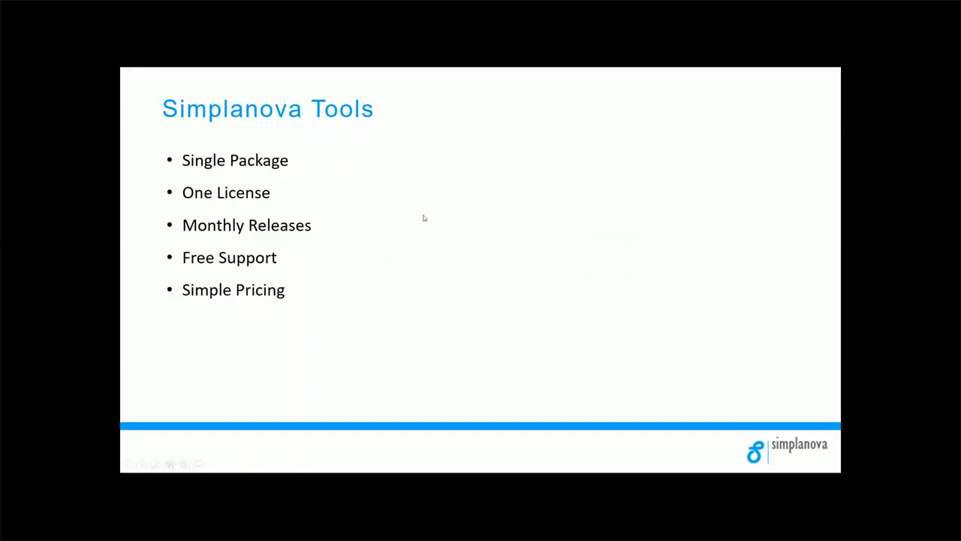